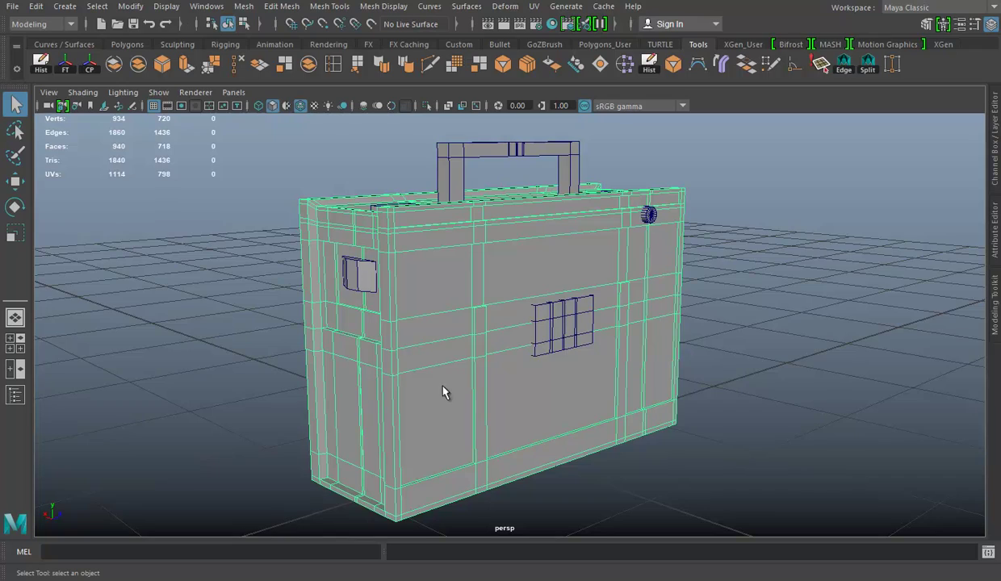
# Step: Select the small gridded vent panel, frame it with F and isolate it with Ctrl+1
pyautogui.keyDown('alt'); pyautogui.moveTo(481, 327); pyautogui.dragTo(471, 339); pyautogui.keyUp('alt')
pyautogui.scroll(5, 610, 343)
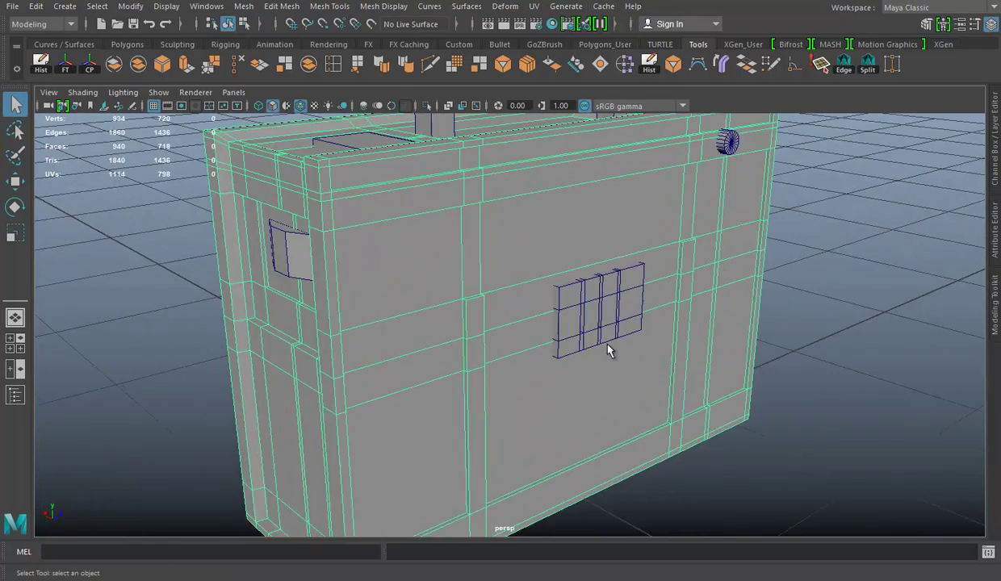
pyautogui.scroll(4, 611, 327)
pyautogui.click(608, 306)
pyautogui.press('f')
pyautogui.moveTo(591, 357)
pyautogui.keyDown('alt'); pyautogui.mouseDown()
pyautogui.moveTo(535, 256)
pyautogui.moveTo(663, 220)
pyautogui.moveTo(588, 284)
pyautogui.moveTo(663, 258)
pyautogui.mouseUp(); pyautogui.keyUp('alt')
pyautogui.hotkey('ctrl', '1')
pyautogui.moveTo(759, 226); pyautogui.dragTo(759, 234, button='right')
# Step: Delete the top, middle and bottom rows of the vent panel's front faces
pyautogui.click(450, 269)
pyautogui.keyDown('alt'); pyautogui.moveTo(450, 269); pyautogui.dragTo(647, 286); pyautogui.keyUp('alt')
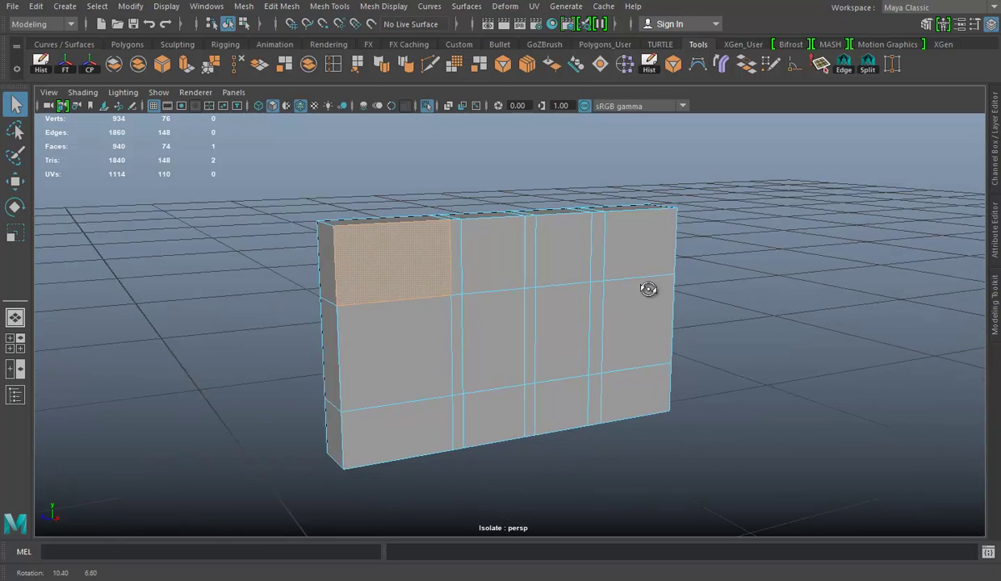
pyautogui.keyDown('shift'); pyautogui.doubleClick(661, 240); pyautogui.keyUp('shift')
pyautogui.press('Delete')
pyautogui.click(648, 324)
pyautogui.keyDown('shift'); pyautogui.doubleClick(396, 327); pyautogui.keyUp('shift')
pyautogui.press('Delete')
pyautogui.click(404, 426)
pyautogui.keyDown('shift'); pyautogui.doubleClick(661, 402); pyautogui.keyUp('shift')
pyautogui.press('Delete')
# Step: Orbit to the panel's back and start a Multi-Cut, undoing the first cut point
pyautogui.moveTo(532, 453)
pyautogui.keyDown('alt'); pyautogui.mouseDown()
pyautogui.moveTo(478, 370)
pyautogui.moveTo(592, 369)
pyautogui.moveTo(567, 343)
pyautogui.moveTo(591, 362)
pyautogui.mouseUp(); pyautogui.keyUp('alt')
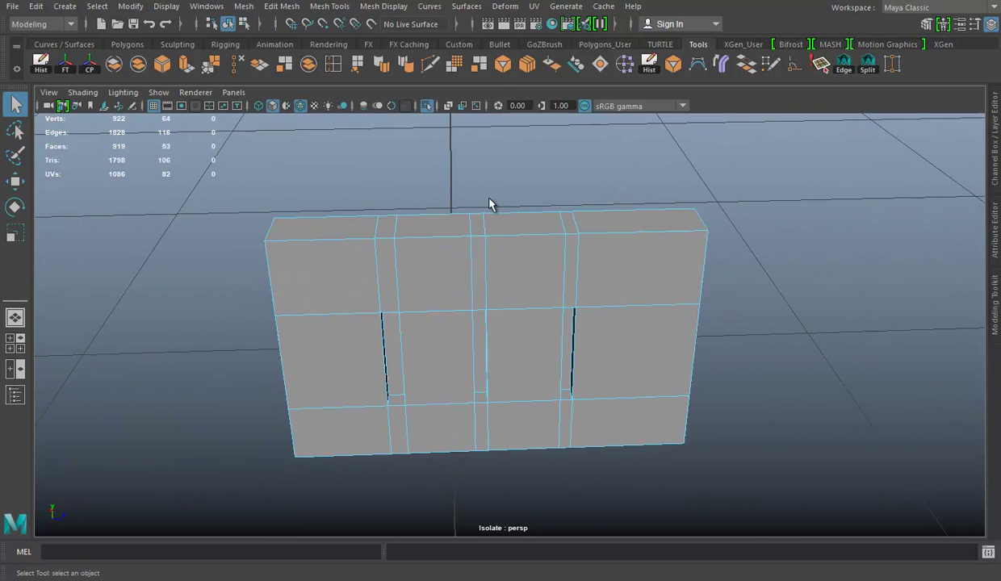
pyautogui.click(429, 71)
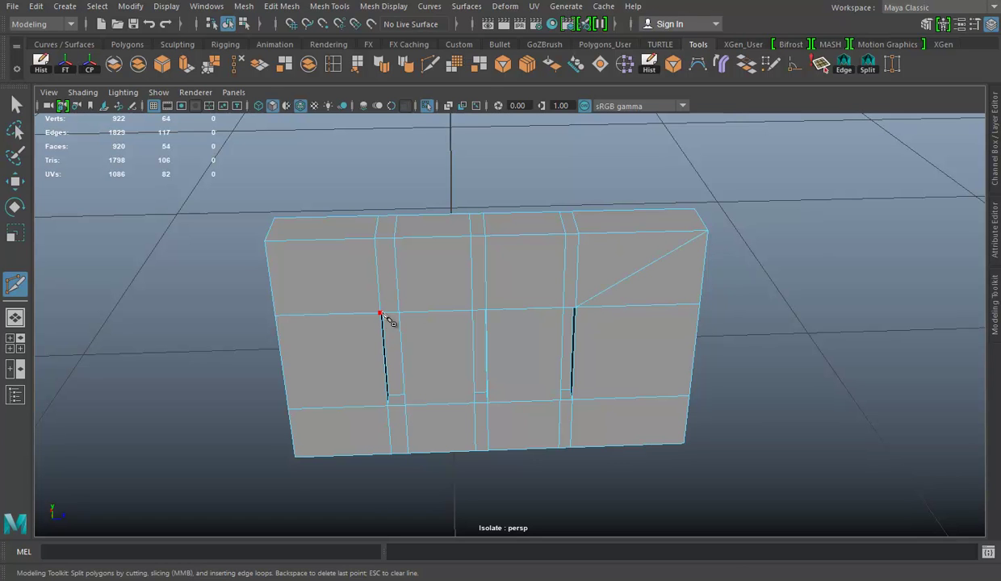
pyautogui.click(270, 242)
pyautogui.hotkey('ctrl', 'z')
# Step: In Edge mode, select the redundant edges on the panel's right and bottom parts
pyautogui.keyDown('alt'); pyautogui.moveTo(690, 399); pyautogui.dragTo(619, 322); pyautogui.keyUp('alt')
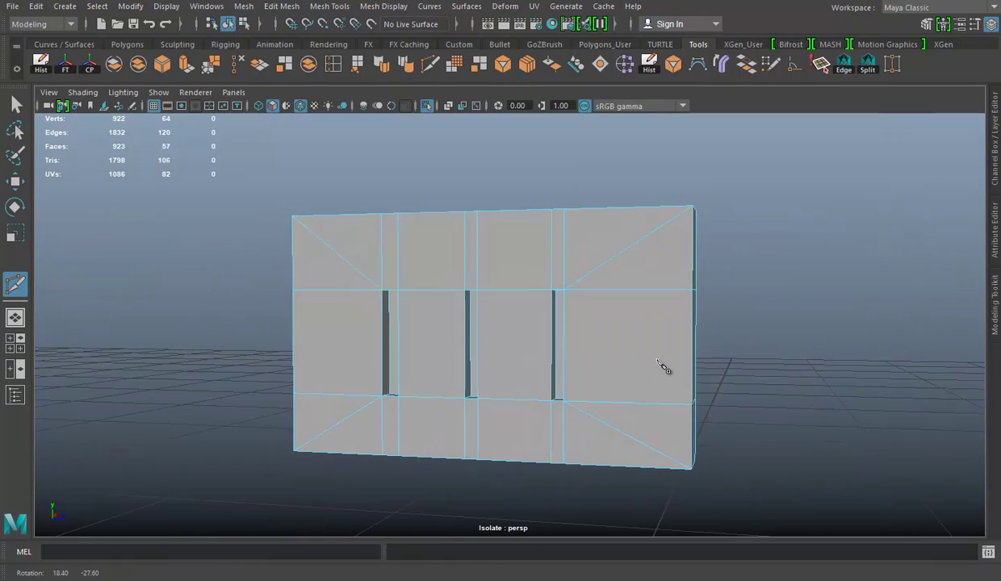
pyautogui.press('w')
pyautogui.rightClick(618, 195)
pyautogui.moveTo(610, 220); pyautogui.dragTo(618, 156, button='right')
pyautogui.click(641, 342)
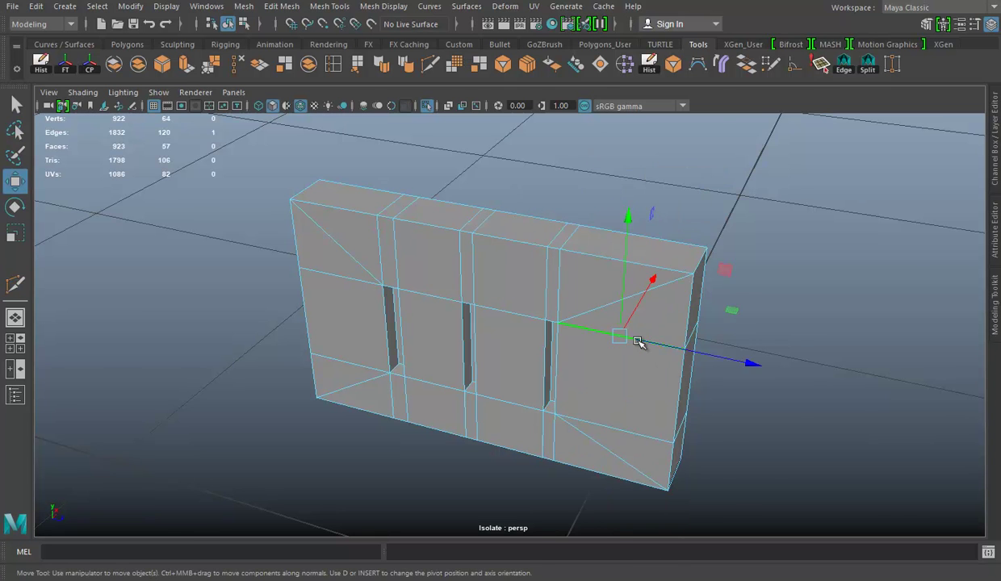
pyautogui.keyDown('alt'); pyautogui.moveTo(642, 342); pyautogui.dragTo(629, 413); pyautogui.keyUp('alt')
pyautogui.keyDown('shift'); pyautogui.click(610, 436); pyautogui.keyUp('shift')
pyautogui.keyDown('alt'); pyautogui.moveTo(558, 402); pyautogui.dragTo(578, 404); pyautogui.keyUp('alt')
pyautogui.keyDown('shift'); pyautogui.click(364, 454); pyautogui.keyUp('shift')
pyautogui.click(259, 63)
# Step: Add the remaining redundant edges and remove them all with Ctrl+Delete, leaving 41 faces
pyautogui.keyDown('alt'); pyautogui.moveTo(454, 255); pyautogui.dragTo(355, 276); pyautogui.keyUp('alt')
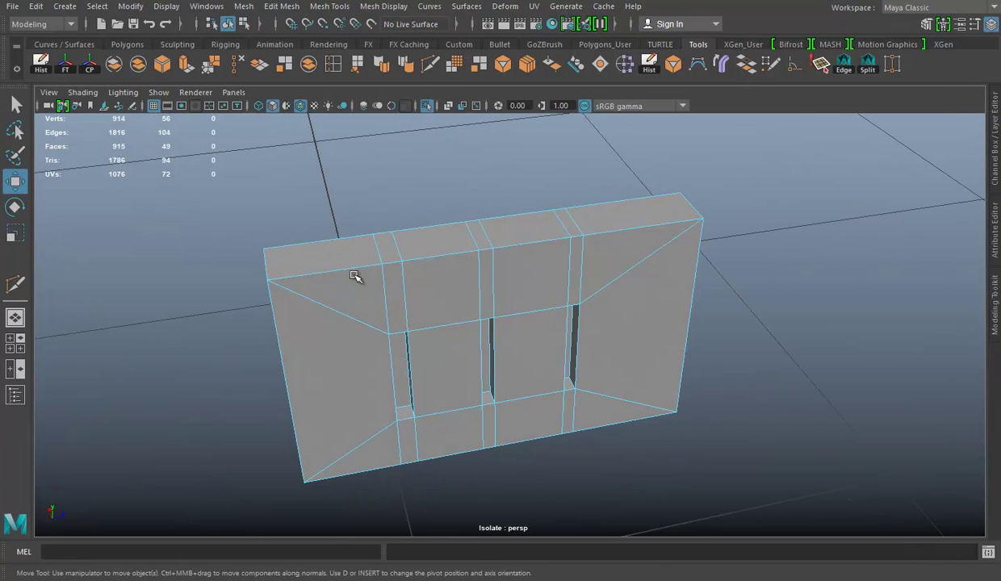
pyautogui.keyDown('shift'); pyautogui.click(591, 260); pyautogui.keyUp('shift')
pyautogui.keyDown('alt'); pyautogui.moveTo(557, 486); pyautogui.dragTo(551, 396); pyautogui.keyUp('alt')
pyautogui.keyDown('shift'); pyautogui.click(577, 393); pyautogui.keyUp('shift')
pyautogui.hotkey('ctrl', 'Delete')
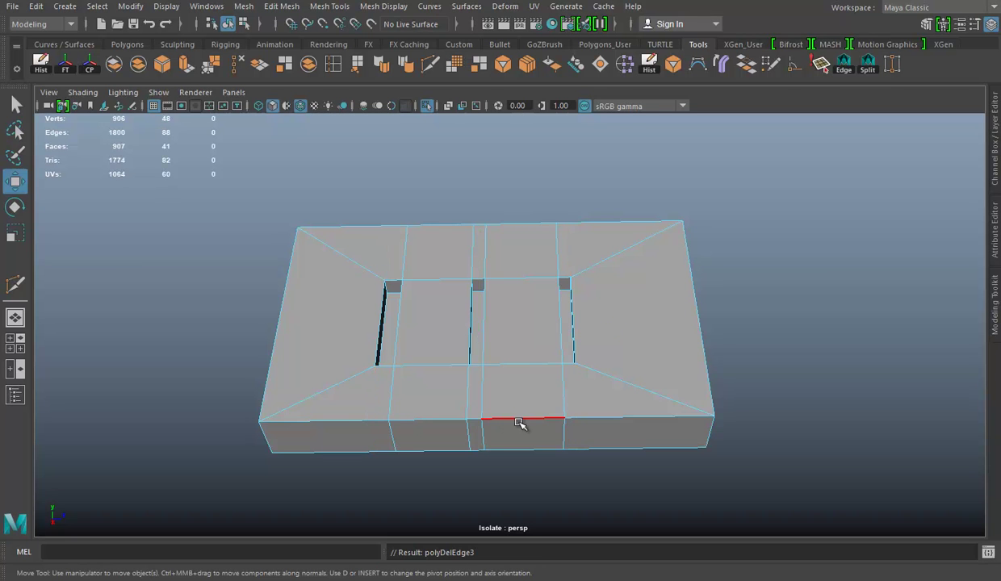
pyautogui.moveTo(478, 342)
pyautogui.keyDown('alt'); pyautogui.mouseDown()
pyautogui.moveTo(500, 456)
pyautogui.moveTo(477, 420)
pyautogui.moveTo(476, 343)
pyautogui.moveTo(486, 353)
pyautogui.moveTo(482, 330)
pyautogui.moveTo(498, 313)
pyautogui.mouseUp(); pyautogui.keyUp('alt')
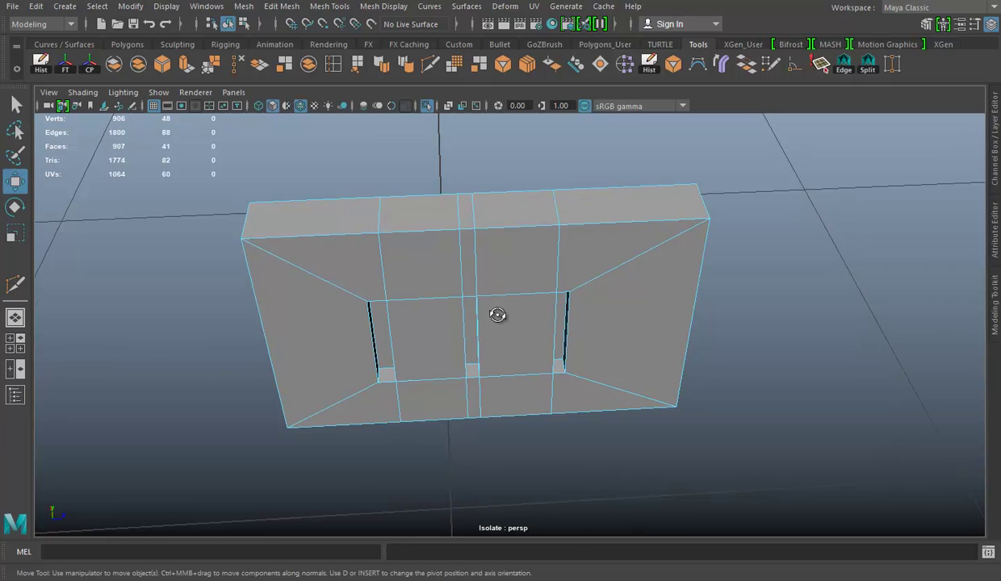
pyautogui.click(426, 63)
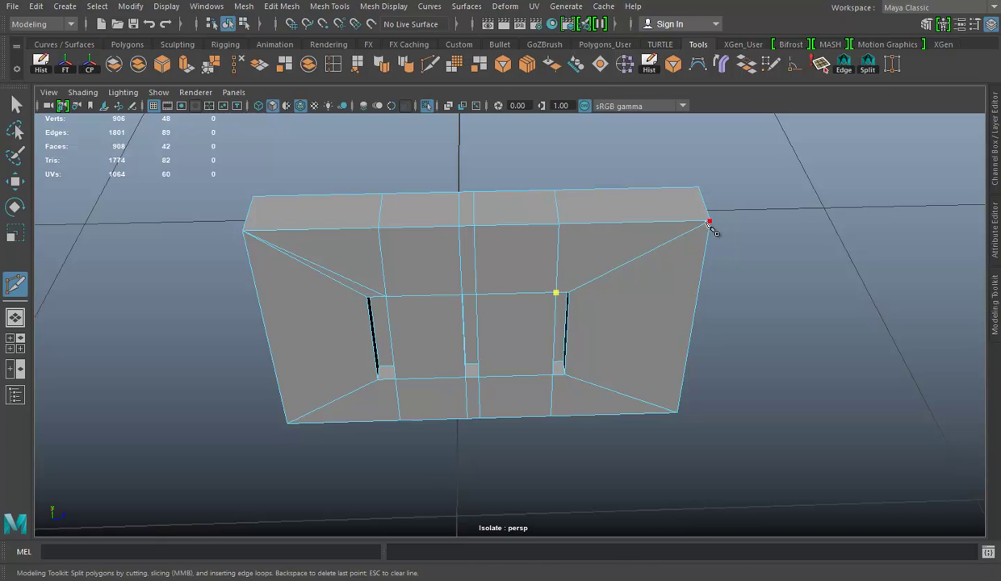
# Step: Select four more stray edges on the panel and delete them with their vertices
pyautogui.keyDown('alt'); pyautogui.moveTo(549, 352); pyautogui.dragTo(667, 376); pyautogui.keyUp('alt')
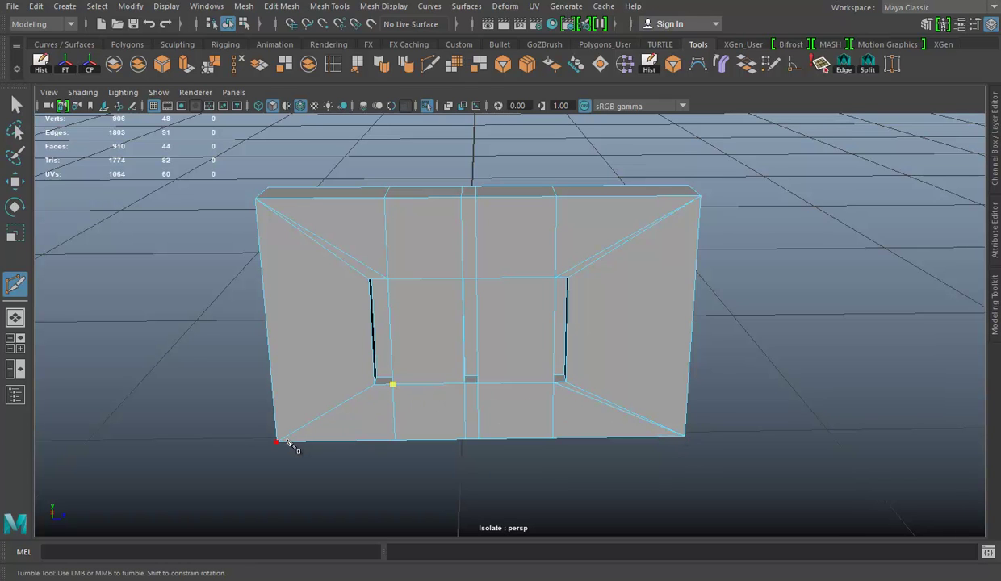
pyautogui.press('w')
pyautogui.moveTo(431, 197); pyautogui.dragTo(431, 155, button='right')
pyautogui.click(385, 223)
pyautogui.moveTo(452, 226)
pyautogui.keyDown('alt'); pyautogui.mouseDown()
pyautogui.moveTo(520, 223)
pyautogui.moveTo(540, 234)
pyautogui.mouseUp(); pyautogui.keyUp('alt')
pyautogui.keyDown('shift'); pyautogui.click(565, 248); pyautogui.keyUp('shift')
pyautogui.keyDown('shift'); pyautogui.click(553, 403); pyautogui.keyUp('shift')
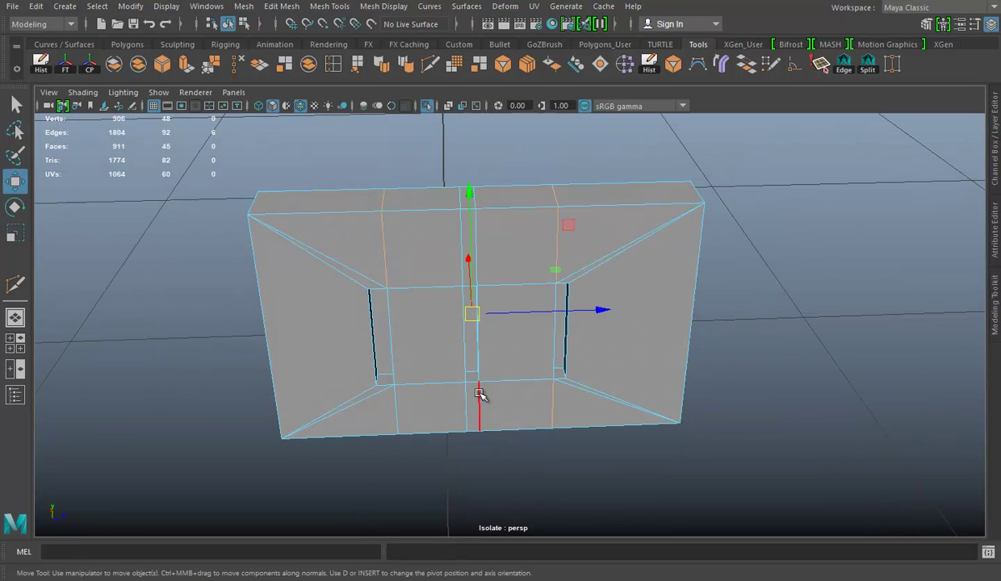
pyautogui.keyDown('alt'); pyautogui.moveTo(477, 393); pyautogui.dragTo(384, 359); pyautogui.keyUp('alt')
pyautogui.keyDown('shift'); pyautogui.click(386, 355); pyautogui.keyUp('shift')
pyautogui.click(227, 68)
# Step: Multi-Cut new edges running to the panel's top-right and top-left corners
pyautogui.moveTo(597, 307)
pyautogui.keyDown('alt'); pyautogui.mouseDown()
pyautogui.moveTo(512, 338)
pyautogui.moveTo(509, 372)
pyautogui.mouseUp(); pyautogui.keyUp('alt')
pyautogui.click(431, 66)
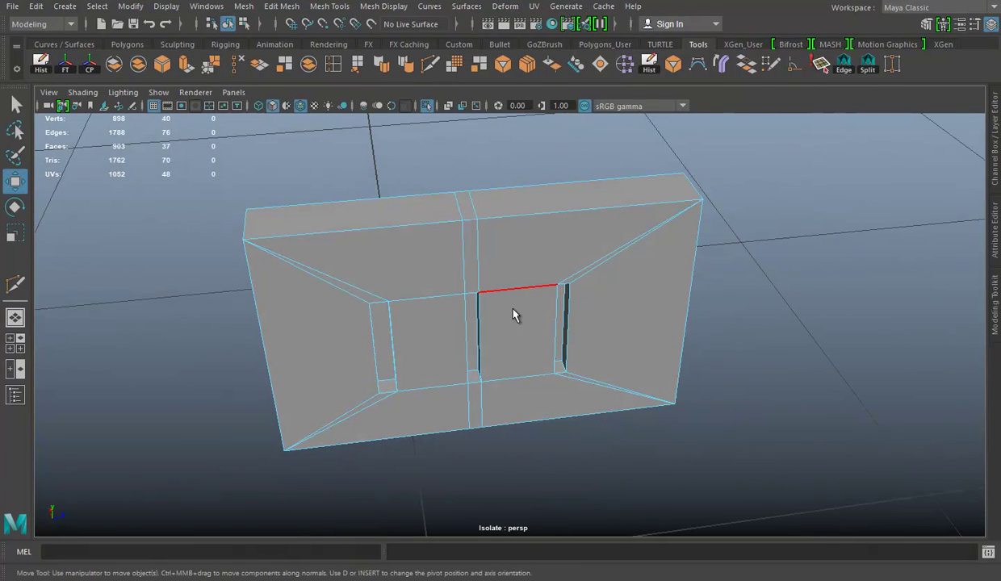
pyautogui.click(702, 200)
pyautogui.press('Return')
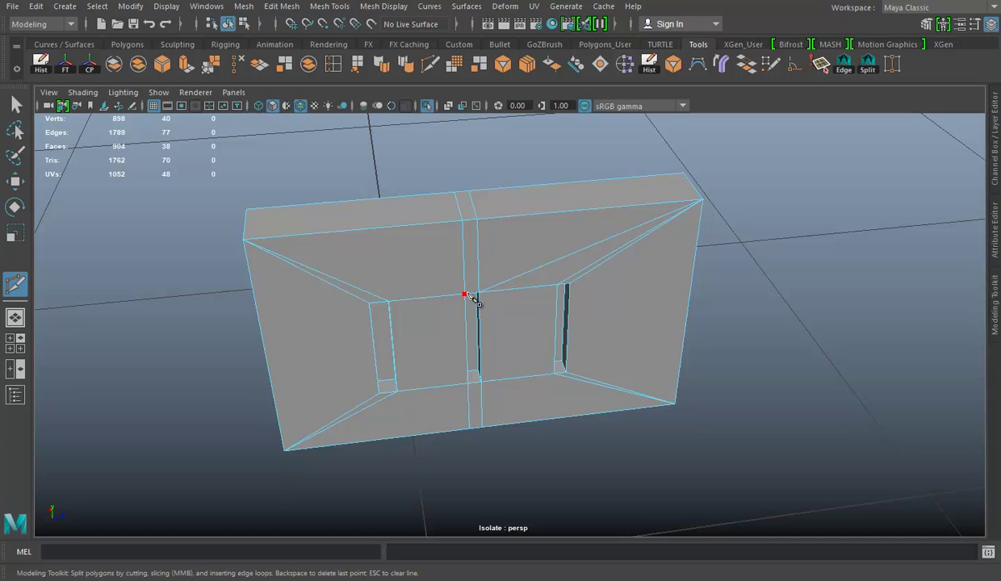
pyautogui.click(252, 242)
pyautogui.press('Return')
pyautogui.keyDown('alt'); pyautogui.moveTo(468, 452); pyautogui.dragTo(468, 359); pyautogui.keyUp('alt')
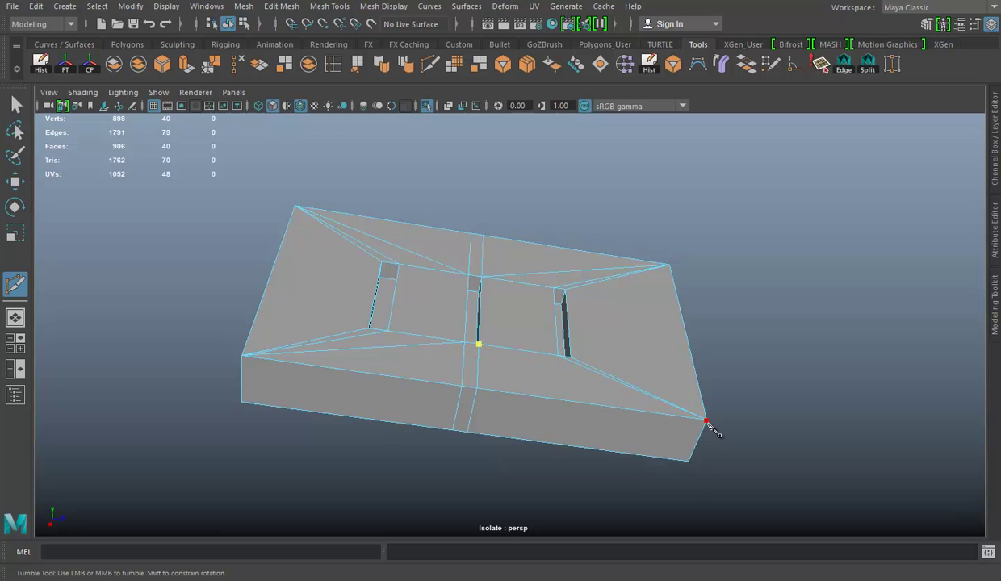
# Step: Delete the leftover upper vertical edge loop and lower vertical edge, then exit isolation
pyautogui.keyDown('alt'); pyautogui.moveTo(551, 277); pyautogui.dragTo(505, 274); pyautogui.keyUp('alt')
pyautogui.press('w')
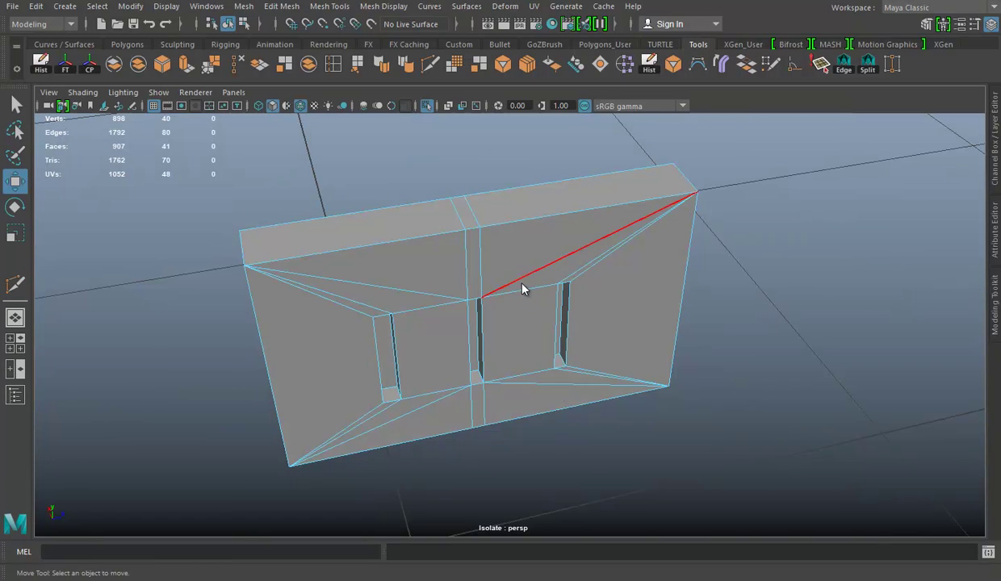
pyautogui.click(496, 228)
pyautogui.doubleClick(477, 260)
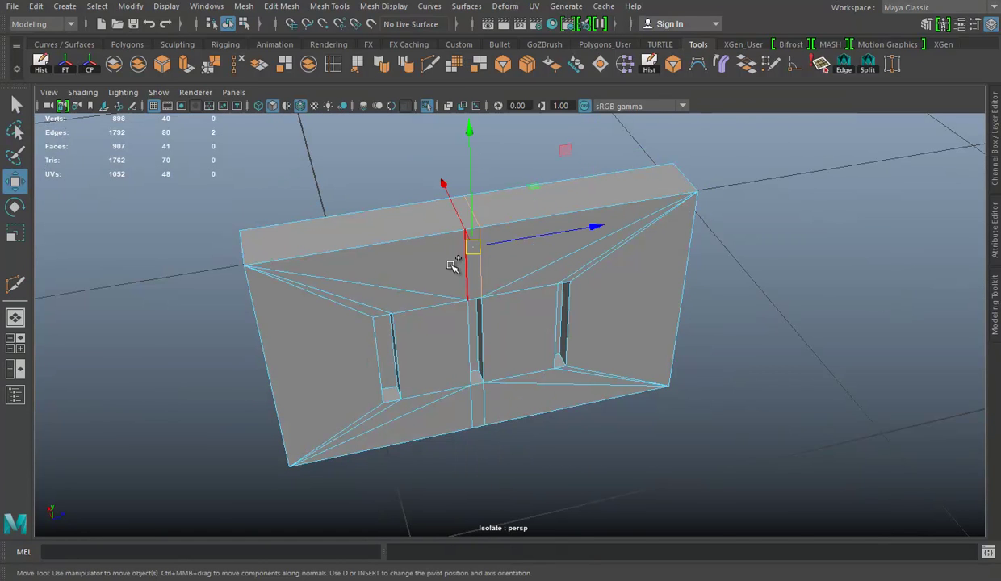
pyautogui.press('Delete')
pyautogui.click(501, 402)
pyautogui.press('Delete')
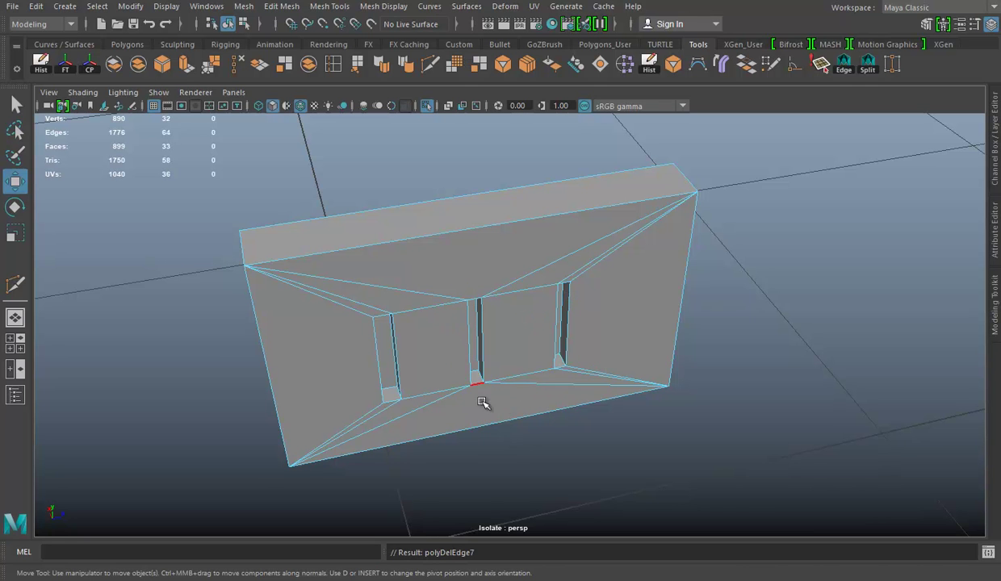
pyautogui.keyDown('alt'); pyautogui.moveTo(625, 371); pyautogui.dragTo(514, 347); pyautogui.keyUp('alt')
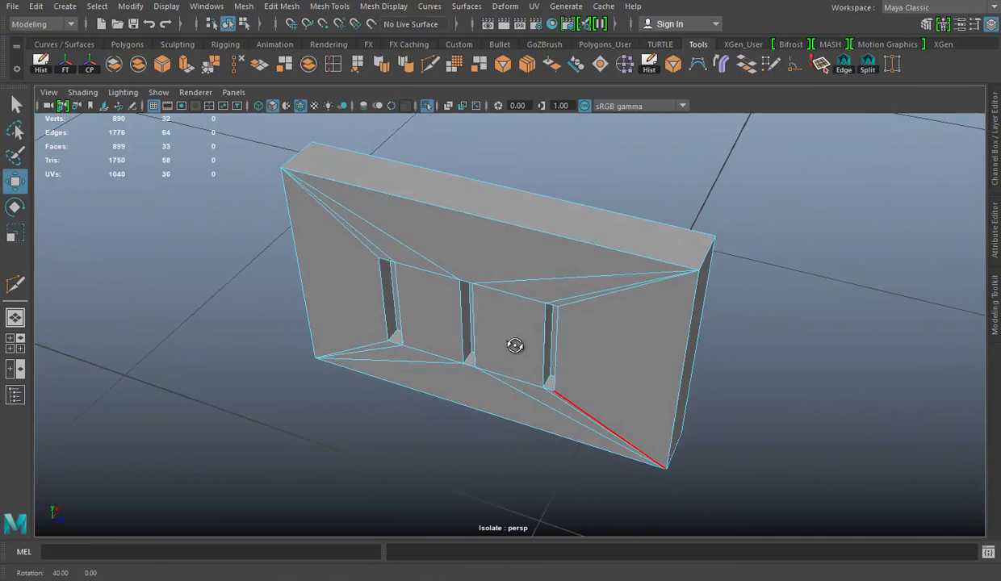
pyautogui.moveTo(536, 193); pyautogui.dragTo(676, 167, button='right')
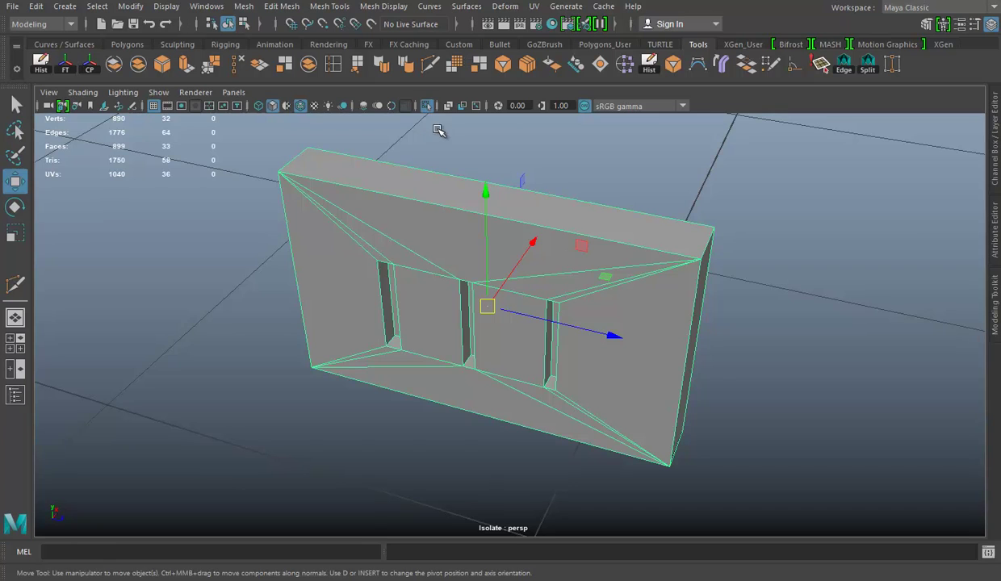
pyautogui.hotkey('ctrl', '1')
# Step: Select the crate body and split it into separate meshes with Mesh > Separate
pyautogui.scroll(-5, 532, 179)
pyautogui.moveTo(314, 208)
pyautogui.keyDown('alt'); pyautogui.mouseDown()
pyautogui.moveTo(702, 320)
pyautogui.moveTo(686, 363)
pyautogui.mouseUp(); pyautogui.keyUp('alt')
pyautogui.click(616, 368)
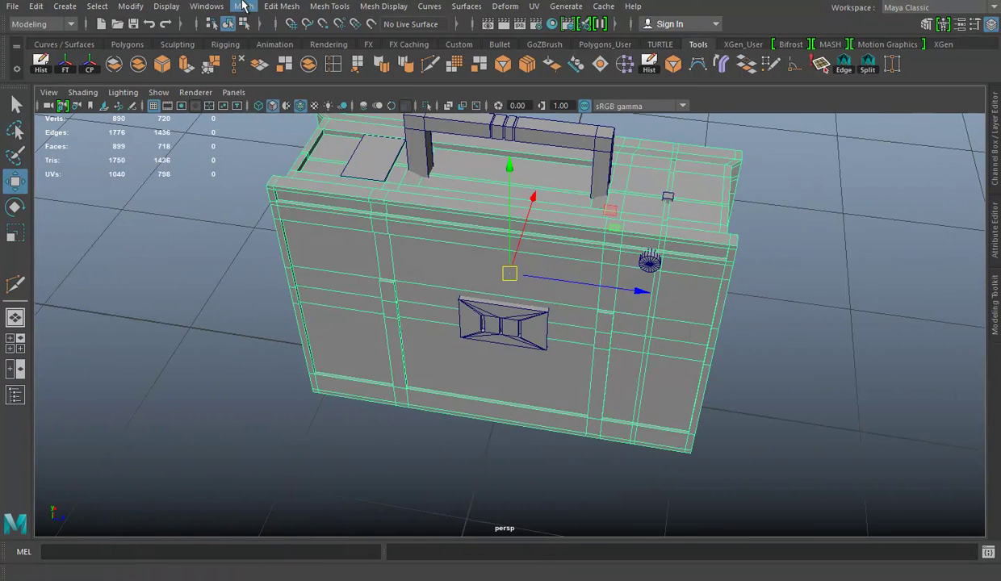
pyautogui.click(244, 6)
pyautogui.click(270, 69)
# Step: Check the crate reference sketch image, then return to the Maya viewport
pyautogui.moveTo(539, 260)
pyautogui.keyDown('alt'); pyautogui.mouseDown()
pyautogui.moveTo(382, 259)
pyautogui.moveTo(526, 223)
pyautogui.moveTo(731, 395)
pyautogui.moveTo(520, 291)
pyautogui.moveTo(593, 313)
pyautogui.moveTo(400, 313)
pyautogui.mouseUp(); pyautogui.keyUp('alt')
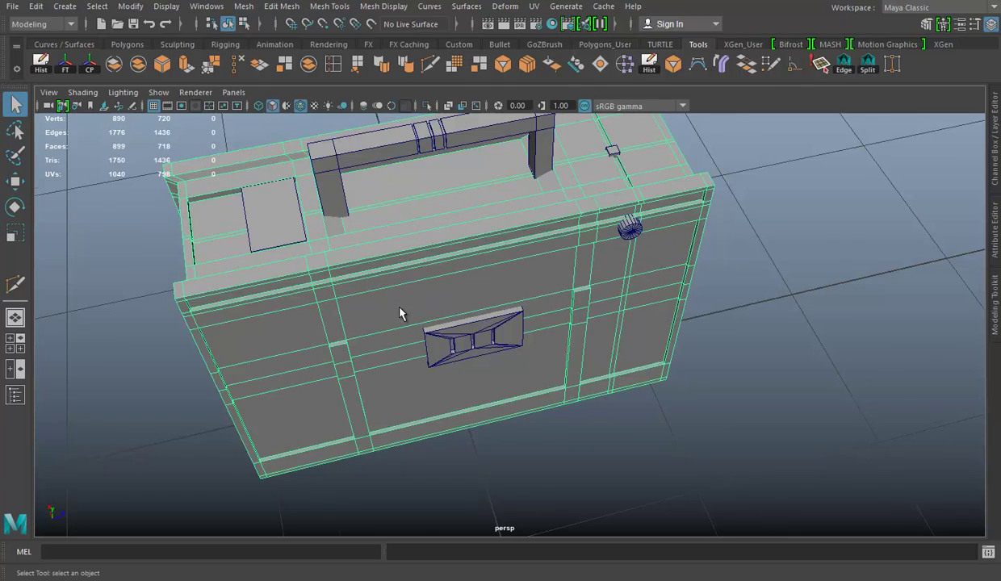
pyautogui.keyDown('alt'); pyautogui.moveTo(400, 313); pyautogui.dragTo(464, 290, button='middle'); pyautogui.keyUp('alt')
pyautogui.doubleClick(234, 81)
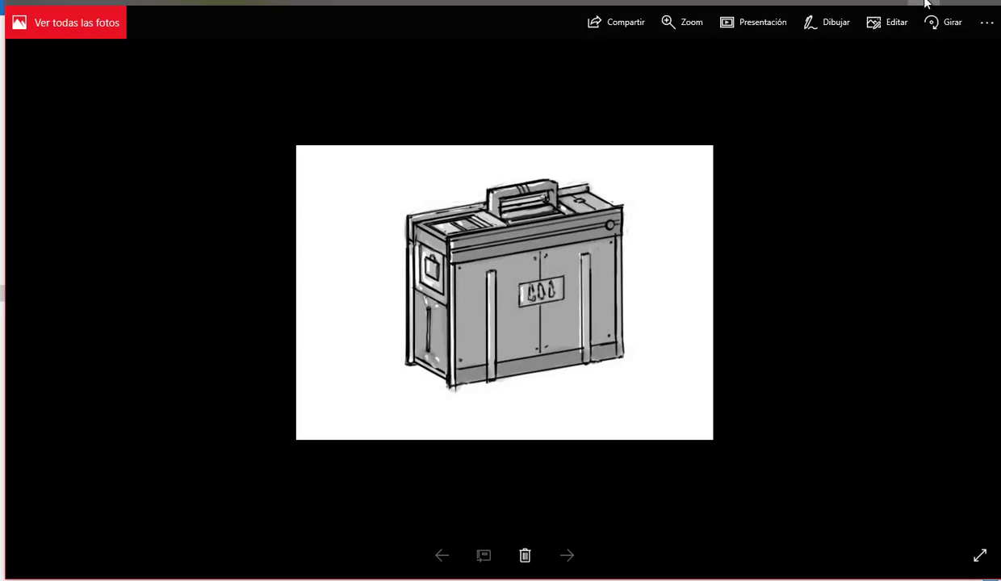
pyautogui.click(990, 5)
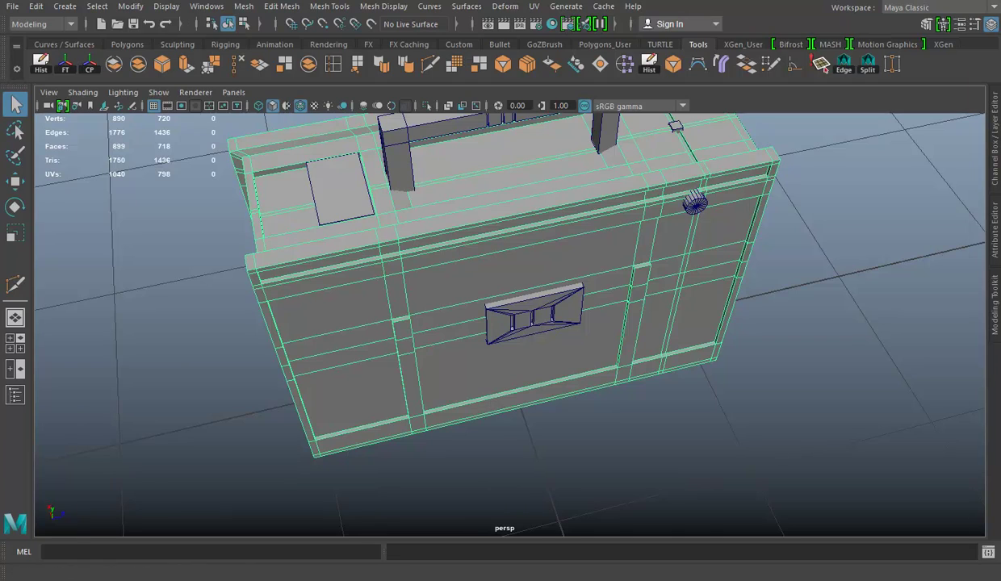
pyautogui.hotkey('alt', 'Tab')
pyautogui.click(908, 2)
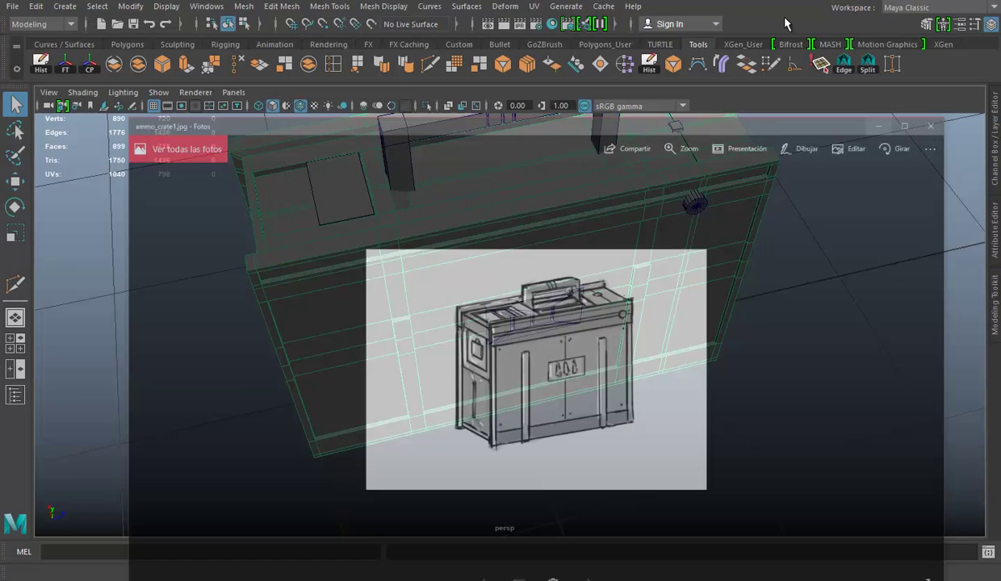
pyautogui.keyDown('alt'); pyautogui.moveTo(546, 224); pyautogui.dragTo(578, 273); pyautogui.keyUp('alt')
pyautogui.scroll(3, 452, 358)
pyautogui.moveTo(452, 358)
pyautogui.keyDown('alt'); pyautogui.mouseDown()
pyautogui.moveTo(498, 304)
pyautogui.moveTo(581, 300)
pyautogui.moveTo(462, 306)
pyautogui.moveTo(931, 168)
pyautogui.moveTo(588, 264)
pyautogui.moveTo(625, 261)
pyautogui.moveTo(619, 274)
pyautogui.moveTo(511, 273)
pyautogui.mouseUp(); pyautogui.keyUp('alt')
# Step: In the top view, box-select and delete the faces on one half of the end wall
pyautogui.scroll(3, 587, 300)
pyautogui.keyDown('alt'); pyautogui.moveTo(587, 300); pyautogui.dragTo(624, 306); pyautogui.keyUp('alt')
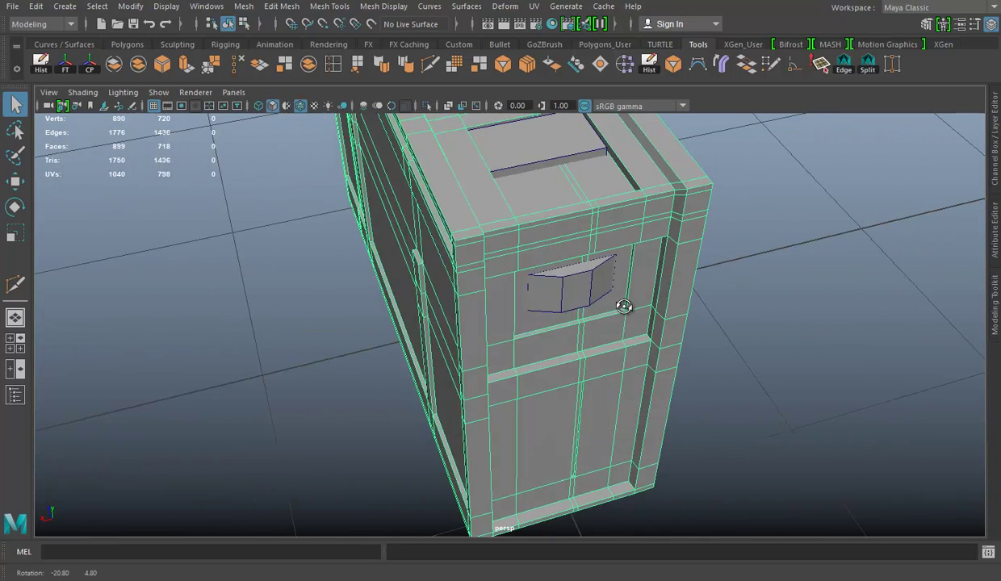
pyautogui.moveTo(684, 313)
pyautogui.keyDown('alt'); pyautogui.mouseDown()
pyautogui.moveTo(662, 295)
pyautogui.moveTo(638, 312)
pyautogui.moveTo(602, 309)
pyautogui.moveTo(585, 242)
pyautogui.moveTo(576, 270)
pyautogui.moveTo(704, 288)
pyautogui.moveTo(565, 259)
pyautogui.moveTo(572, 353)
pyautogui.mouseUp(); pyautogui.keyUp('alt')
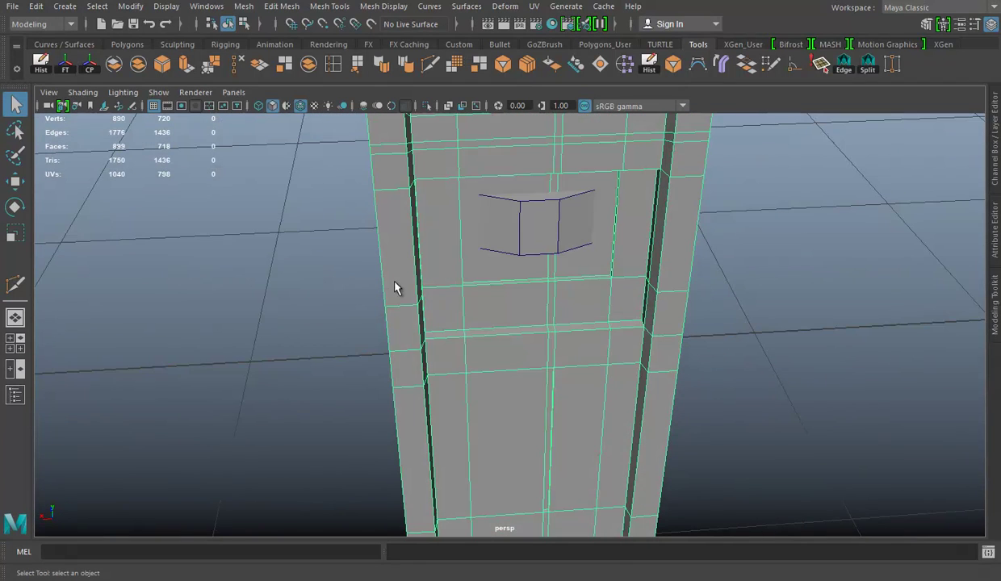
pyautogui.press('space')
pyautogui.press('space')
pyautogui.rightClick(675, 196)
pyautogui.click(675, 232)
pyautogui.moveTo(681, 178); pyautogui.dragTo(516, 487)
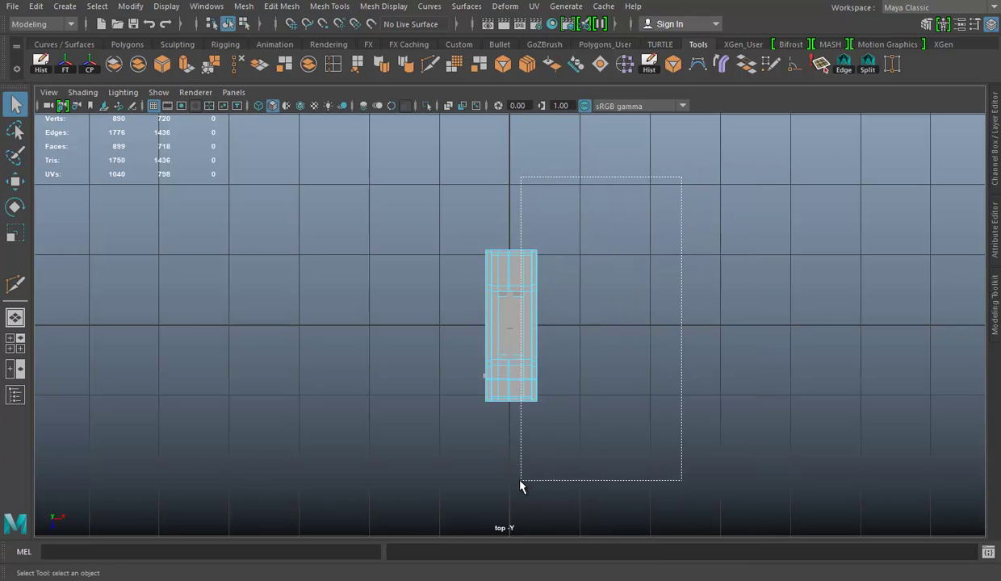
pyautogui.press('Delete')
pyautogui.press('space')
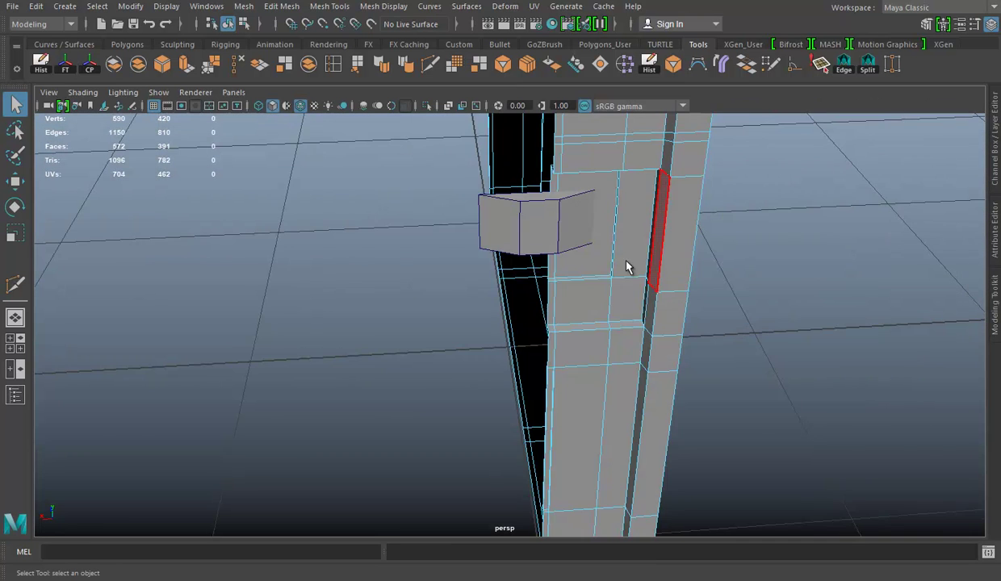
# Step: Inspect the halved wall from perspective and top views and enter face selection
pyautogui.keyDown('alt'); pyautogui.moveTo(625, 268); pyautogui.dragTo(452, 247, button='right'); pyautogui.keyUp('alt')
pyautogui.moveTo(452, 247)
pyautogui.keyDown('alt'); pyautogui.mouseDown()
pyautogui.moveTo(697, 279)
pyautogui.moveTo(668, 282)
pyautogui.moveTo(724, 240)
pyautogui.moveTo(619, 293)
pyautogui.moveTo(486, 291)
pyautogui.moveTo(571, 320)
pyautogui.moveTo(580, 259)
pyautogui.moveTo(591, 269)
pyautogui.mouseUp(); pyautogui.keyUp('alt')
pyautogui.press('space')
pyautogui.press('space')
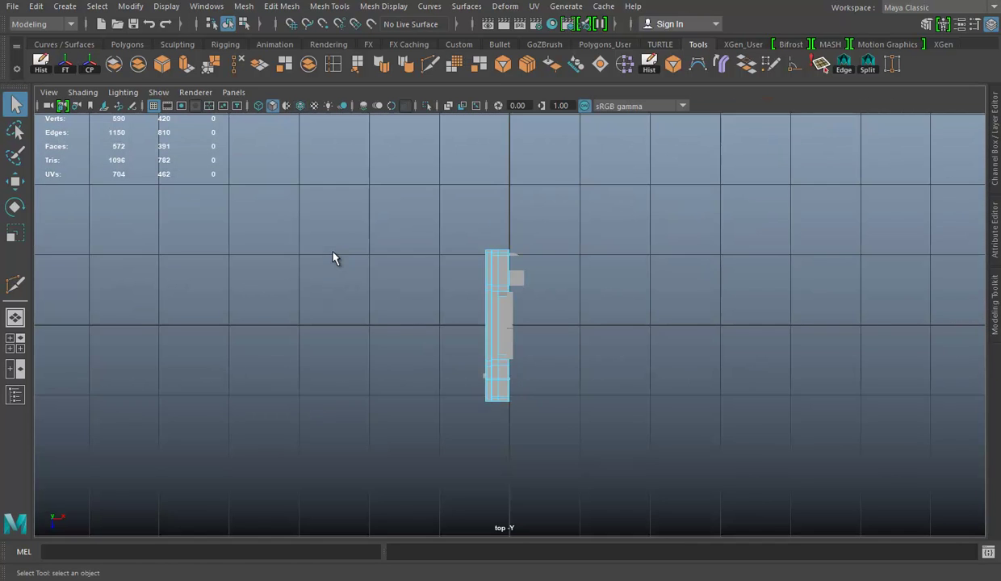
pyautogui.keyDown('alt'); pyautogui.moveTo(335, 259); pyautogui.dragTo(866, 364, button='right'); pyautogui.keyUp('alt')
pyautogui.keyDown('alt'); pyautogui.moveTo(867, 364); pyautogui.dragTo(497, 238, button='middle'); pyautogui.keyUp('alt')
pyautogui.scroll(-3, 497, 238)
pyautogui.scroll(-8, 706, 370)
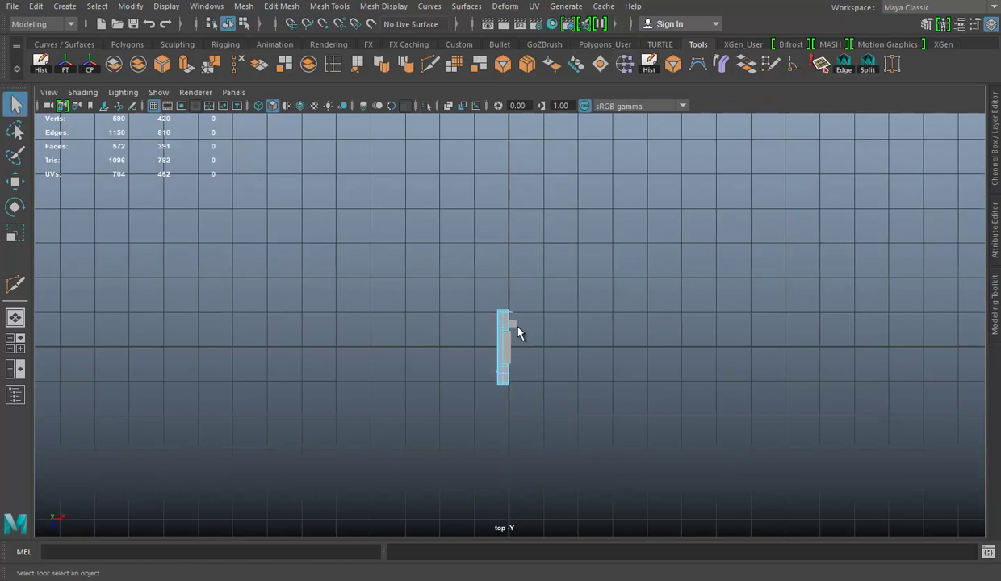
pyautogui.keyDown('alt'); pyautogui.moveTo(518, 331); pyautogui.dragTo(721, 295, button='middle'); pyautogui.keyUp('alt')
pyautogui.scroll(2, 539, 208)
pyautogui.keyDown('alt'); pyautogui.moveTo(540, 207); pyautogui.dragTo(643, 351, button='middle'); pyautogui.keyUp('alt')
pyautogui.scroll(2, 525, 264)
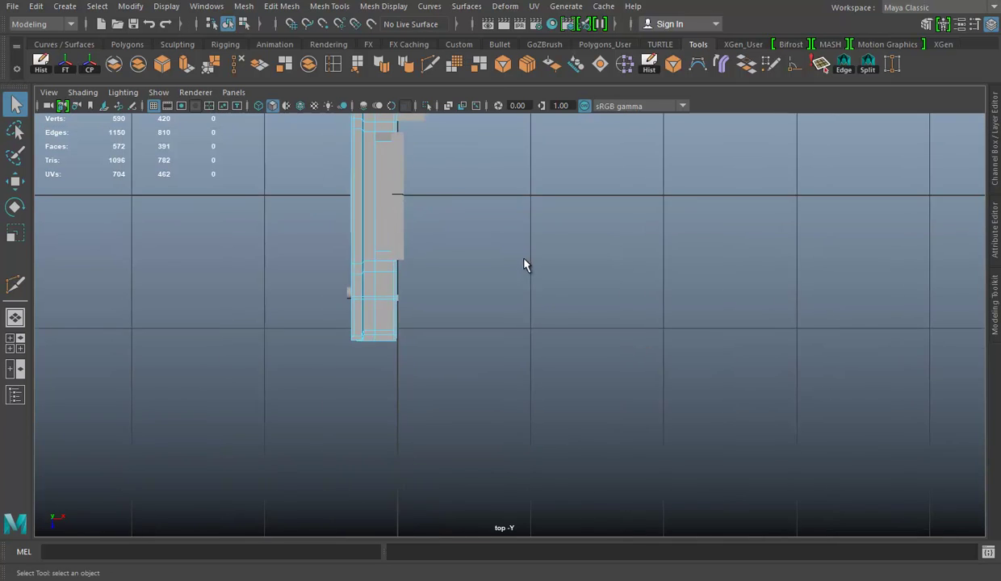
pyautogui.moveTo(567, 194); pyautogui.dragTo(562, 236, button='right')
pyautogui.scroll(-2, 463, 147)
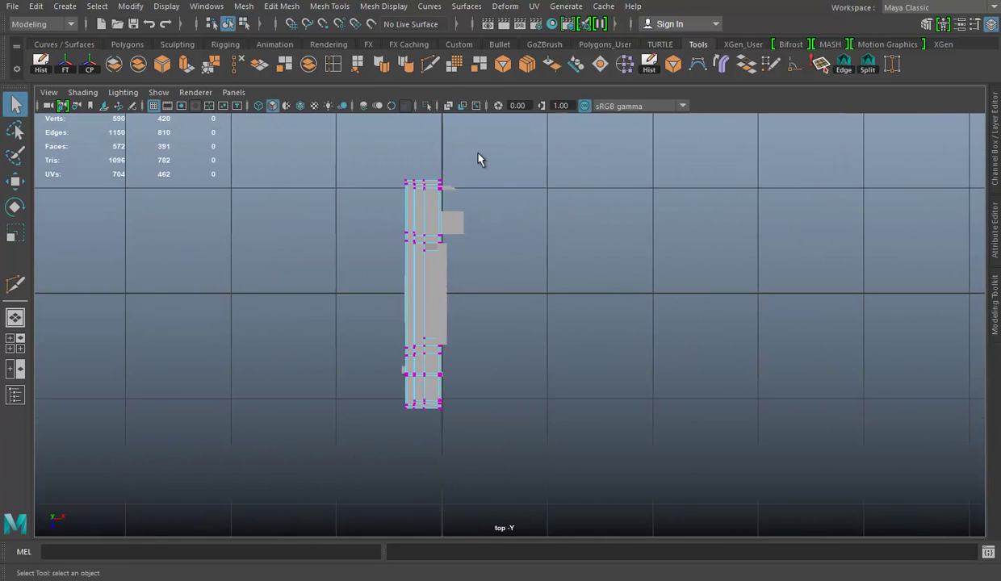
# Step: Delete the thin sliver face strip along the crate wall's edge
pyautogui.press('space')
pyautogui.press('space')
pyautogui.moveTo(470, 196); pyautogui.dragTo(471, 158, button='right')
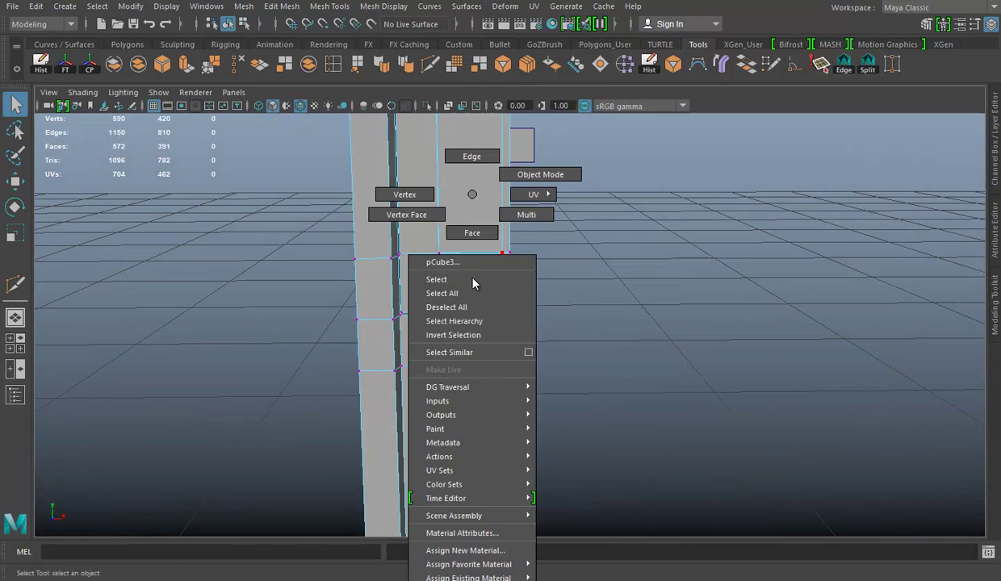
pyautogui.keyDown('alt'); pyautogui.moveTo(500, 191); pyautogui.dragTo(565, 347); pyautogui.keyUp('alt')
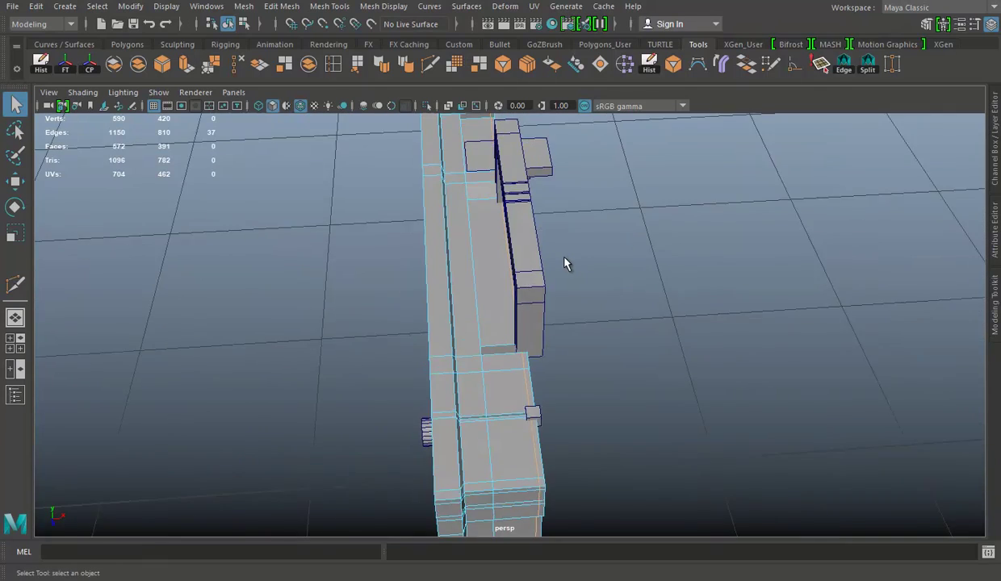
pyautogui.keyDown('alt'); pyautogui.moveTo(565, 347); pyautogui.dragTo(540, 153, button='middle'); pyautogui.keyUp('alt')
pyautogui.moveTo(540, 152)
pyautogui.keyDown('alt'); pyautogui.mouseDown()
pyautogui.moveTo(502, 300)
pyautogui.moveTo(503, 268)
pyautogui.mouseUp(); pyautogui.keyUp('alt')
pyautogui.keyDown('alt'); pyautogui.moveTo(503, 267); pyautogui.dragTo(546, 288, button='right'); pyautogui.keyUp('alt')
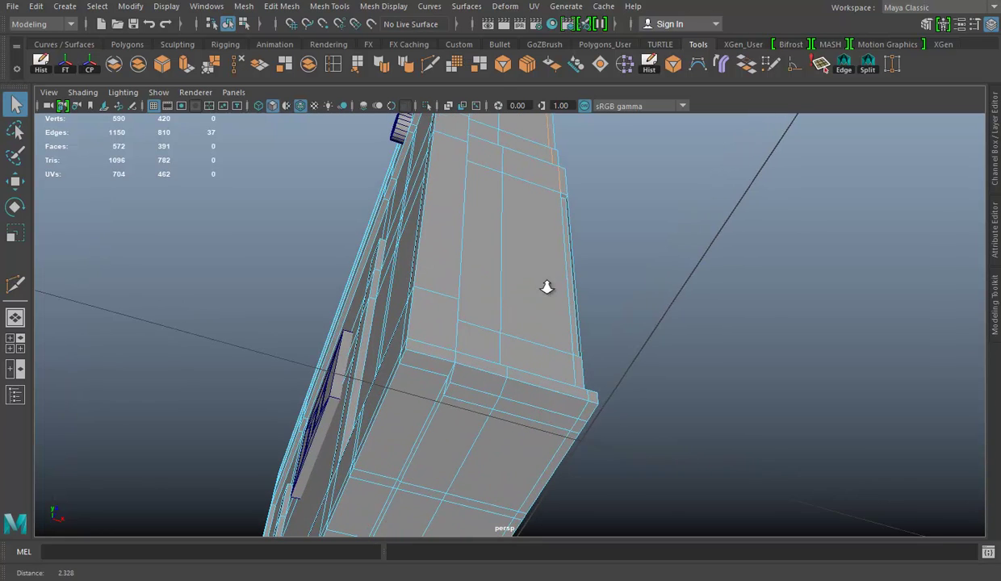
pyautogui.moveTo(552, 279)
pyautogui.keyDown('alt'); pyautogui.mouseDown()
pyautogui.moveTo(487, 275)
pyautogui.moveTo(468, 160)
pyautogui.mouseUp(); pyautogui.keyUp('alt')
pyautogui.rightClick(466, 157)
pyautogui.moveTo(468, 179); pyautogui.dragTo(467, 195, button='right')
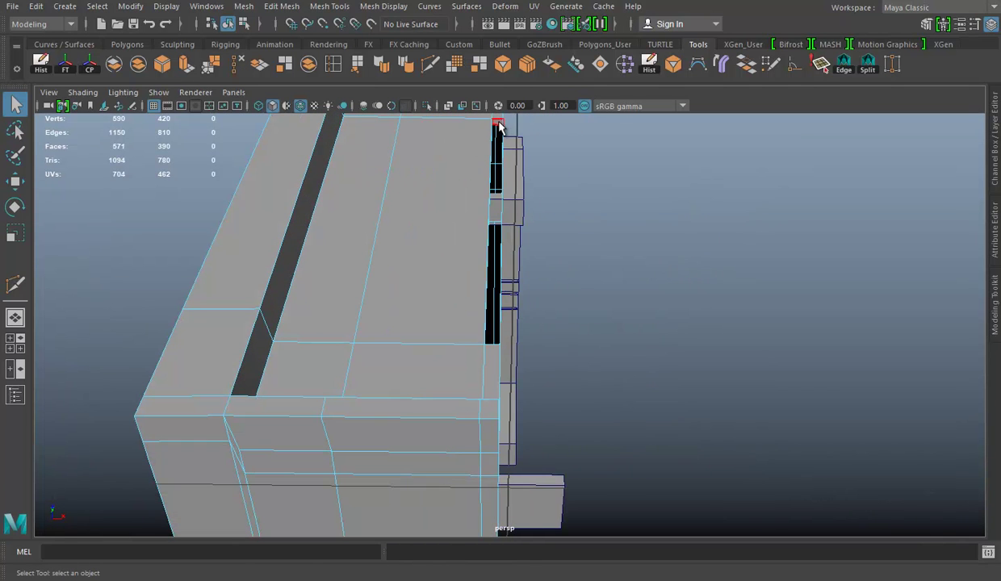
pyautogui.moveTo(428, 254)
pyautogui.keyDown('alt'); pyautogui.mouseDown()
pyautogui.moveTo(400, 360)
pyautogui.moveTo(319, 393)
pyautogui.moveTo(518, 159)
pyautogui.moveTo(402, 230)
pyautogui.mouseUp(); pyautogui.keyUp('alt')
pyautogui.click(347, 250)
pyautogui.press('Delete')
# Step: Bridge the open gap along the half-shell's rim, bringing the model to 566 faces
pyautogui.keyDown('alt'); pyautogui.moveTo(423, 371); pyautogui.dragTo(458, 375); pyautogui.keyUp('alt')
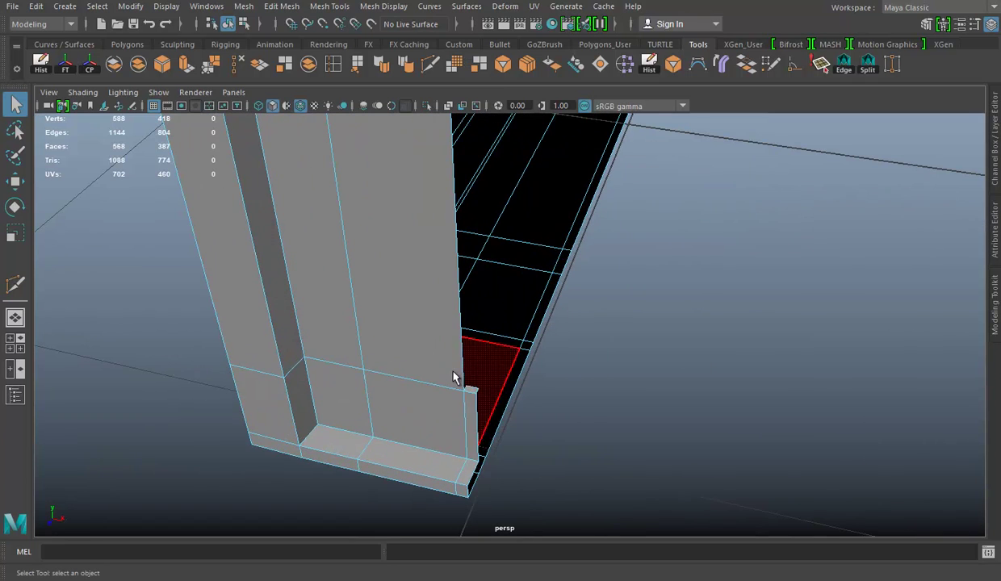
pyautogui.moveTo(601, 301)
pyautogui.keyDown('alt'); pyautogui.mouseDown()
pyautogui.moveTo(563, 252)
pyautogui.moveTo(478, 182)
pyautogui.mouseUp(); pyautogui.keyUp('alt')
pyautogui.keyDown('alt'); pyautogui.moveTo(478, 101); pyautogui.dragTo(491, 178); pyautogui.keyUp('alt')
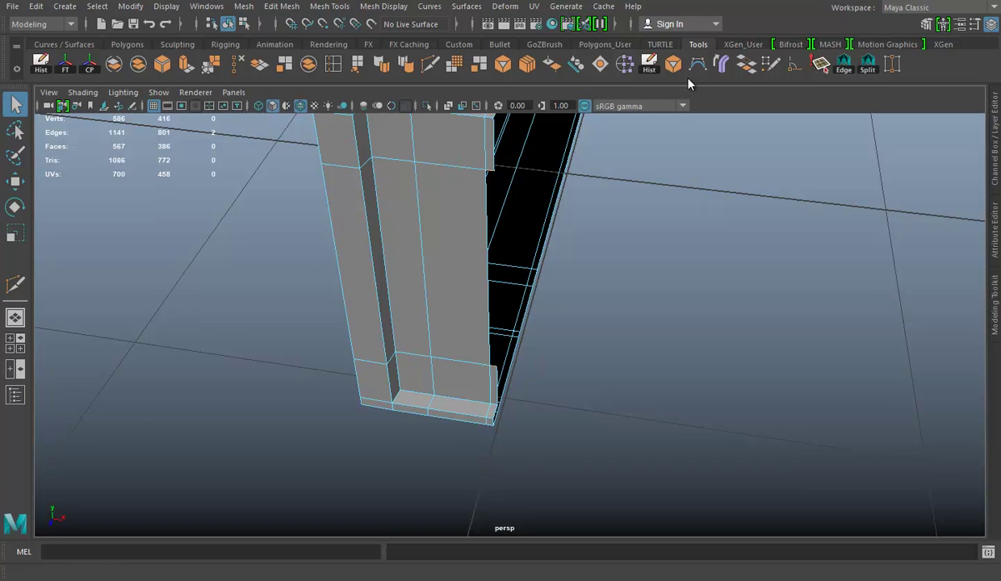
pyautogui.click(754, 72)
pyautogui.keyDown('alt'); pyautogui.moveTo(509, 197); pyautogui.dragTo(518, 220); pyautogui.keyUp('alt')
pyautogui.moveTo(478, 194); pyautogui.dragTo(472, 84, button='right')
pyautogui.moveTo(500, 160)
pyautogui.keyDown('alt'); pyautogui.mouseDown()
pyautogui.moveTo(532, 163)
pyautogui.moveTo(538, 218)
pyautogui.moveTo(575, 125)
pyautogui.moveTo(503, 216)
pyautogui.moveTo(518, 201)
pyautogui.moveTo(525, 281)
pyautogui.moveTo(516, 236)
pyautogui.moveTo(518, 281)
pyautogui.moveTo(479, 327)
pyautogui.moveTo(431, 257)
pyautogui.moveTo(641, 291)
pyautogui.moveTo(657, 257)
pyautogui.moveTo(558, 196)
pyautogui.mouseUp(); pyautogui.keyUp('alt')
# Step: Delete the thin sliver faces along the column's edge strip
pyautogui.moveTo(559, 195); pyautogui.dragTo(554, 150, button='right')
pyautogui.click(498, 162)
pyautogui.press('Delete')
pyautogui.click(502, 157)
pyautogui.press('Delete')
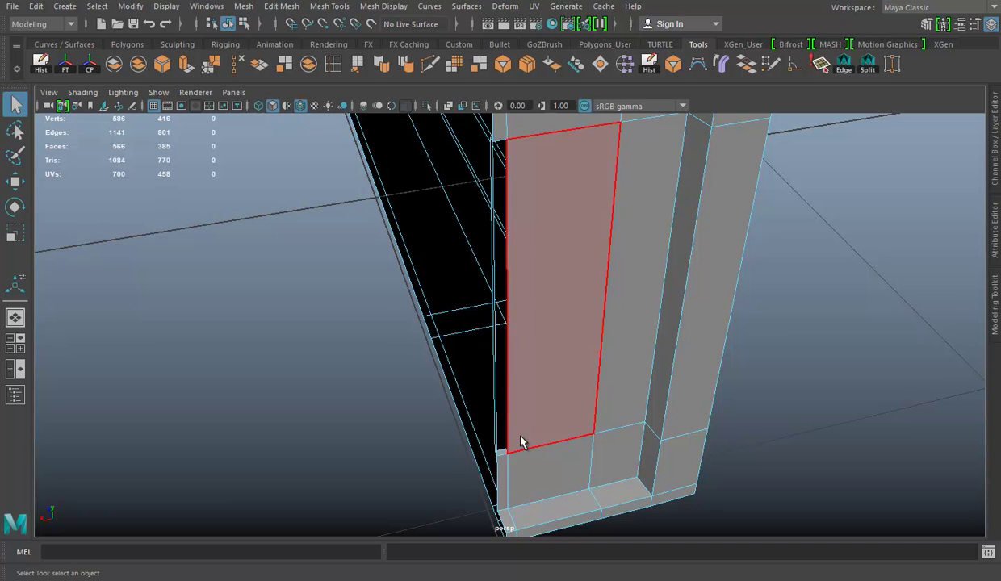
pyautogui.press('Delete')
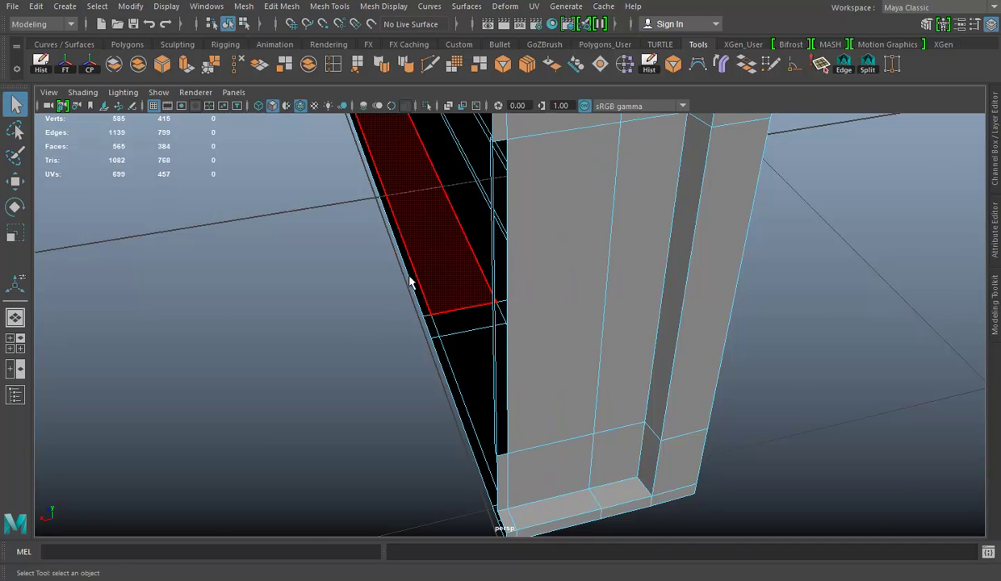
pyautogui.scroll(3, 411, 284)
pyautogui.keyDown('alt'); pyautogui.moveTo(199, 284); pyautogui.dragTo(445, 238, button='middle'); pyautogui.keyUp('alt')
pyautogui.press('Delete')
# Step: Bridge the open edges at the column base so the wall is closed again
pyautogui.keyDown('alt'); pyautogui.moveTo(445, 239); pyautogui.dragTo(387, 252); pyautogui.keyUp('alt')
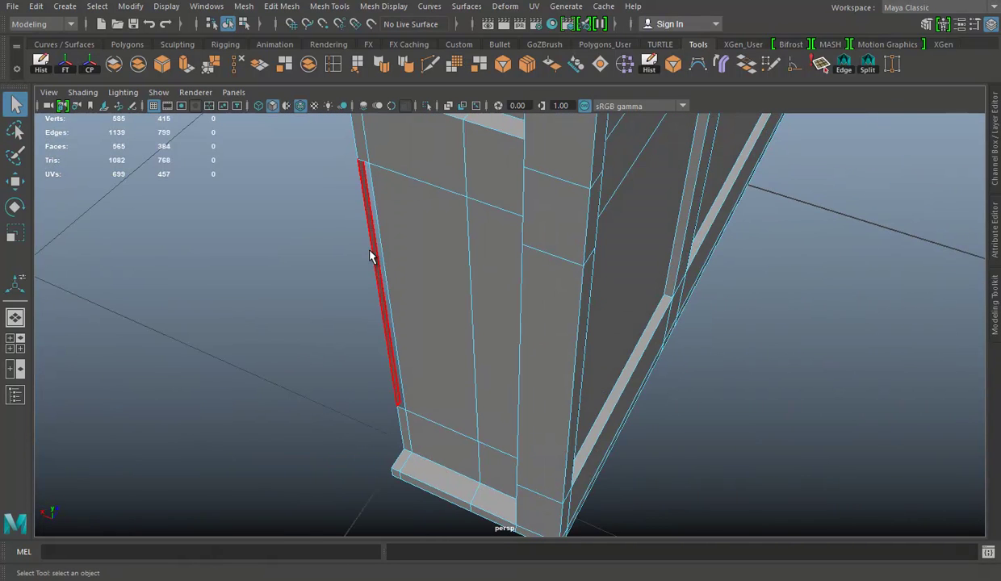
pyautogui.keyDown('alt'); pyautogui.moveTo(503, 302); pyautogui.dragTo(476, 230, button='middle'); pyautogui.keyUp('alt')
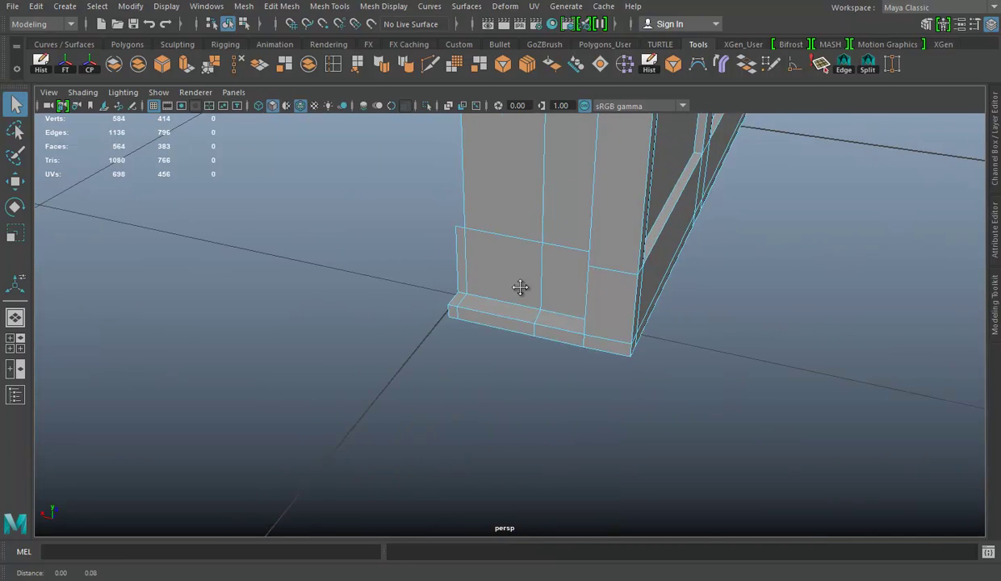
pyautogui.keyDown('alt'); pyautogui.moveTo(476, 230); pyautogui.dragTo(491, 297); pyautogui.keyUp('alt')
pyautogui.keyDown('alt'); pyautogui.moveTo(492, 297); pyautogui.dragTo(496, 234, button='middle'); pyautogui.keyUp('alt')
pyautogui.moveTo(495, 234)
pyautogui.keyDown('alt'); pyautogui.mouseDown()
pyautogui.moveTo(481, 291)
pyautogui.moveTo(481, 212)
pyautogui.mouseUp(); pyautogui.keyUp('alt')
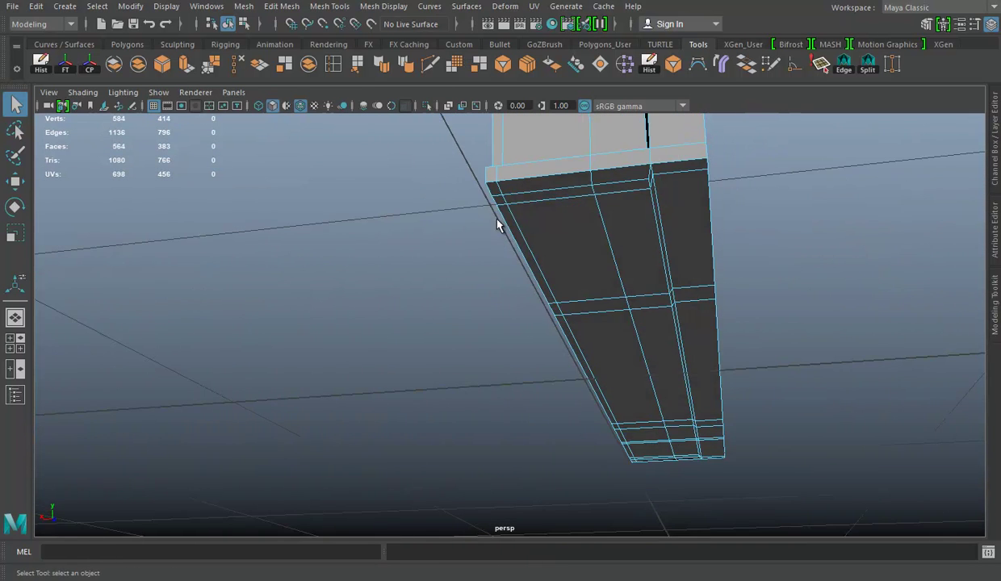
pyautogui.moveTo(440, 173)
pyautogui.keyDown('alt'); pyautogui.mouseDown()
pyautogui.moveTo(429, 268)
pyautogui.moveTo(443, 167)
pyautogui.mouseUp(); pyautogui.keyUp('alt')
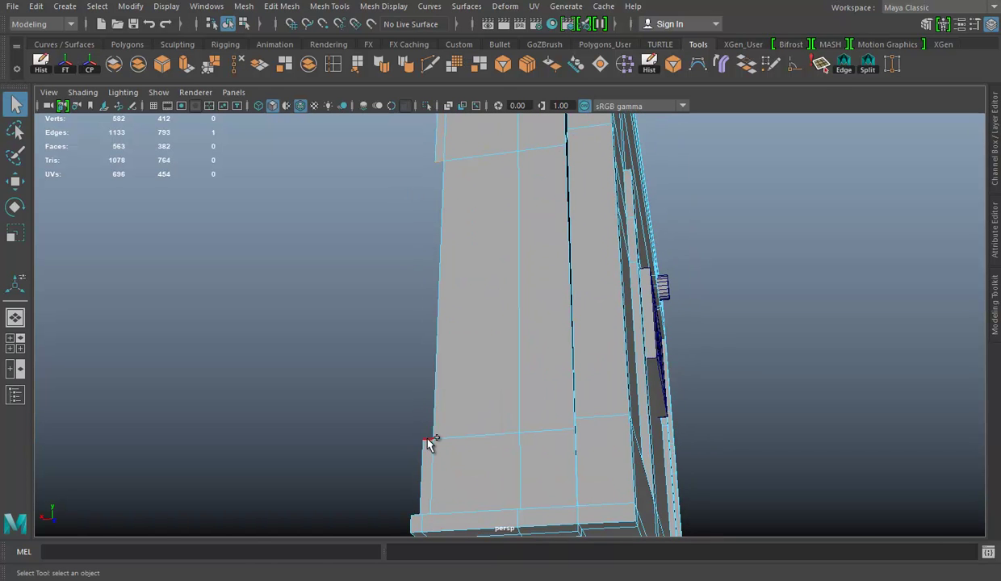
pyautogui.click(747, 64)
pyautogui.moveTo(494, 168); pyautogui.dragTo(454, 151, button='right')
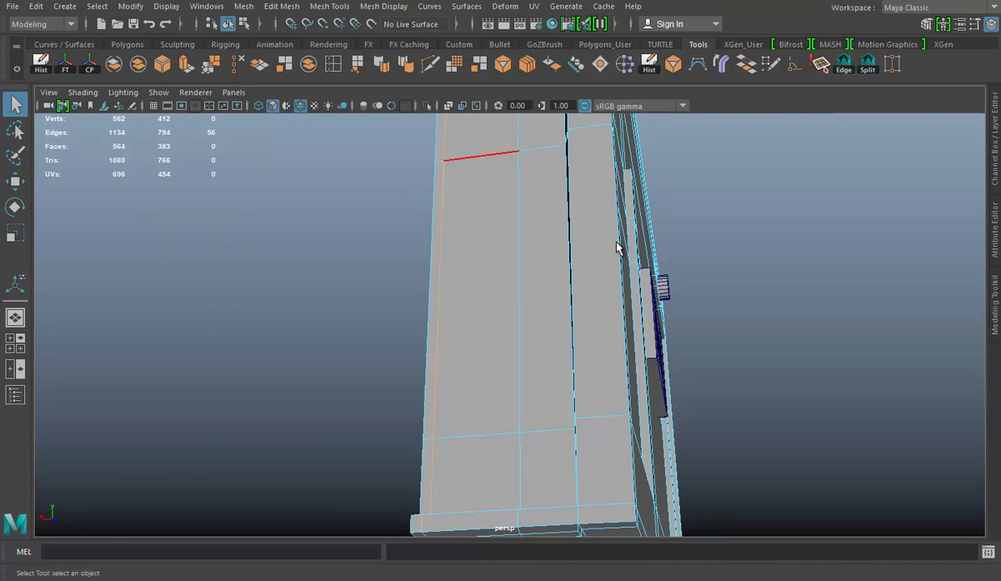
pyautogui.keyDown('alt'); pyautogui.moveTo(617, 248); pyautogui.dragTo(296, 135); pyautogui.keyUp('alt')
pyautogui.press('w')
pyautogui.moveTo(543, 246)
pyautogui.keyDown('alt'); pyautogui.mouseDown()
pyautogui.moveTo(494, 322)
pyautogui.moveTo(721, 340)
pyautogui.moveTo(593, 340)
pyautogui.moveTo(558, 294)
pyautogui.moveTo(643, 288)
pyautogui.moveTo(648, 262)
pyautogui.moveTo(582, 264)
pyautogui.moveTo(535, 323)
pyautogui.moveTo(547, 285)
pyautogui.moveTo(495, 278)
pyautogui.mouseUp(); pyautogui.keyUp('alt')
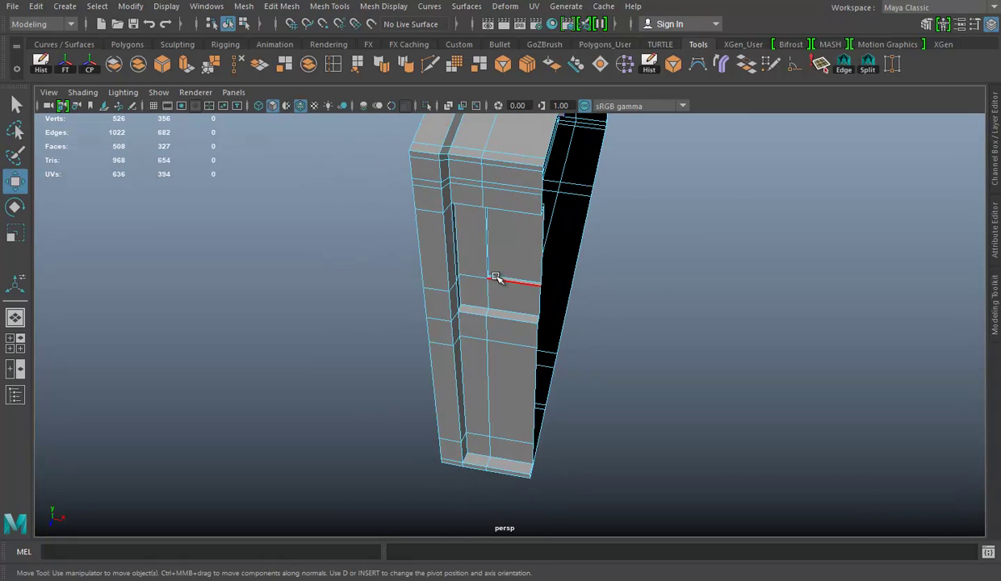
# Step: Select the crate frame mesh and zoom in close on its bottom corner
pyautogui.moveTo(575, 302)
pyautogui.keyDown('alt'); pyautogui.mouseDown()
pyautogui.moveTo(530, 291)
pyautogui.moveTo(547, 161)
pyautogui.moveTo(529, 197)
pyautogui.moveTo(559, 273)
pyautogui.mouseUp(); pyautogui.keyUp('alt')
pyautogui.moveTo(484, 202); pyautogui.dragTo(550, 172, button='right')
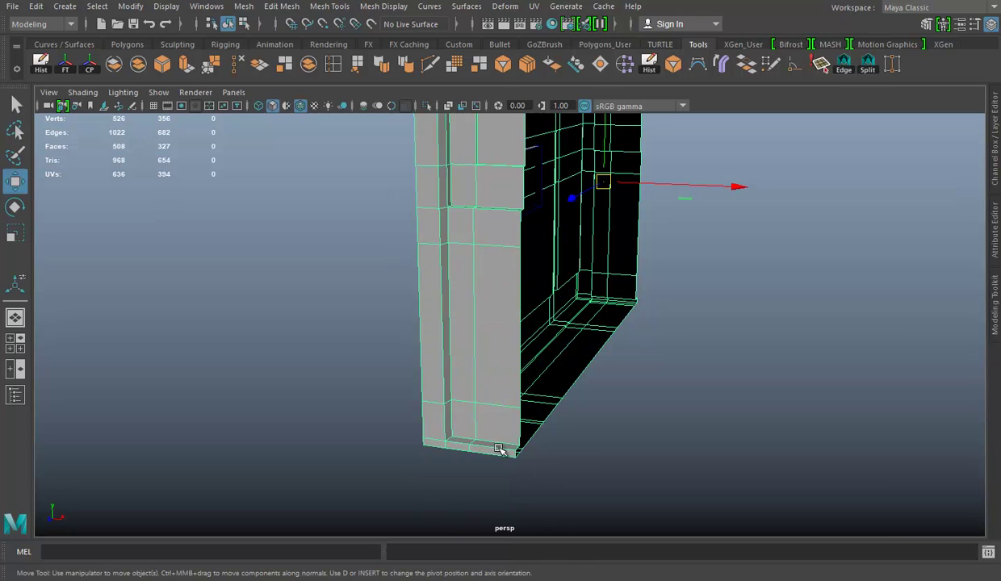
pyautogui.click(934, 539)
pyautogui.keyDown('alt'); pyautogui.moveTo(578, 363); pyautogui.dragTo(569, 340); pyautogui.keyUp('alt')
pyautogui.scroll(3, 569, 340)
pyautogui.scroll(3, 576, 351)
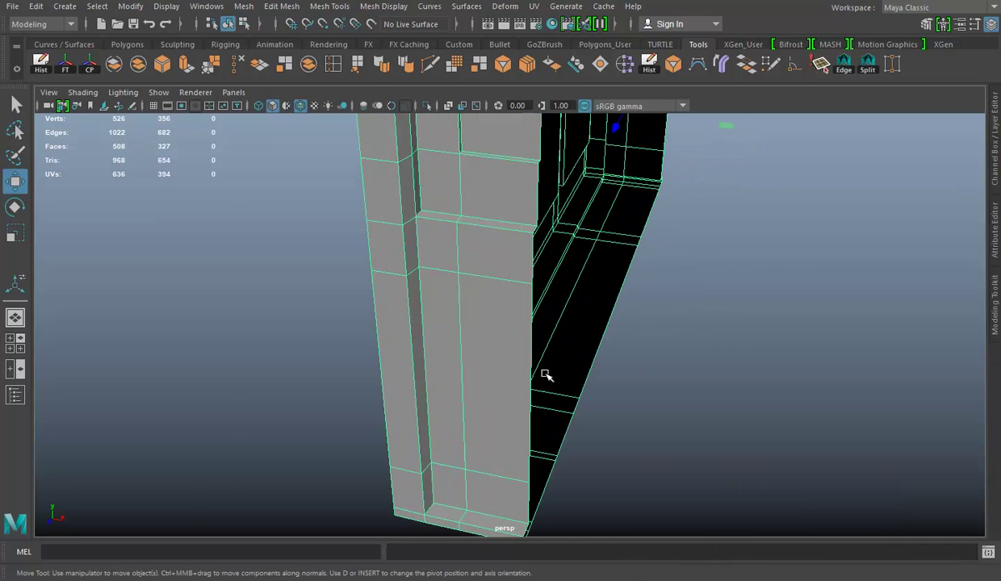
pyautogui.scroll(2, 438, 340)
pyautogui.scroll(2, 438, 339)
pyautogui.scroll(2, 492, 323)
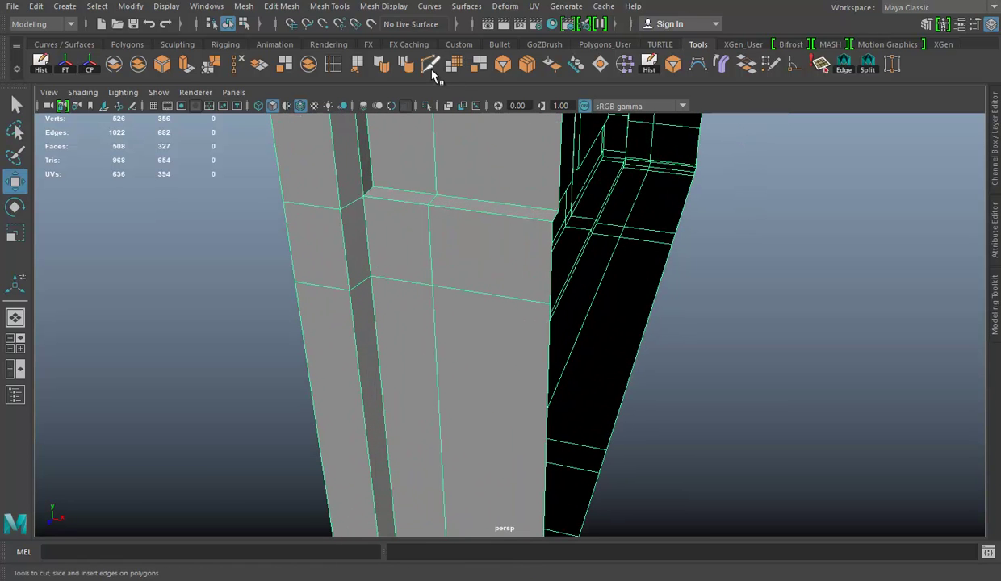
# Step: Select the short edge loop near the frame's bottom corner
pyautogui.click(429, 63)
pyautogui.scroll(-3, 591, 323)
pyautogui.moveTo(632, 335)
pyautogui.keyDown('alt'); pyautogui.mouseDown()
pyautogui.moveTo(543, 331)
pyautogui.moveTo(543, 340)
pyautogui.mouseUp(); pyautogui.keyUp('alt')
pyautogui.press('w')
pyautogui.doubleClick(470, 455)
pyautogui.moveTo(469, 455)
pyautogui.keyDown('alt'); pyautogui.mouseDown()
pyautogui.moveTo(585, 368)
pyautogui.moveTo(581, 381)
pyautogui.moveTo(681, 411)
pyautogui.moveTo(518, 362)
pyautogui.moveTo(539, 387)
pyautogui.moveTo(552, 368)
pyautogui.moveTo(723, 387)
pyautogui.moveTo(678, 347)
pyautogui.mouseUp(); pyautogui.keyUp('alt')
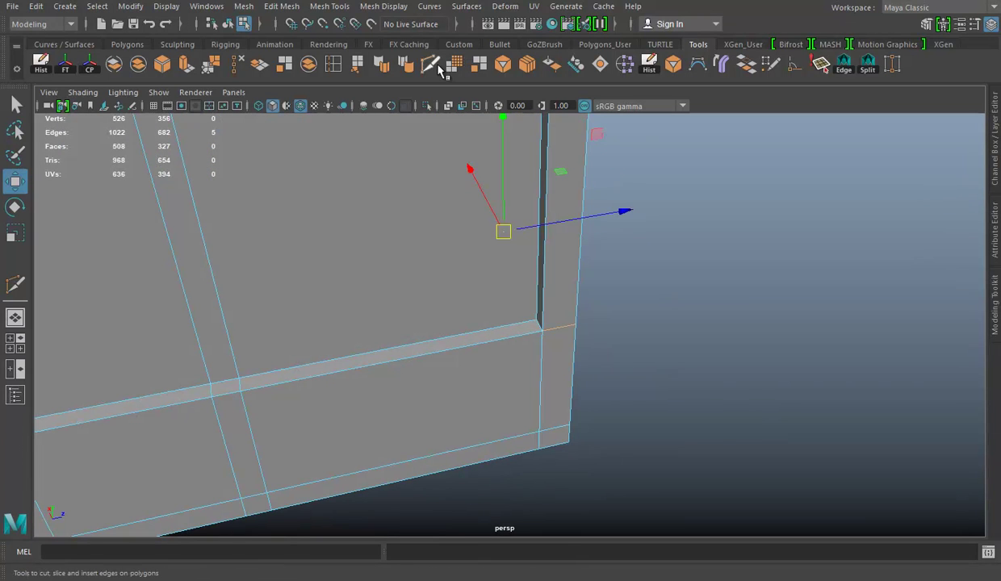
# Step: Delete the extra faces at the crate frame's bottom corner
pyautogui.click(437, 65)
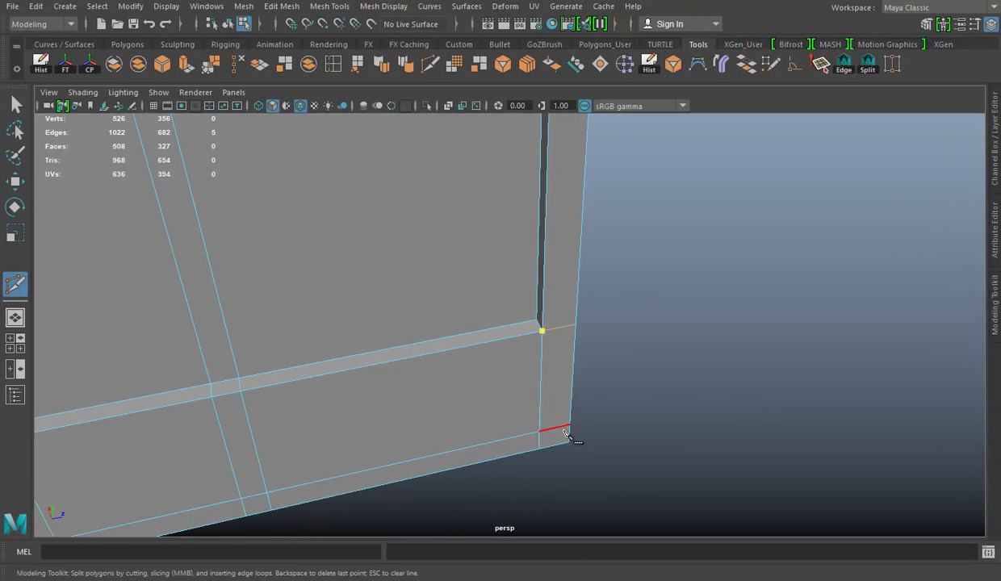
pyautogui.moveTo(684, 349)
pyautogui.keyDown('alt'); pyautogui.mouseDown()
pyautogui.moveTo(536, 370)
pyautogui.moveTo(554, 346)
pyautogui.moveTo(598, 328)
pyautogui.moveTo(645, 347)
pyautogui.mouseUp(); pyautogui.keyUp('alt')
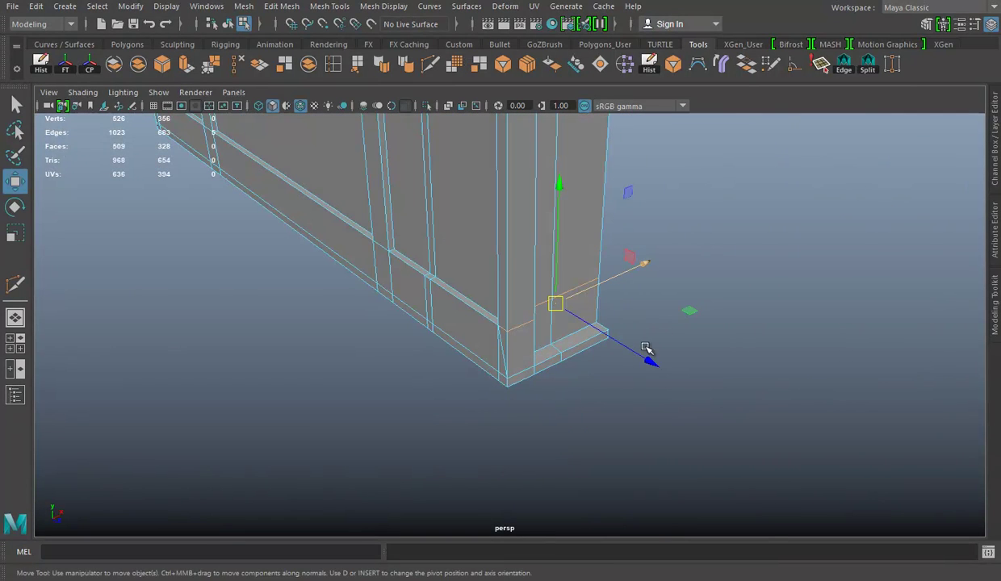
pyautogui.click(240, 68)
pyautogui.moveTo(670, 285)
pyautogui.keyDown('alt'); pyautogui.mouseDown()
pyautogui.moveTo(768, 265)
pyautogui.moveTo(719, 294)
pyautogui.mouseUp(); pyautogui.keyUp('alt')
pyautogui.moveTo(523, 337)
pyautogui.keyDown('alt'); pyautogui.mouseDown()
pyautogui.moveTo(517, 318)
pyautogui.moveTo(416, 270)
pyautogui.moveTo(319, 256)
pyautogui.moveTo(730, 335)
pyautogui.moveTo(512, 294)
pyautogui.moveTo(603, 322)
pyautogui.moveTo(559, 301)
pyautogui.moveTo(603, 292)
pyautogui.moveTo(290, 279)
pyautogui.mouseUp(); pyautogui.keyUp('alt')
pyautogui.keyDown('alt'); pyautogui.moveTo(290, 279); pyautogui.dragTo(640, 71, button='middle'); pyautogui.keyUp('alt')
pyautogui.moveTo(565, 242)
pyautogui.keyDown('alt'); pyautogui.mouseDown()
pyautogui.moveTo(527, 248)
pyautogui.moveTo(626, 265)
pyautogui.moveTo(436, 257)
pyautogui.moveTo(531, 236)
pyautogui.moveTo(432, 82)
pyautogui.mouseUp(); pyautogui.keyUp('alt')
# Step: Remove the unneeded edge loop running along the frame's bottom edge
pyautogui.keyDown('shift'); pyautogui.moveTo(580, 322); pyautogui.dragTo(557, 339, button='right'); pyautogui.keyUp('shift')
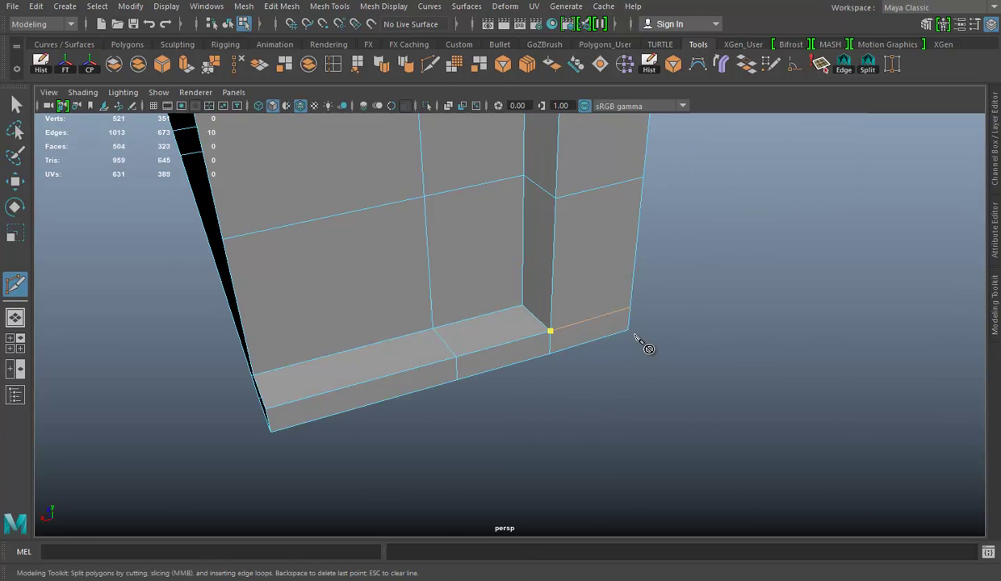
pyautogui.moveTo(786, 332)
pyautogui.keyDown('alt'); pyautogui.mouseDown()
pyautogui.moveTo(610, 308)
pyautogui.moveTo(485, 264)
pyautogui.moveTo(452, 347)
pyautogui.mouseUp(); pyautogui.keyUp('alt')
pyautogui.keyDown('alt'); pyautogui.moveTo(452, 347); pyautogui.dragTo(419, 326, button='right'); pyautogui.keyUp('alt')
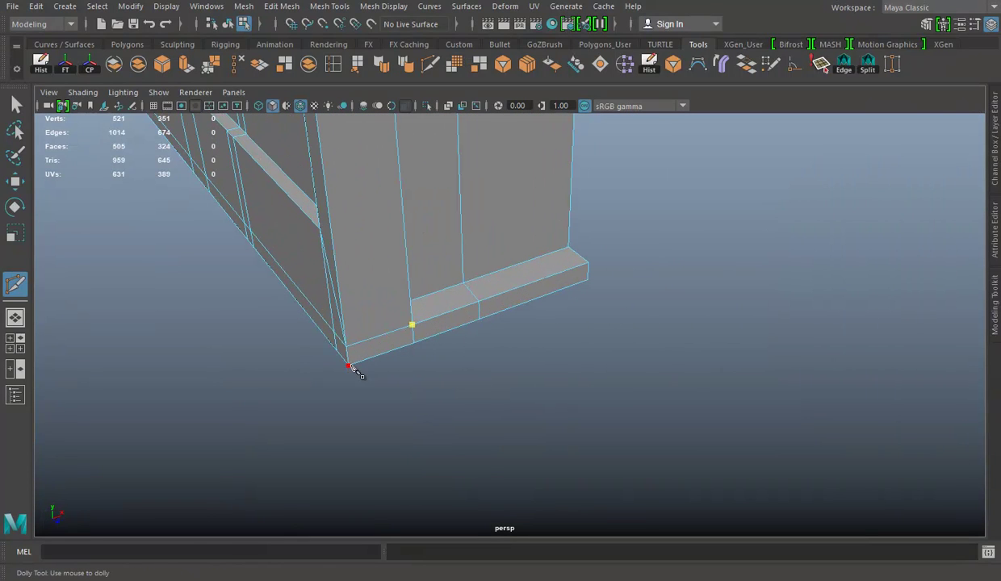
pyautogui.keyDown('alt'); pyautogui.moveTo(553, 365); pyautogui.dragTo(484, 296); pyautogui.keyUp('alt')
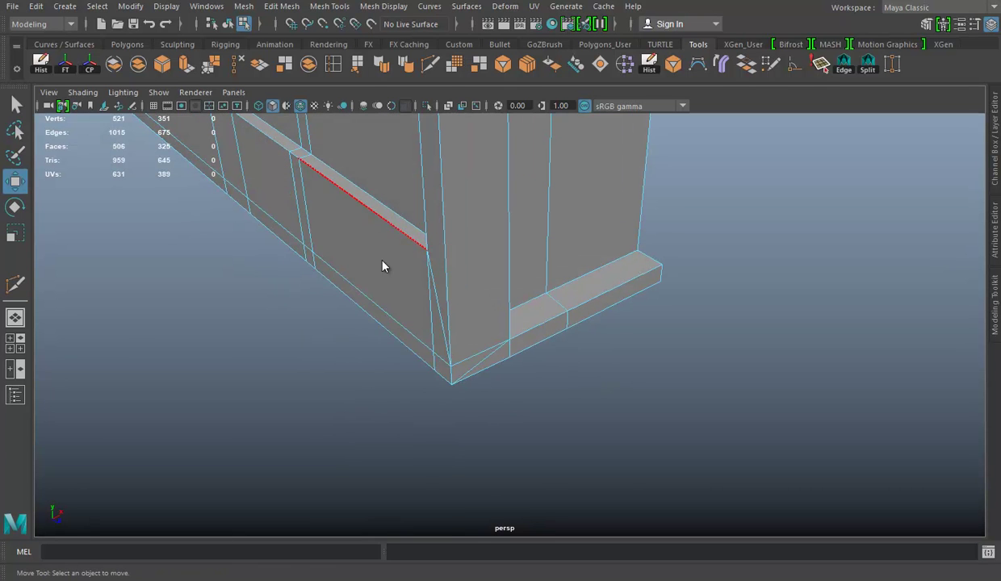
pyautogui.doubleClick(383, 290)
pyautogui.moveTo(383, 291)
pyautogui.keyDown('alt'); pyautogui.mouseDown()
pyautogui.moveTo(283, 253)
pyautogui.moveTo(481, 242)
pyautogui.moveTo(474, 261)
pyautogui.moveTo(677, 280)
pyautogui.moveTo(503, 239)
pyautogui.moveTo(502, 217)
pyautogui.mouseUp(); pyautogui.keyUp('alt')
pyautogui.click(238, 66)
pyautogui.moveTo(614, 223)
pyautogui.keyDown('alt'); pyautogui.mouseDown()
pyautogui.moveTo(585, 216)
pyautogui.moveTo(591, 289)
pyautogui.mouseUp(); pyautogui.keyUp('alt')
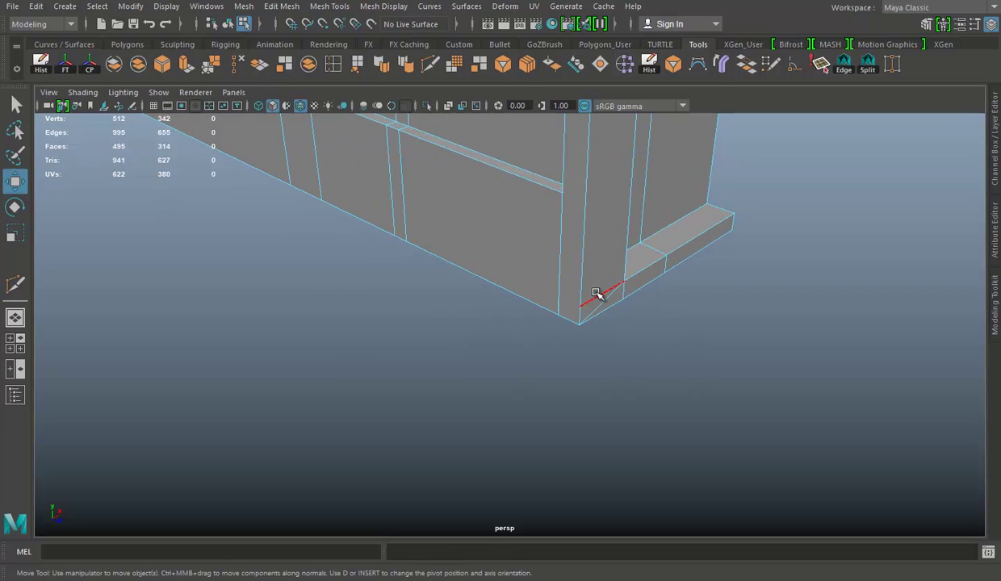
# Step: Multi-Cut a new diagonal edge running into the frame's bottom corner
pyautogui.click(429, 66)
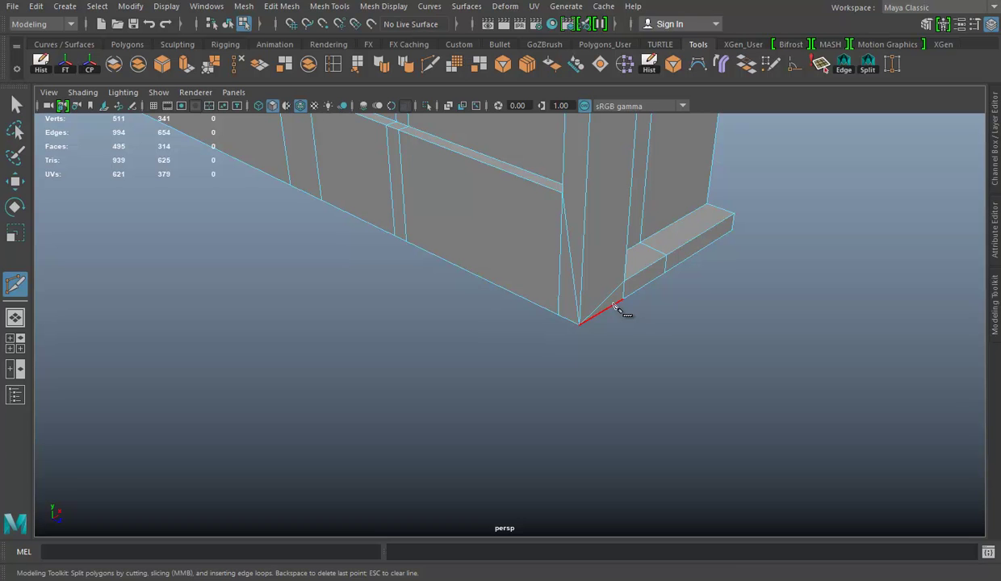
pyautogui.moveTo(404, 260)
pyautogui.keyDown('alt'); pyautogui.mouseDown()
pyautogui.moveTo(467, 273)
pyautogui.moveTo(576, 258)
pyautogui.mouseUp(); pyautogui.keyUp('alt')
pyautogui.keyDown('alt'); pyautogui.moveTo(576, 258); pyautogui.dragTo(473, 280, button='right'); pyautogui.keyUp('alt')
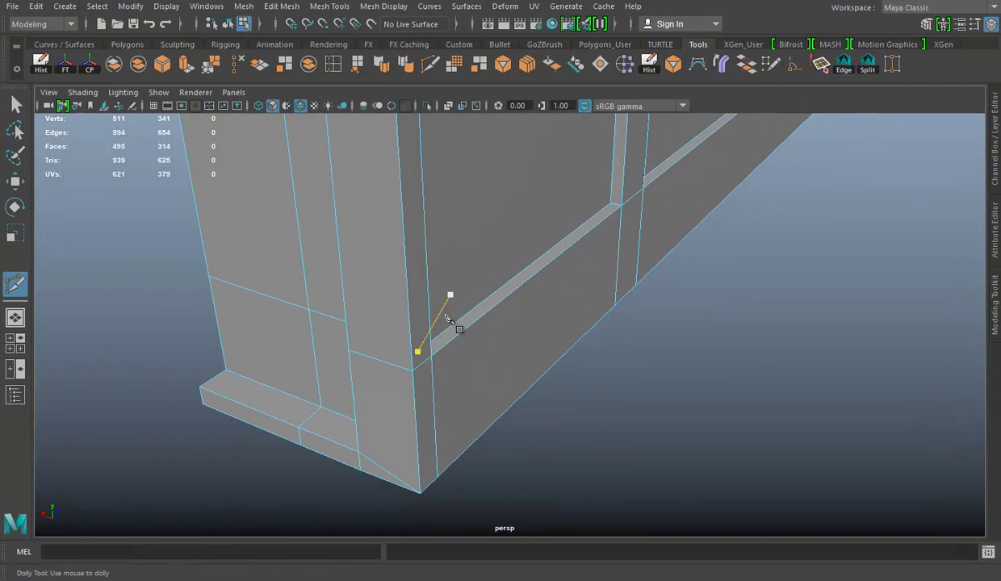
pyautogui.moveTo(645, 345)
pyautogui.keyDown('alt'); pyautogui.mouseDown()
pyautogui.moveTo(643, 326)
pyautogui.moveTo(462, 320)
pyautogui.moveTo(526, 290)
pyautogui.moveTo(658, 294)
pyautogui.moveTo(609, 292)
pyautogui.mouseUp(); pyautogui.keyUp('alt')
pyautogui.keyDown('alt'); pyautogui.moveTo(546, 299); pyautogui.dragTo(375, 287); pyautogui.keyUp('alt')
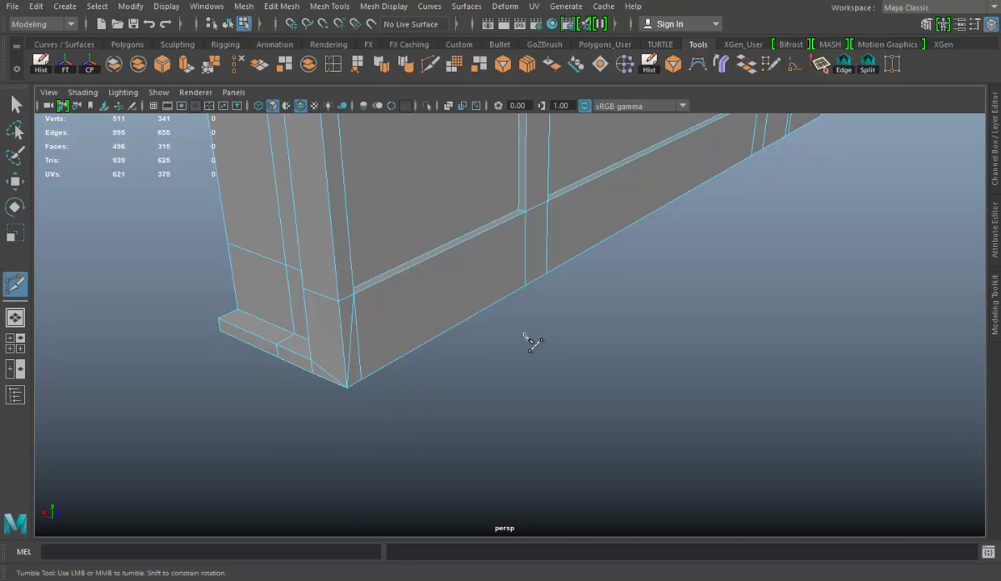
pyautogui.keyDown('alt'); pyautogui.moveTo(513, 341); pyautogui.dragTo(543, 313); pyautogui.keyUp('alt')
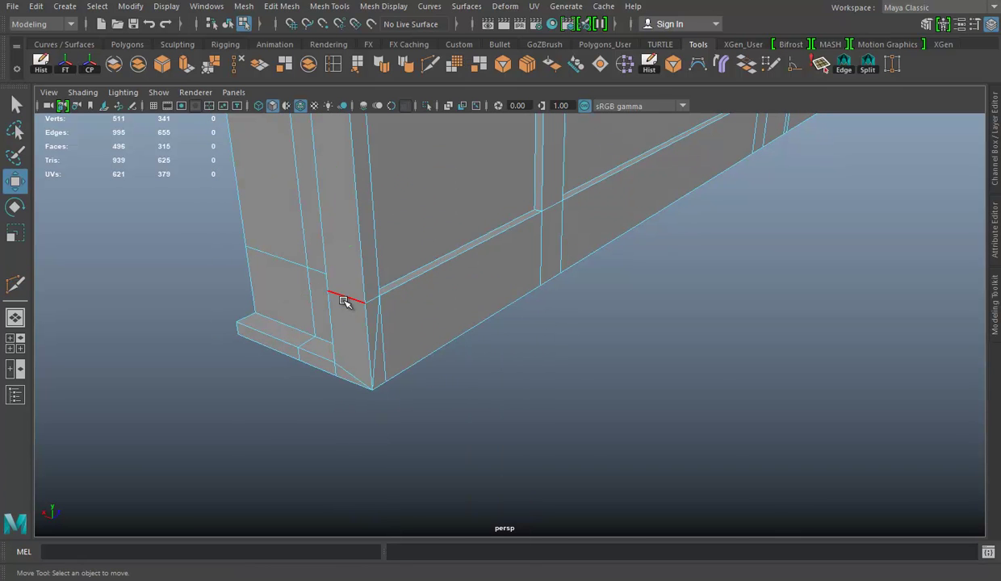
# Step: Delete the five selected edges on the side wall and inspect the wall
pyautogui.press('f')
pyautogui.scroll(-3, 477, 311)
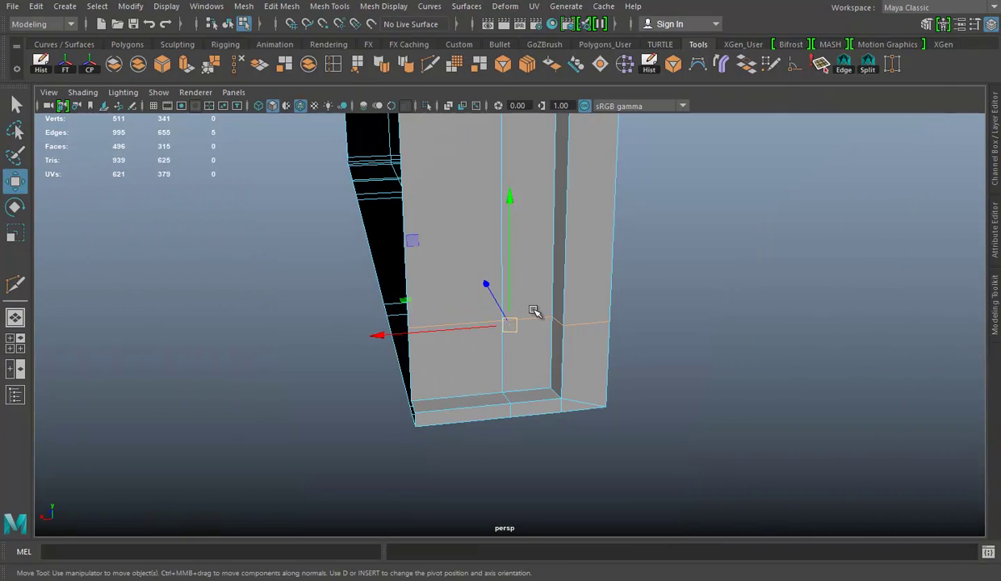
pyautogui.moveTo(686, 312)
pyautogui.keyDown('alt'); pyautogui.mouseDown()
pyautogui.moveTo(760, 323)
pyautogui.moveTo(620, 218)
pyautogui.moveTo(594, 237)
pyautogui.mouseUp(); pyautogui.keyUp('alt')
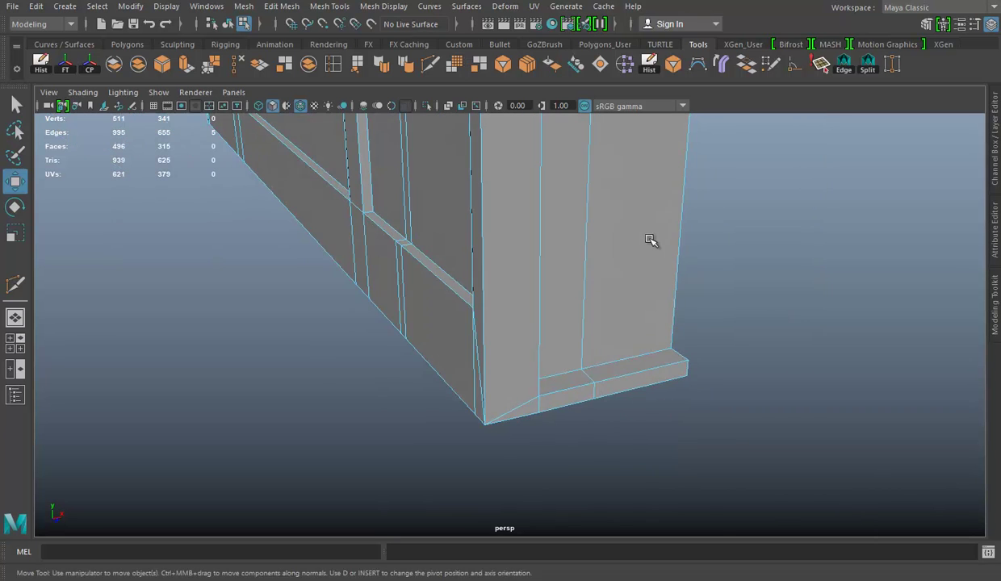
pyautogui.click(234, 67)
pyautogui.moveTo(480, 302)
pyautogui.keyDown('alt'); pyautogui.mouseDown()
pyautogui.moveTo(428, 285)
pyautogui.moveTo(370, 322)
pyautogui.moveTo(572, 230)
pyautogui.moveTo(443, 292)
pyautogui.moveTo(643, 313)
pyautogui.moveTo(505, 299)
pyautogui.mouseUp(); pyautogui.keyUp('alt')
pyautogui.keyDown('alt'); pyautogui.moveTo(505, 299); pyautogui.dragTo(283, 277, button='right'); pyautogui.keyUp('alt')
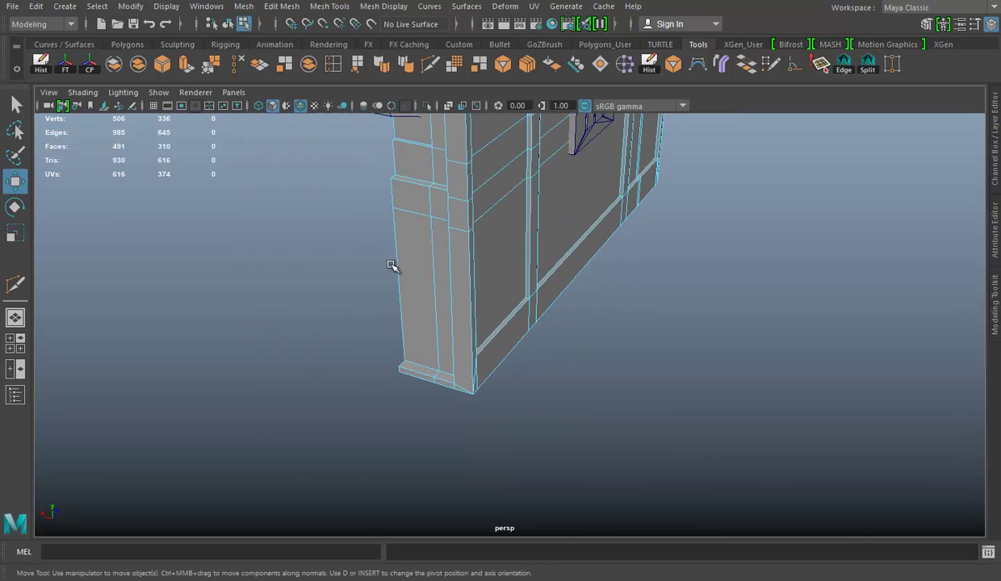
pyautogui.moveTo(428, 251)
pyautogui.keyDown('alt'); pyautogui.mouseDown()
pyautogui.moveTo(549, 277)
pyautogui.moveTo(397, 261)
pyautogui.moveTo(440, 272)
pyautogui.mouseUp(); pyautogui.keyUp('alt')
pyautogui.keyDown('alt'); pyautogui.moveTo(440, 273); pyautogui.dragTo(524, 301, button='right'); pyautogui.keyUp('alt')
pyautogui.moveTo(525, 300)
pyautogui.keyDown('alt'); pyautogui.mouseDown()
pyautogui.moveTo(496, 279)
pyautogui.moveTo(577, 287)
pyautogui.moveTo(596, 268)
pyautogui.moveTo(540, 253)
pyautogui.moveTo(520, 285)
pyautogui.moveTo(628, 277)
pyautogui.mouseUp(); pyautogui.keyUp('alt')
pyautogui.moveTo(628, 277)
pyautogui.keyDown('alt'); pyautogui.mouseDown(button='middle')
pyautogui.moveTo(652, 273)
pyautogui.moveTo(419, 266)
pyautogui.mouseUp(button='middle'); pyautogui.keyUp('alt')
pyautogui.moveTo(420, 265)
pyautogui.keyDown('alt'); pyautogui.mouseDown()
pyautogui.moveTo(520, 286)
pyautogui.moveTo(543, 239)
pyautogui.moveTo(569, 239)
pyautogui.mouseUp(); pyautogui.keyUp('alt')
# Step: Reselect the wall mesh and pick an edge loop on it
pyautogui.click(568, 239)
pyautogui.scroll(5, 581, 270)
pyautogui.moveTo(476, 232); pyautogui.dragTo(556, 171, button='right')
pyautogui.click(517, 199)
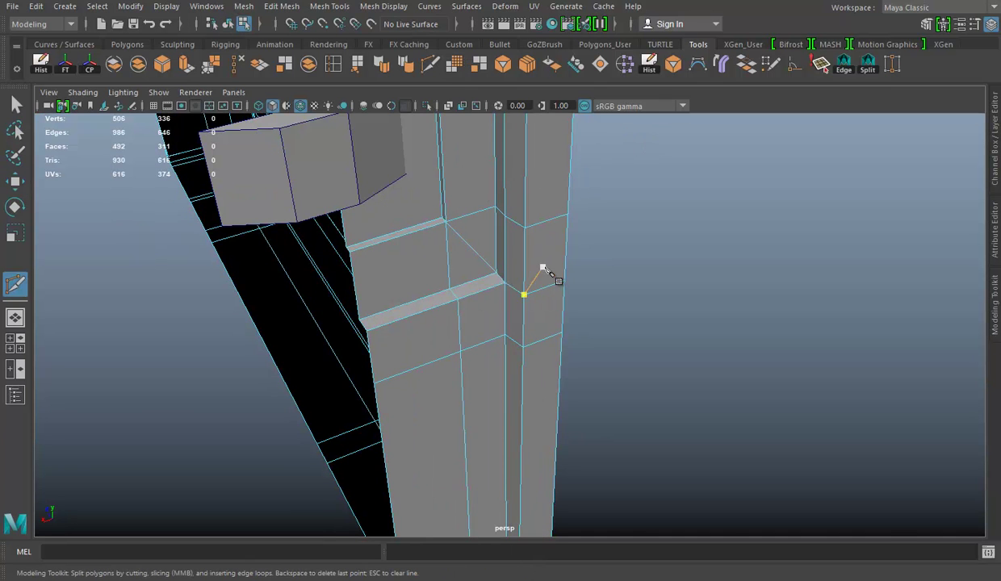
pyautogui.moveTo(446, 246); pyautogui.dragTo(489, 157, button='right')
pyautogui.doubleClick(440, 239)
pyautogui.press('w')
pyautogui.moveTo(596, 306)
pyautogui.keyDown('alt'); pyautogui.mouseDown()
pyautogui.moveTo(553, 293)
pyautogui.moveTo(567, 279)
pyautogui.moveTo(420, 293)
pyautogui.moveTo(507, 270)
pyautogui.mouseUp(); pyautogui.keyUp('alt')
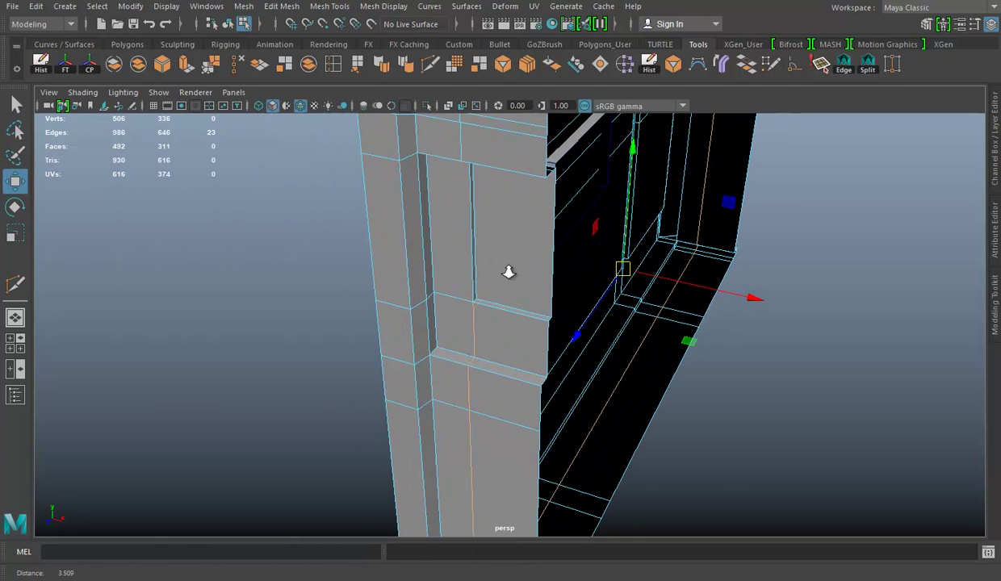
# Step: Delete the vertical edge loop running down the crate's side wall
pyautogui.click(429, 67)
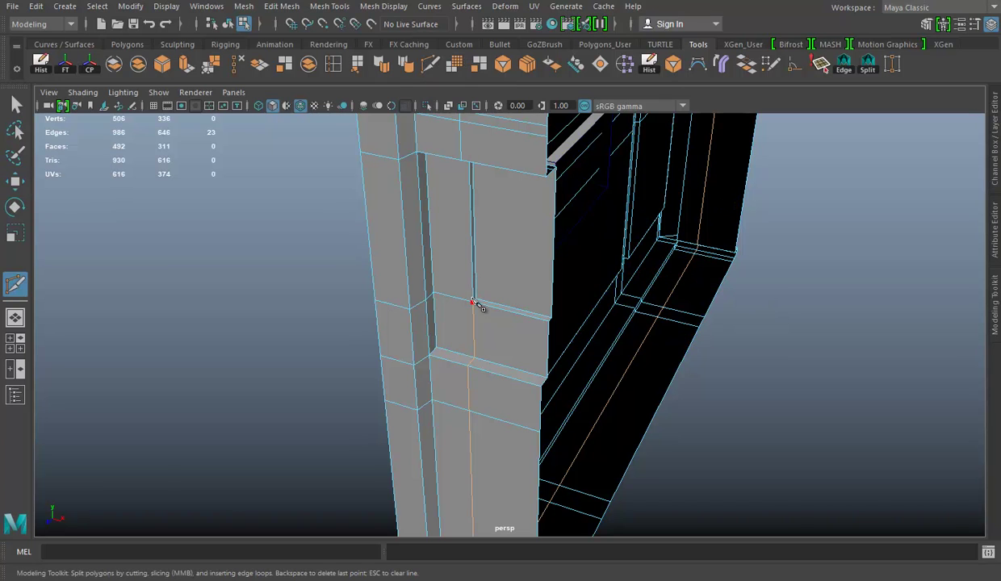
pyautogui.moveTo(498, 196); pyautogui.dragTo(487, 156, button='right')
pyautogui.doubleClick(469, 347)
pyautogui.moveTo(469, 347)
pyautogui.keyDown('alt'); pyautogui.mouseDown()
pyautogui.moveTo(726, 328)
pyautogui.moveTo(602, 300)
pyautogui.moveTo(408, 292)
pyautogui.moveTo(379, 234)
pyautogui.mouseUp(); pyautogui.keyUp('alt')
pyautogui.press('Delete')
pyautogui.moveTo(565, 242)
pyautogui.keyDown('alt'); pyautogui.mouseDown()
pyautogui.moveTo(639, 259)
pyautogui.moveTo(409, 241)
pyautogui.moveTo(477, 232)
pyautogui.moveTo(537, 281)
pyautogui.mouseUp(); pyautogui.keyUp('alt')
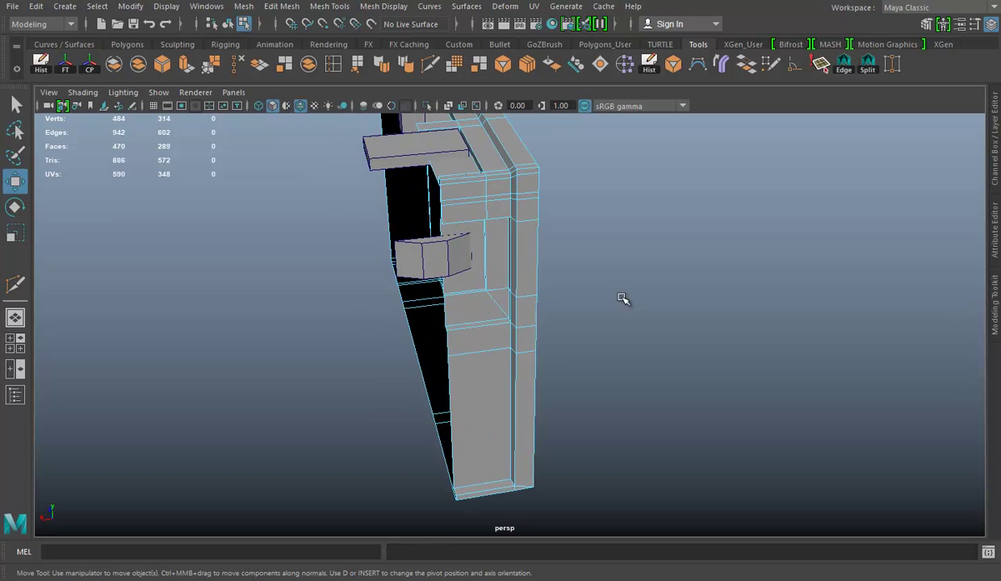
pyautogui.keyDown('alt'); pyautogui.moveTo(536, 282); pyautogui.dragTo(587, 281, button='right'); pyautogui.keyUp('alt')
pyautogui.moveTo(539, 284)
pyautogui.keyDown('alt'); pyautogui.mouseDown()
pyautogui.moveTo(780, 293)
pyautogui.moveTo(763, 254)
pyautogui.mouseUp(); pyautogui.keyUp('alt')
pyautogui.moveTo(544, 235)
pyautogui.keyDown('alt'); pyautogui.mouseDown()
pyautogui.moveTo(585, 271)
pyautogui.moveTo(670, 246)
pyautogui.moveTo(654, 223)
pyautogui.moveTo(587, 226)
pyautogui.moveTo(602, 241)
pyautogui.moveTo(525, 188)
pyautogui.moveTo(533, 286)
pyautogui.moveTo(499, 277)
pyautogui.mouseUp(); pyautogui.keyUp('alt')
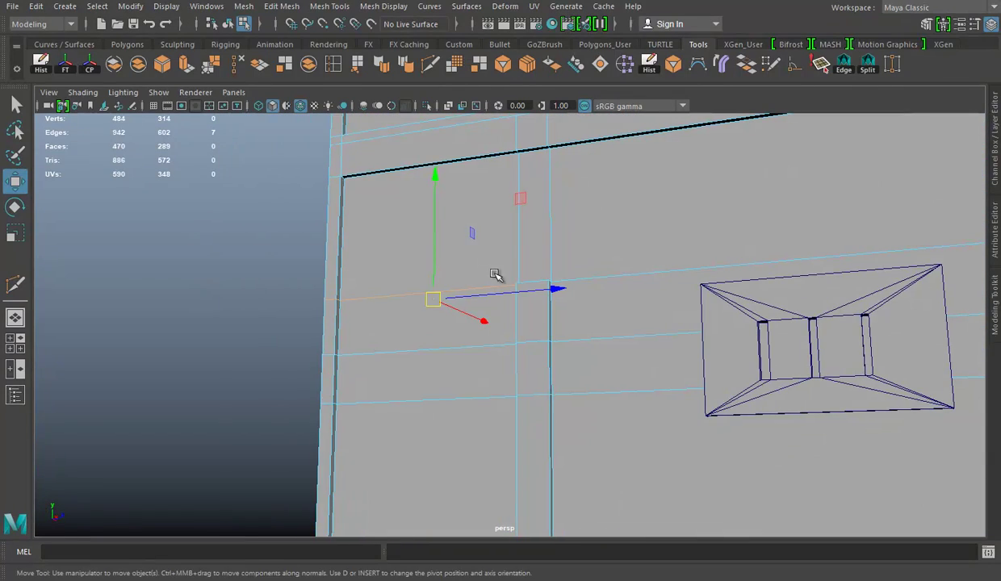
# Step: Multi-Cut a diagonal from the upper corner of the crate front
pyautogui.click(429, 71)
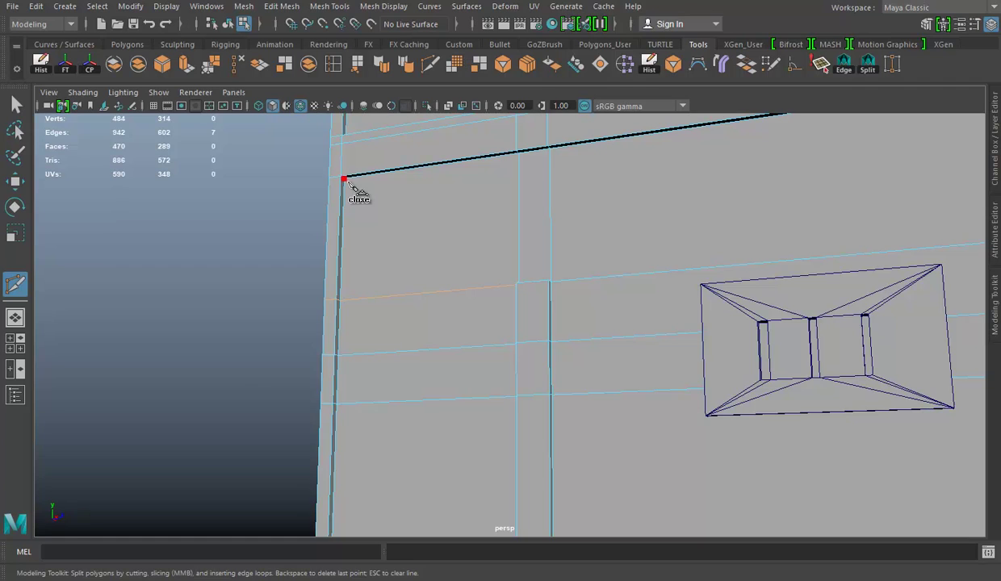
pyautogui.scroll(-3, 641, 317)
pyautogui.keyDown('alt'); pyautogui.moveTo(640, 317); pyautogui.dragTo(685, 375); pyautogui.keyUp('alt')
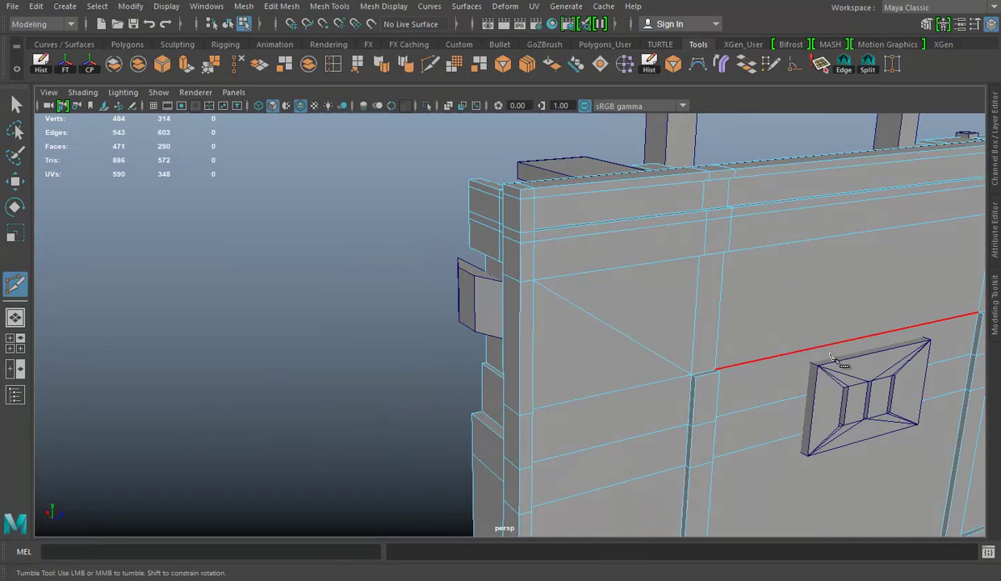
pyautogui.scroll(-3, 762, 338)
pyautogui.moveTo(762, 339)
pyautogui.keyDown('alt'); pyautogui.mouseDown()
pyautogui.moveTo(530, 302)
pyautogui.moveTo(503, 281)
pyautogui.mouseUp(); pyautogui.keyUp('alt')
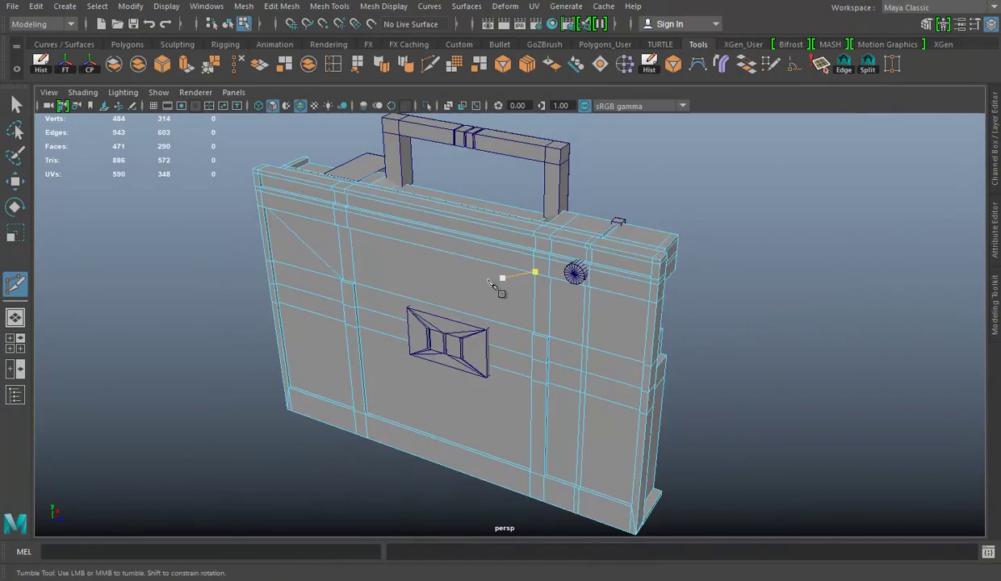
pyautogui.scroll(3, 649, 337)
pyautogui.moveTo(650, 337)
pyautogui.keyDown('alt'); pyautogui.mouseDown()
pyautogui.moveTo(547, 315)
pyautogui.moveTo(457, 350)
pyautogui.moveTo(581, 235)
pyautogui.moveTo(489, 266)
pyautogui.moveTo(471, 148)
pyautogui.mouseUp(); pyautogui.keyUp('alt')
# Step: Select the redundant vertical edge loop near the box and column for removal
pyautogui.doubleClick(479, 246)
pyautogui.press('f')
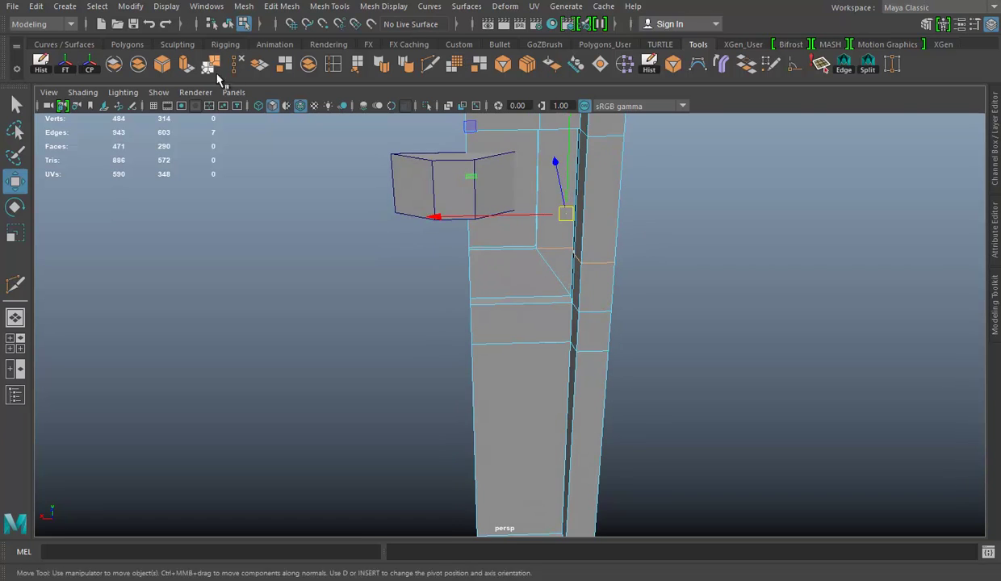
pyautogui.moveTo(708, 256)
pyautogui.keyDown('alt'); pyautogui.mouseDown()
pyautogui.moveTo(652, 275)
pyautogui.moveTo(694, 245)
pyautogui.moveTo(564, 239)
pyautogui.moveTo(791, 274)
pyautogui.moveTo(540, 264)
pyautogui.moveTo(644, 240)
pyautogui.moveTo(576, 149)
pyautogui.moveTo(578, 253)
pyautogui.moveTo(608, 163)
pyautogui.moveTo(692, 269)
pyautogui.mouseUp(); pyautogui.keyUp('alt')
pyautogui.doubleClick(572, 234)
pyautogui.moveTo(630, 266)
pyautogui.keyDown('alt'); pyautogui.mouseDown()
pyautogui.moveTo(599, 257)
pyautogui.moveTo(641, 262)
pyautogui.moveTo(518, 250)
pyautogui.moveTo(631, 308)
pyautogui.moveTo(666, 302)
pyautogui.moveTo(668, 317)
pyautogui.moveTo(578, 282)
pyautogui.moveTo(514, 285)
pyautogui.moveTo(652, 375)
pyautogui.moveTo(581, 283)
pyautogui.moveTo(498, 283)
pyautogui.moveTo(492, 302)
pyautogui.mouseUp(); pyautogui.keyUp('alt')
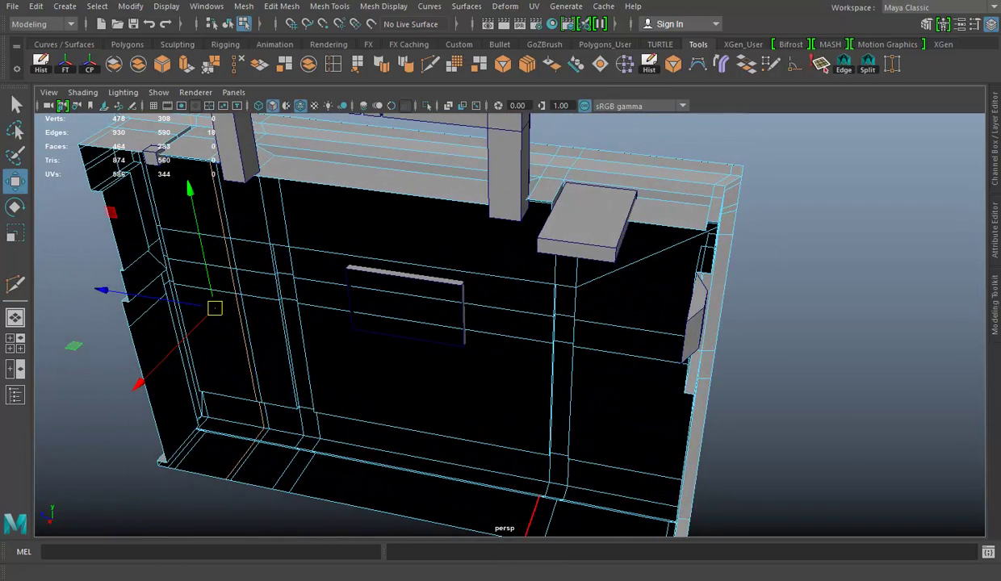
pyautogui.hotkey('alt', 'Tab')
pyautogui.hotkey('alt', 'Tab')
pyautogui.hotkey('alt', 'Tab')
pyautogui.hotkey('alt', 'Tab')
pyautogui.hotkey('alt', 'Tab')
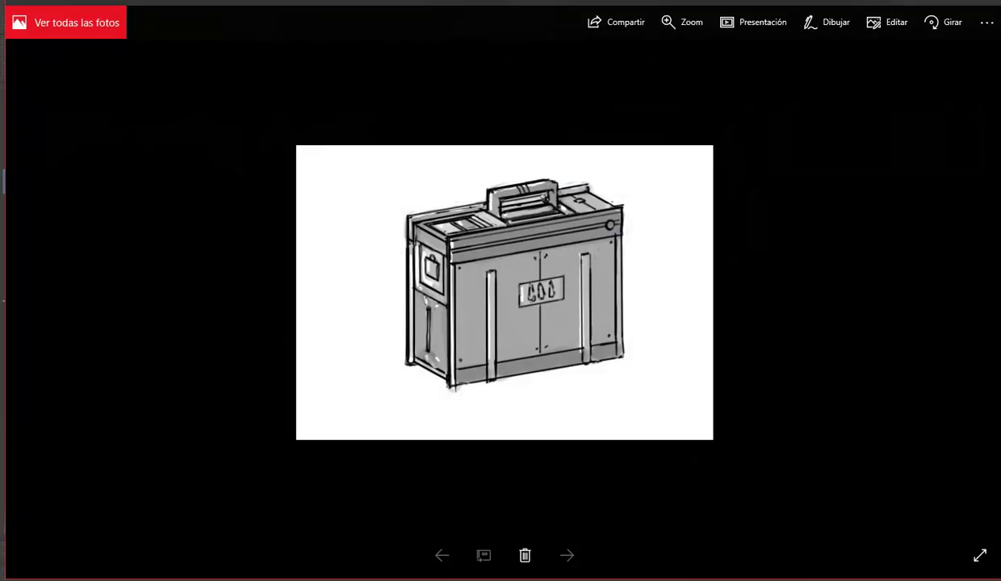
pyautogui.hotkey('alt', 'Tab')
pyautogui.moveTo(436, 292)
pyautogui.keyDown('alt'); pyautogui.mouseDown()
pyautogui.moveTo(408, 315)
pyautogui.moveTo(469, 342)
pyautogui.moveTo(549, 358)
pyautogui.moveTo(565, 357)
pyautogui.moveTo(570, 341)
pyautogui.moveTo(553, 361)
pyautogui.moveTo(643, 337)
pyautogui.moveTo(582, 302)
pyautogui.moveTo(664, 348)
pyautogui.moveTo(585, 273)
pyautogui.mouseUp(); pyautogui.keyUp('alt')
# Step: Delete the large top face beside the small latch
pyautogui.click(628, 325)
pyautogui.press('f')
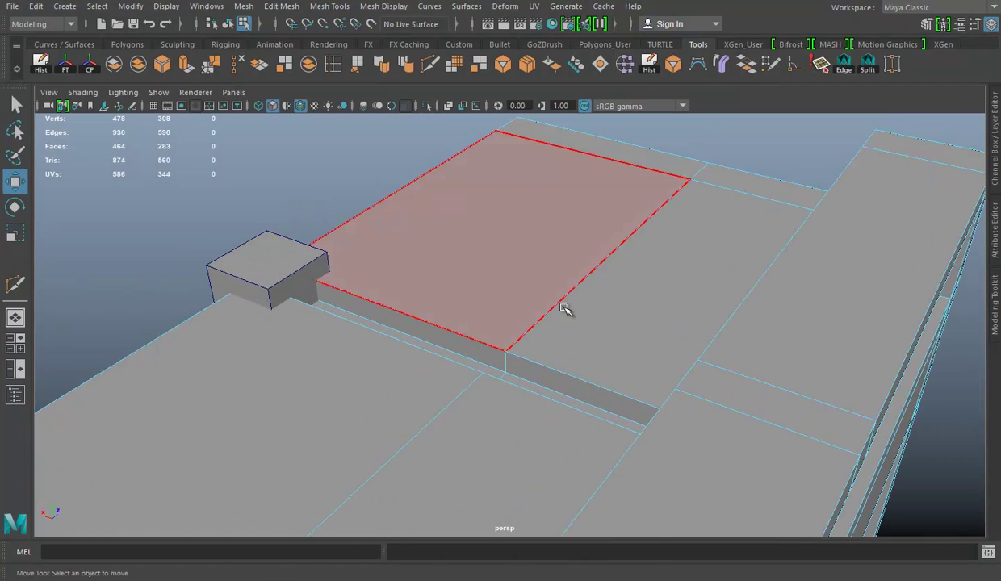
pyautogui.click(553, 376)
pyautogui.press('Delete')
pyautogui.moveTo(416, 364)
pyautogui.keyDown('alt'); pyautogui.mouseDown()
pyautogui.moveTo(482, 326)
pyautogui.moveTo(409, 308)
pyautogui.mouseUp(); pyautogui.keyUp('alt')
# Step: Delete the thin strip faces along the crate's top next to it
pyautogui.click(419, 291)
pyautogui.press('Delete')
pyautogui.click(500, 272)
pyautogui.press('Delete')
pyautogui.moveTo(466, 296)
pyautogui.keyDown('alt'); pyautogui.mouseDown()
pyautogui.moveTo(326, 279)
pyautogui.moveTo(574, 260)
pyautogui.moveTo(605, 242)
pyautogui.mouseUp(); pyautogui.keyUp('alt')
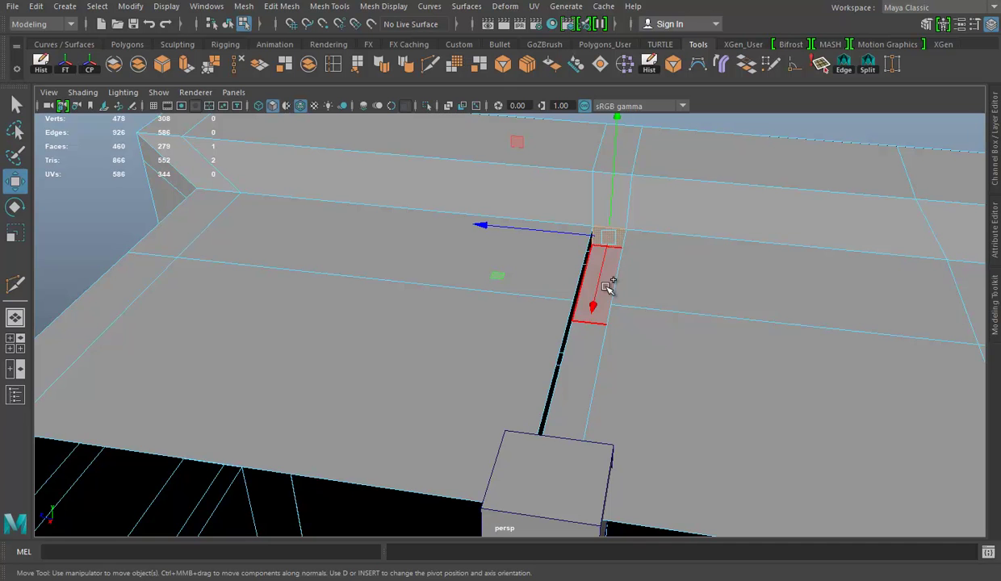
pyautogui.keyDown('alt'); pyautogui.moveTo(694, 277); pyautogui.dragTo(596, 340); pyautogui.keyUp('alt')
pyautogui.press('Delete')
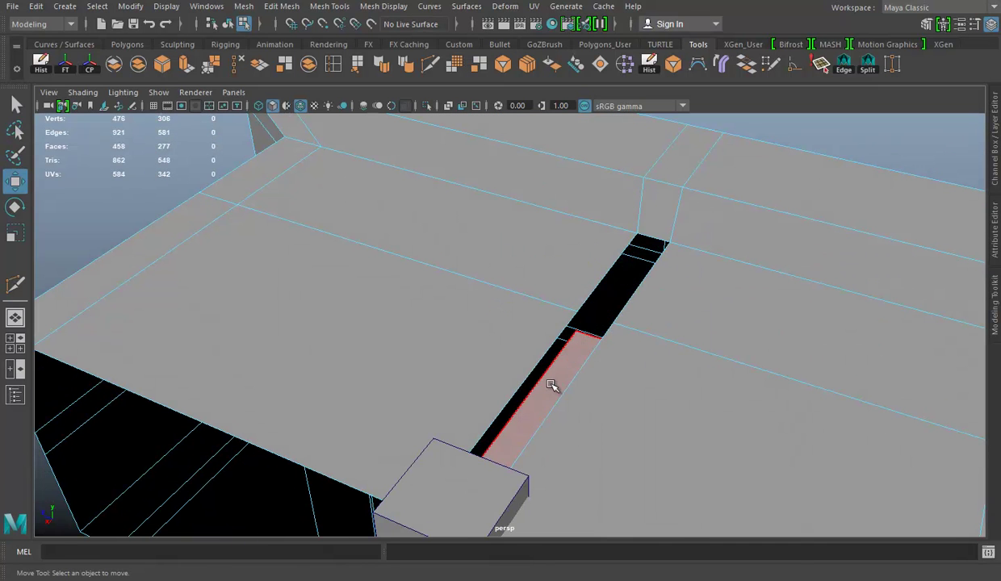
pyautogui.click(549, 391)
pyautogui.press('Delete')
# Step: Bridge the open edges into one clean face across the gap
pyautogui.moveTo(711, 258); pyautogui.dragTo(739, 157, button='right')
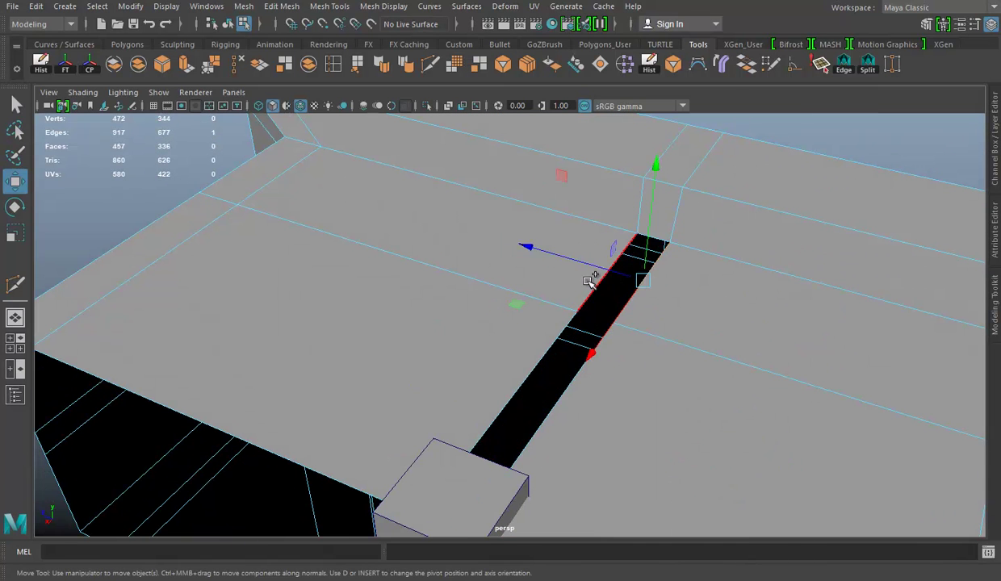
pyautogui.click(753, 72)
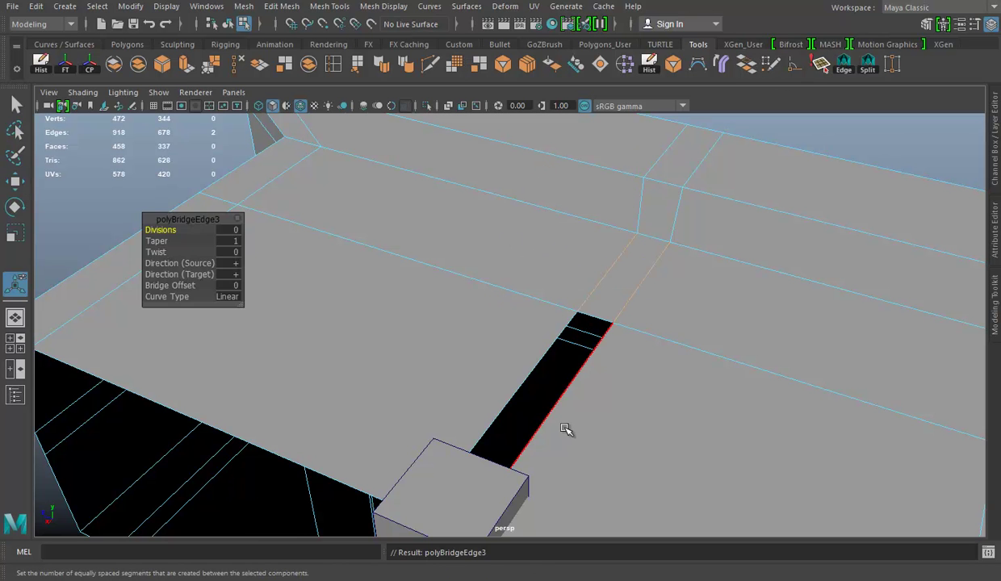
pyautogui.press('g')
pyautogui.moveTo(759, 410)
pyautogui.keyDown('alt'); pyautogui.mouseDown()
pyautogui.moveTo(484, 329)
pyautogui.moveTo(458, 340)
pyautogui.mouseUp(); pyautogui.keyUp('alt')
pyautogui.moveTo(436, 194); pyautogui.dragTo(436, 367, button='right')
pyautogui.press('q')
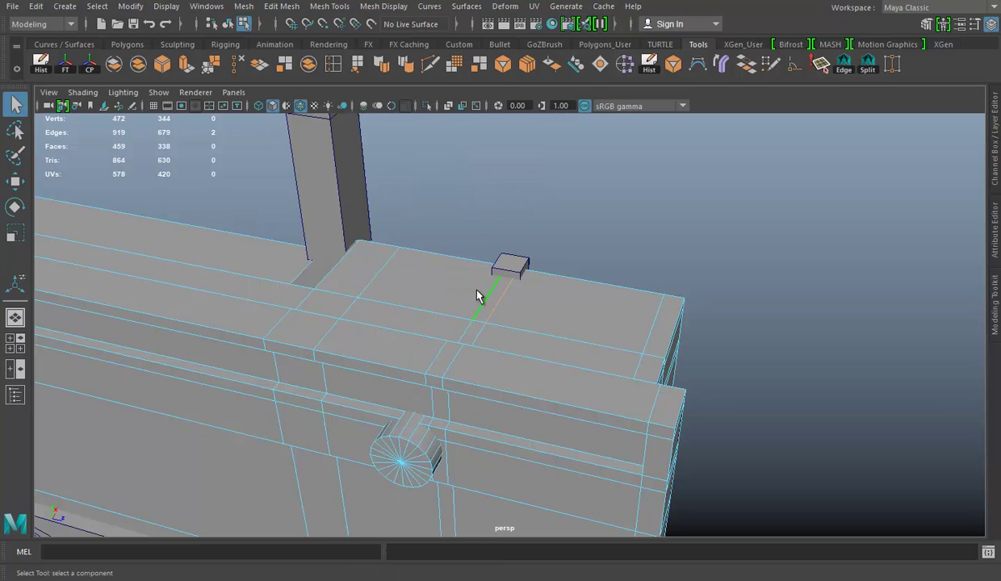
pyautogui.moveTo(558, 359)
pyautogui.keyDown('alt'); pyautogui.mouseDown()
pyautogui.moveTo(475, 143)
pyautogui.moveTo(576, 409)
pyautogui.moveTo(561, 378)
pyautogui.moveTo(478, 368)
pyautogui.moveTo(460, 347)
pyautogui.mouseUp(); pyautogui.keyUp('alt')
pyautogui.moveTo(429, 196)
pyautogui.keyDown('alt'); pyautogui.mouseDown()
pyautogui.moveTo(454, 171)
pyautogui.moveTo(549, 320)
pyautogui.moveTo(641, 341)
pyautogui.mouseUp(); pyautogui.keyUp('alt')
pyautogui.moveTo(325, 340)
pyautogui.keyDown('alt'); pyautogui.mouseDown()
pyautogui.moveTo(447, 330)
pyautogui.moveTo(393, 364)
pyautogui.moveTo(379, 201)
pyautogui.mouseUp(); pyautogui.keyUp('alt')
pyautogui.moveTo(379, 201); pyautogui.dragTo(530, 189, button='right')
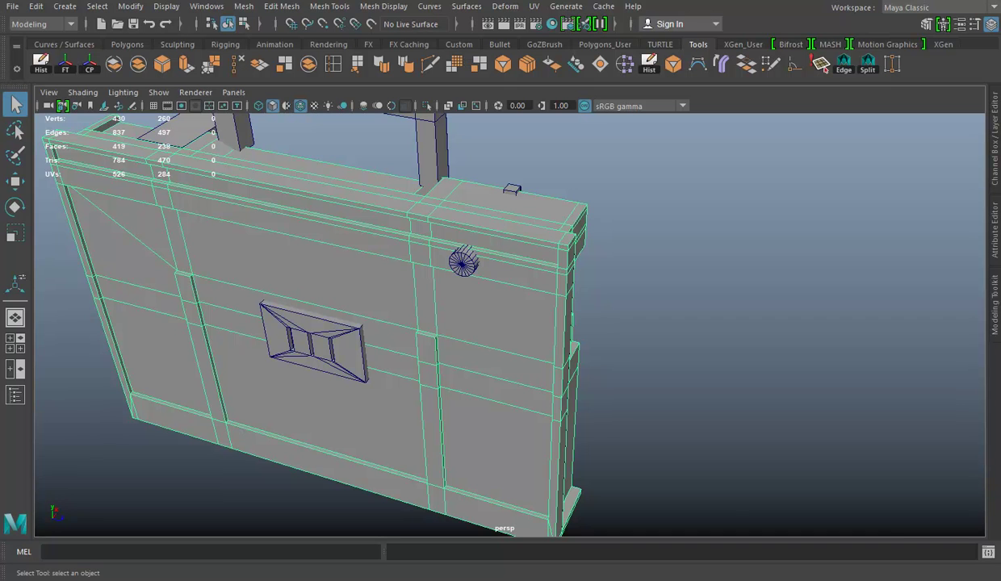
# Step: Select the redundant vertical edge loop on the crate front and delete it
pyautogui.press('F9')
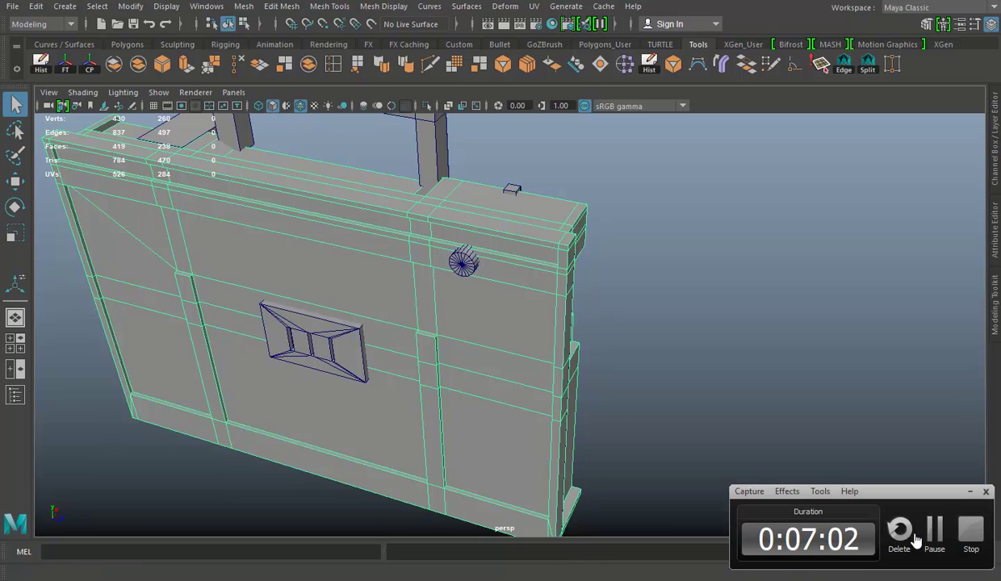
pyautogui.click(932, 536)
pyautogui.keyDown('alt'); pyautogui.moveTo(452, 277); pyautogui.dragTo(521, 301, button='right'); pyautogui.keyUp('alt')
pyautogui.moveTo(520, 302)
pyautogui.keyDown('alt'); pyautogui.mouseDown()
pyautogui.moveTo(480, 302)
pyautogui.moveTo(489, 293)
pyautogui.moveTo(476, 230)
pyautogui.mouseUp(); pyautogui.keyUp('alt')
pyautogui.moveTo(476, 230); pyautogui.dragTo(444, 295, button='right')
pyautogui.moveTo(445, 315)
pyautogui.keyDown('alt'); pyautogui.mouseDown()
pyautogui.moveTo(494, 306)
pyautogui.moveTo(536, 317)
pyautogui.moveTo(397, 248)
pyautogui.moveTo(476, 288)
pyautogui.moveTo(543, 288)
pyautogui.moveTo(611, 309)
pyautogui.moveTo(630, 286)
pyautogui.mouseUp(); pyautogui.keyUp('alt')
pyautogui.keyDown('alt'); pyautogui.moveTo(630, 286); pyautogui.dragTo(681, 297, button='right'); pyautogui.keyUp('alt')
pyautogui.keyDown('alt'); pyautogui.moveTo(681, 297); pyautogui.dragTo(639, 274); pyautogui.keyUp('alt')
pyautogui.keyDown('alt'); pyautogui.moveTo(639, 275); pyautogui.dragTo(504, 212, button='right'); pyautogui.keyUp('alt')
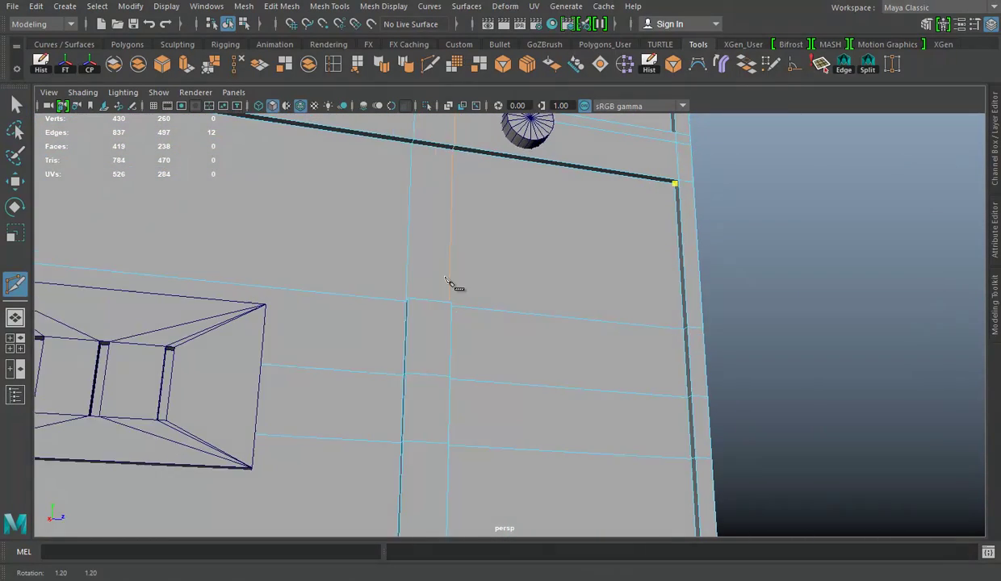
pyautogui.keyDown('alt'); pyautogui.moveTo(468, 278); pyautogui.dragTo(388, 321); pyautogui.keyUp('alt')
pyautogui.moveTo(433, 421)
pyautogui.keyDown('alt'); pyautogui.mouseDown()
pyautogui.moveTo(465, 393)
pyautogui.moveTo(442, 366)
pyautogui.mouseUp(); pyautogui.keyUp('alt')
pyautogui.moveTo(409, 194); pyautogui.dragTo(409, 157, button='right')
pyautogui.press('w')
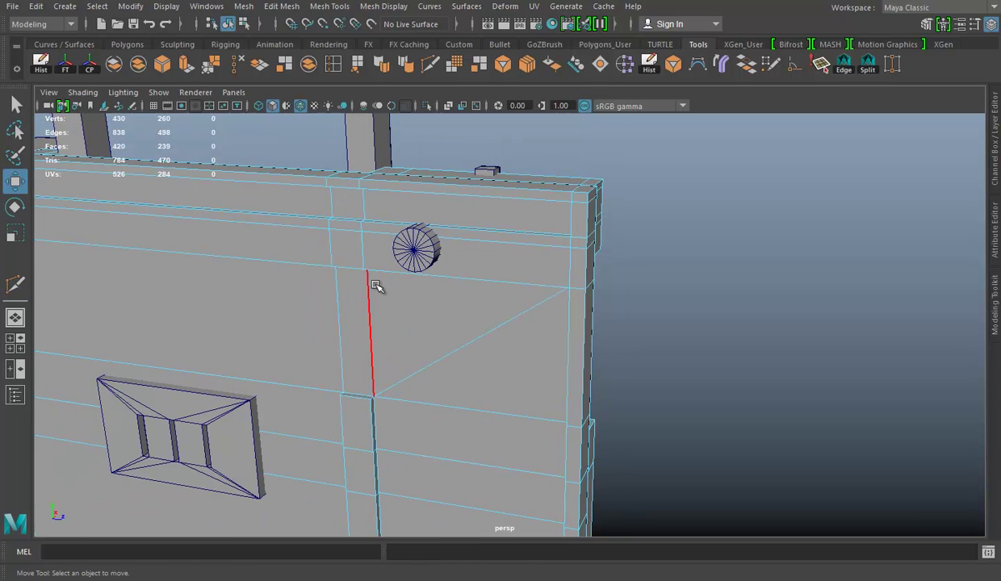
pyautogui.doubleClick(371, 283)
pyautogui.moveTo(465, 277)
pyautogui.keyDown('alt'); pyautogui.mouseDown()
pyautogui.moveTo(452, 294)
pyautogui.moveTo(440, 286)
pyautogui.moveTo(456, 313)
pyautogui.mouseUp(); pyautogui.keyUp('alt')
pyautogui.click(230, 68)
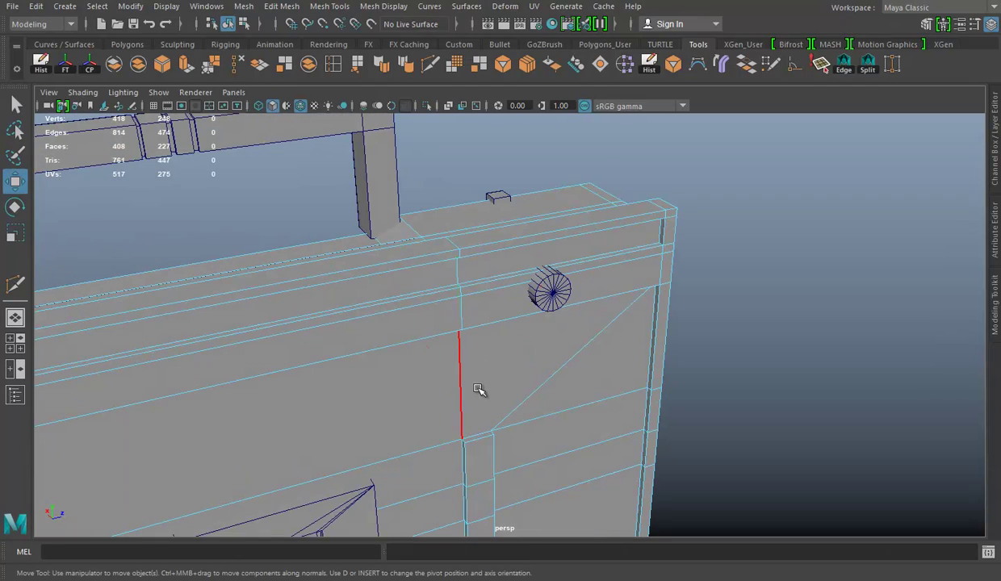
# Step: Add a Multi-Cut edge near the top and adjust a vertex on the crate front
pyautogui.moveTo(581, 360)
pyautogui.keyDown('alt'); pyautogui.mouseDown()
pyautogui.moveTo(610, 375)
pyautogui.moveTo(507, 400)
pyautogui.moveTo(655, 368)
pyautogui.moveTo(565, 294)
pyautogui.moveTo(536, 326)
pyautogui.moveTo(611, 342)
pyautogui.mouseUp(); pyautogui.keyUp('alt')
pyautogui.keyDown('alt'); pyautogui.moveTo(612, 341); pyautogui.dragTo(652, 324, button='right'); pyautogui.keyUp('alt')
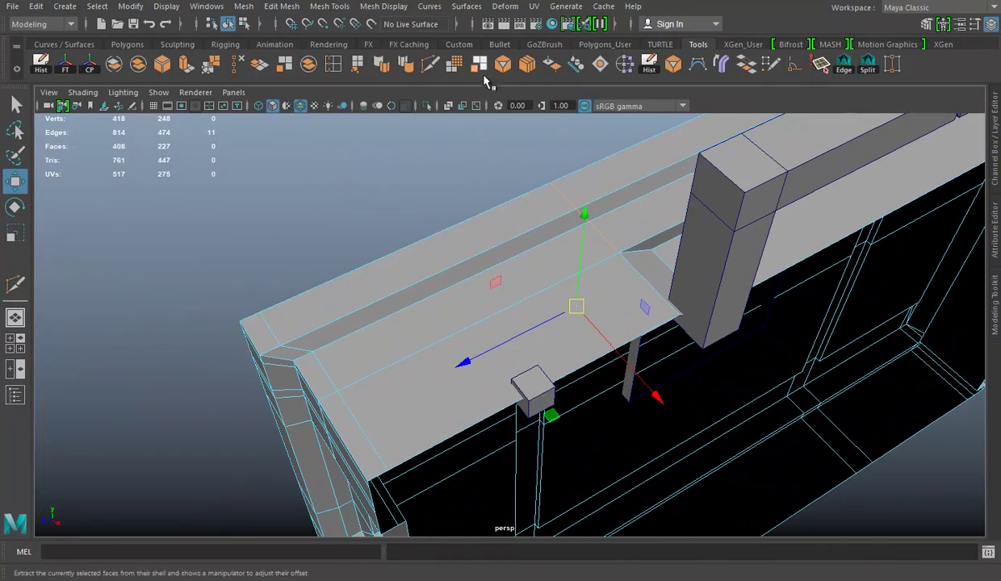
pyautogui.hotkey('ctrl', 'shift', 'x')
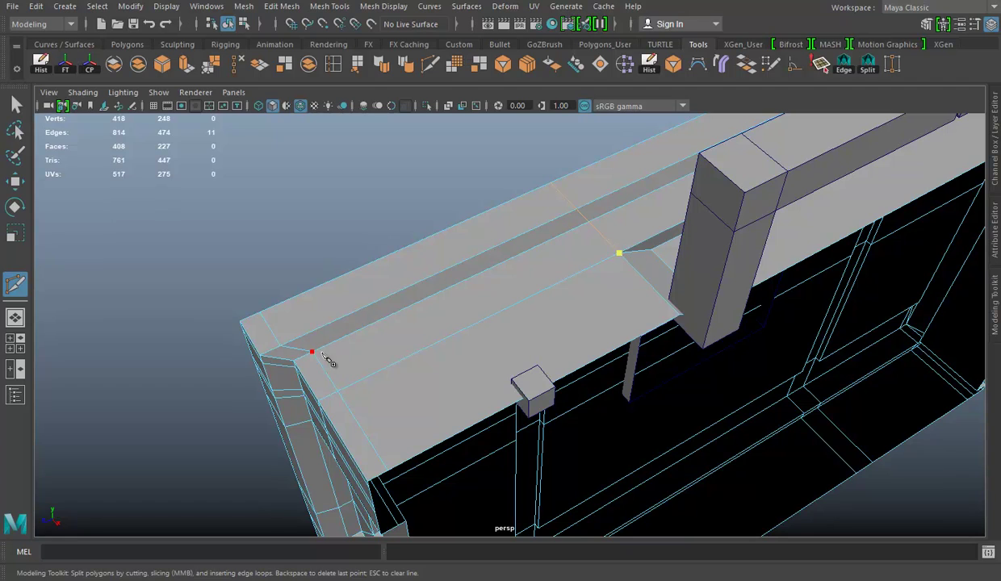
pyautogui.moveTo(621, 337)
pyautogui.keyDown('alt'); pyautogui.mouseDown()
pyautogui.moveTo(590, 339)
pyautogui.moveTo(736, 324)
pyautogui.moveTo(692, 342)
pyautogui.moveTo(598, 304)
pyautogui.moveTo(594, 268)
pyautogui.mouseUp(); pyautogui.keyUp('alt')
pyautogui.press('w')
pyautogui.moveTo(538, 194); pyautogui.dragTo(538, 157, button='right')
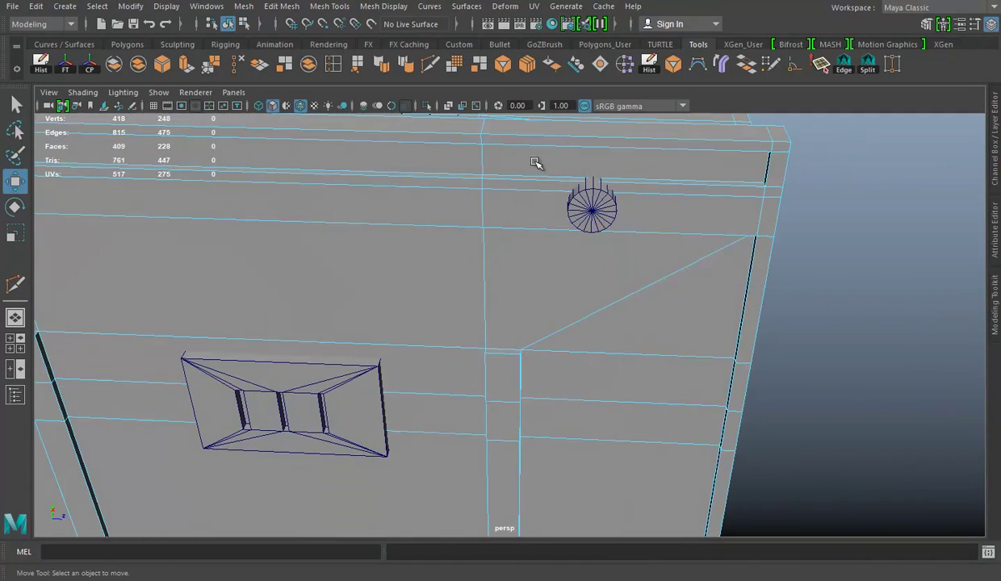
pyautogui.click(484, 274)
pyautogui.moveTo(469, 279)
pyautogui.keyDown('alt'); pyautogui.mouseDown()
pyautogui.moveTo(520, 252)
pyautogui.moveTo(512, 281)
pyautogui.moveTo(527, 294)
pyautogui.moveTo(418, 239)
pyautogui.mouseUp(); pyautogui.keyUp('alt')
pyautogui.click(436, 338)
pyautogui.moveTo(436, 338)
pyautogui.keyDown('alt'); pyautogui.mouseDown()
pyautogui.moveTo(451, 320)
pyautogui.moveTo(306, 311)
pyautogui.moveTo(449, 350)
pyautogui.moveTo(432, 332)
pyautogui.mouseUp(); pyautogui.keyUp('alt')
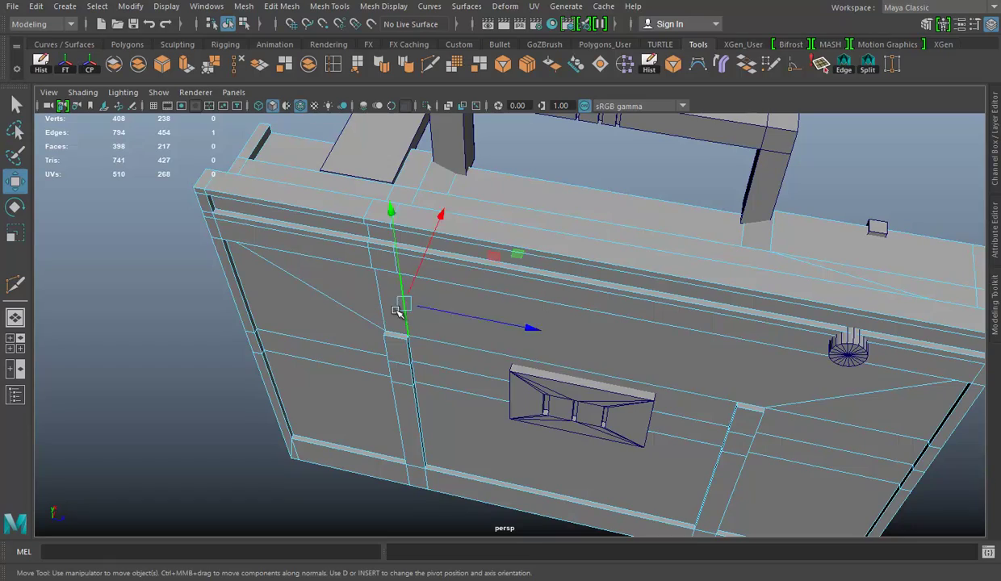
# Step: Isolate the top rim beam with Show > Isolate Select so it can be edited alone
pyautogui.moveTo(488, 282)
pyautogui.keyDown('alt'); pyautogui.mouseDown()
pyautogui.moveTo(527, 284)
pyautogui.moveTo(431, 282)
pyautogui.moveTo(532, 353)
pyautogui.moveTo(558, 344)
pyautogui.moveTo(558, 320)
pyautogui.moveTo(500, 368)
pyautogui.moveTo(570, 291)
pyautogui.moveTo(534, 323)
pyautogui.mouseUp(); pyautogui.keyUp('alt')
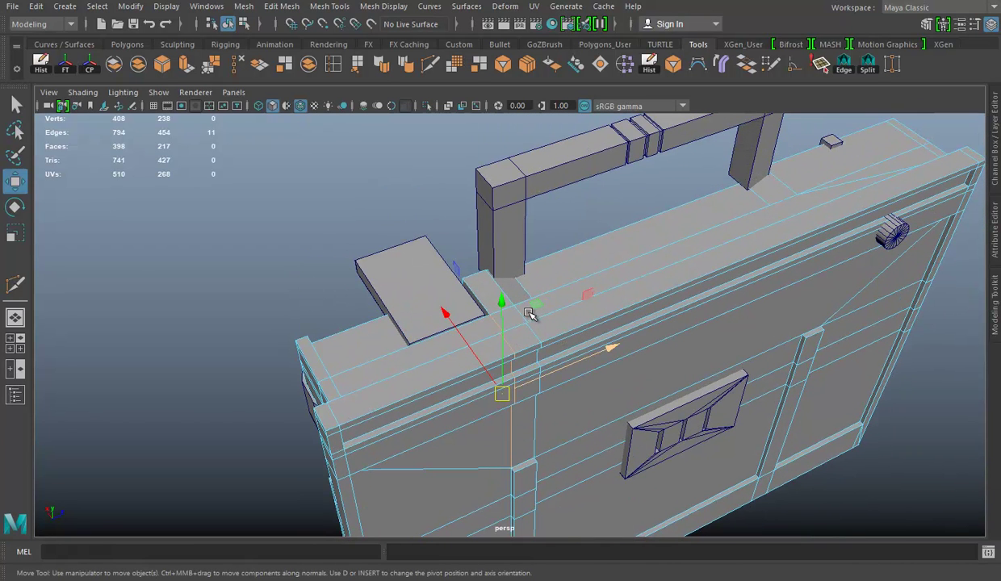
pyautogui.moveTo(524, 313)
pyautogui.keyDown('alt'); pyautogui.mouseDown()
pyautogui.moveTo(614, 357)
pyautogui.moveTo(561, 331)
pyautogui.moveTo(757, 282)
pyautogui.moveTo(587, 313)
pyautogui.moveTo(573, 329)
pyautogui.moveTo(585, 317)
pyautogui.moveTo(440, 344)
pyautogui.mouseUp(); pyautogui.keyUp('alt')
pyautogui.moveTo(440, 344)
pyautogui.keyDown('alt'); pyautogui.mouseDown(button='right')
pyautogui.moveTo(352, 314)
pyautogui.moveTo(270, 340)
pyautogui.mouseUp(button='right'); pyautogui.keyUp('alt')
pyautogui.keyDown('alt'); pyautogui.moveTo(270, 340); pyautogui.dragTo(532, 329); pyautogui.keyUp('alt')
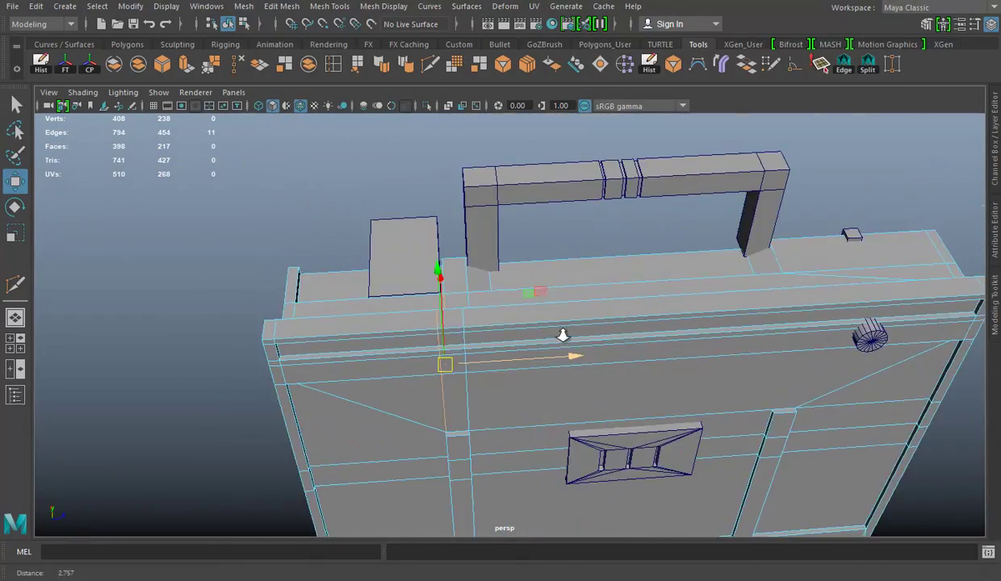
pyautogui.keyDown('alt'); pyautogui.moveTo(532, 329); pyautogui.dragTo(518, 317, button='right'); pyautogui.keyUp('alt')
pyautogui.keyDown('alt'); pyautogui.moveTo(518, 317); pyautogui.dragTo(490, 295, button='middle'); pyautogui.keyUp('alt')
pyautogui.keyDown('alt'); pyautogui.moveTo(490, 296); pyautogui.dragTo(669, 268); pyautogui.keyUp('alt')
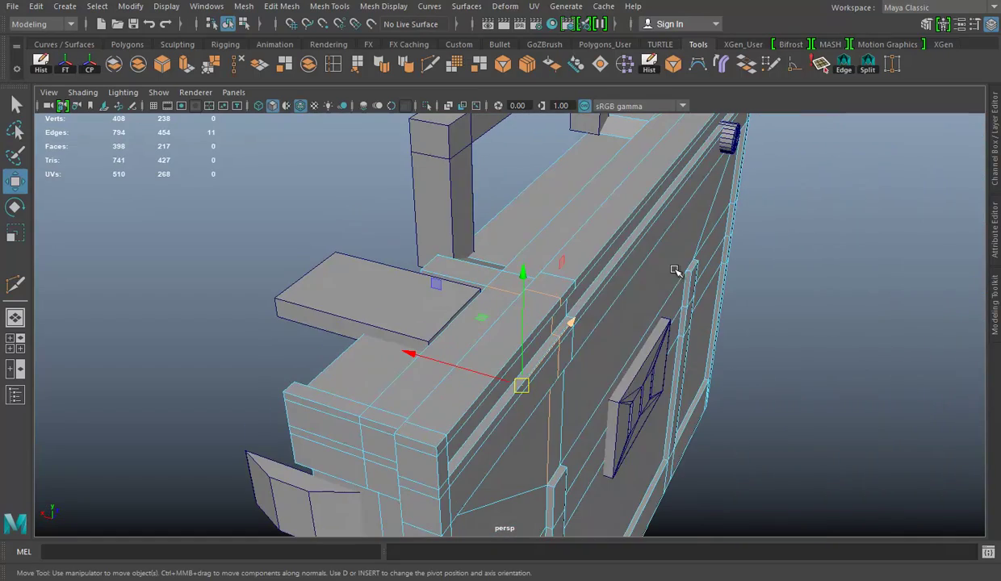
pyautogui.click(427, 106)
pyautogui.moveTo(505, 201)
pyautogui.keyDown('alt'); pyautogui.mouseDown()
pyautogui.moveTo(543, 351)
pyautogui.moveTo(558, 328)
pyautogui.mouseUp(); pyautogui.keyUp('alt')
pyautogui.keyDown('alt'); pyautogui.moveTo(559, 329); pyautogui.dragTo(636, 315, button='right'); pyautogui.keyUp('alt')
pyautogui.moveTo(636, 315)
pyautogui.keyDown('alt'); pyautogui.mouseDown()
pyautogui.moveTo(652, 257)
pyautogui.moveTo(692, 215)
pyautogui.moveTo(663, 293)
pyautogui.moveTo(684, 303)
pyautogui.moveTo(565, 315)
pyautogui.moveTo(500, 360)
pyautogui.mouseUp(); pyautogui.keyUp('alt')
pyautogui.moveTo(501, 360)
pyautogui.mouseDown(button='right')
pyautogui.moveTo(504, 326)
pyautogui.moveTo(493, 369)
pyautogui.mouseUp(button='right')
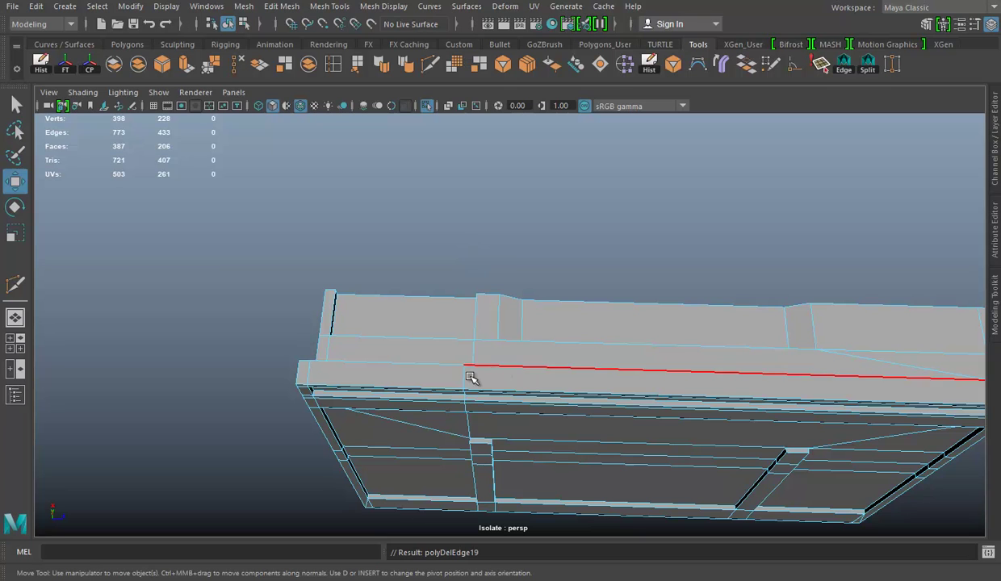
# Step: With Multi-Cut, draw a new edge on the beam ending at its corner vertex
pyautogui.scroll(1, 460, 384)
pyautogui.scroll(1, 460, 384)
pyautogui.click(428, 65)
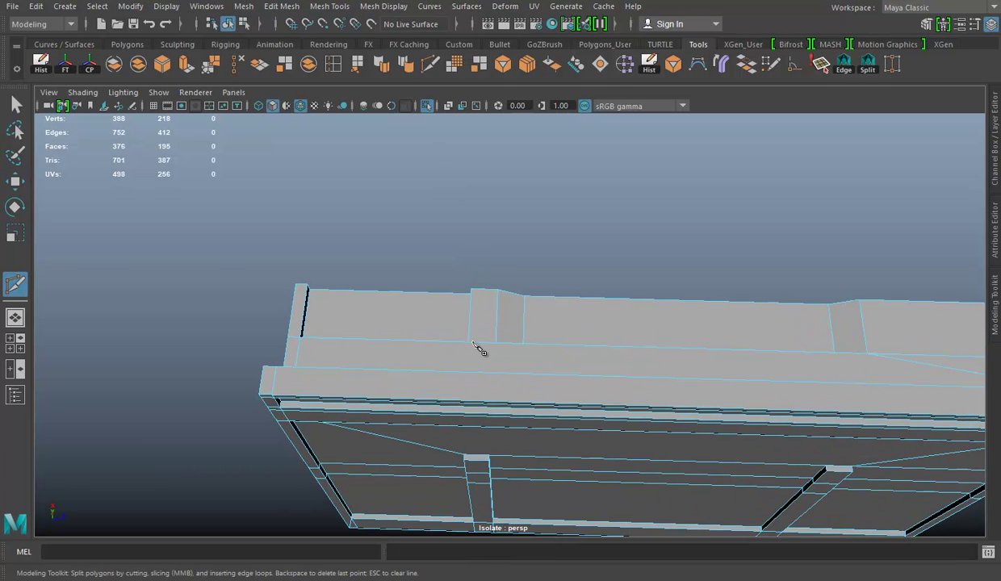
pyautogui.moveTo(306, 361)
pyautogui.keyDown('alt'); pyautogui.mouseDown()
pyautogui.moveTo(339, 350)
pyautogui.moveTo(312, 325)
pyautogui.mouseUp(); pyautogui.keyUp('alt')
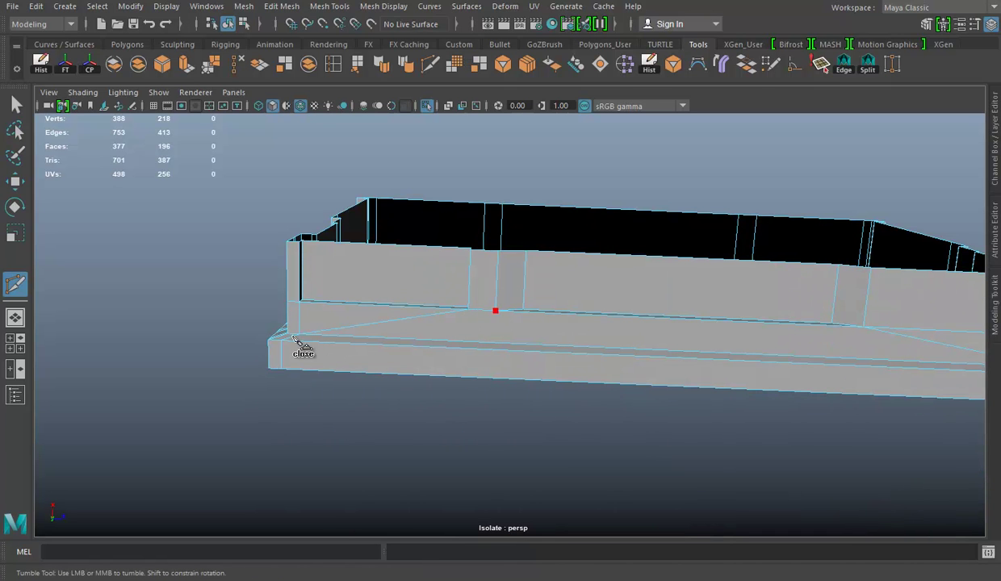
pyautogui.moveTo(661, 393)
pyautogui.keyDown('alt'); pyautogui.mouseDown()
pyautogui.moveTo(611, 350)
pyautogui.moveTo(605, 318)
pyautogui.mouseUp(); pyautogui.keyUp('alt')
pyautogui.keyDown('alt'); pyautogui.moveTo(606, 317); pyautogui.dragTo(670, 366, button='middle'); pyautogui.keyUp('alt')
pyautogui.moveTo(670, 365)
pyautogui.keyDown('alt'); pyautogui.mouseDown()
pyautogui.moveTo(458, 317)
pyautogui.moveTo(401, 342)
pyautogui.moveTo(357, 415)
pyautogui.mouseUp(); pyautogui.keyUp('alt')
pyautogui.keyDown('alt'); pyautogui.moveTo(358, 416); pyautogui.dragTo(597, 270, button='middle'); pyautogui.keyUp('alt')
pyautogui.moveTo(597, 270)
pyautogui.keyDown('alt'); pyautogui.mouseDown()
pyautogui.moveTo(288, 282)
pyautogui.moveTo(398, 315)
pyautogui.moveTo(518, 293)
pyautogui.moveTo(431, 260)
pyautogui.mouseUp(); pyautogui.keyUp('alt')
pyautogui.moveTo(442, 331)
pyautogui.keyDown('alt'); pyautogui.mouseDown()
pyautogui.moveTo(527, 277)
pyautogui.moveTo(516, 335)
pyautogui.mouseUp(); pyautogui.keyUp('alt')
pyautogui.moveTo(515, 335)
pyautogui.keyDown('alt'); pyautogui.mouseDown(button='right')
pyautogui.moveTo(431, 379)
pyautogui.moveTo(492, 256)
pyautogui.mouseUp(button='right'); pyautogui.keyUp('alt')
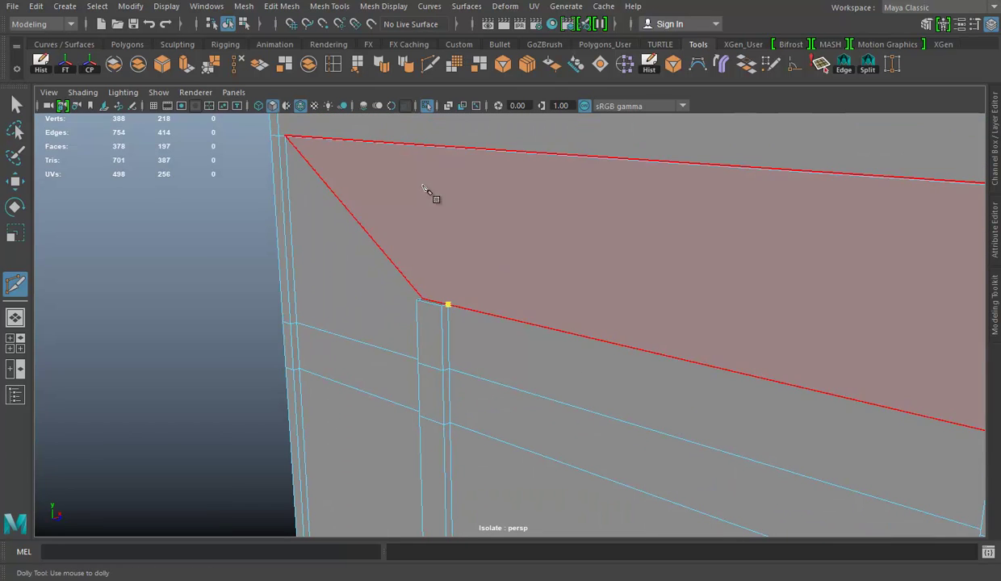
pyautogui.click(298, 146)
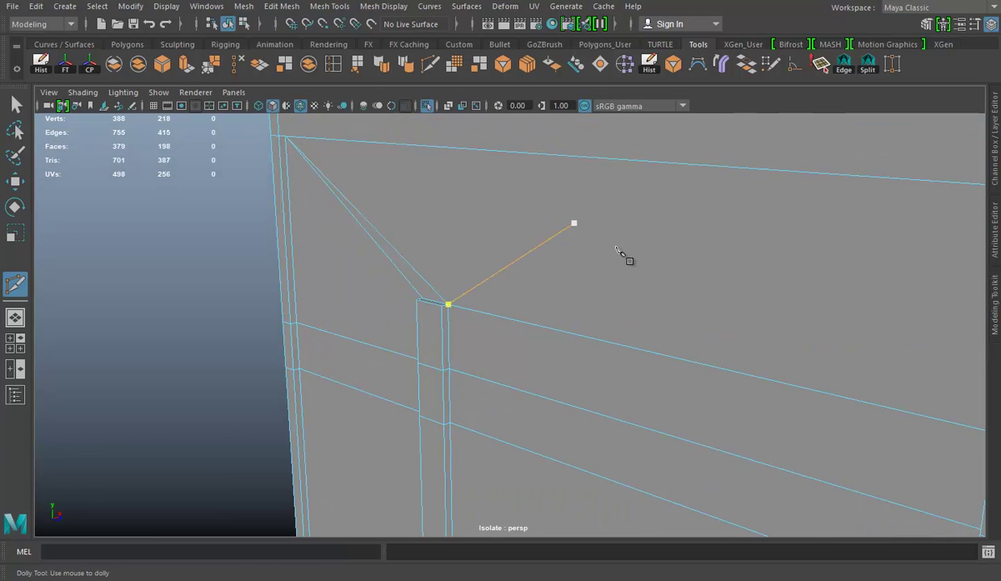
# Step: Switch to edge selection and examine the beam's ends and side faces for redundant loops
pyautogui.keyDown('alt'); pyautogui.moveTo(704, 308); pyautogui.dragTo(474, 279, button='right'); pyautogui.keyUp('alt')
pyautogui.moveTo(473, 279)
pyautogui.keyDown('alt'); pyautogui.mouseDown()
pyautogui.moveTo(494, 312)
pyautogui.moveTo(558, 335)
pyautogui.mouseUp(); pyautogui.keyUp('alt')
pyautogui.press('w')
pyautogui.moveTo(523, 194); pyautogui.dragTo(525, 153, button='right')
pyautogui.keyDown('alt'); pyautogui.moveTo(685, 367); pyautogui.dragTo(552, 312, button='right'); pyautogui.keyUp('alt')
pyautogui.moveTo(552, 312)
pyautogui.keyDown('alt'); pyautogui.mouseDown()
pyautogui.moveTo(548, 286)
pyautogui.moveTo(613, 313)
pyautogui.moveTo(573, 313)
pyautogui.moveTo(578, 292)
pyautogui.moveTo(541, 341)
pyautogui.moveTo(492, 306)
pyautogui.moveTo(670, 335)
pyautogui.mouseUp(); pyautogui.keyUp('alt')
pyautogui.moveTo(670, 335)
pyautogui.keyDown('alt'); pyautogui.mouseDown(button='middle')
pyautogui.moveTo(737, 343)
pyautogui.moveTo(721, 313)
pyautogui.moveTo(543, 313)
pyautogui.mouseUp(button='middle'); pyautogui.keyUp('alt')
pyautogui.moveTo(543, 313)
pyautogui.keyDown('alt'); pyautogui.mouseDown(button='right')
pyautogui.moveTo(563, 324)
pyautogui.moveTo(553, 335)
pyautogui.moveTo(603, 347)
pyautogui.mouseUp(button='right'); pyautogui.keyUp('alt')
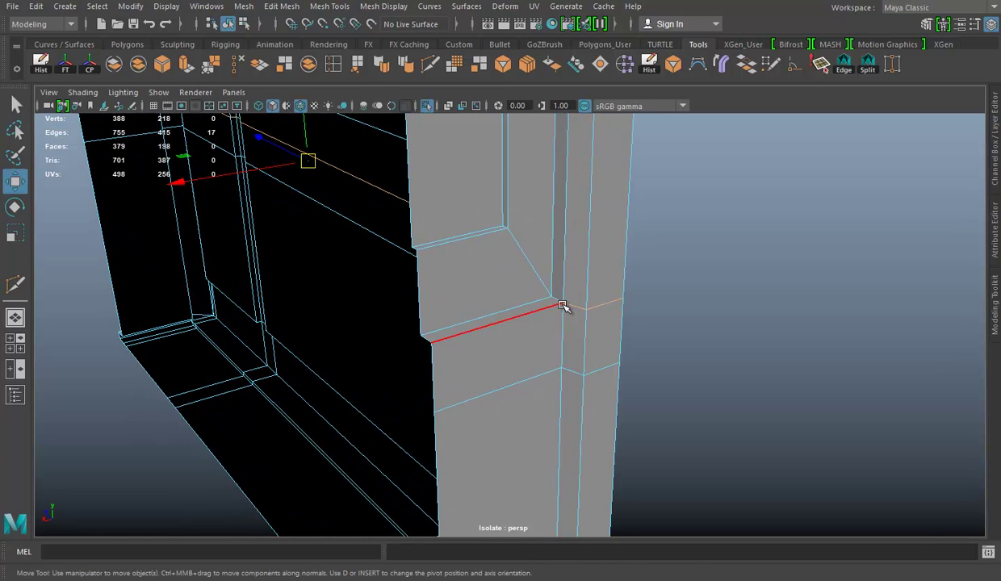
pyautogui.keyDown('alt'); pyautogui.moveTo(676, 328); pyautogui.dragTo(624, 335); pyautogui.keyUp('alt')
pyautogui.keyDown('alt'); pyautogui.moveTo(696, 322); pyautogui.dragTo(554, 297, button='right'); pyautogui.keyUp('alt')
pyautogui.moveTo(554, 297)
pyautogui.keyDown('alt'); pyautogui.mouseDown()
pyautogui.moveTo(578, 318)
pyautogui.moveTo(663, 313)
pyautogui.moveTo(376, 308)
pyautogui.moveTo(544, 285)
pyautogui.mouseUp(); pyautogui.keyUp('alt')
pyautogui.moveTo(336, 313)
pyautogui.keyDown('alt'); pyautogui.mouseDown()
pyautogui.moveTo(544, 286)
pyautogui.moveTo(585, 325)
pyautogui.moveTo(594, 257)
pyautogui.moveTo(522, 253)
pyautogui.moveTo(517, 219)
pyautogui.mouseUp(); pyautogui.keyUp('alt')
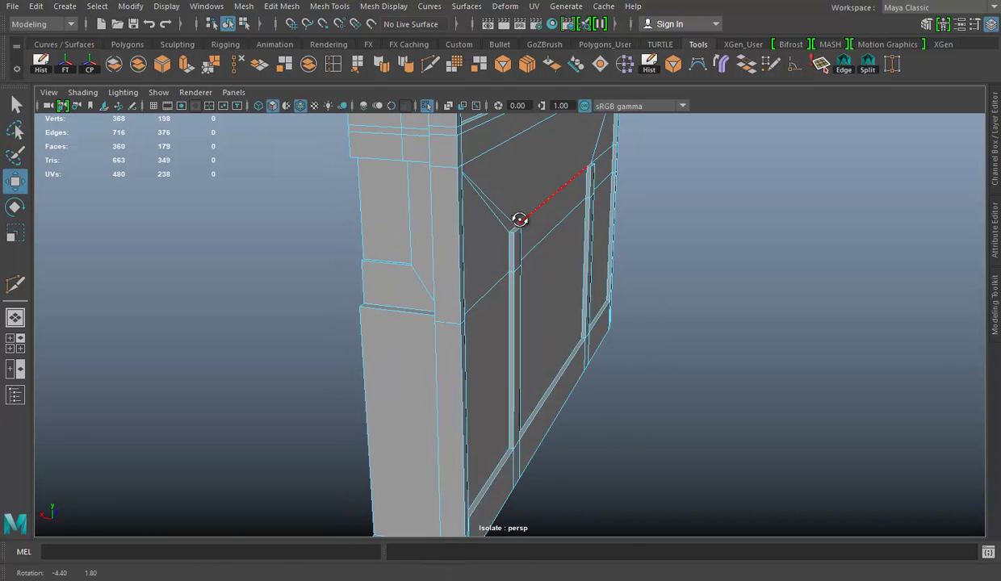
pyautogui.moveTo(517, 265)
pyautogui.keyDown('alt'); pyautogui.mouseDown()
pyautogui.moveTo(486, 246)
pyautogui.moveTo(527, 245)
pyautogui.moveTo(619, 273)
pyautogui.moveTo(435, 192)
pyautogui.moveTo(447, 194)
pyautogui.moveTo(440, 165)
pyautogui.moveTo(512, 224)
pyautogui.moveTo(594, 213)
pyautogui.moveTo(570, 226)
pyautogui.moveTo(567, 264)
pyautogui.moveTo(566, 243)
pyautogui.mouseUp(); pyautogui.keyUp('alt')
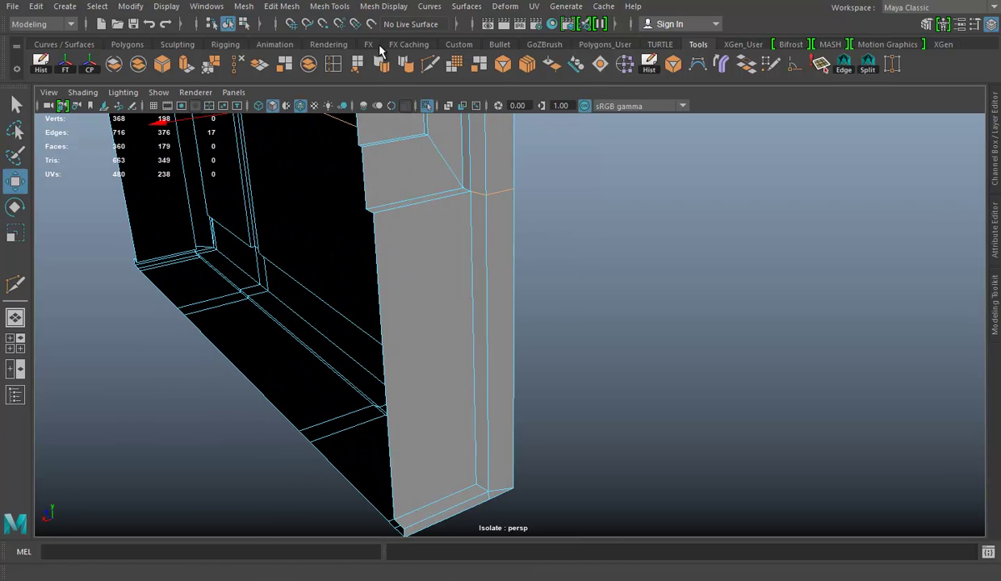
# Step: Cut two vertical edges down the side of the wall panel with Multi-Cut
pyautogui.keyDown('shift'); pyautogui.moveTo(482, 224); pyautogui.dragTo(476, 200, button='right'); pyautogui.keyUp('shift')
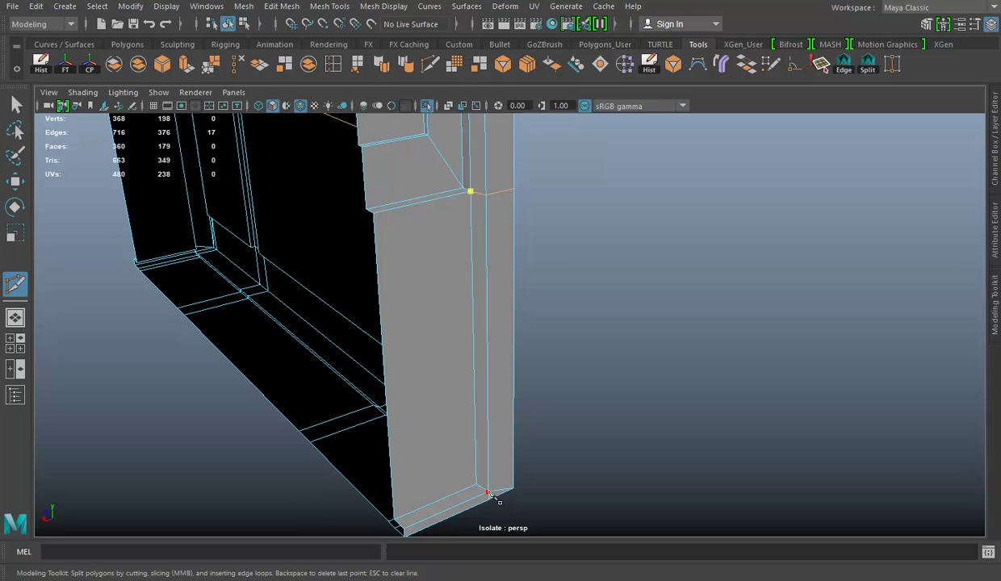
pyautogui.moveTo(550, 331)
pyautogui.keyDown('alt'); pyautogui.mouseDown()
pyautogui.moveTo(607, 286)
pyautogui.moveTo(415, 312)
pyautogui.moveTo(677, 198)
pyautogui.moveTo(697, 277)
pyautogui.moveTo(606, 252)
pyautogui.moveTo(730, 250)
pyautogui.moveTo(436, 251)
pyautogui.moveTo(406, 308)
pyautogui.moveTo(570, 282)
pyautogui.moveTo(490, 266)
pyautogui.mouseUp(); pyautogui.keyUp('alt')
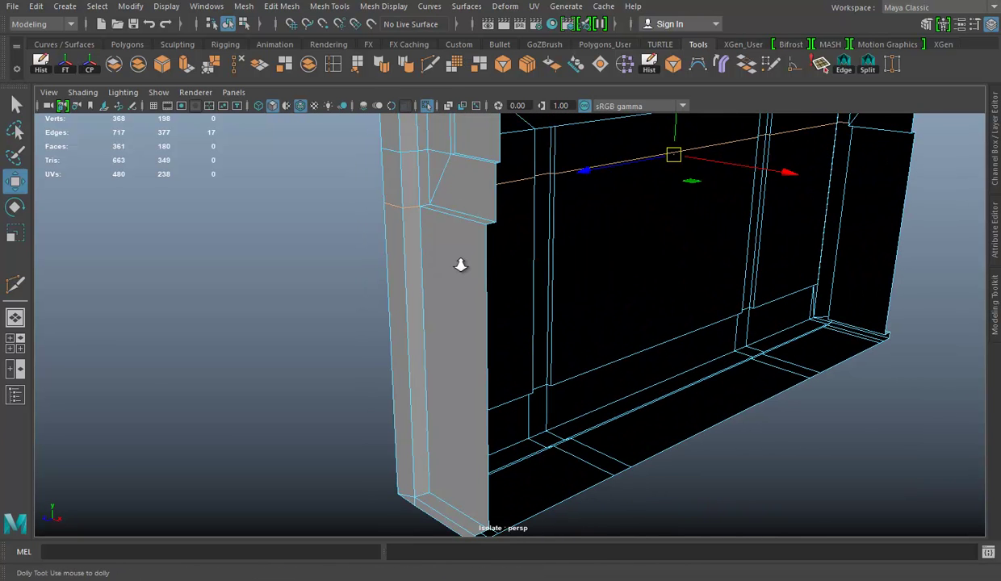
pyautogui.keyDown('alt'); pyautogui.moveTo(460, 265); pyautogui.dragTo(474, 273, button='right'); pyautogui.keyUp('alt')
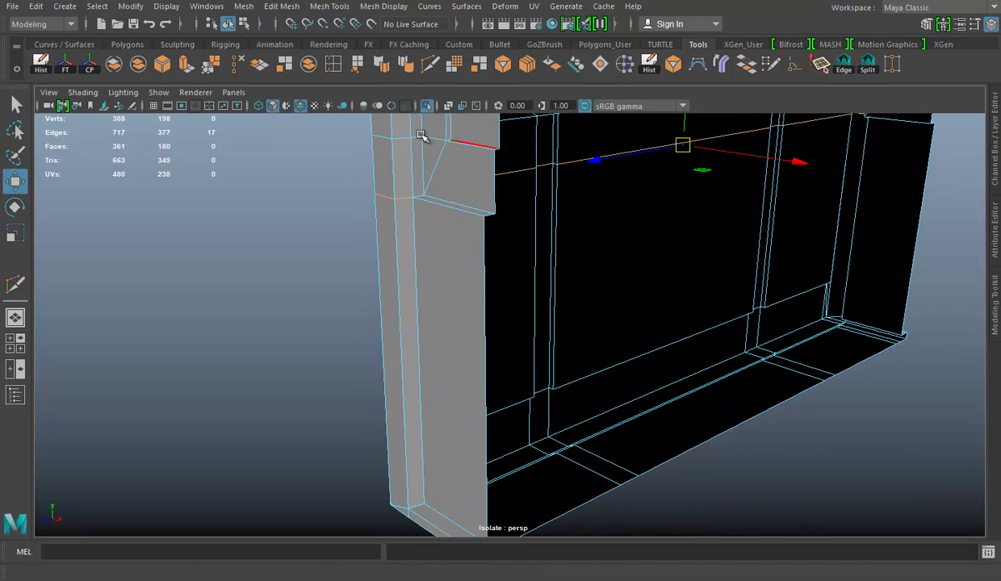
pyautogui.keyDown('shift'); pyautogui.moveTo(421, 136); pyautogui.dragTo(415, 207, button='right'); pyautogui.keyUp('shift')
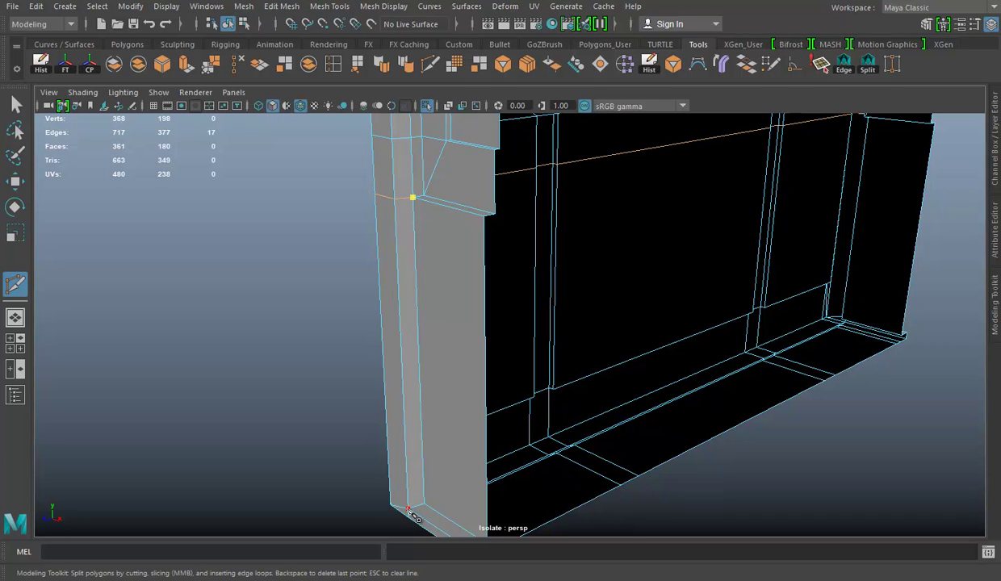
# Step: Select the edge loop crossing the panel and remove it with Delete Edge
pyautogui.moveTo(402, 223); pyautogui.dragTo(398, 199, button='right')
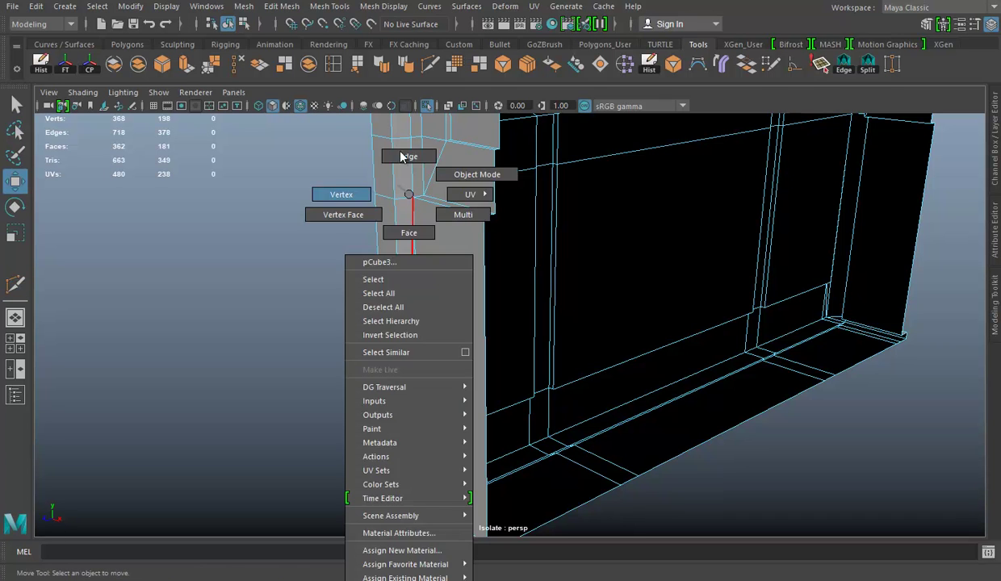
pyautogui.doubleClick(401, 199)
pyautogui.moveTo(401, 199)
pyautogui.keyDown('alt'); pyautogui.mouseDown()
pyautogui.moveTo(552, 283)
pyautogui.moveTo(433, 272)
pyautogui.moveTo(507, 265)
pyautogui.moveTo(641, 331)
pyautogui.moveTo(582, 339)
pyautogui.moveTo(533, 286)
pyautogui.moveTo(554, 288)
pyautogui.moveTo(571, 331)
pyautogui.moveTo(585, 337)
pyautogui.mouseUp(); pyautogui.keyUp('alt')
pyautogui.click(237, 68)
# Step: In Face mode, select the thin face along the panel's lower edge
pyautogui.moveTo(585, 337)
pyautogui.keyDown('alt'); pyautogui.mouseDown(button='right')
pyautogui.moveTo(543, 285)
pyautogui.moveTo(592, 310)
pyautogui.mouseUp(button='right'); pyautogui.keyUp('alt')
pyautogui.moveTo(591, 310)
pyautogui.keyDown('alt'); pyautogui.mouseDown()
pyautogui.moveTo(616, 313)
pyautogui.moveTo(594, 241)
pyautogui.moveTo(585, 340)
pyautogui.mouseUp(); pyautogui.keyUp('alt')
pyautogui.keyDown('alt'); pyautogui.moveTo(585, 339); pyautogui.dragTo(730, 342, button='right'); pyautogui.keyUp('alt')
pyautogui.moveTo(730, 342)
pyautogui.keyDown('alt'); pyautogui.mouseDown()
pyautogui.moveTo(793, 313)
pyautogui.moveTo(621, 306)
pyautogui.moveTo(454, 262)
pyautogui.mouseUp(); pyautogui.keyUp('alt')
pyautogui.moveTo(447, 194); pyautogui.dragTo(447, 230, button='right')
pyautogui.click(410, 230)
pyautogui.moveTo(410, 230)
pyautogui.keyDown('alt'); pyautogui.mouseDown()
pyautogui.moveTo(519, 288)
pyautogui.moveTo(365, 182)
pyautogui.mouseUp(); pyautogui.keyUp('alt')
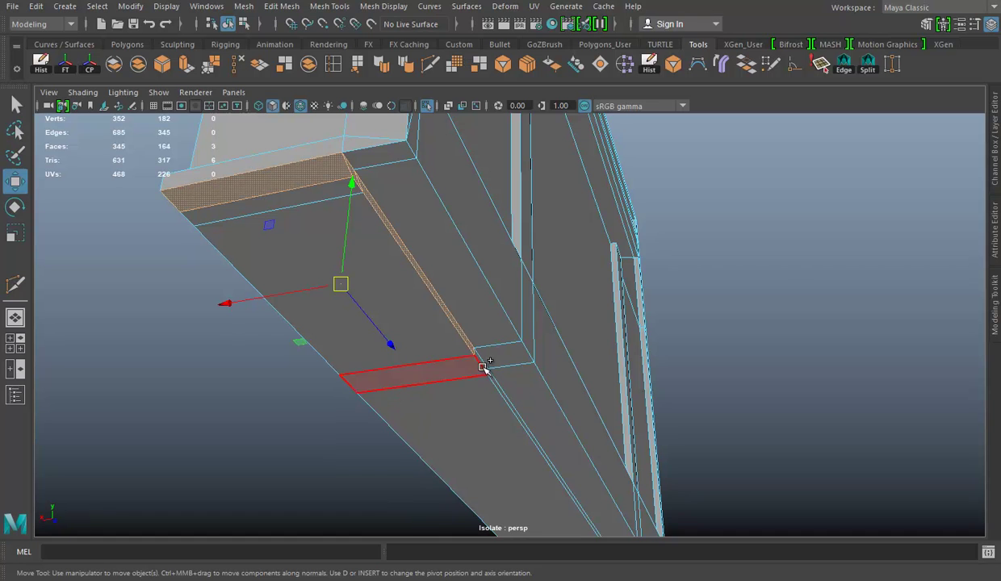
# Step: Select the thin strip faces along the panel's underside and delete them
pyautogui.moveTo(741, 402)
pyautogui.keyDown('alt'); pyautogui.mouseDown()
pyautogui.moveTo(510, 375)
pyautogui.moveTo(632, 357)
pyautogui.moveTo(479, 368)
pyautogui.mouseUp(); pyautogui.keyUp('alt')
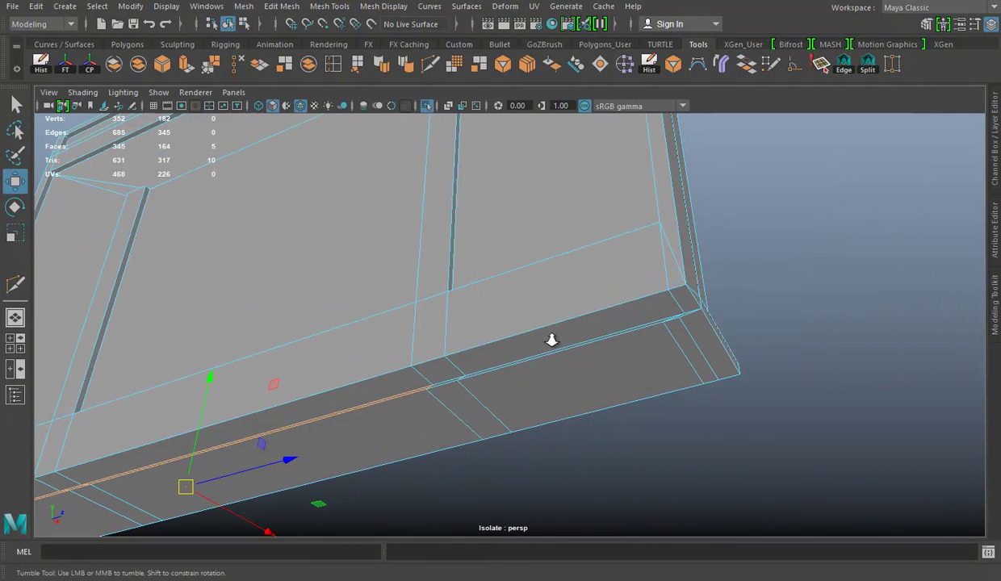
pyautogui.scroll(5, 551, 339)
pyautogui.moveTo(355, 446)
pyautogui.keyDown('alt'); pyautogui.mouseDown()
pyautogui.moveTo(443, 431)
pyautogui.moveTo(416, 440)
pyautogui.moveTo(520, 250)
pyautogui.moveTo(512, 266)
pyautogui.moveTo(518, 208)
pyautogui.moveTo(424, 250)
pyautogui.mouseUp(); pyautogui.keyUp('alt')
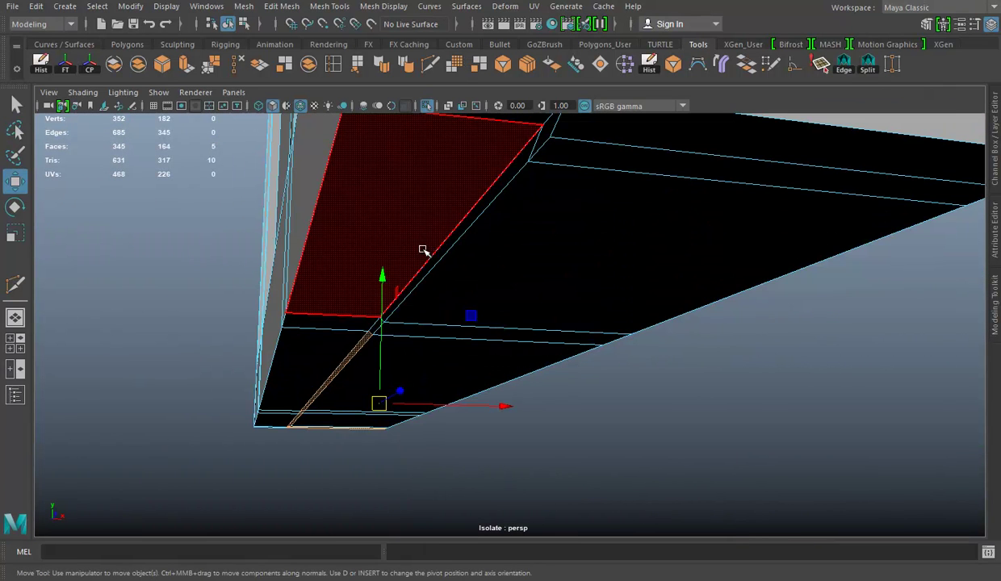
pyautogui.keyDown('shift'); pyautogui.click(446, 246); pyautogui.keyUp('shift')
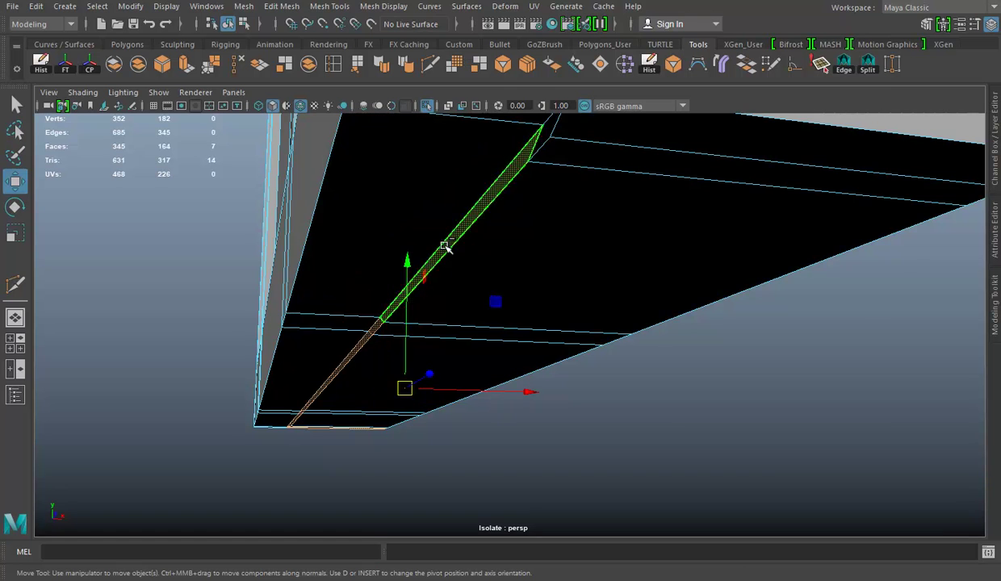
pyautogui.keyDown('alt'); pyautogui.moveTo(576, 150); pyautogui.dragTo(603, 202, button='right'); pyautogui.keyUp('alt')
pyautogui.moveTo(604, 201)
pyautogui.keyDown('alt'); pyautogui.mouseDown()
pyautogui.moveTo(614, 185)
pyautogui.moveTo(594, 248)
pyautogui.mouseUp(); pyautogui.keyUp('alt')
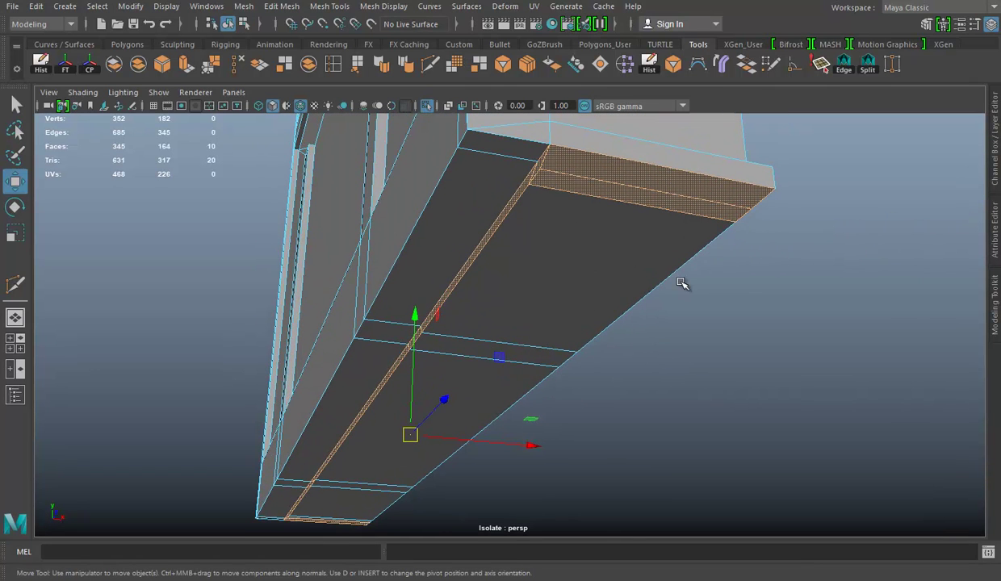
pyautogui.press('Delete')
pyautogui.doubleClick(546, 268)
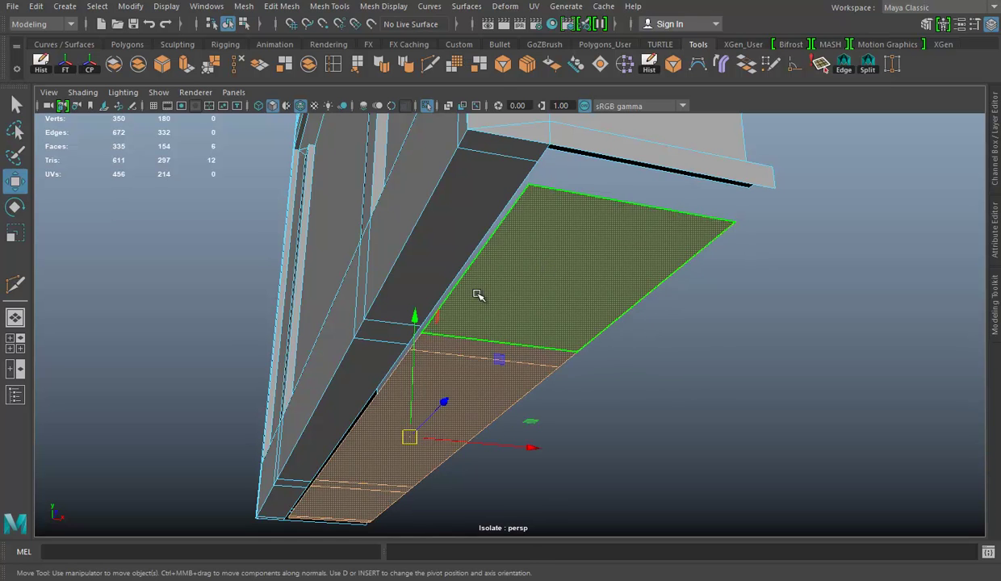
pyautogui.press('Delete')
# Step: Delete a stray edge, then extrude an edge with Ctrl+E and slide it across the slab
pyautogui.moveTo(418, 302)
pyautogui.keyDown('alt'); pyautogui.mouseDown()
pyautogui.moveTo(496, 306)
pyautogui.moveTo(428, 277)
pyautogui.moveTo(460, 292)
pyautogui.moveTo(540, 275)
pyautogui.mouseUp(); pyautogui.keyUp('alt')
pyautogui.scroll(2, 540, 275)
pyautogui.moveTo(593, 192); pyautogui.dragTo(559, 158, button='right')
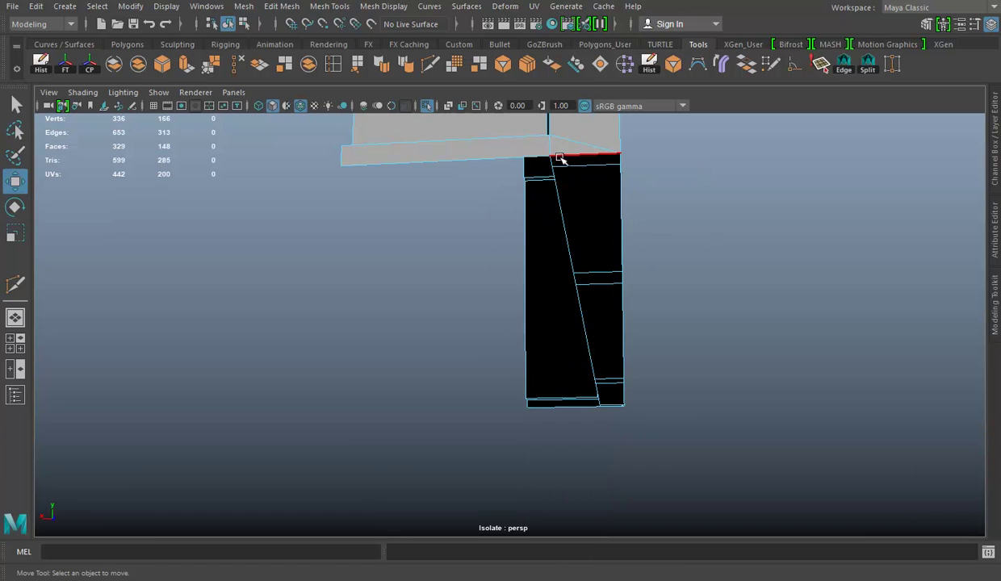
pyautogui.moveTo(555, 200)
pyautogui.keyDown('alt'); pyautogui.mouseDown()
pyautogui.moveTo(603, 206)
pyautogui.moveTo(525, 277)
pyautogui.moveTo(460, 241)
pyautogui.mouseUp(); pyautogui.keyUp('alt')
pyautogui.moveTo(662, 301)
pyautogui.keyDown('alt'); pyautogui.mouseDown()
pyautogui.moveTo(536, 315)
pyautogui.moveTo(636, 261)
pyautogui.moveTo(395, 122)
pyautogui.moveTo(474, 293)
pyautogui.moveTo(440, 279)
pyautogui.moveTo(476, 272)
pyautogui.mouseUp(); pyautogui.keyUp('alt')
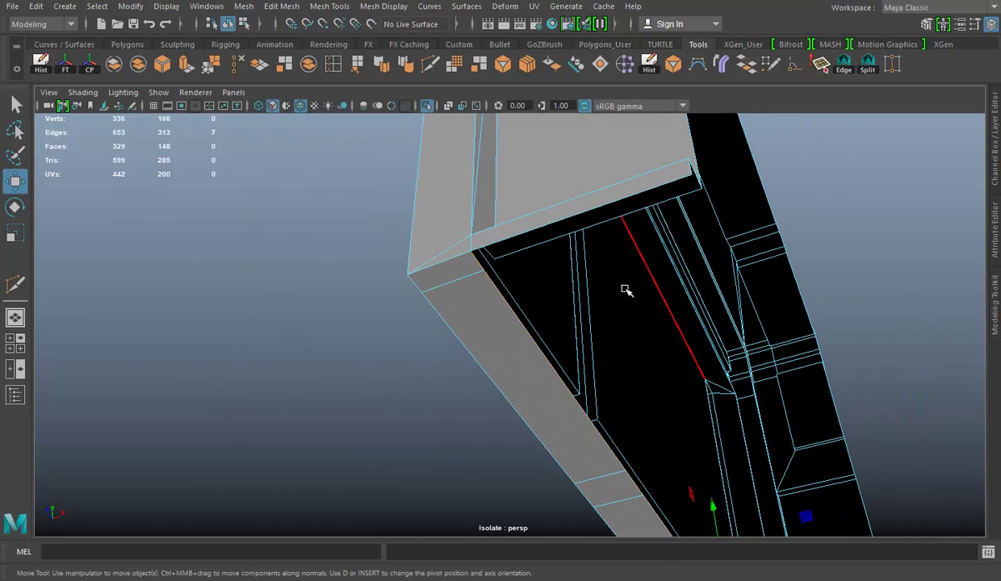
pyautogui.click(233, 76)
pyautogui.hotkey('ctrl', 'e')
pyautogui.moveTo(819, 421)
pyautogui.keyDown('alt'); pyautogui.mouseDown()
pyautogui.moveTo(701, 414)
pyautogui.moveTo(648, 398)
pyautogui.moveTo(581, 290)
pyautogui.moveTo(568, 305)
pyautogui.moveTo(579, 314)
pyautogui.mouseUp(); pyautogui.keyUp('alt')
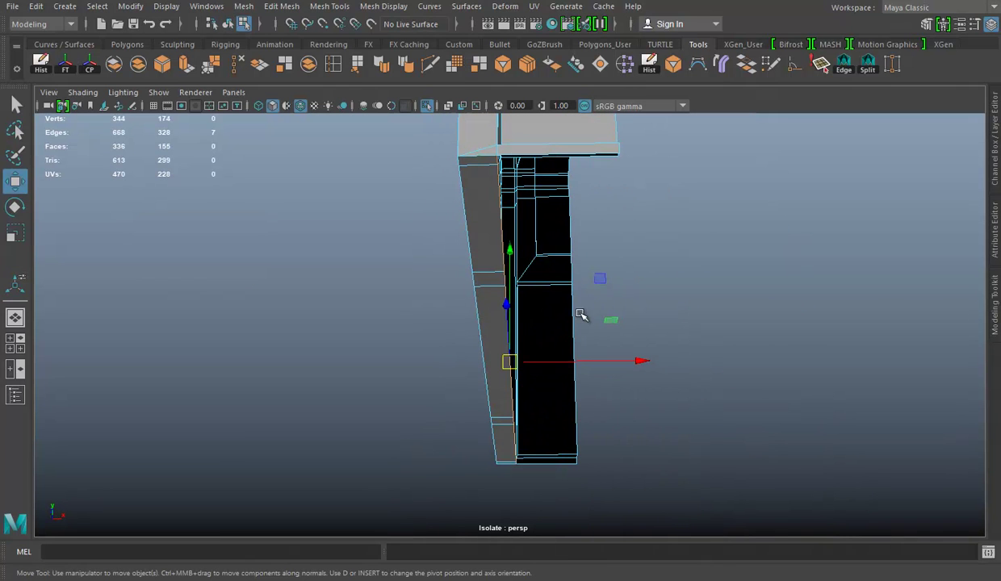
pyautogui.moveTo(632, 367); pyautogui.dragTo(679, 363)
pyautogui.moveTo(620, 245)
pyautogui.keyDown('alt'); pyautogui.mouseDown()
pyautogui.moveTo(602, 309)
pyautogui.moveTo(610, 369)
pyautogui.moveTo(639, 340)
pyautogui.moveTo(676, 268)
pyautogui.moveTo(692, 268)
pyautogui.moveTo(630, 221)
pyautogui.moveTo(620, 225)
pyautogui.mouseUp(); pyautogui.keyUp('alt')
pyautogui.moveTo(652, 167)
pyautogui.keyDown('alt'); pyautogui.mouseDown()
pyautogui.moveTo(639, 106)
pyautogui.moveTo(603, 311)
pyautogui.moveTo(616, 310)
pyautogui.moveTo(611, 240)
pyautogui.moveTo(549, 326)
pyautogui.moveTo(562, 273)
pyautogui.moveTo(599, 331)
pyautogui.moveTo(560, 326)
pyautogui.moveTo(611, 297)
pyautogui.moveTo(659, 343)
pyautogui.mouseUp(); pyautogui.keyUp('alt')
# Step: Merge the two pairs of stray vertices at the slab's bottom corners
pyautogui.moveTo(710, 194); pyautogui.dragTo(649, 194, button='right')
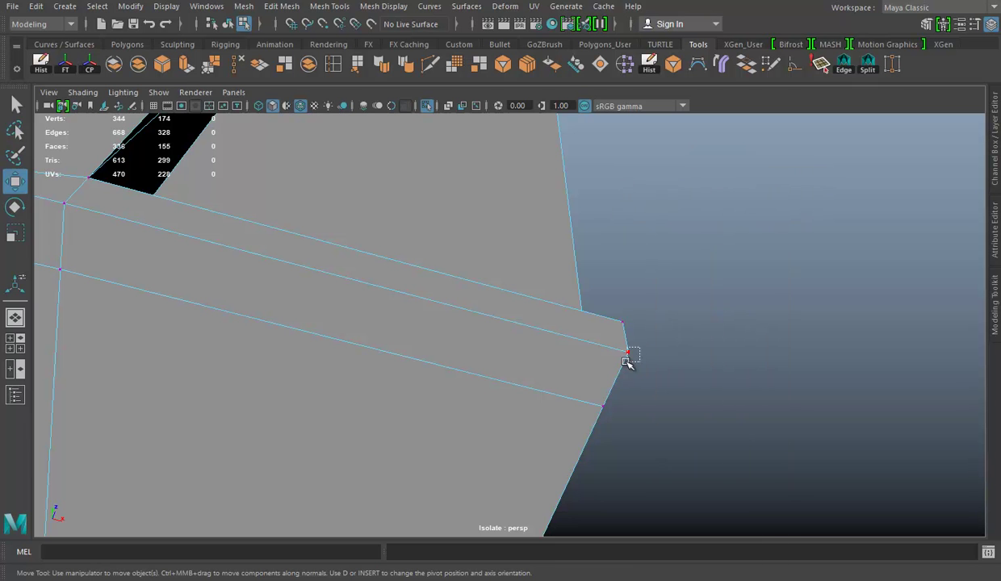
pyautogui.click(211, 65)
pyautogui.moveTo(755, 402)
pyautogui.keyDown('alt'); pyautogui.mouseDown()
pyautogui.moveTo(588, 353)
pyautogui.moveTo(666, 357)
pyautogui.moveTo(555, 319)
pyautogui.moveTo(435, 306)
pyautogui.mouseUp(); pyautogui.keyUp('alt')
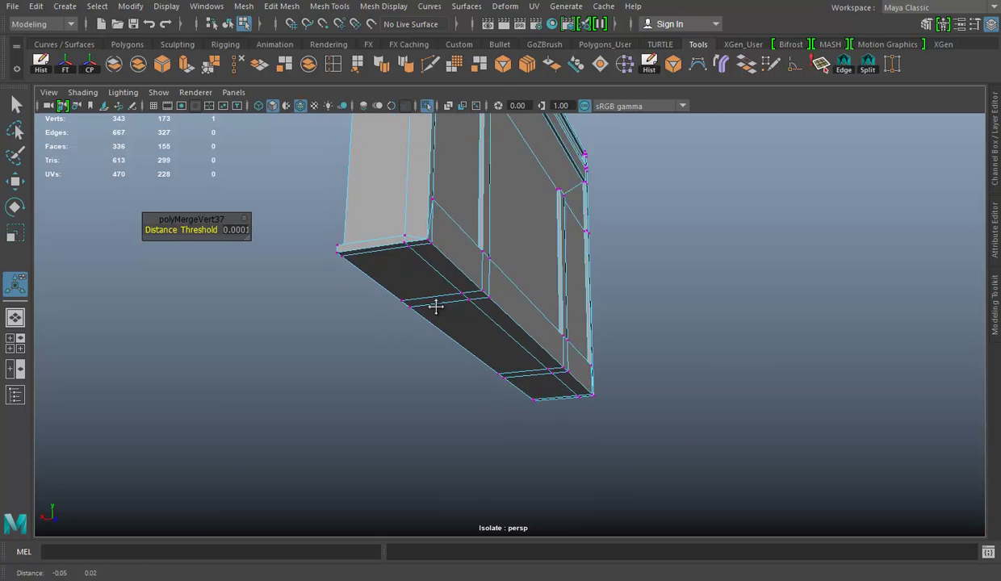
pyautogui.keyDown('alt'); pyautogui.moveTo(436, 306); pyautogui.dragTo(670, 314, button='right'); pyautogui.keyUp('alt')
pyautogui.keyDown('alt'); pyautogui.moveTo(669, 315); pyautogui.dragTo(478, 256, button='middle'); pyautogui.keyUp('alt')
pyautogui.keyDown('alt'); pyautogui.moveTo(479, 256); pyautogui.dragTo(423, 235); pyautogui.keyUp('alt')
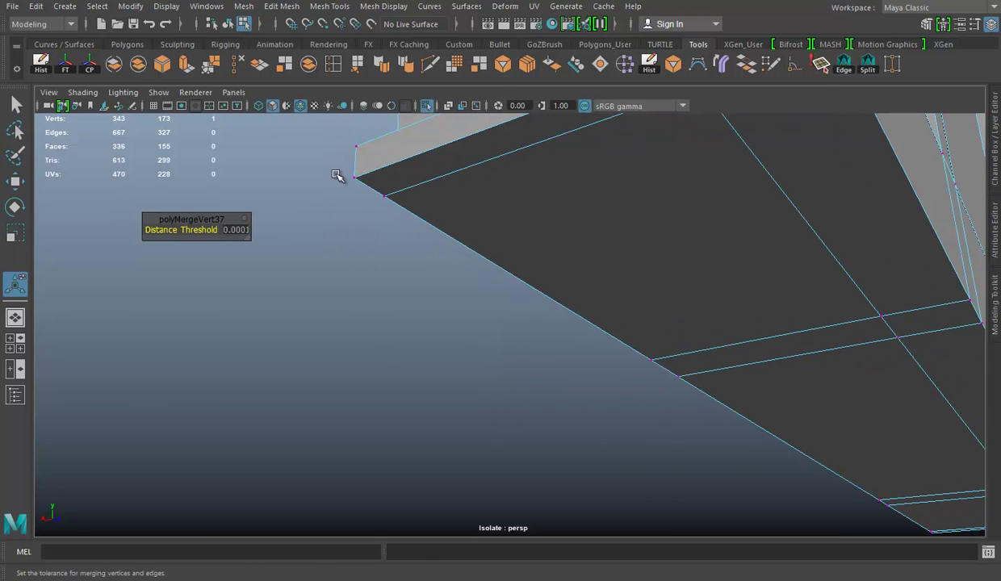
pyautogui.press('g')
# Step: Preview the mesh smoothed, revert to normal display, and return to Object Mode
pyautogui.press('3')
pyautogui.press('1')
pyautogui.keyDown('alt'); pyautogui.moveTo(688, 314); pyautogui.dragTo(666, 293); pyautogui.keyUp('alt')
pyautogui.moveTo(670, 198); pyautogui.dragTo(736, 172, button='right')
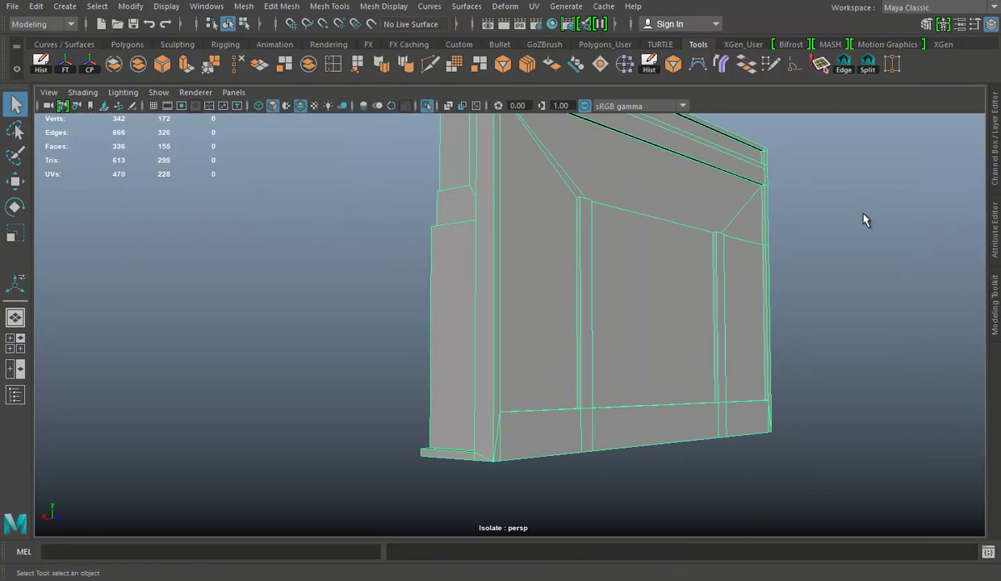
pyautogui.keyDown('alt'); pyautogui.moveTo(610, 308); pyautogui.dragTo(601, 317); pyautogui.keyUp('alt')
pyautogui.keyDown('alt'); pyautogui.moveTo(601, 316); pyautogui.dragTo(609, 323, button='middle'); pyautogui.keyUp('alt')
pyautogui.moveTo(609, 323)
pyautogui.keyDown('alt'); pyautogui.mouseDown()
pyautogui.moveTo(591, 270)
pyautogui.moveTo(689, 288)
pyautogui.moveTo(646, 279)
pyautogui.moveTo(671, 268)
pyautogui.moveTo(669, 252)
pyautogui.moveTo(536, 313)
pyautogui.moveTo(563, 297)
pyautogui.moveTo(563, 317)
pyautogui.moveTo(563, 293)
pyautogui.moveTo(478, 317)
pyautogui.moveTo(234, 324)
pyautogui.moveTo(545, 259)
pyautogui.moveTo(637, 284)
pyautogui.moveTo(668, 281)
pyautogui.moveTo(494, 343)
pyautogui.moveTo(601, 320)
pyautogui.mouseUp(); pyautogui.keyUp('alt')
# Step: Select the crate body and delete a stray edge on its top rim
pyautogui.moveTo(487, 302)
pyautogui.keyDown('alt'); pyautogui.mouseDown()
pyautogui.moveTo(659, 293)
pyautogui.moveTo(502, 301)
pyautogui.moveTo(506, 265)
pyautogui.mouseUp(); pyautogui.keyUp('alt')
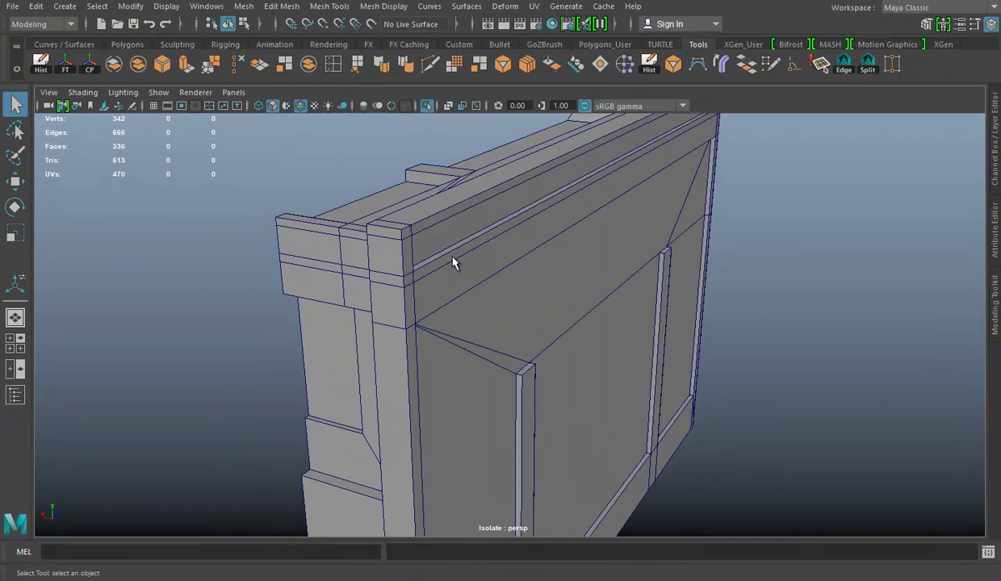
pyautogui.click(454, 262)
pyautogui.scroll(3, 453, 262)
pyautogui.scroll(2, 458, 270)
pyautogui.keyDown('alt'); pyautogui.moveTo(453, 282); pyautogui.dragTo(432, 276); pyautogui.keyUp('alt')
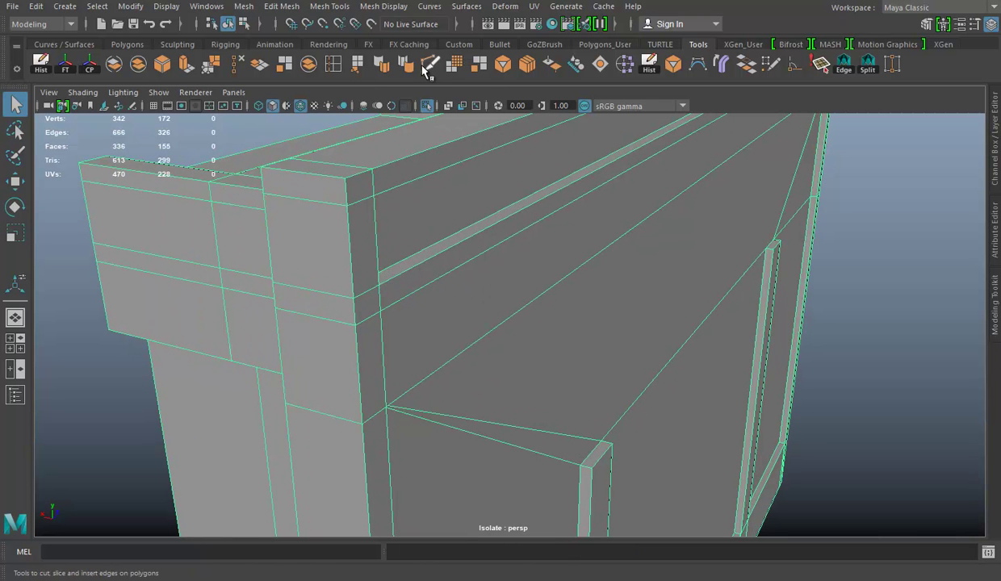
pyautogui.keyDown('alt'); pyautogui.moveTo(468, 162); pyautogui.dragTo(512, 241); pyautogui.keyUp('alt')
pyautogui.moveTo(511, 241)
pyautogui.keyDown('alt'); pyautogui.mouseDown(button='middle')
pyautogui.moveTo(501, 239)
pyautogui.moveTo(505, 228)
pyautogui.moveTo(492, 249)
pyautogui.mouseUp(button='middle'); pyautogui.keyUp('alt')
pyautogui.scroll(2, 492, 208)
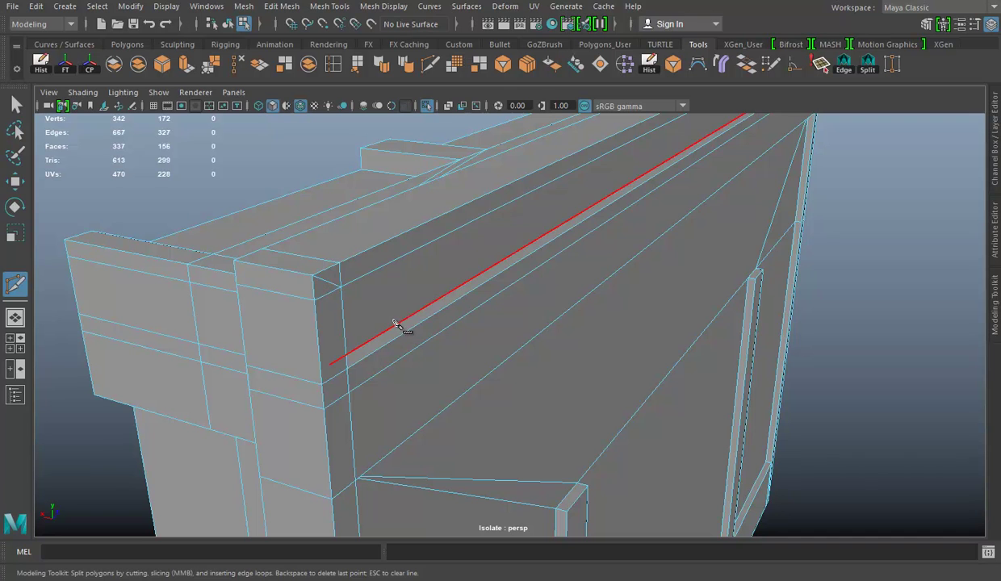
pyautogui.moveTo(419, 313)
pyautogui.keyDown('alt'); pyautogui.mouseDown()
pyautogui.moveTo(469, 317)
pyautogui.moveTo(431, 308)
pyautogui.moveTo(325, 318)
pyautogui.mouseUp(); pyautogui.keyUp('alt')
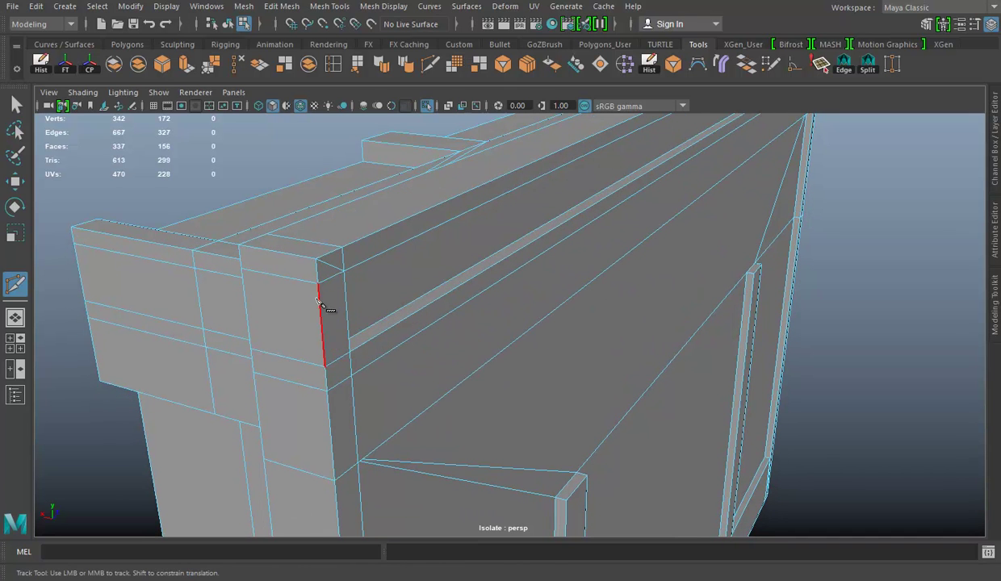
pyautogui.press('w')
pyautogui.moveTo(311, 194); pyautogui.dragTo(314, 278, button='right')
pyautogui.click(310, 156)
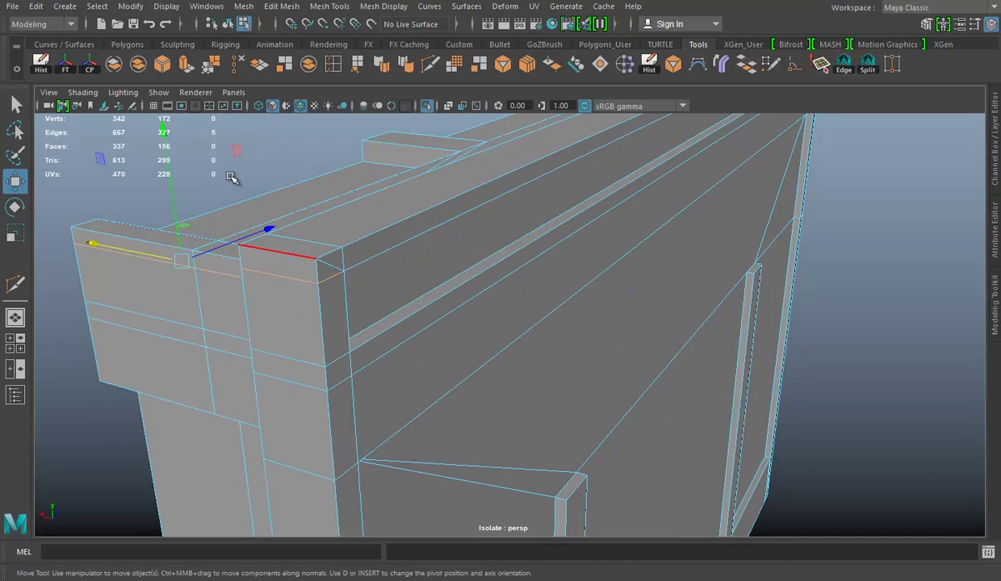
pyautogui.click(233, 64)
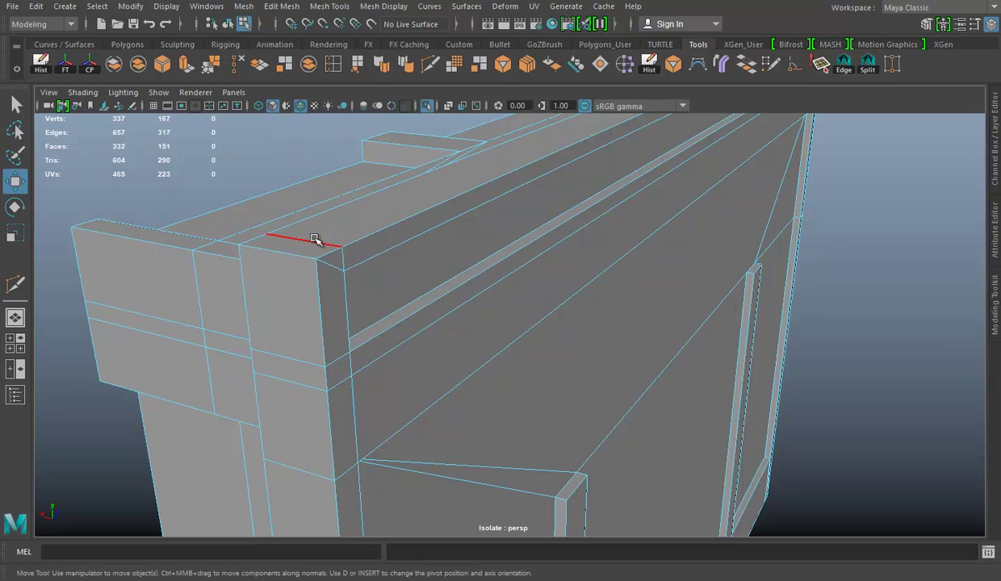
# Step: Select the edge loop around the rim's corner block and delete it
pyautogui.moveTo(340, 223)
pyautogui.keyDown('alt'); pyautogui.mouseDown()
pyautogui.moveTo(398, 230)
pyautogui.moveTo(509, 323)
pyautogui.moveTo(510, 305)
pyautogui.moveTo(784, 320)
pyautogui.moveTo(607, 326)
pyautogui.moveTo(393, 301)
pyautogui.moveTo(637, 311)
pyautogui.moveTo(306, 297)
pyautogui.moveTo(842, 331)
pyautogui.moveTo(663, 314)
pyautogui.moveTo(455, 92)
pyautogui.mouseUp(); pyautogui.keyUp('alt')
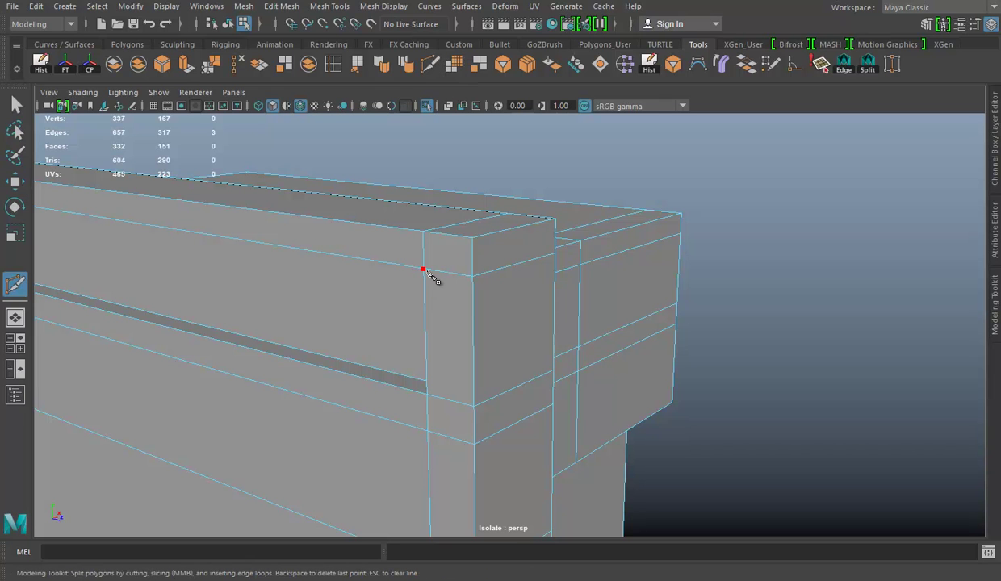
pyautogui.press('w')
pyautogui.moveTo(504, 260); pyautogui.dragTo(514, 157, button='right')
pyautogui.doubleClick(518, 263)
pyautogui.moveTo(518, 263)
pyautogui.keyDown('alt'); pyautogui.mouseDown()
pyautogui.moveTo(618, 272)
pyautogui.moveTo(594, 268)
pyautogui.moveTo(699, 263)
pyautogui.mouseUp(); pyautogui.keyUp('alt')
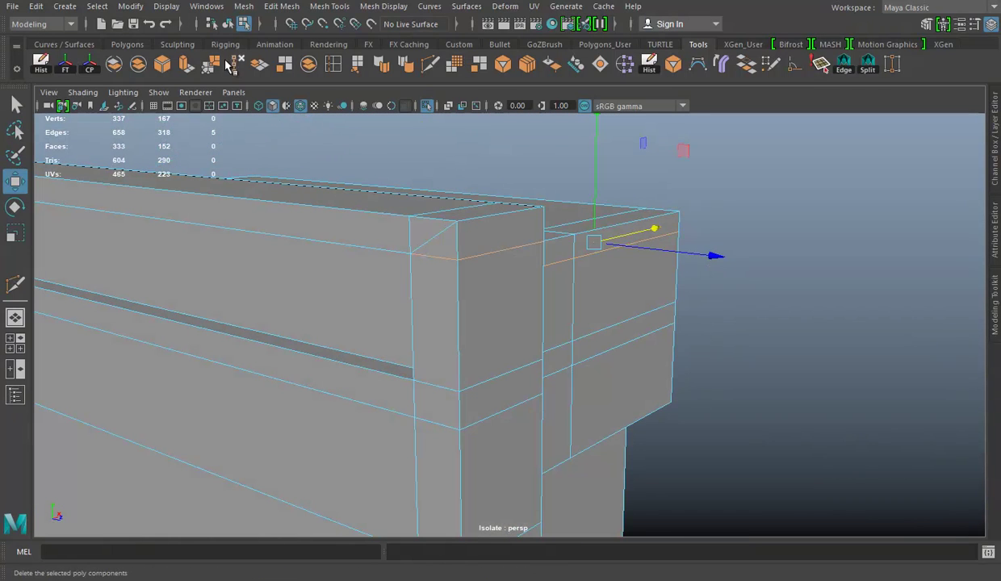
pyautogui.moveTo(633, 311)
pyautogui.keyDown('alt'); pyautogui.mouseDown()
pyautogui.moveTo(435, 280)
pyautogui.moveTo(332, 337)
pyautogui.moveTo(398, 338)
pyautogui.moveTo(371, 354)
pyautogui.moveTo(471, 331)
pyautogui.moveTo(567, 326)
pyautogui.moveTo(480, 322)
pyautogui.moveTo(469, 337)
pyautogui.moveTo(331, 332)
pyautogui.moveTo(368, 345)
pyautogui.moveTo(437, 342)
pyautogui.moveTo(403, 314)
pyautogui.mouseUp(); pyautogui.keyUp('alt')
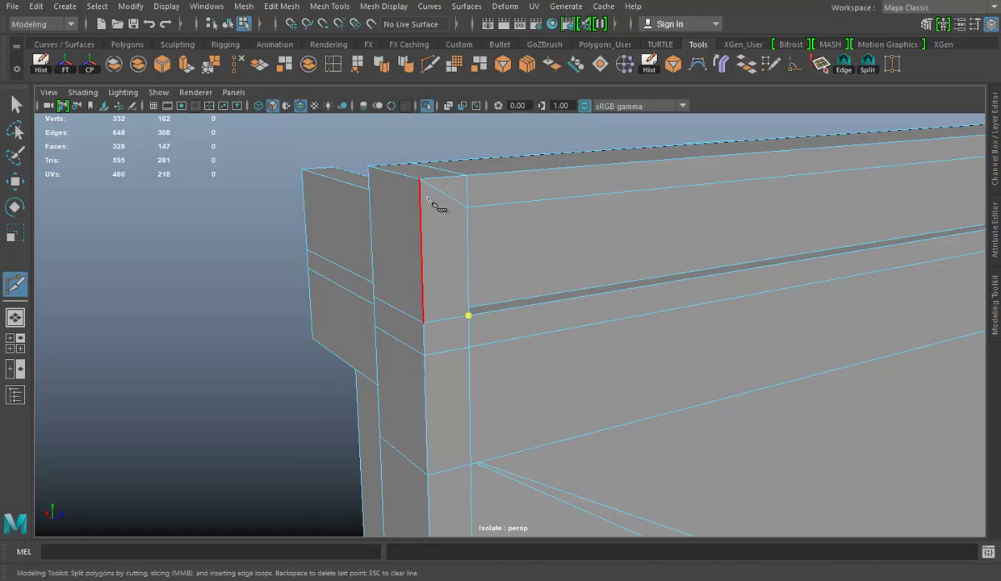
pyautogui.keyDown('alt'); pyautogui.moveTo(586, 353); pyautogui.dragTo(556, 347); pyautogui.keyUp('alt')
pyautogui.press('w')
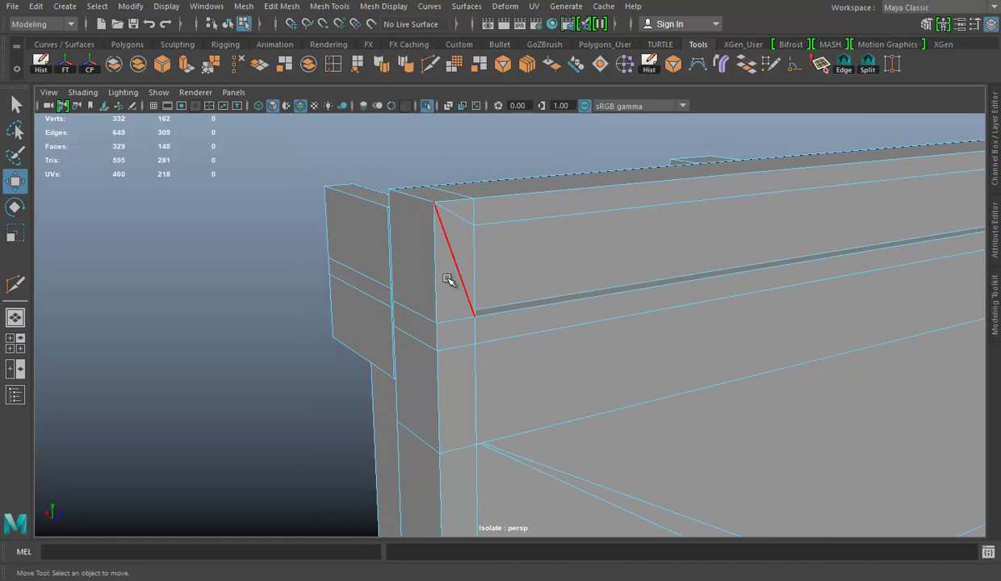
pyautogui.doubleClick(418, 313)
pyautogui.moveTo(381, 328)
pyautogui.keyDown('alt'); pyautogui.mouseDown()
pyautogui.moveTo(543, 330)
pyautogui.moveTo(399, 311)
pyautogui.mouseUp(); pyautogui.keyUp('alt')
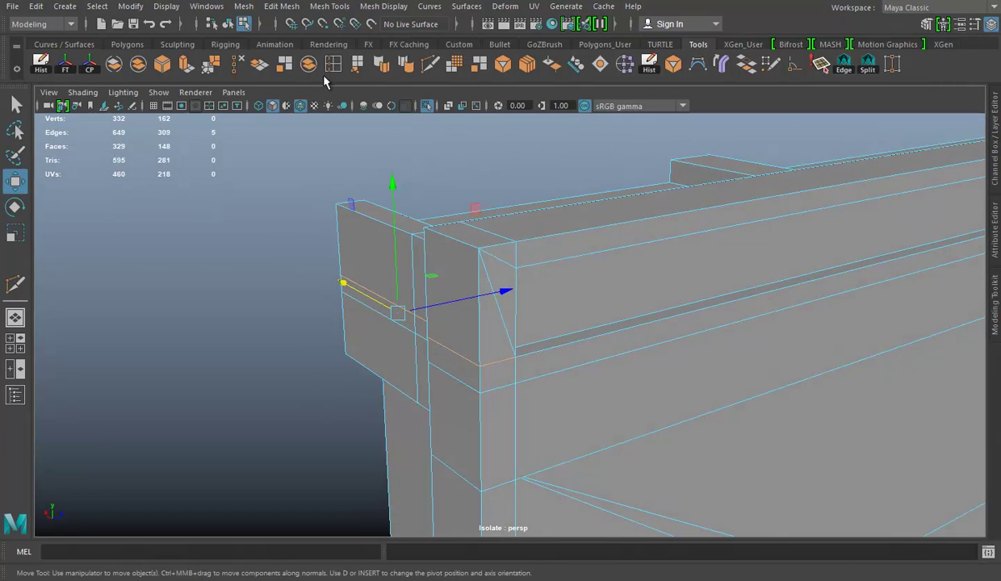
pyautogui.click(242, 69)
# Step: Finish a Multi-Cut line across the rim and delete the leftover corner edges, leaving 310 vertices
pyautogui.moveTo(608, 274)
pyautogui.keyDown('alt'); pyautogui.mouseDown()
pyautogui.moveTo(641, 282)
pyautogui.moveTo(597, 283)
pyautogui.moveTo(692, 297)
pyautogui.moveTo(774, 334)
pyautogui.moveTo(551, 243)
pyautogui.moveTo(621, 293)
pyautogui.moveTo(481, 83)
pyautogui.mouseUp(); pyautogui.keyUp('alt')
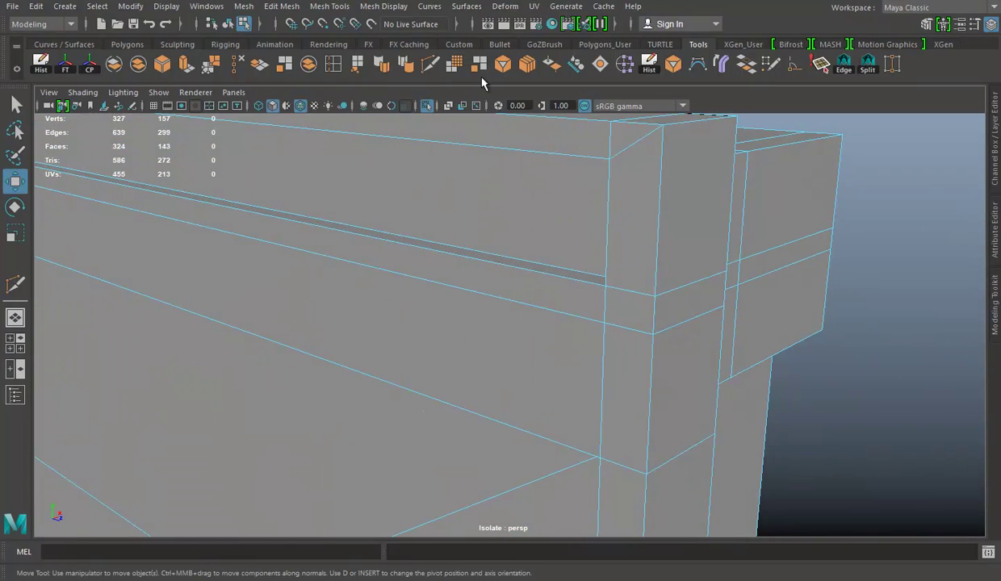
pyautogui.click(663, 126)
pyautogui.press('w')
pyautogui.moveTo(699, 195); pyautogui.dragTo(685, 101, button='right')
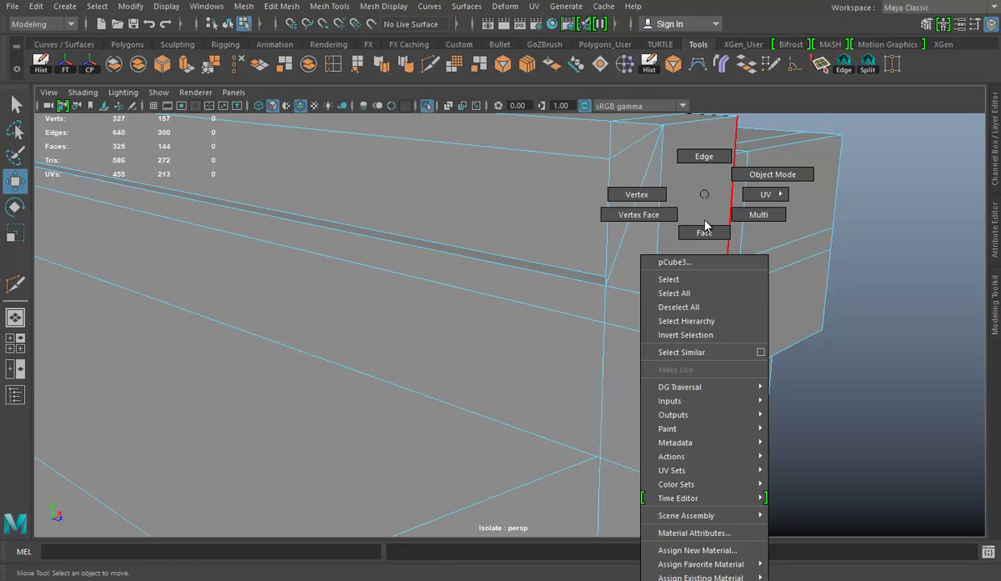
pyautogui.click(684, 272)
pyautogui.moveTo(684, 272)
pyautogui.keyDown('alt'); pyautogui.mouseDown()
pyautogui.moveTo(643, 224)
pyautogui.moveTo(621, 230)
pyautogui.mouseUp(); pyautogui.keyUp('alt')
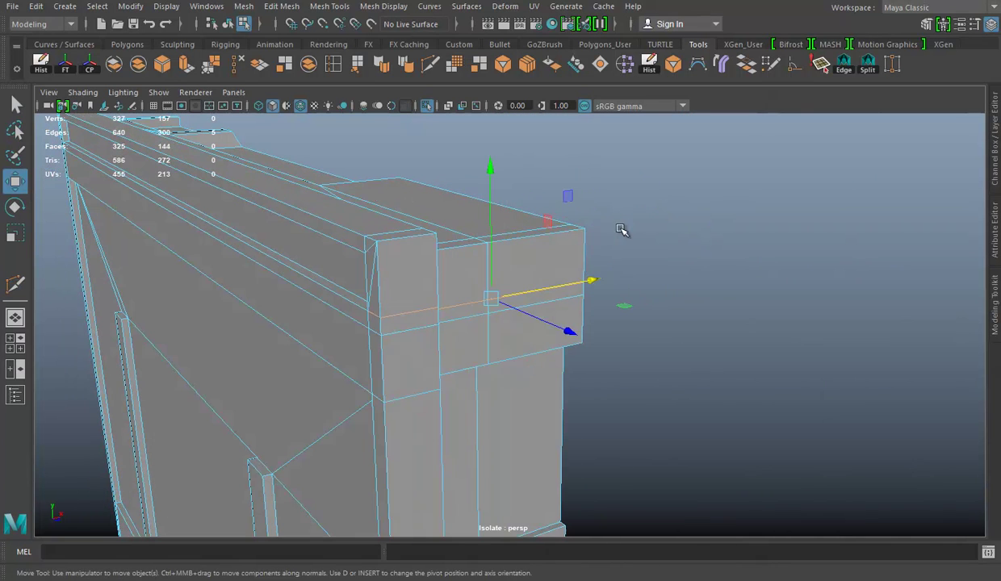
pyautogui.click(245, 66)
pyautogui.keyDown('alt'); pyautogui.moveTo(481, 281); pyautogui.dragTo(504, 278); pyautogui.keyUp('alt')
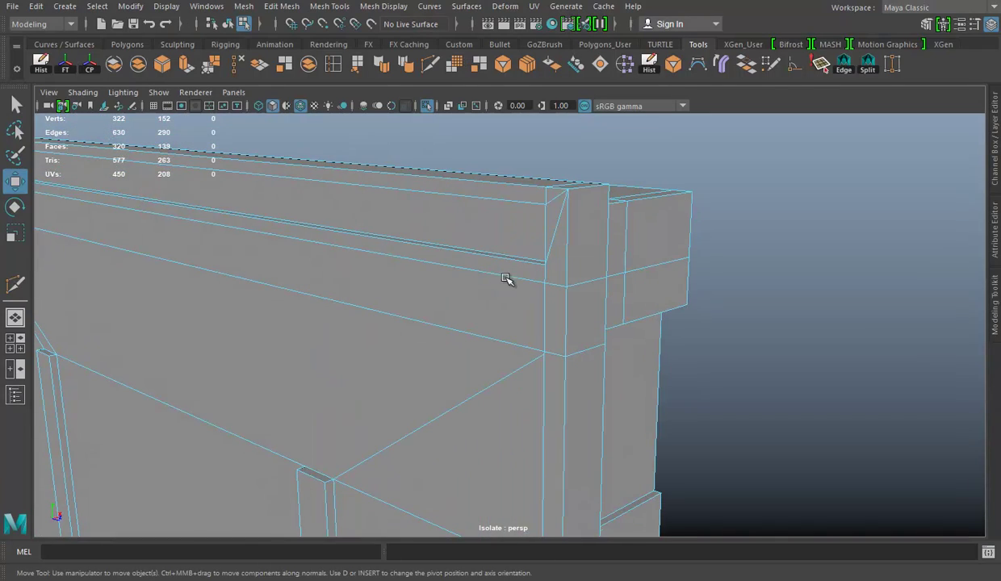
pyautogui.moveTo(613, 294)
pyautogui.keyDown('alt'); pyautogui.mouseDown()
pyautogui.moveTo(529, 266)
pyautogui.moveTo(436, 279)
pyautogui.mouseUp(); pyautogui.keyUp('alt')
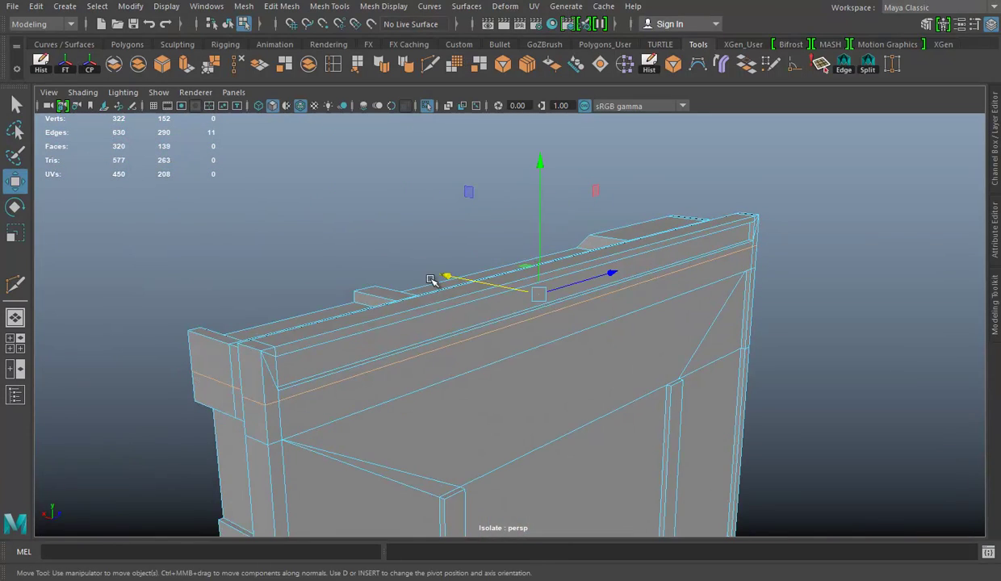
pyautogui.moveTo(565, 333)
pyautogui.keyDown('alt'); pyautogui.mouseDown()
pyautogui.moveTo(512, 326)
pyautogui.moveTo(652, 331)
pyautogui.moveTo(661, 308)
pyautogui.mouseUp(); pyautogui.keyUp('alt')
pyautogui.moveTo(632, 195); pyautogui.dragTo(740, 139, button='right')
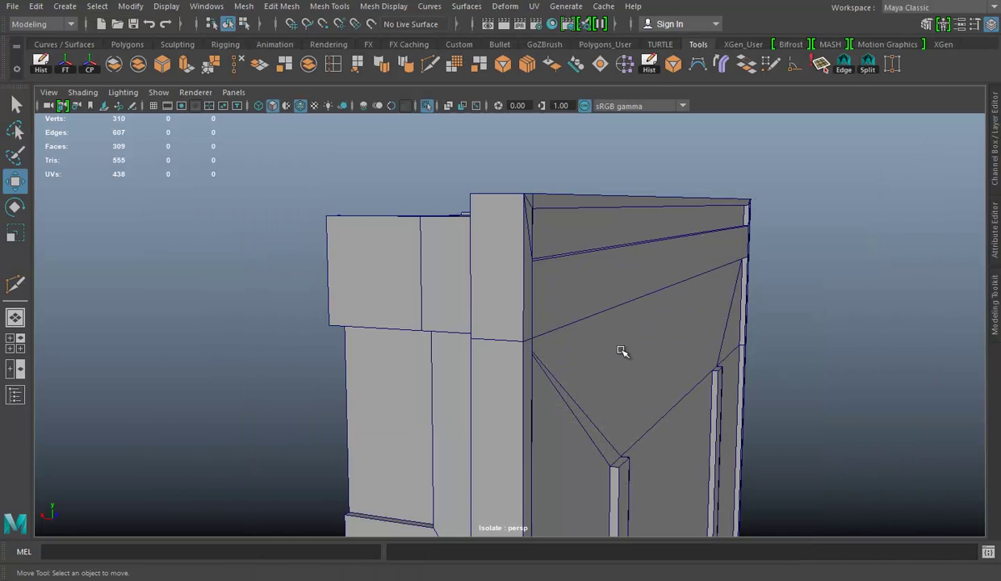
pyautogui.keyDown('alt'); pyautogui.moveTo(622, 351); pyautogui.dragTo(654, 282); pyautogui.keyUp('alt')
pyautogui.click(655, 282)
pyautogui.moveTo(715, 241)
pyautogui.keyDown('alt'); pyautogui.mouseDown()
pyautogui.moveTo(658, 227)
pyautogui.moveTo(404, 271)
pyautogui.moveTo(507, 225)
pyautogui.moveTo(563, 526)
pyautogui.mouseUp(); pyautogui.keyUp('alt')
pyautogui.hotkey('alt', 'Tab')
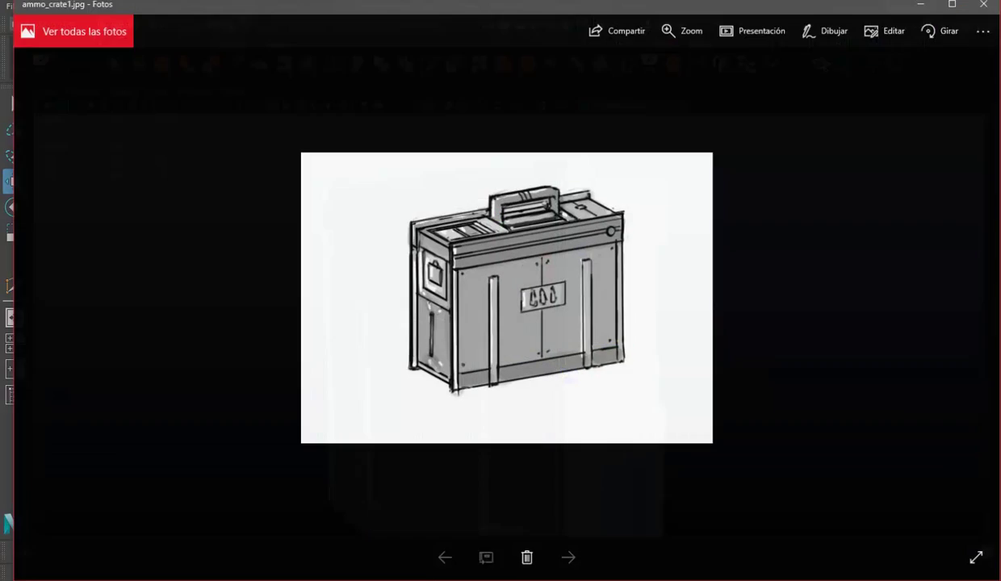
pyautogui.hotkey('alt', 'Tab')
pyautogui.hotkey('alt', 'Tab')
pyautogui.hotkey('alt', 'Tab')
pyautogui.scroll(5, 596, 335)
pyautogui.keyDown('alt'); pyautogui.moveTo(597, 335); pyautogui.dragTo(664, 334); pyautogui.keyUp('alt')
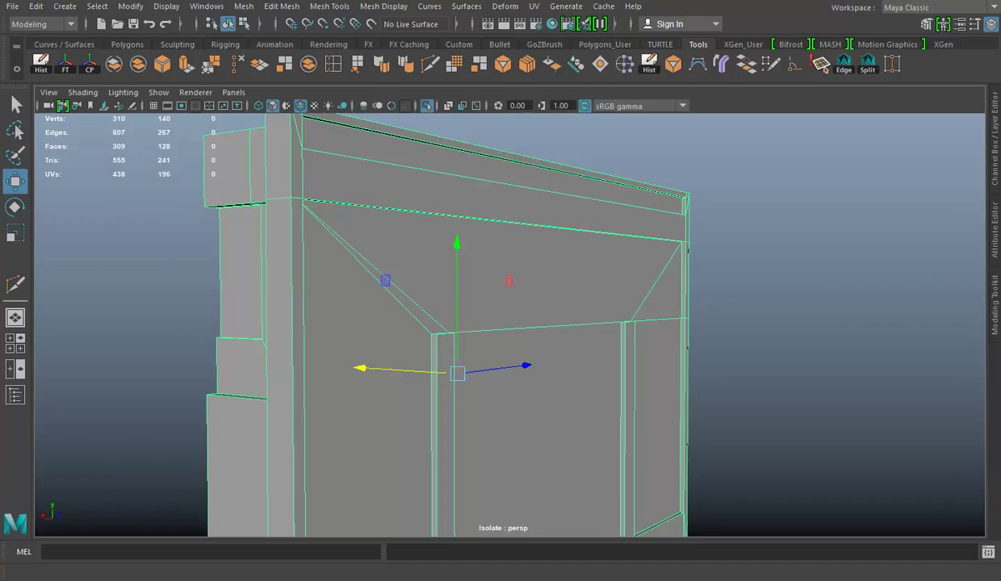
# Step: Check the reference sketch, then turn off Isolate Select to show handle, latch and vent panel
pyautogui.hotkey('alt', 'Tab')
pyautogui.hotkey('alt', 'Tab')
pyautogui.moveTo(518, 357)
pyautogui.keyDown('alt'); pyautogui.mouseDown()
pyautogui.moveTo(504, 190)
pyautogui.moveTo(533, 258)
pyautogui.moveTo(324, 271)
pyautogui.moveTo(558, 264)
pyautogui.moveTo(261, 268)
pyautogui.moveTo(572, 259)
pyautogui.moveTo(544, 282)
pyautogui.moveTo(447, 273)
pyautogui.moveTo(396, 246)
pyautogui.moveTo(536, 350)
pyautogui.moveTo(567, 335)
pyautogui.moveTo(556, 376)
pyautogui.mouseUp(); pyautogui.keyUp('alt')
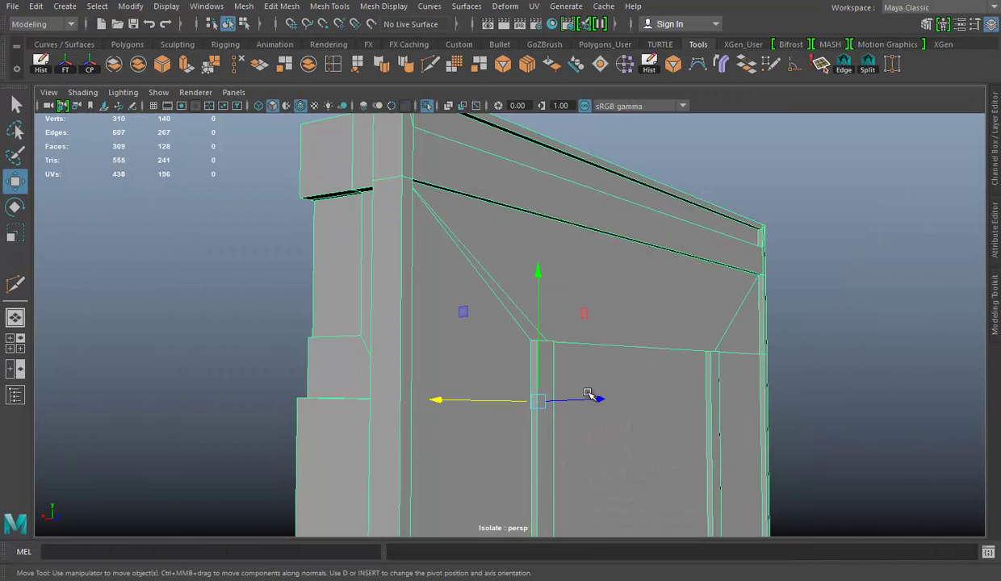
pyautogui.moveTo(576, 360)
pyautogui.keyDown('alt'); pyautogui.mouseDown()
pyautogui.moveTo(597, 373)
pyautogui.moveTo(518, 369)
pyautogui.moveTo(444, 120)
pyautogui.mouseUp(); pyautogui.keyUp('alt')
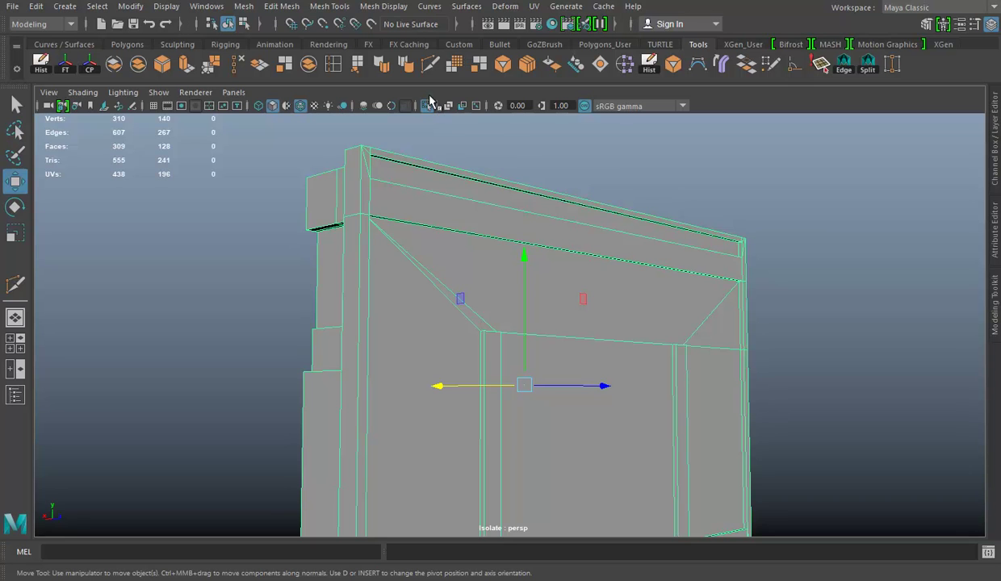
pyautogui.click(428, 104)
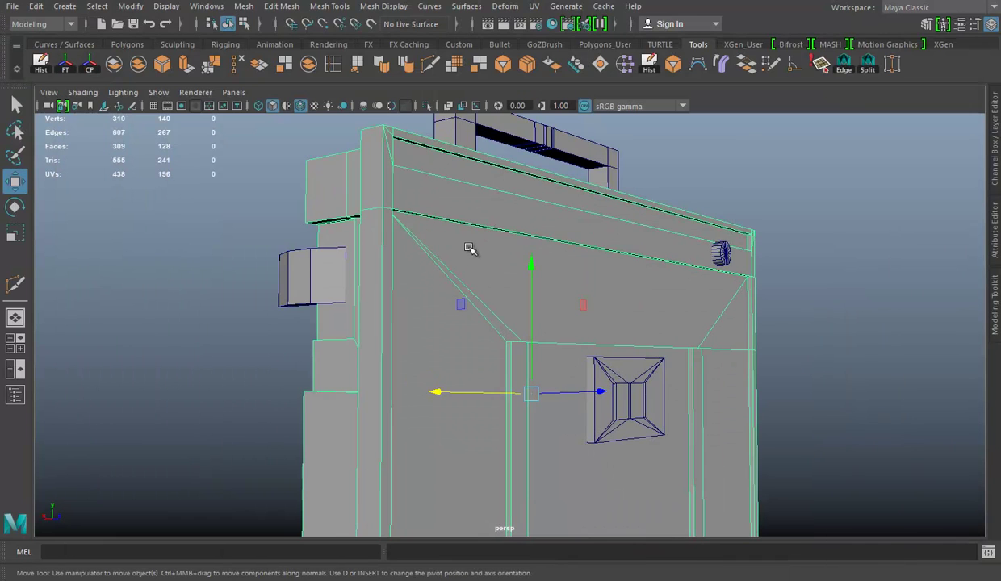
pyautogui.keyDown('alt'); pyautogui.moveTo(468, 248); pyautogui.dragTo(453, 229); pyautogui.keyUp('alt')
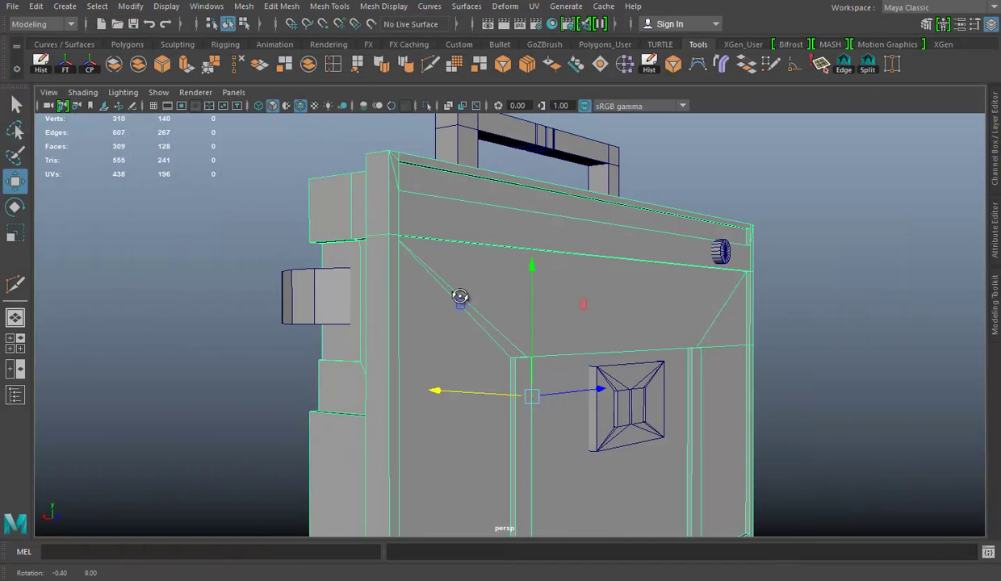
pyautogui.moveTo(458, 295)
pyautogui.keyDown('alt'); pyautogui.mouseDown()
pyautogui.moveTo(504, 315)
pyautogui.moveTo(494, 284)
pyautogui.mouseUp(); pyautogui.keyUp('alt')
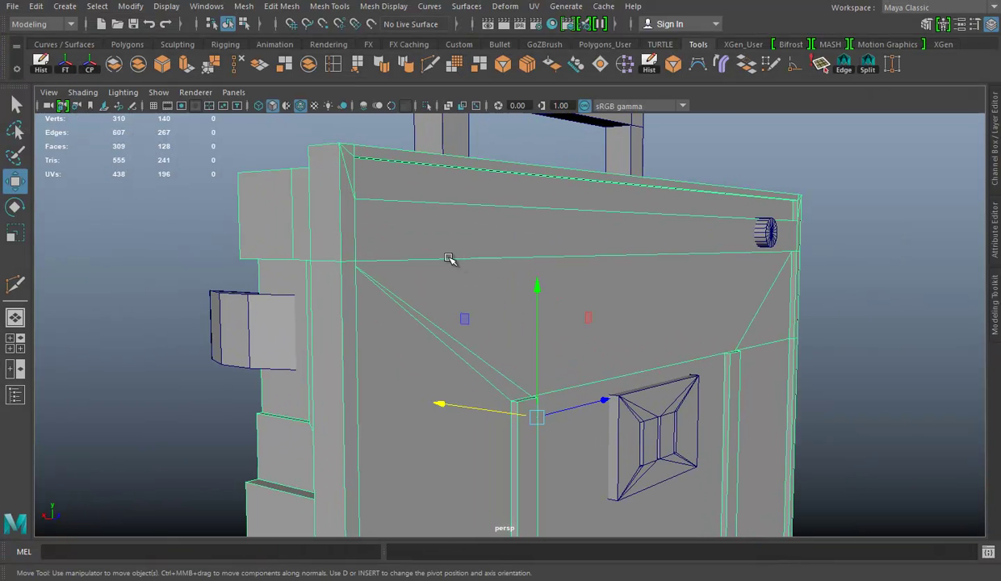
# Step: Isolate the crate body and delete the side-wall face on its rim
pyautogui.moveTo(411, 238); pyautogui.dragTo(407, 230, button='right')
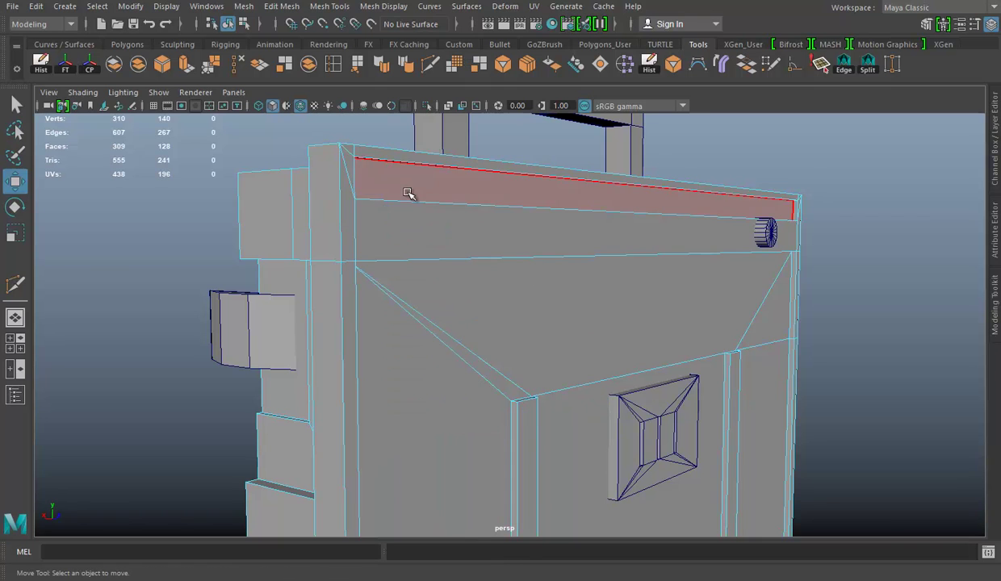
pyautogui.click(408, 192)
pyautogui.moveTo(409, 192)
pyautogui.keyDown('alt'); pyautogui.mouseDown()
pyautogui.moveTo(380, 239)
pyautogui.moveTo(547, 313)
pyautogui.moveTo(368, 313)
pyautogui.mouseUp(); pyautogui.keyUp('alt')
pyautogui.moveTo(409, 194); pyautogui.dragTo(484, 165, button='right')
pyautogui.click(426, 106)
pyautogui.moveTo(484, 202)
pyautogui.keyDown('alt'); pyautogui.mouseDown()
pyautogui.moveTo(608, 369)
pyautogui.moveTo(491, 342)
pyautogui.moveTo(333, 333)
pyautogui.moveTo(869, 340)
pyautogui.moveTo(465, 297)
pyautogui.moveTo(478, 261)
pyautogui.moveTo(469, 279)
pyautogui.mouseUp(); pyautogui.keyUp('alt')
pyautogui.moveTo(495, 194); pyautogui.dragTo(496, 233, button='right')
pyautogui.click(487, 273)
pyautogui.press('Delete')
# Step: Bridge the two edges across the gap to close the rim, then save
pyautogui.moveTo(509, 300)
pyautogui.keyDown('alt'); pyautogui.mouseDown()
pyautogui.moveTo(534, 313)
pyautogui.moveTo(654, 285)
pyautogui.moveTo(788, 297)
pyautogui.mouseUp(); pyautogui.keyUp('alt')
pyautogui.click(515, 338)
pyautogui.moveTo(603, 194); pyautogui.dragTo(604, 158, button='right')
pyautogui.click(682, 330)
pyautogui.keyDown('alt'); pyautogui.moveTo(682, 326); pyautogui.dragTo(521, 342); pyautogui.keyUp('alt')
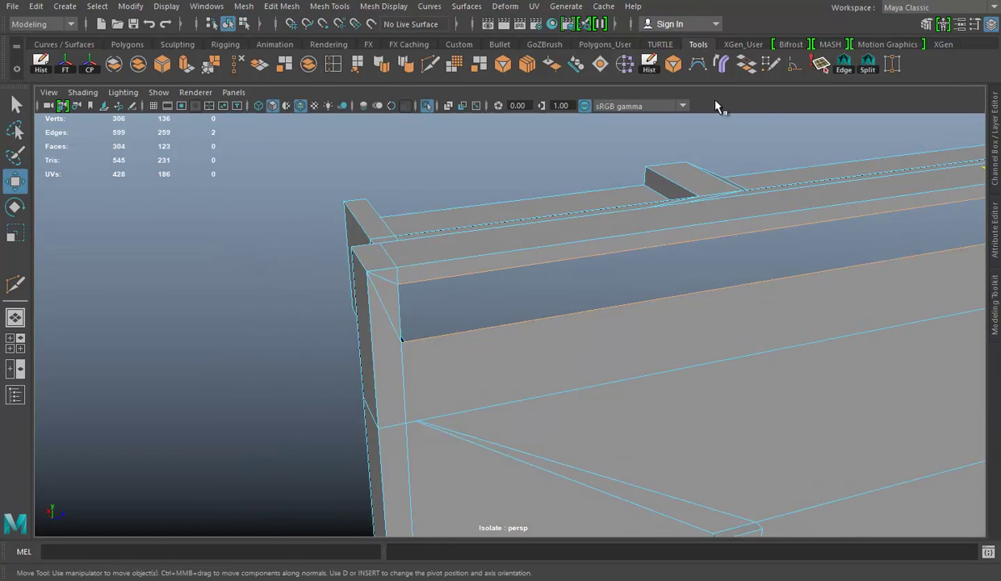
pyautogui.moveTo(653, 280)
pyautogui.keyDown('shift'); pyautogui.mouseDown()
pyautogui.moveTo(657, 317)
pyautogui.moveTo(636, 252)
pyautogui.mouseUp(); pyautogui.keyUp('shift')
pyautogui.moveTo(636, 253); pyautogui.dragTo(811, 188, button='right')
pyautogui.click(721, 281)
pyautogui.moveTo(634, 262)
pyautogui.keyDown('alt'); pyautogui.mouseDown()
pyautogui.moveTo(576, 252)
pyautogui.moveTo(602, 250)
pyautogui.mouseUp(); pyautogui.keyUp('alt')
pyautogui.hotkey('ctrl', 's')
# Step: Remove the edge loop along the rim with Ctrl+Delete and save again
pyautogui.scroll(5, 581, 321)
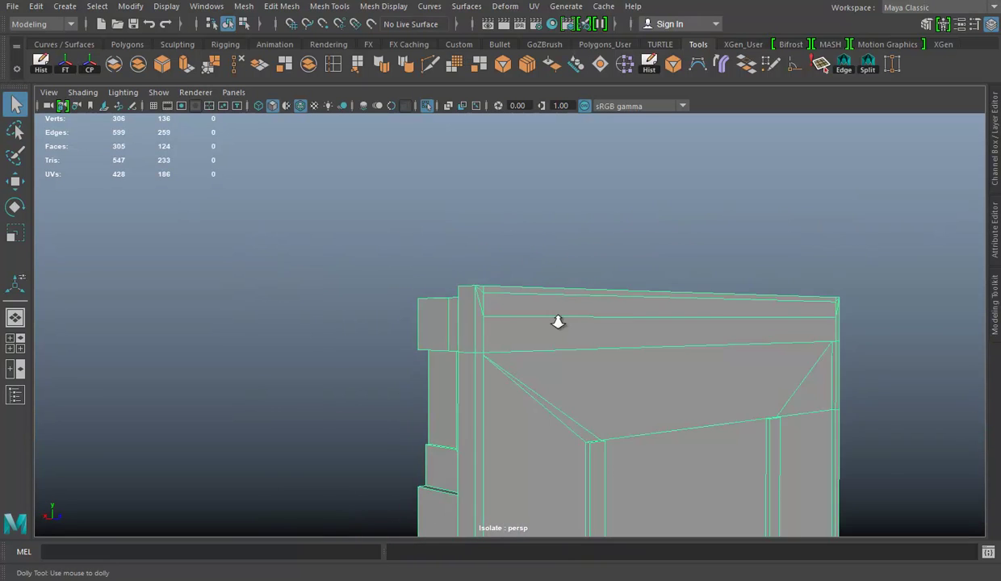
pyautogui.scroll(2, 536, 327)
pyautogui.scroll(3, 605, 339)
pyautogui.scroll(2, 682, 347)
pyautogui.scroll(2, 672, 351)
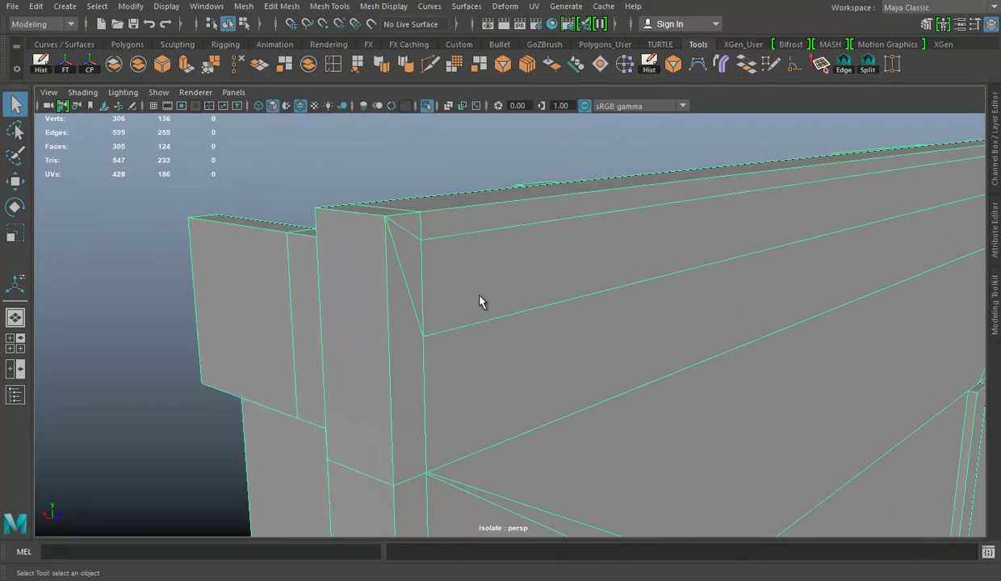
pyautogui.moveTo(553, 299); pyautogui.dragTo(571, 268, button='right')
pyautogui.doubleClick(556, 331)
pyautogui.keyDown('alt'); pyautogui.moveTo(556, 331); pyautogui.dragTo(495, 268); pyautogui.keyUp('alt')
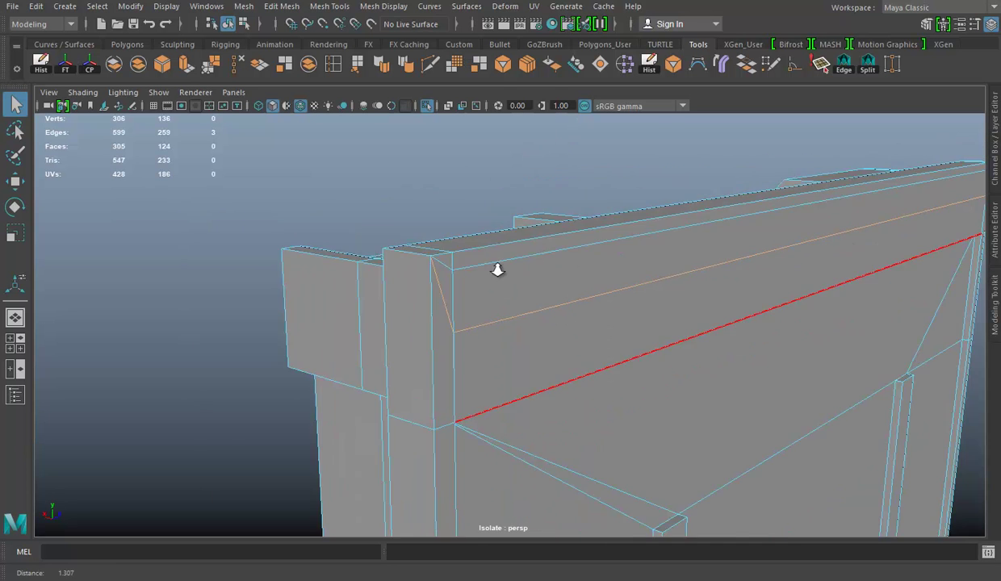
pyautogui.scroll(-3, 657, 270)
pyautogui.hotkey('ctrl', 'Delete')
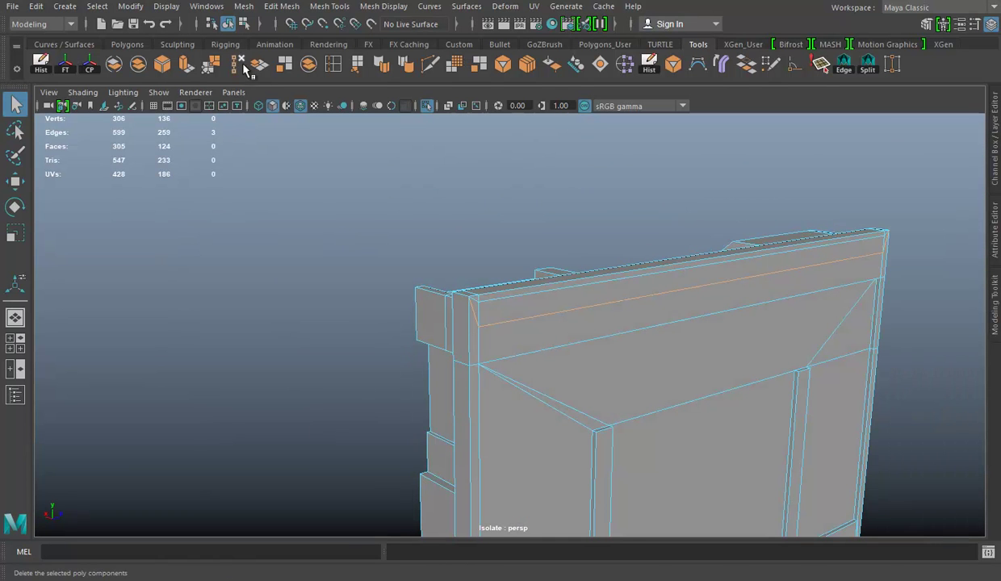
pyautogui.hotkey('ctrl', 's')
# Step: Delete the rim's long top edge and short corner edge, leaving 299 faces and 589 edges
pyautogui.moveTo(585, 379)
pyautogui.keyDown('alt'); pyautogui.mouseDown()
pyautogui.moveTo(478, 324)
pyautogui.moveTo(484, 317)
pyautogui.mouseUp(); pyautogui.keyUp('alt')
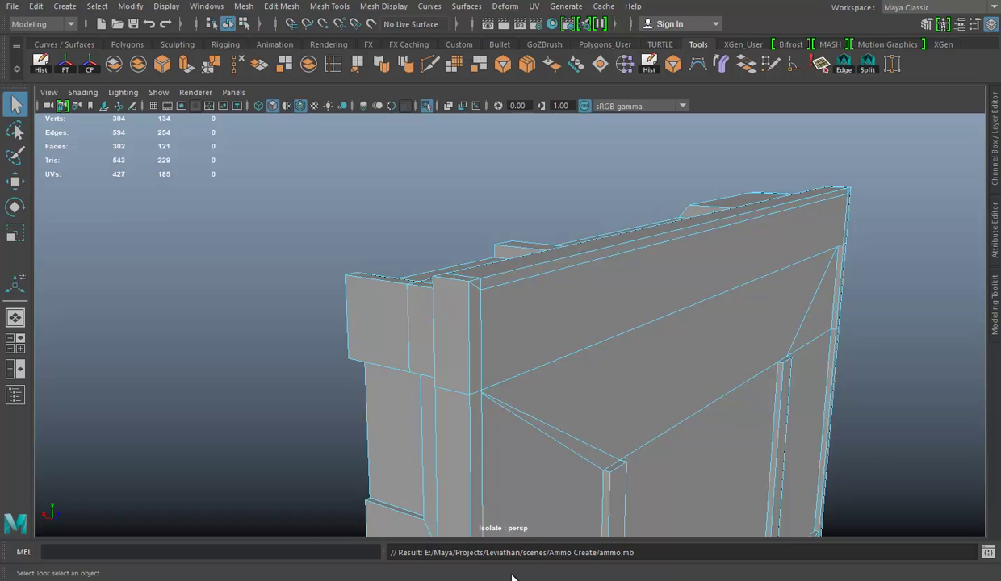
pyautogui.keyDown('alt'); pyautogui.moveTo(420, 389); pyautogui.dragTo(512, 299); pyautogui.keyUp('alt')
pyautogui.click(498, 278)
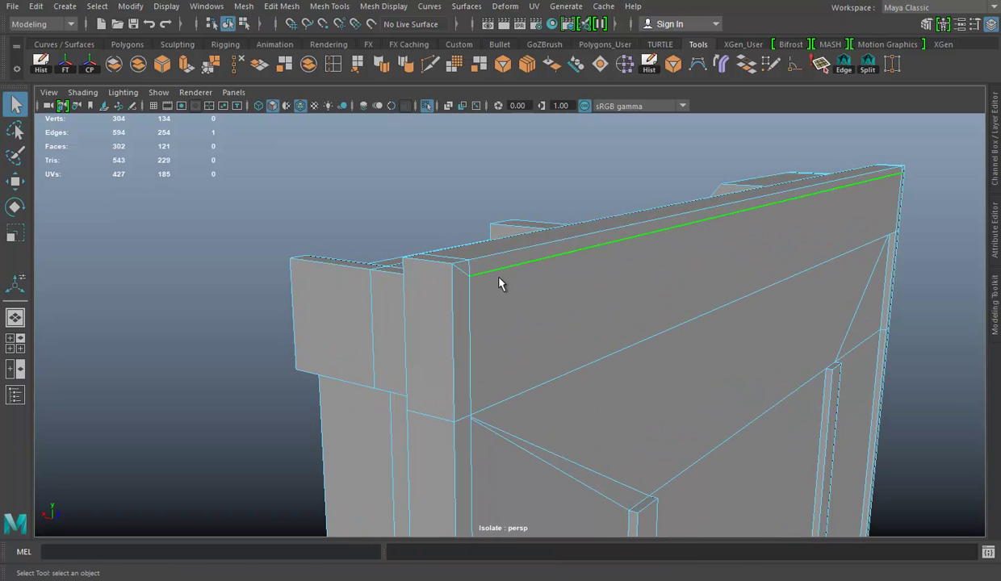
pyautogui.keyDown('alt'); pyautogui.moveTo(692, 348); pyautogui.dragTo(659, 346); pyautogui.keyUp('alt')
pyautogui.keyDown('alt'); pyautogui.moveTo(509, 341); pyautogui.dragTo(490, 339); pyautogui.keyUp('alt')
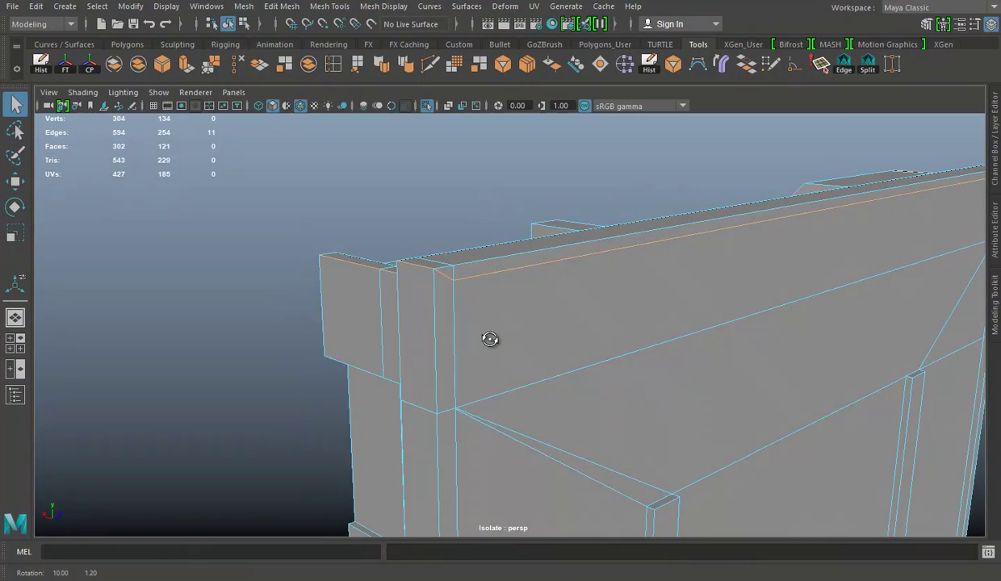
pyautogui.click(445, 279)
pyautogui.keyDown('shift'); pyautogui.click(527, 306); pyautogui.keyUp('shift')
pyautogui.moveTo(527, 306)
pyautogui.keyDown('alt'); pyautogui.mouseDown()
pyautogui.moveTo(661, 346)
pyautogui.moveTo(362, 410)
pyautogui.moveTo(543, 309)
pyautogui.moveTo(800, 291)
pyautogui.moveTo(759, 428)
pyautogui.moveTo(611, 349)
pyautogui.mouseUp(); pyautogui.keyUp('alt')
pyautogui.scroll(3, 611, 350)
pyautogui.scroll(2, 570, 369)
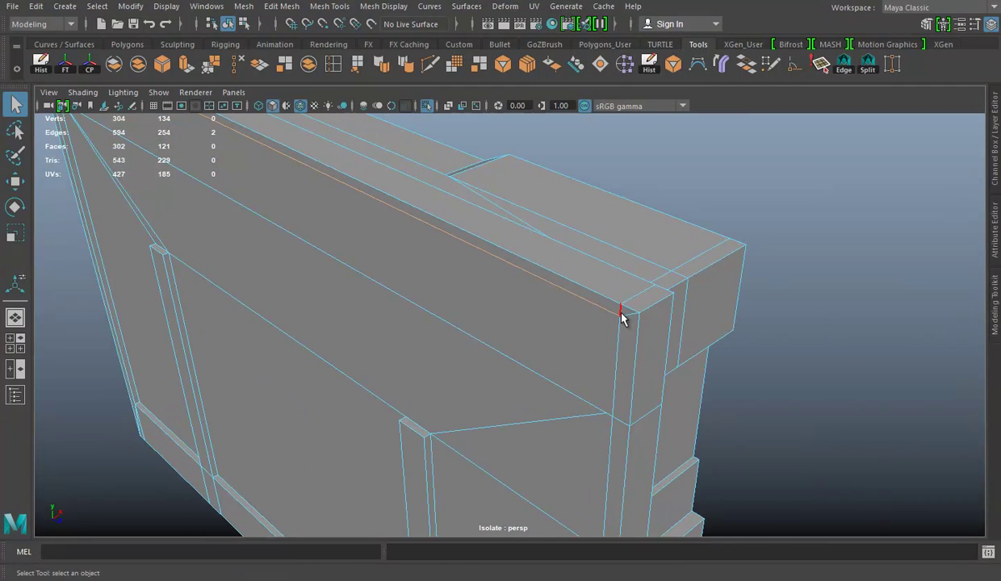
pyautogui.press('Delete')
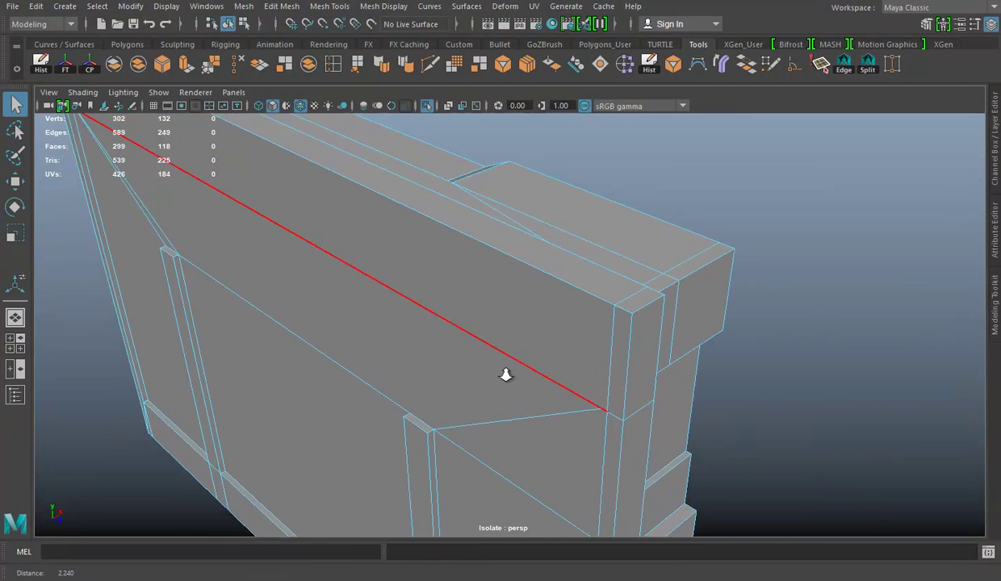
pyautogui.keyDown('alt'); pyautogui.moveTo(507, 373); pyautogui.dragTo(454, 353); pyautogui.keyUp('alt')
pyautogui.keyDown('alt'); pyautogui.moveTo(453, 353); pyautogui.dragTo(355, 352, button='middle'); pyautogui.keyUp('alt')
pyautogui.moveTo(355, 351)
pyautogui.keyDown('alt'); pyautogui.mouseDown()
pyautogui.moveTo(553, 273)
pyautogui.moveTo(699, 295)
pyautogui.moveTo(596, 286)
pyautogui.moveTo(597, 261)
pyautogui.moveTo(713, 218)
pyautogui.moveTo(708, 232)
pyautogui.moveTo(465, 292)
pyautogui.mouseUp(); pyautogui.keyUp('alt')
pyautogui.scroll(2, 464, 292)
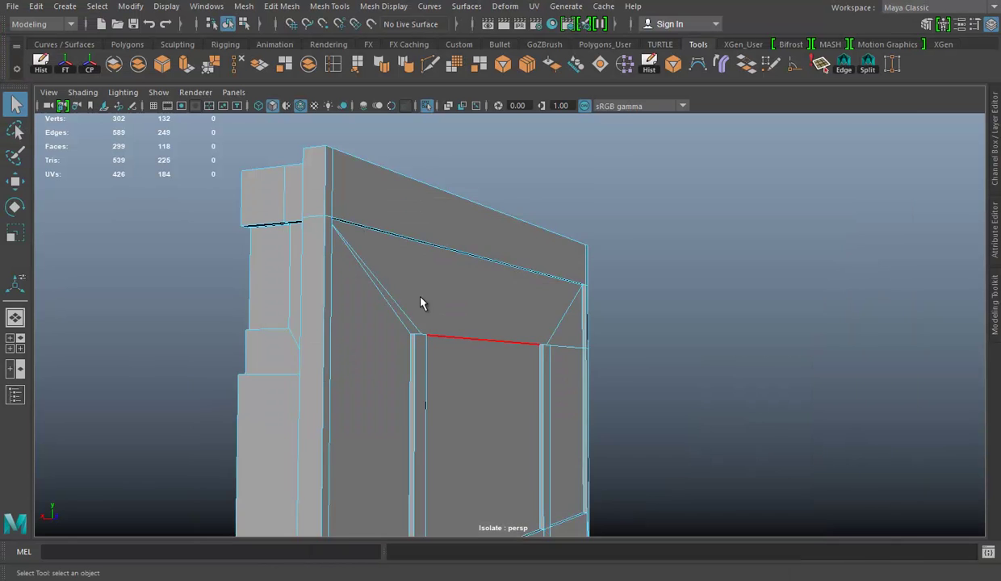
pyautogui.moveTo(411, 292)
pyautogui.keyDown('alt'); pyautogui.mouseDown()
pyautogui.moveTo(423, 247)
pyautogui.moveTo(388, 196)
pyautogui.mouseUp(); pyautogui.keyUp('alt')
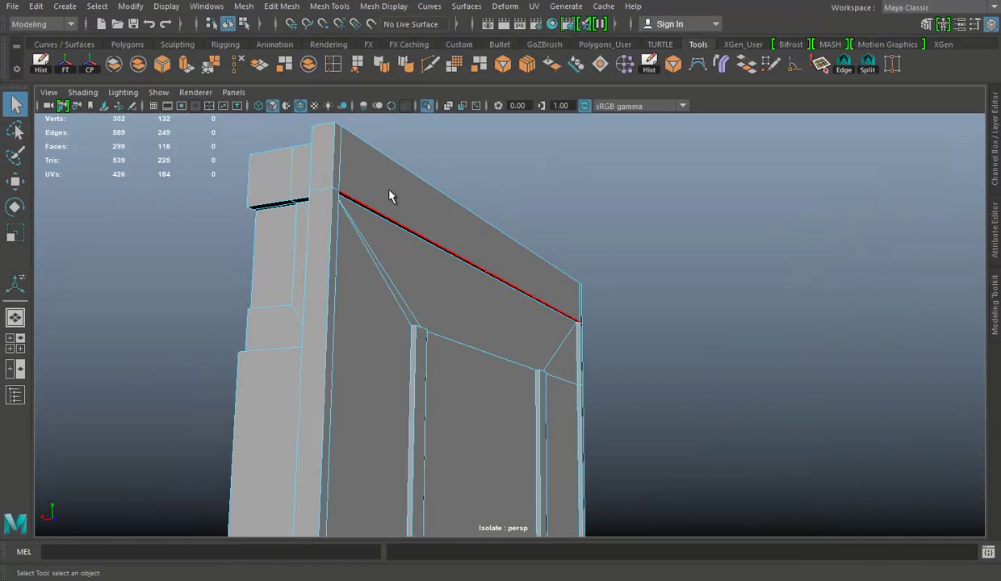
# Step: Duplicate the rim's top face into a separate panel and stretch it slightly along one axis
pyautogui.keyDown('alt'); pyautogui.moveTo(436, 233); pyautogui.dragTo(532, 329); pyautogui.keyUp('alt')
pyautogui.moveTo(379, 195); pyautogui.dragTo(379, 230, button='right')
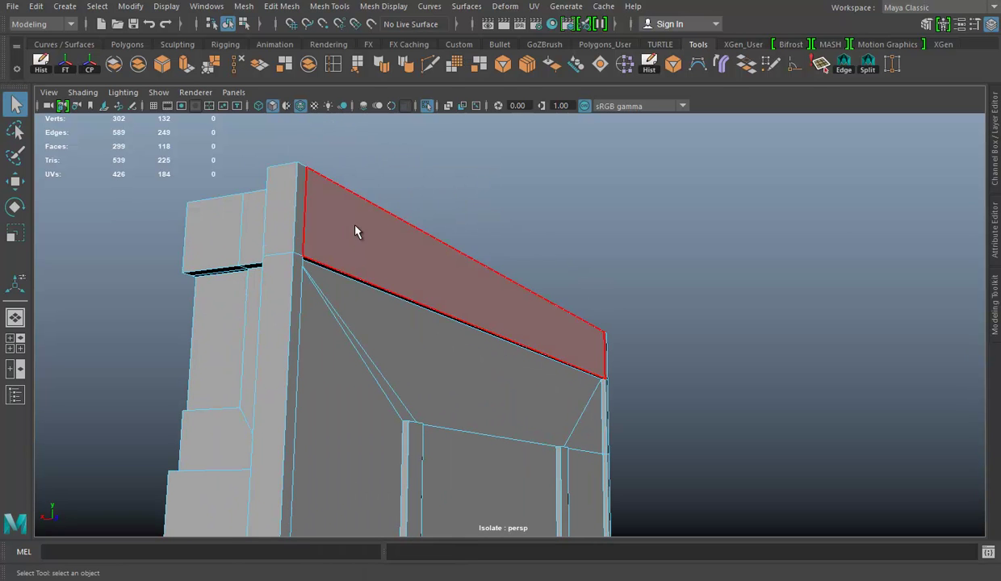
pyautogui.click(357, 228)
pyautogui.click(242, 7)
pyautogui.click(243, 7)
pyautogui.click(281, 7)
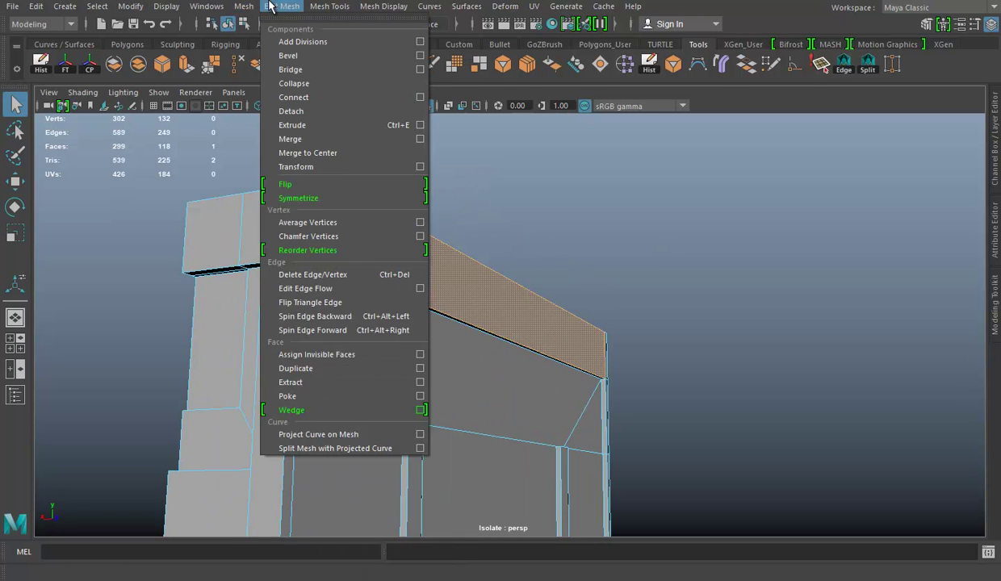
pyautogui.click(295, 367)
pyautogui.click(786, 209)
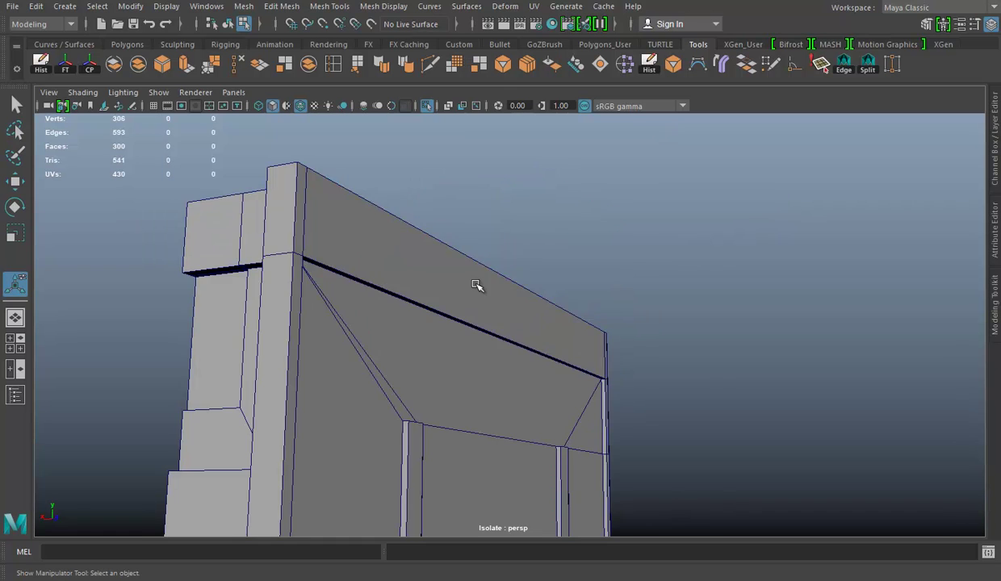
pyautogui.moveTo(407, 194); pyautogui.dragTo(537, 136, button='right')
pyautogui.press('f')
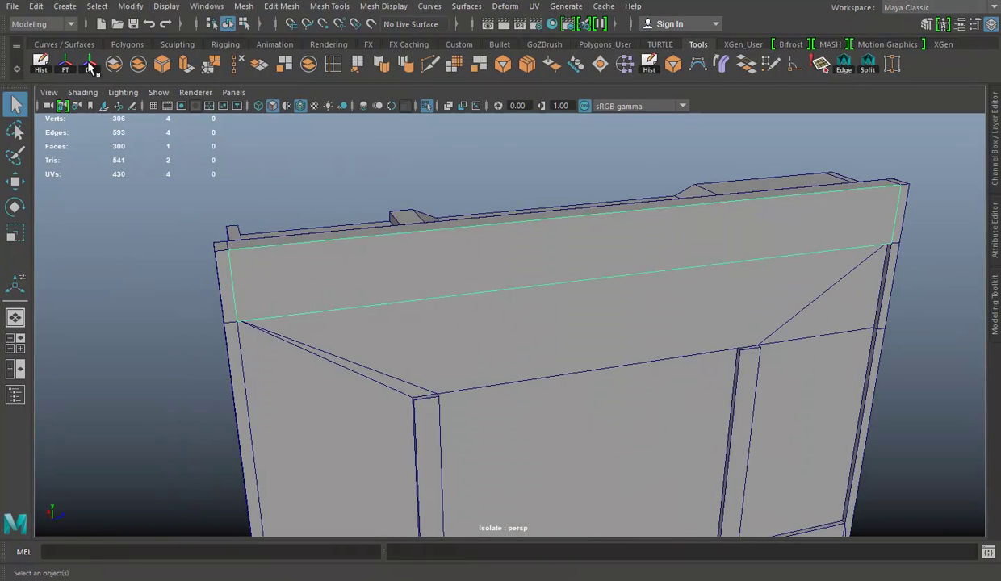
pyautogui.press('r')
pyautogui.moveTo(718, 235); pyautogui.dragTo(716, 234)
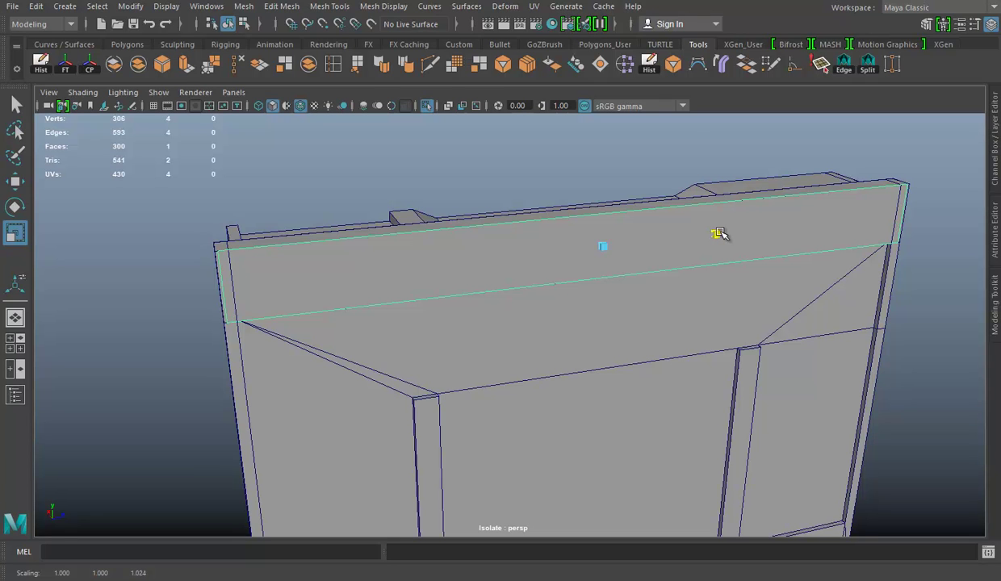
# Step: Lift the panel's middle edge upward with the Move tool
pyautogui.moveTo(548, 174); pyautogui.dragTo(556, 142, button='right')
pyautogui.click(495, 288)
pyautogui.press('w')
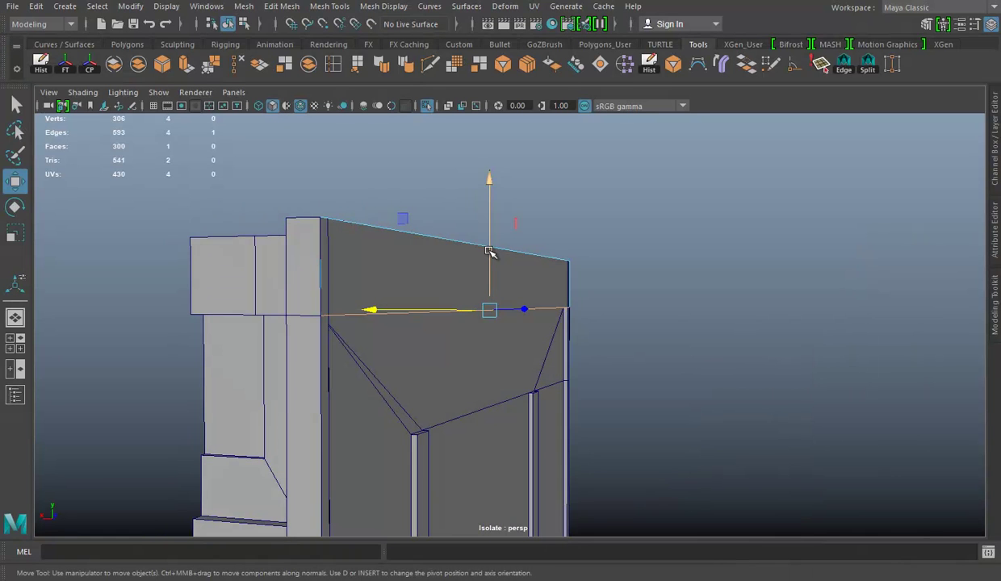
pyautogui.moveTo(501, 312); pyautogui.dragTo(501, 312)
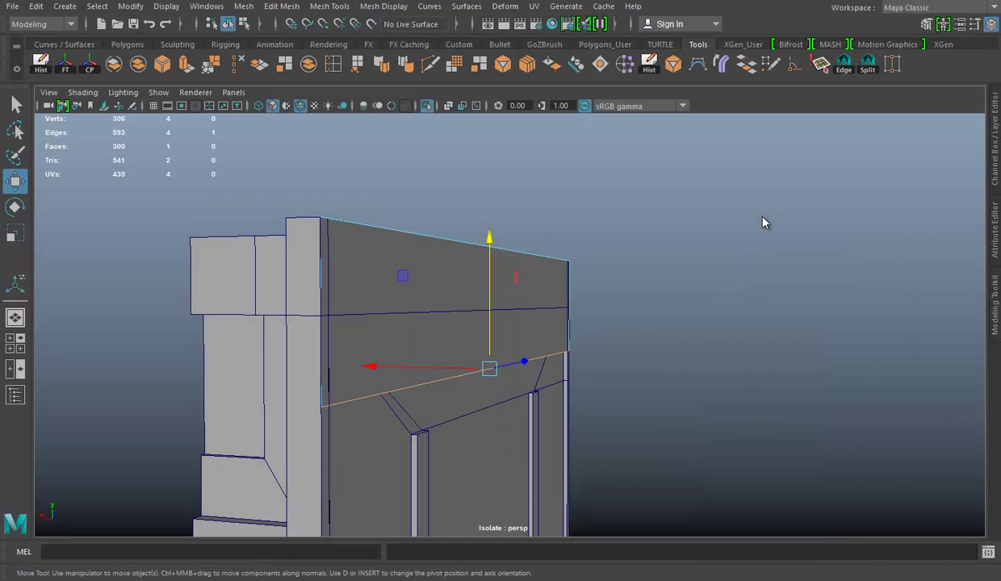
# Step: Extrude the panel's front face and nudge it slightly outward along X
pyautogui.click(517, 309)
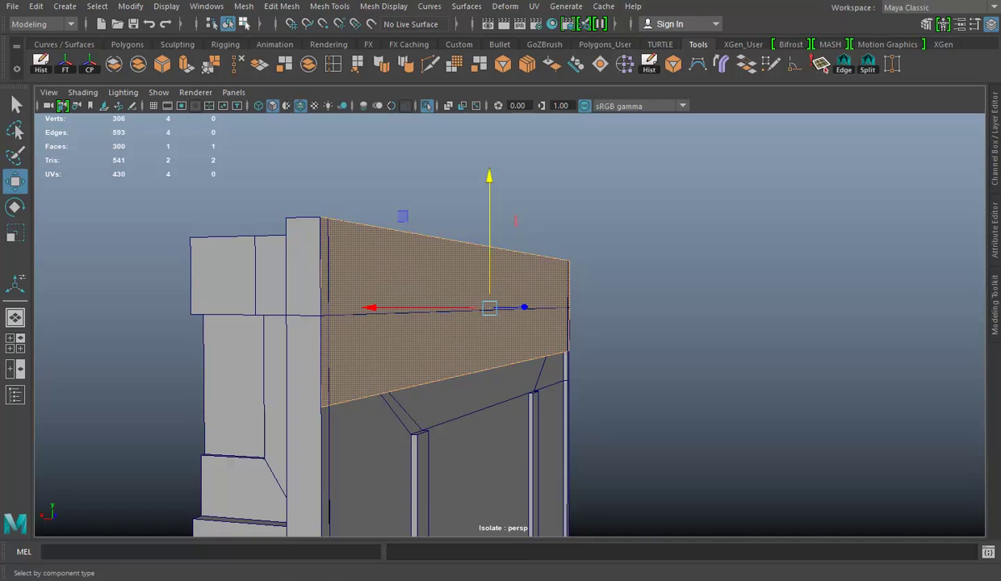
pyautogui.click(186, 64)
pyautogui.press('w')
pyautogui.keyDown('alt'); pyautogui.moveTo(487, 284); pyautogui.dragTo(538, 298); pyautogui.keyUp('alt')
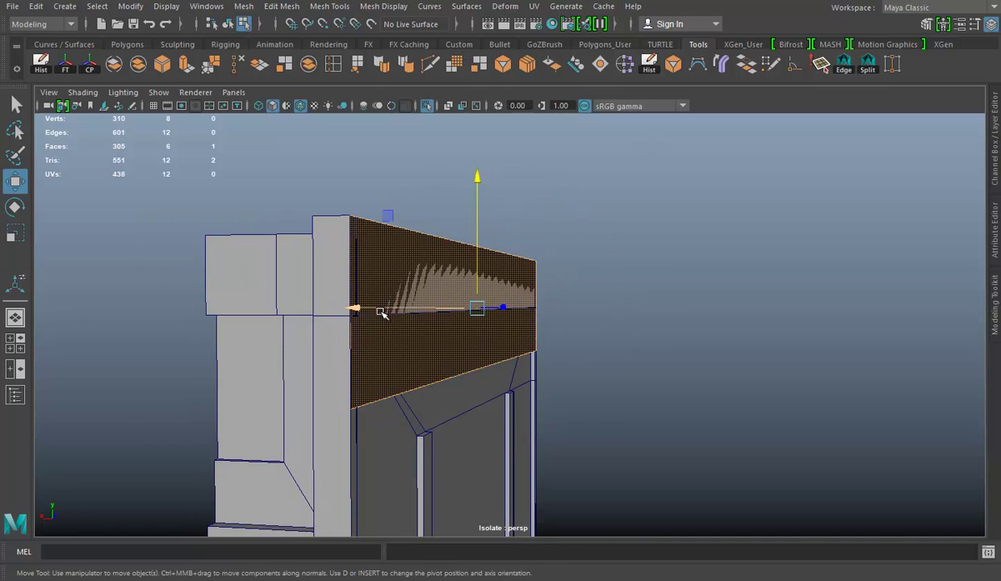
pyautogui.moveTo(379, 309); pyautogui.dragTo(390, 307)
pyautogui.keyDown('alt'); pyautogui.moveTo(504, 257); pyautogui.dragTo(527, 273); pyautogui.keyUp('alt')
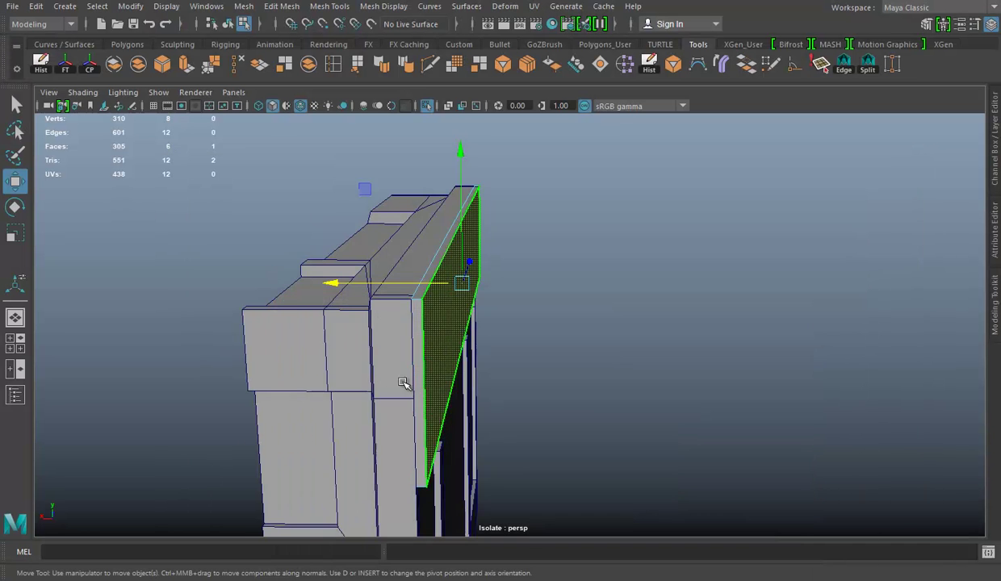
pyautogui.keyDown('alt'); pyautogui.moveTo(404, 384); pyautogui.dragTo(428, 329); pyautogui.keyUp('alt')
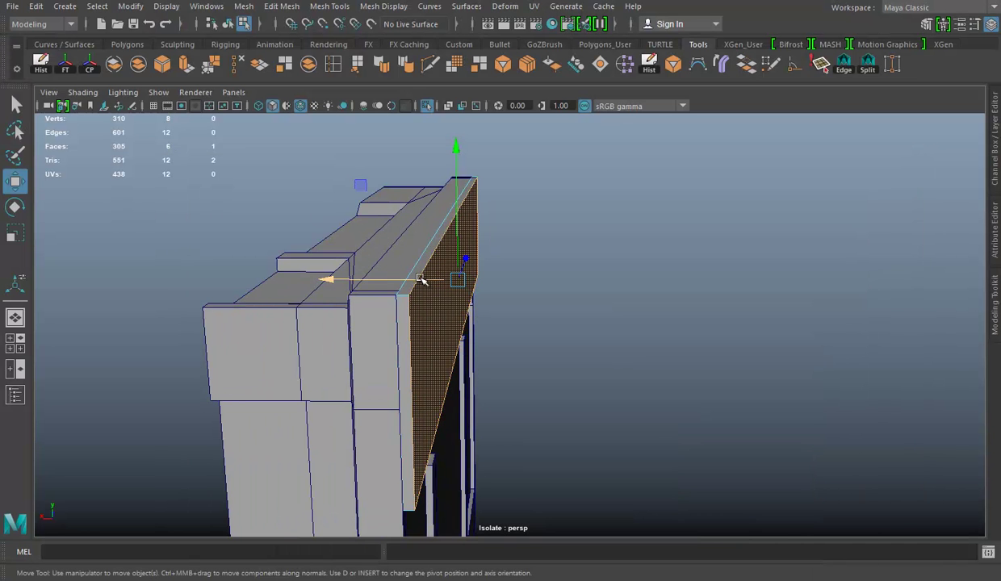
pyautogui.moveTo(418, 279); pyautogui.dragTo(425, 287)
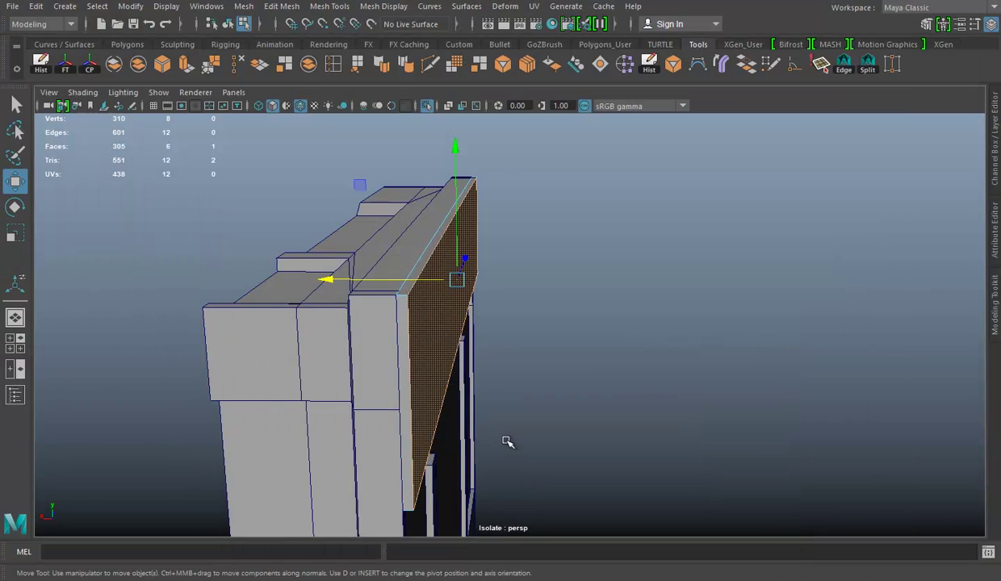
pyautogui.keyDown('alt'); pyautogui.moveTo(505, 440); pyautogui.dragTo(395, 349); pyautogui.keyUp('alt')
pyautogui.moveTo(393, 194); pyautogui.dragTo(523, 121, button='right')
pyautogui.click(477, 290)
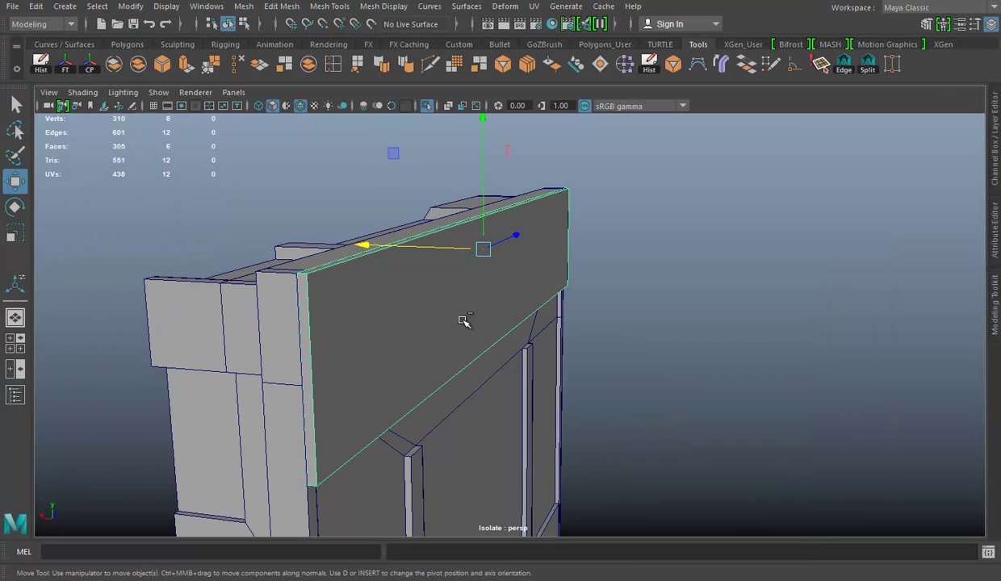
pyautogui.click(993, 306)
# Step: Connect two horizontal edges across the panel's large front face using Segments 2
pyautogui.click(843, 519)
pyautogui.click(258, 345)
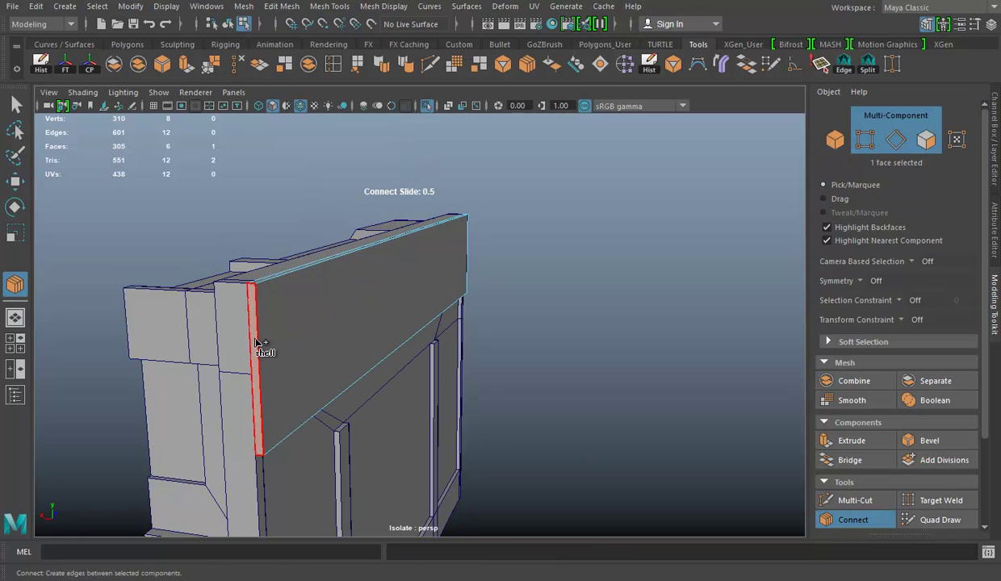
pyautogui.click(259, 341)
pyautogui.scroll(-2, 920, 425)
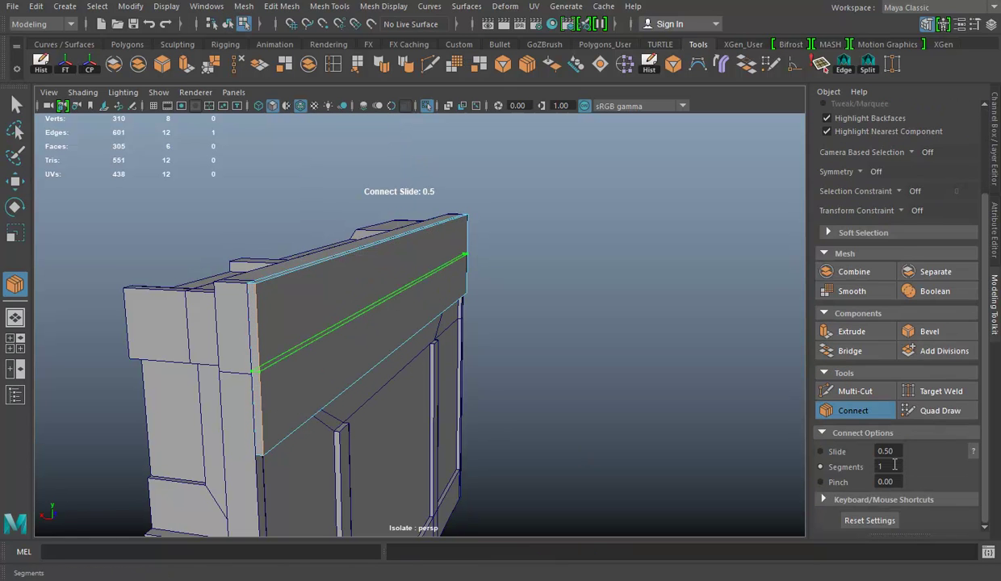
pyautogui.press('Return')
pyautogui.press('w')
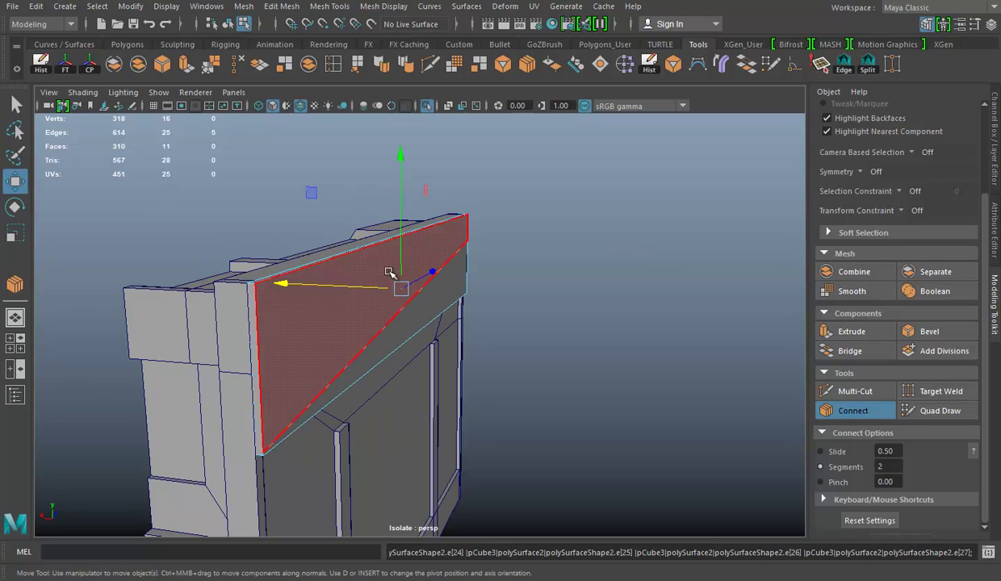
pyautogui.click(260, 347)
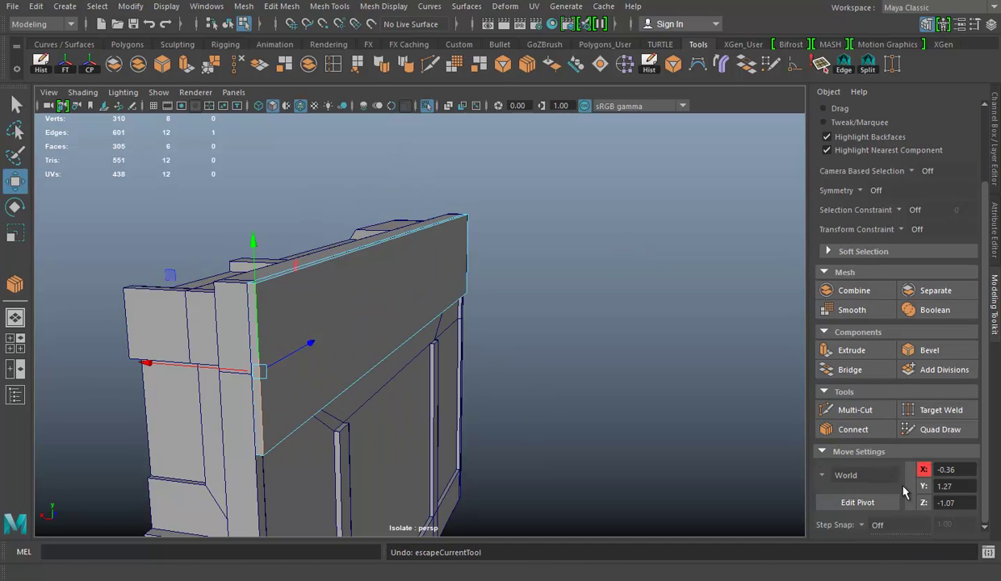
pyautogui.moveTo(406, 194)
pyautogui.mouseDown(button='right')
pyautogui.moveTo(472, 188)
pyautogui.moveTo(474, 176)
pyautogui.mouseUp(button='right')
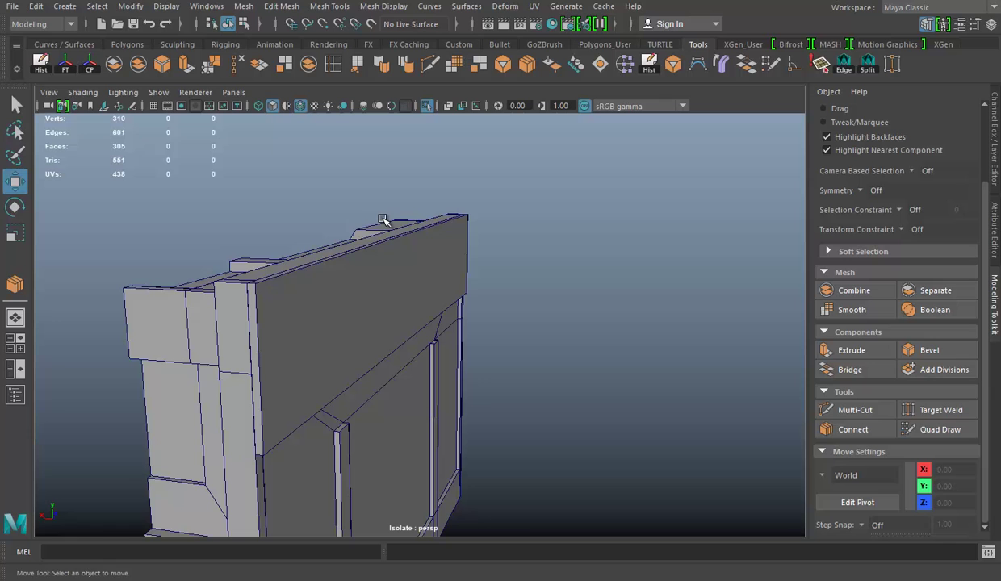
pyautogui.click(293, 298)
pyautogui.click(88, 67)
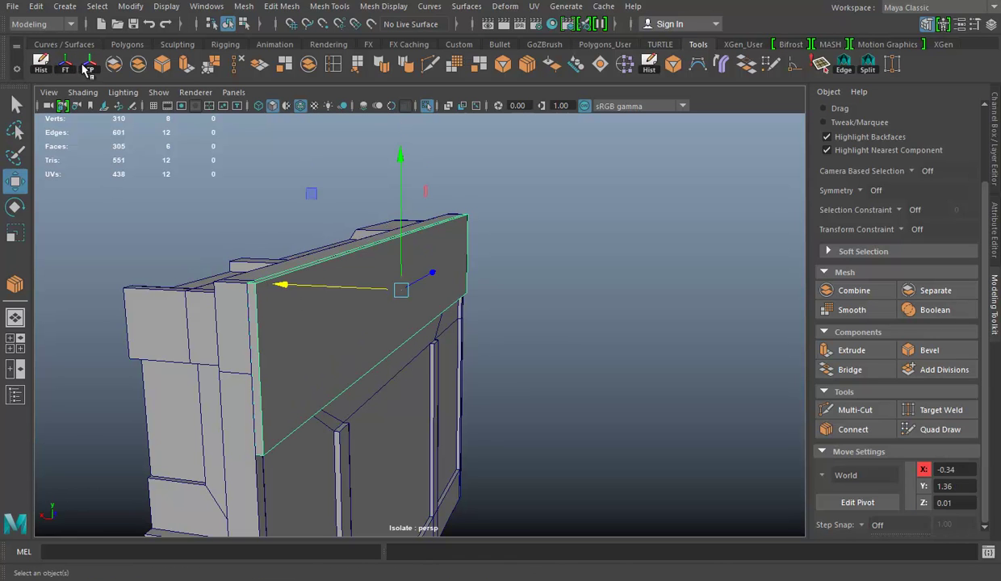
pyautogui.click(857, 430)
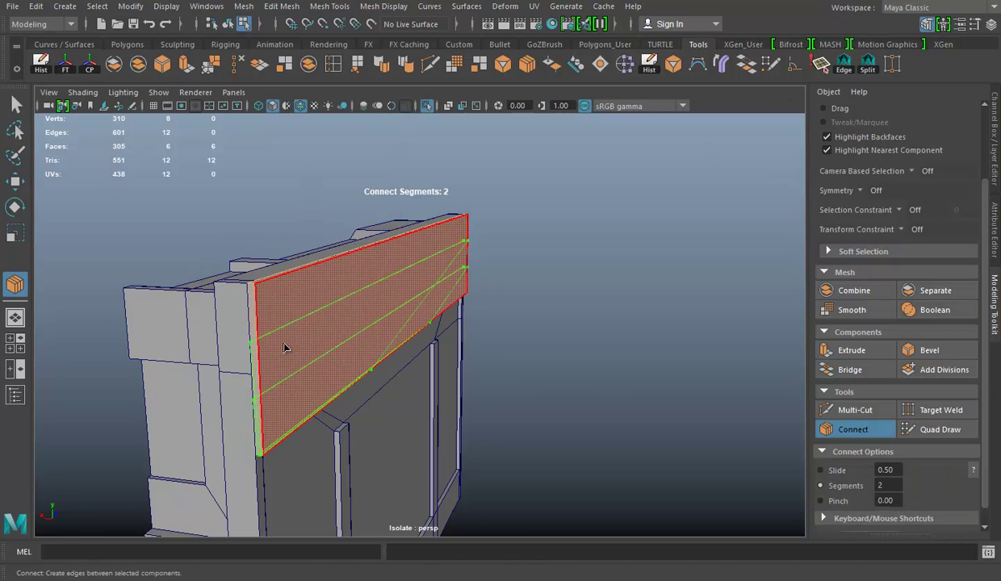
pyautogui.press('w')
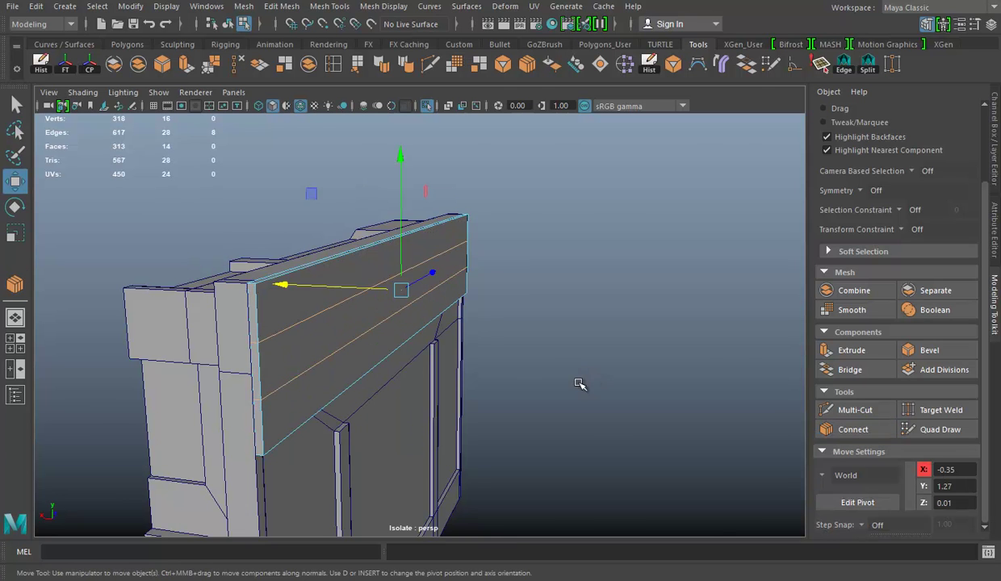
pyautogui.click(994, 299)
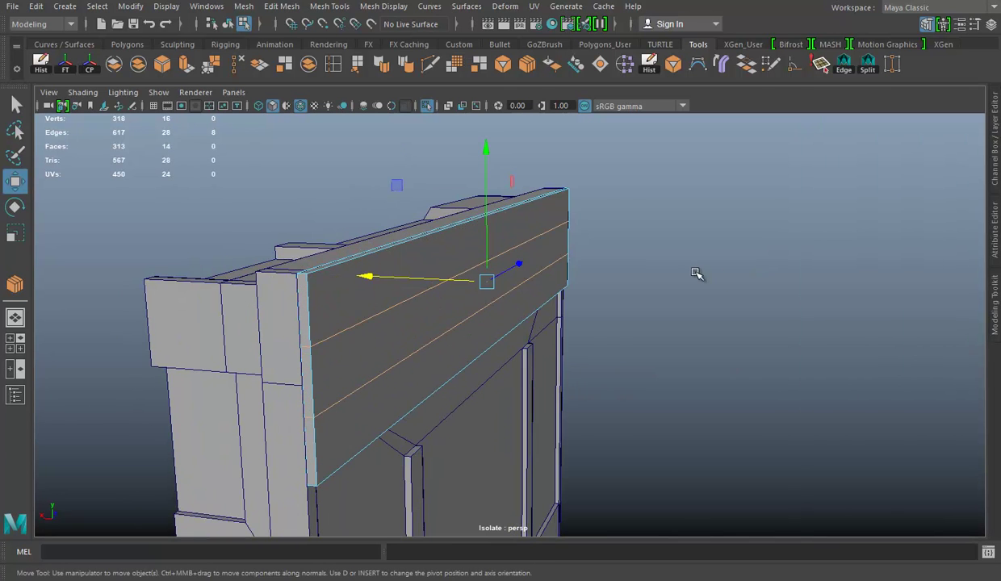
# Step: Scale the two new edges close together in Y, then select the upper and lower front faces
pyautogui.press('e')
pyautogui.press('r')
pyautogui.moveTo(484, 164); pyautogui.dragTo(500, 233)
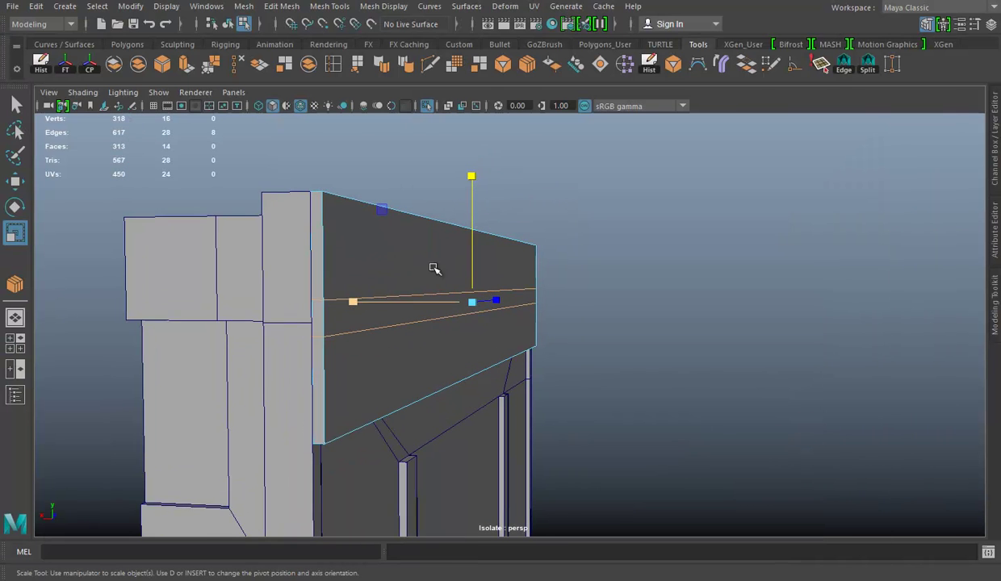
pyautogui.moveTo(472, 175); pyautogui.dragTo(472, 190)
pyautogui.moveTo(629, 241); pyautogui.dragTo(642, 232, button='right')
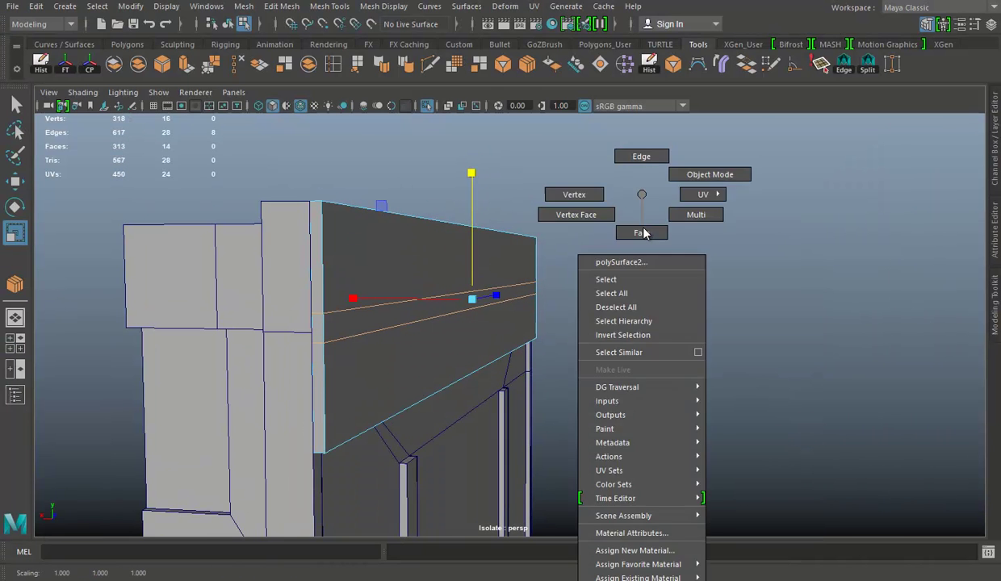
pyautogui.click(451, 326)
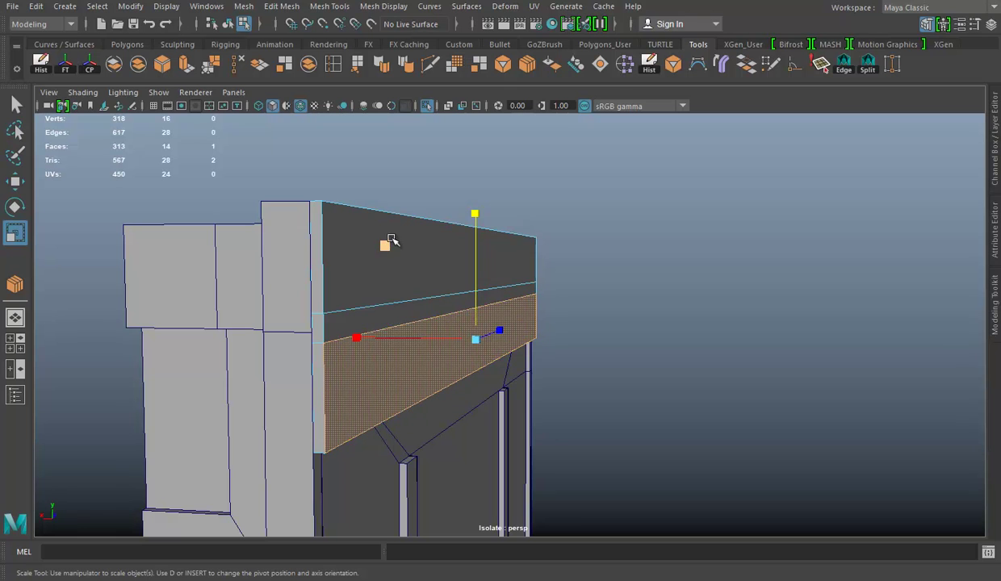
pyautogui.keyDown('shift'); pyautogui.click(352, 242); pyautogui.keyUp('shift')
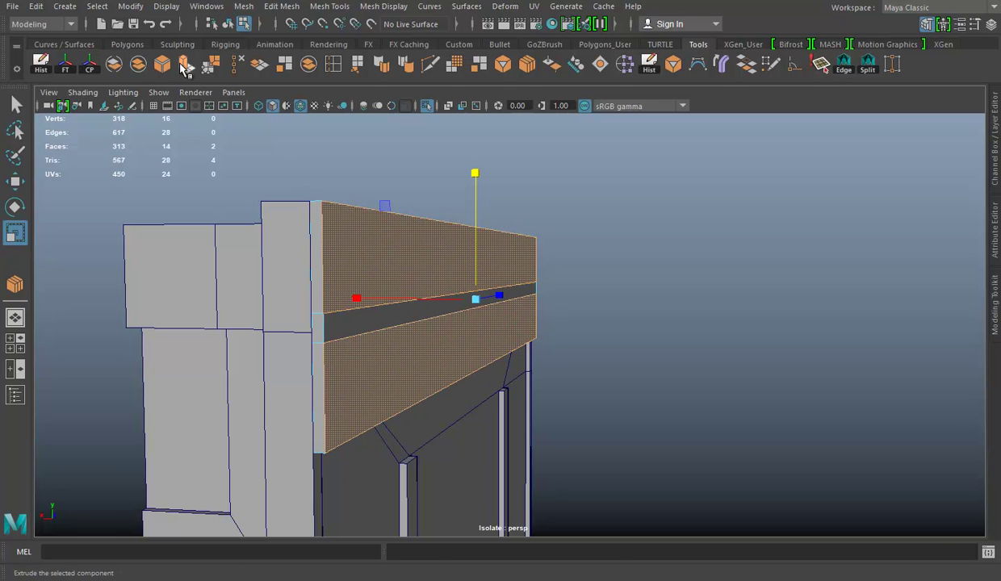
# Step: Extrude the two selected band faces outward to raise them into ridges
pyautogui.click(186, 64)
pyautogui.moveTo(531, 286)
pyautogui.keyDown('alt'); pyautogui.mouseDown()
pyautogui.moveTo(570, 277)
pyautogui.moveTo(559, 253)
pyautogui.mouseUp(); pyautogui.keyUp('alt')
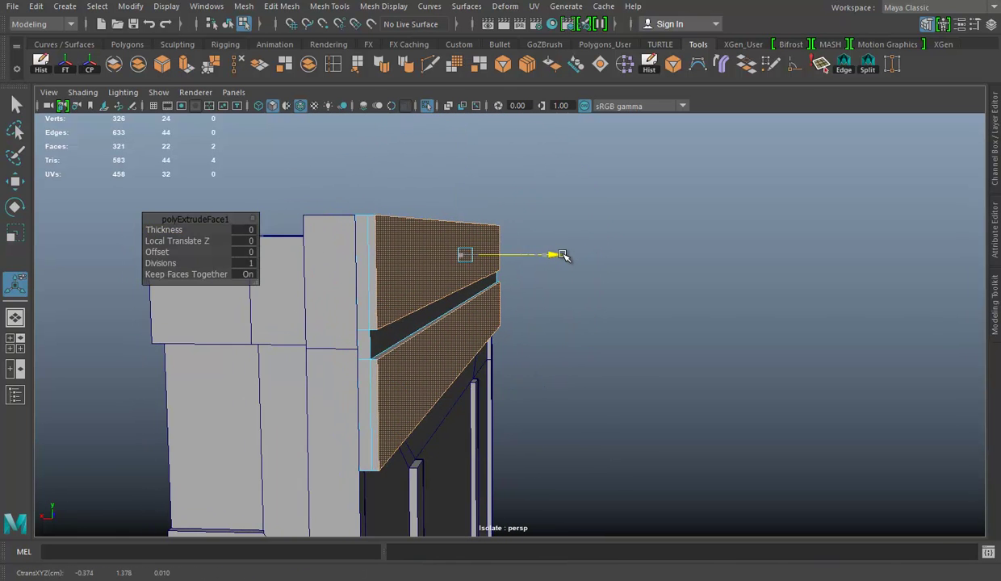
pyautogui.click(677, 369)
# Step: Scale the upper band's two edges together to slant its ridge
pyautogui.moveTo(480, 195); pyautogui.dragTo(479, 299, button='right')
pyautogui.press('F10')
pyautogui.click(404, 346)
pyautogui.moveTo(451, 338)
pyautogui.keyDown('alt'); pyautogui.mouseDown()
pyautogui.moveTo(379, 257)
pyautogui.moveTo(457, 255)
pyautogui.mouseUp(); pyautogui.keyUp('alt')
pyautogui.keyDown('shift'); pyautogui.click(380, 242); pyautogui.keyUp('shift')
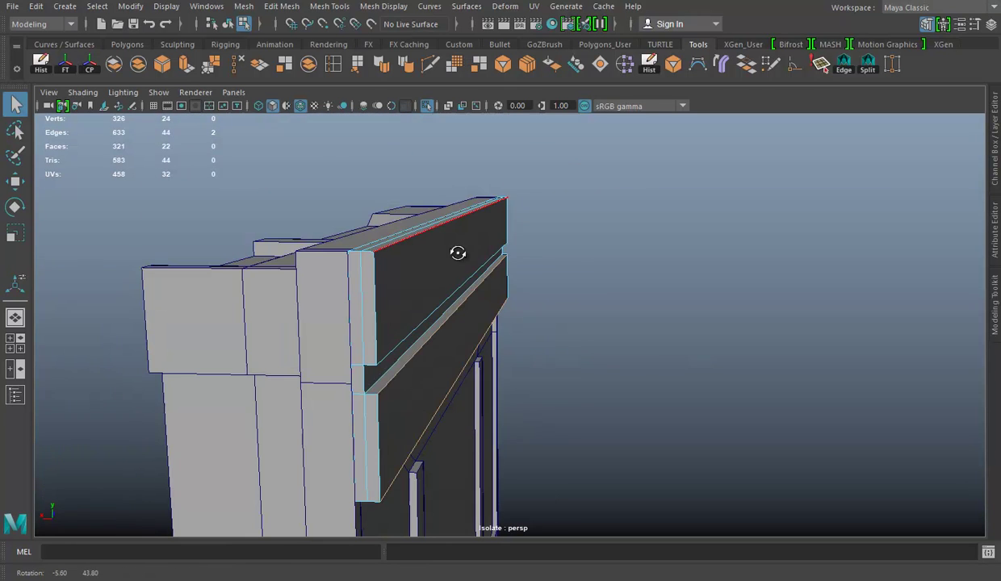
pyautogui.press('e')
pyautogui.press('r')
pyautogui.moveTo(471, 217)
pyautogui.mouseDown()
pyautogui.moveTo(472, 247)
pyautogui.moveTo(402, 261)
pyautogui.mouseUp()
# Step: Scale the other band's edge pair closer together to bevel the second ridge
pyautogui.click(403, 258)
pyautogui.moveTo(462, 279)
pyautogui.keyDown('alt'); pyautogui.mouseDown()
pyautogui.moveTo(378, 219)
pyautogui.moveTo(480, 196)
pyautogui.mouseUp(); pyautogui.keyUp('alt')
pyautogui.keyDown('shift'); pyautogui.click(378, 219); pyautogui.keyUp('shift')
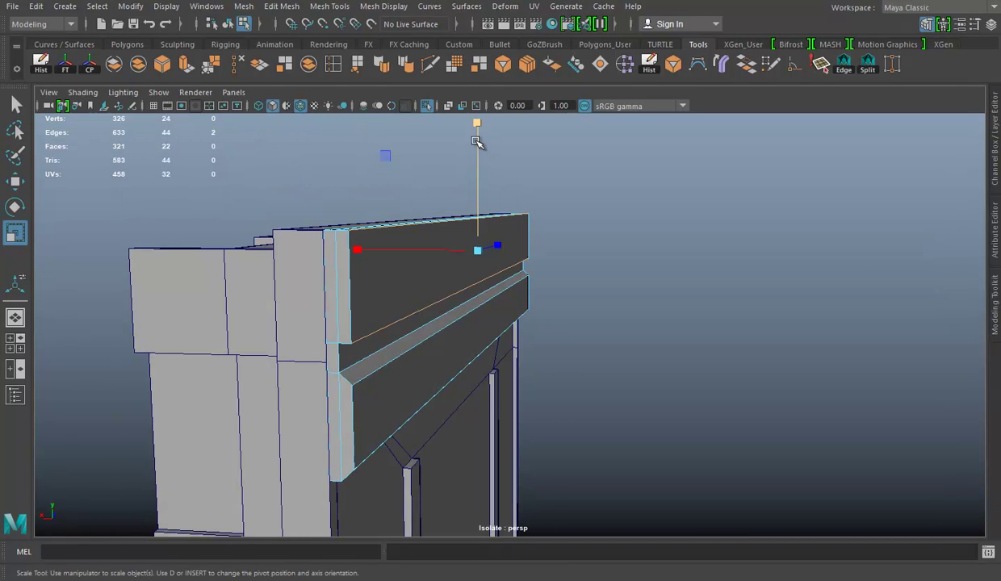
pyautogui.moveTo(476, 141); pyautogui.dragTo(481, 154)
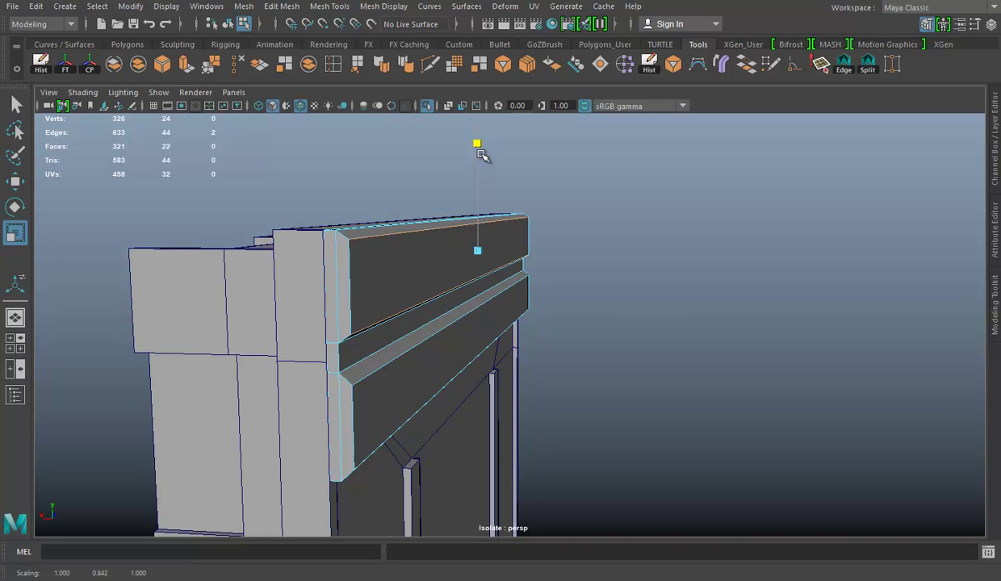
pyautogui.moveTo(481, 154); pyautogui.dragTo(482, 160)
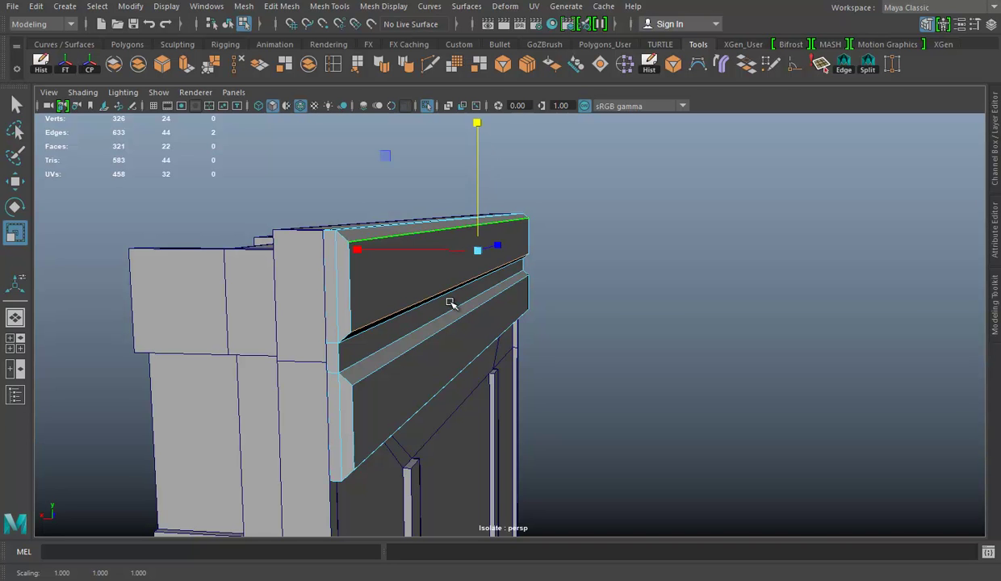
# Step: Save the scene as ammo.mb
pyautogui.keyDown('alt'); pyautogui.moveTo(449, 302); pyautogui.dragTo(450, 297); pyautogui.keyUp('alt')
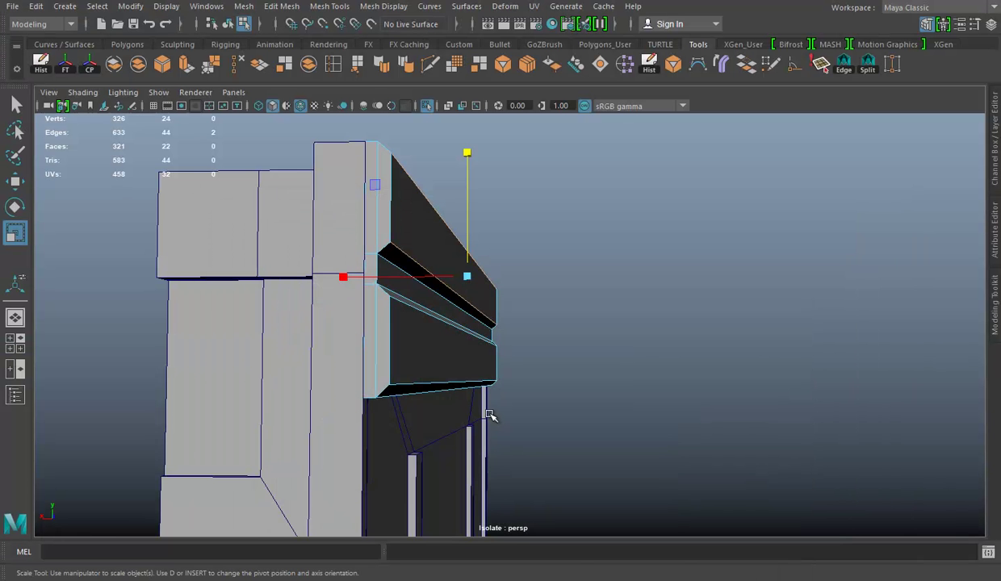
pyautogui.moveTo(487, 415)
pyautogui.keyDown('alt'); pyautogui.mouseDown()
pyautogui.moveTo(476, 391)
pyautogui.moveTo(497, 328)
pyautogui.moveTo(486, 347)
pyautogui.moveTo(496, 335)
pyautogui.moveTo(469, 331)
pyautogui.mouseUp(); pyautogui.keyUp('alt')
pyautogui.hotkey('ctrl', 's')
pyautogui.moveTo(456, 194); pyautogui.dragTo(565, 170, button='right')
pyautogui.moveTo(565, 169)
pyautogui.keyDown('alt'); pyautogui.mouseDown()
pyautogui.moveTo(607, 257)
pyautogui.moveTo(561, 241)
pyautogui.mouseUp(); pyautogui.keyUp('alt')
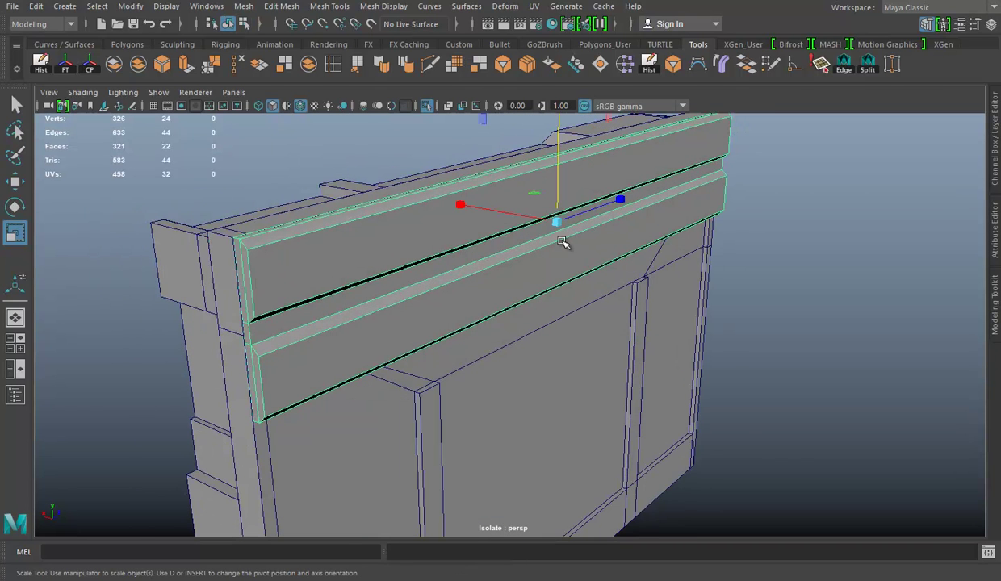
# Step: Isolate the rim panel and delete its top, narrow strip and large lower faces
pyautogui.click(428, 105)
pyautogui.moveTo(476, 257)
pyautogui.keyDown('alt'); pyautogui.mouseDown()
pyautogui.moveTo(544, 304)
pyautogui.moveTo(440, 117)
pyautogui.mouseUp(); pyautogui.keyUp('alt')
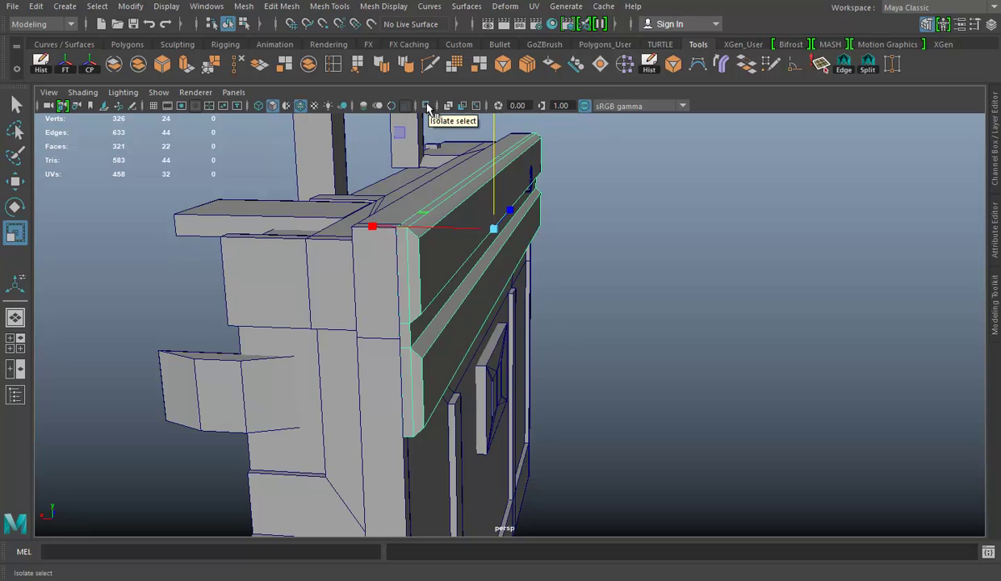
pyautogui.click(428, 105)
pyautogui.moveTo(480, 316)
pyautogui.keyDown('alt'); pyautogui.mouseDown()
pyautogui.moveTo(536, 328)
pyautogui.moveTo(682, 257)
pyautogui.mouseUp(); pyautogui.keyUp('alt')
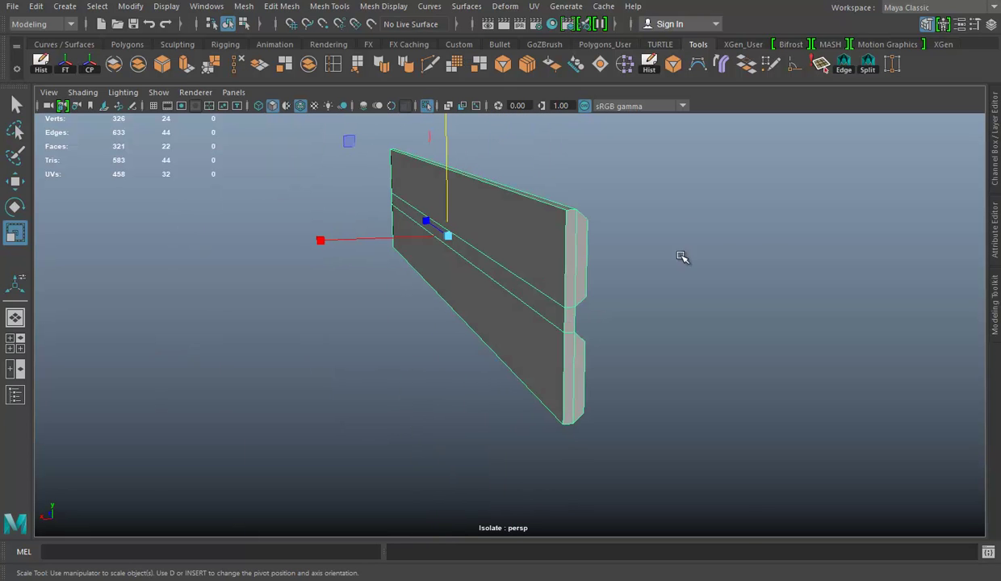
pyautogui.moveTo(682, 257); pyautogui.dragTo(693, 161, button='right')
pyautogui.click(529, 238)
pyautogui.press('Delete')
pyautogui.click(530, 295)
pyautogui.press('Delete')
pyautogui.click(523, 334)
pyautogui.press('Delete')
# Step: Cut a new edge into the panel and delete a stray panel edge
pyautogui.moveTo(541, 320)
pyautogui.keyDown('alt'); pyautogui.mouseDown()
pyautogui.moveTo(568, 297)
pyautogui.moveTo(552, 293)
pyautogui.moveTo(540, 265)
pyautogui.moveTo(578, 271)
pyautogui.moveTo(511, 250)
pyautogui.moveTo(545, 277)
pyautogui.moveTo(522, 241)
pyautogui.mouseUp(); pyautogui.keyUp('alt')
pyautogui.scroll(2, 528, 193)
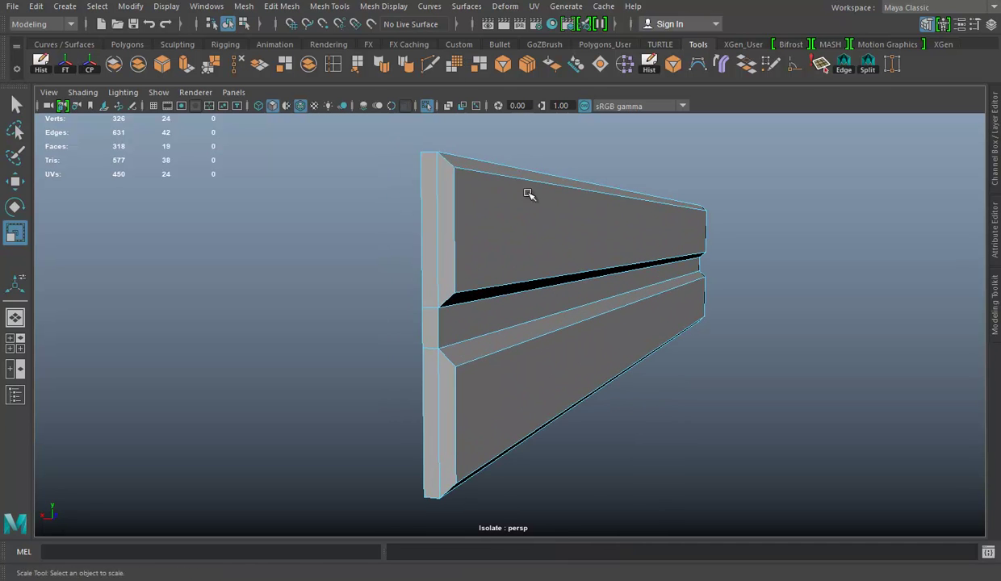
pyautogui.click(429, 63)
pyautogui.click(422, 306)
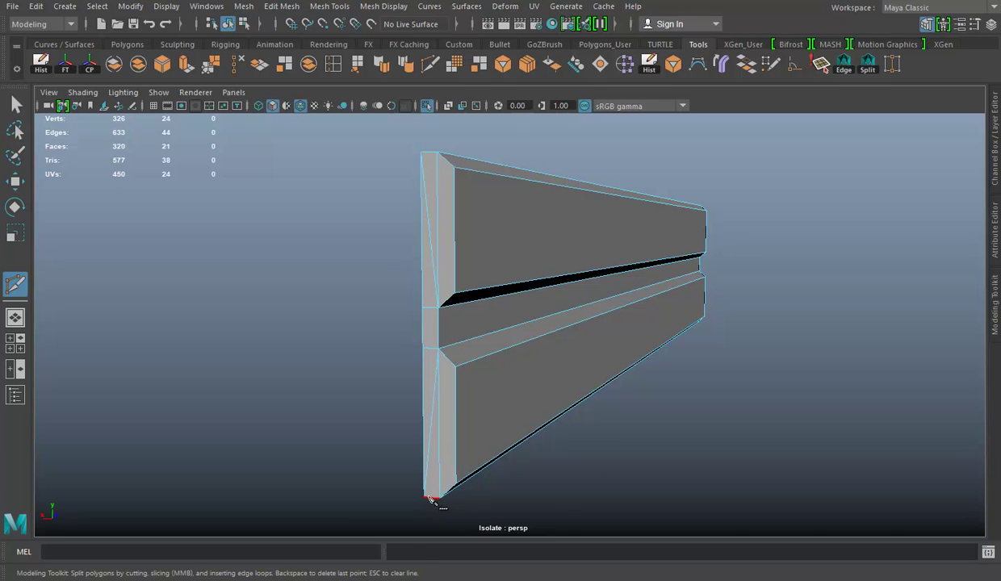
pyautogui.press('w')
pyautogui.moveTo(470, 193); pyautogui.dragTo(469, 155, button='right')
pyautogui.click(433, 340)
pyautogui.click(240, 64)
# Step: Delete the two horizontal edges on the panel's long side
pyautogui.press('r')
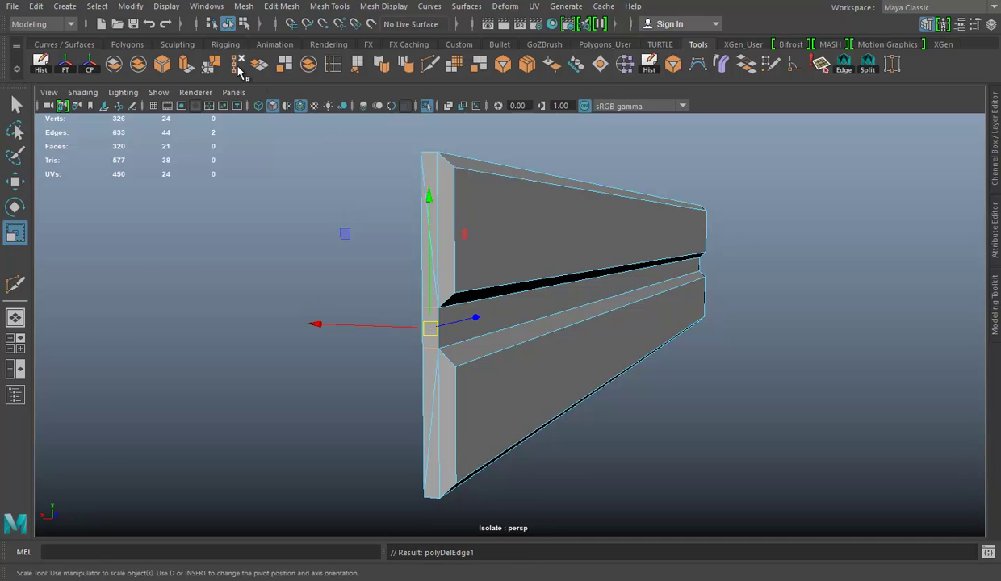
pyautogui.moveTo(435, 212)
pyautogui.keyDown('alt'); pyautogui.mouseDown()
pyautogui.moveTo(530, 289)
pyautogui.moveTo(474, 274)
pyautogui.moveTo(585, 296)
pyautogui.moveTo(598, 280)
pyautogui.moveTo(579, 274)
pyautogui.mouseUp(); pyautogui.keyUp('alt')
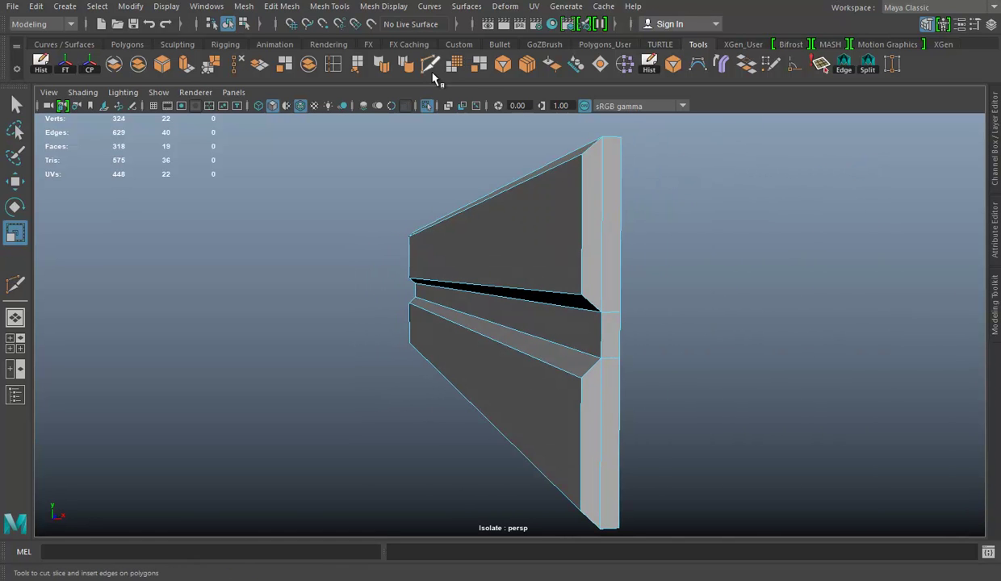
pyautogui.click(436, 71)
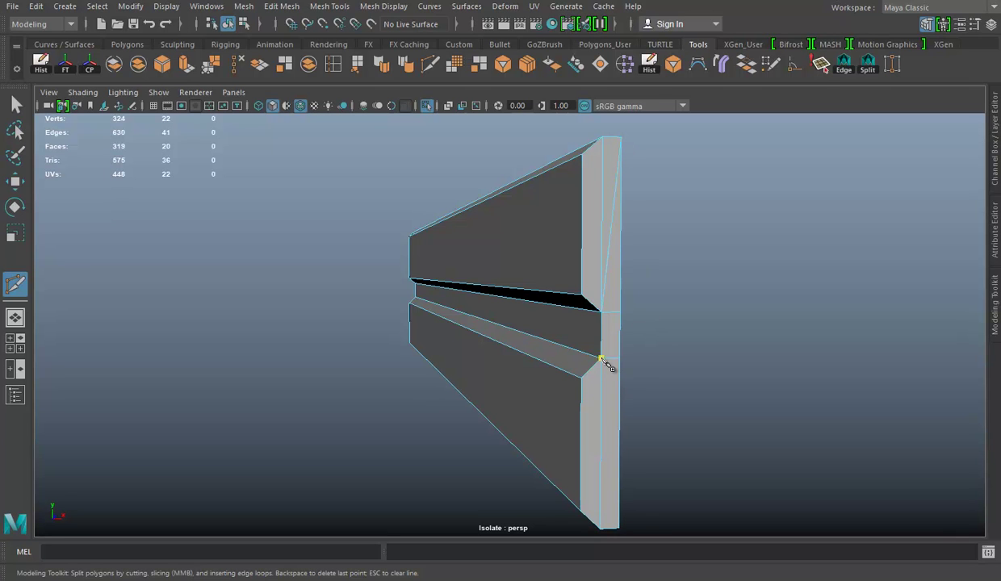
pyautogui.press('w')
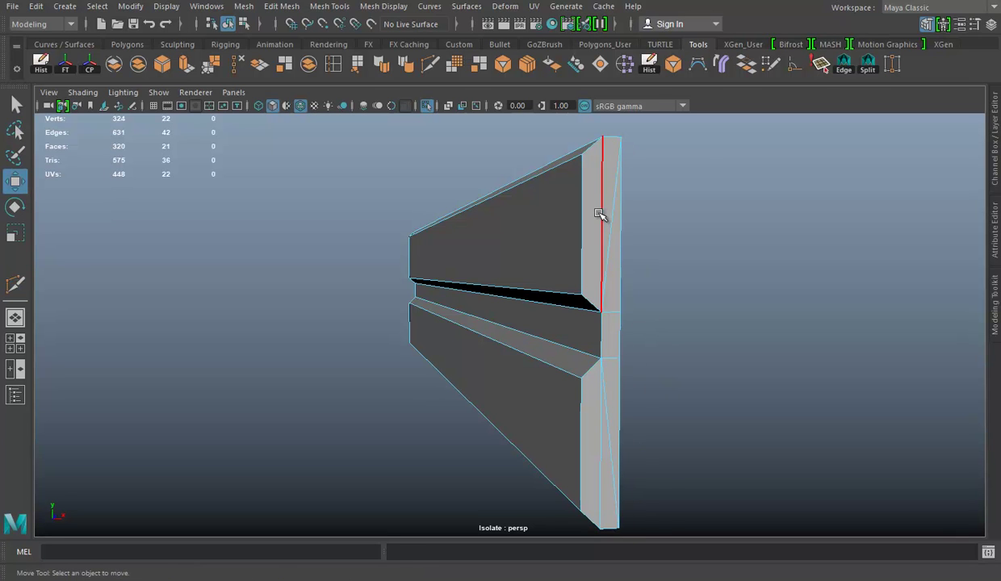
pyautogui.click(612, 311)
pyautogui.keyDown('shift'); pyautogui.click(612, 355); pyautogui.keyUp('shift')
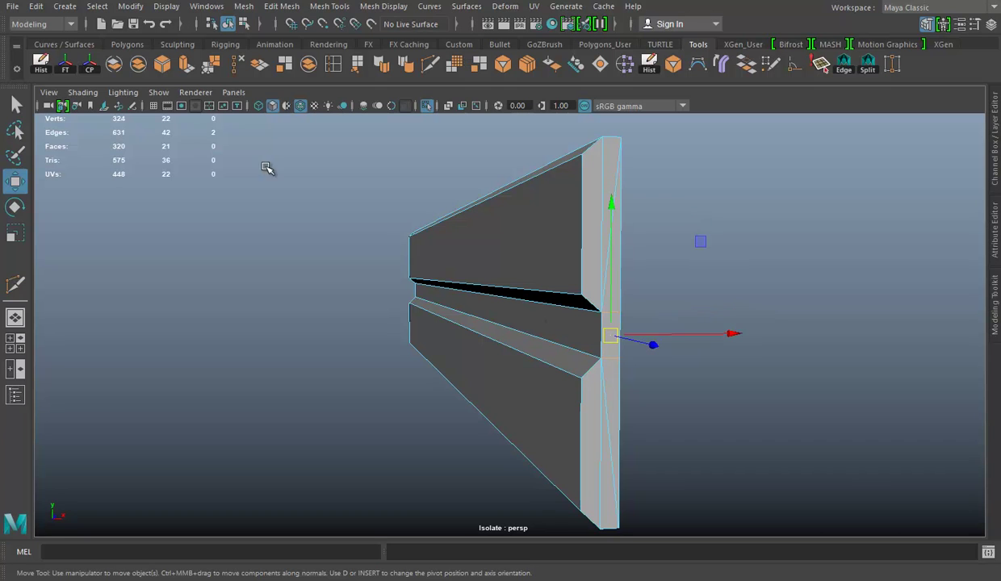
pyautogui.click(239, 66)
# Step: Scale the panel's end faces uniformly and shift them slightly along X
pyautogui.click(532, 226)
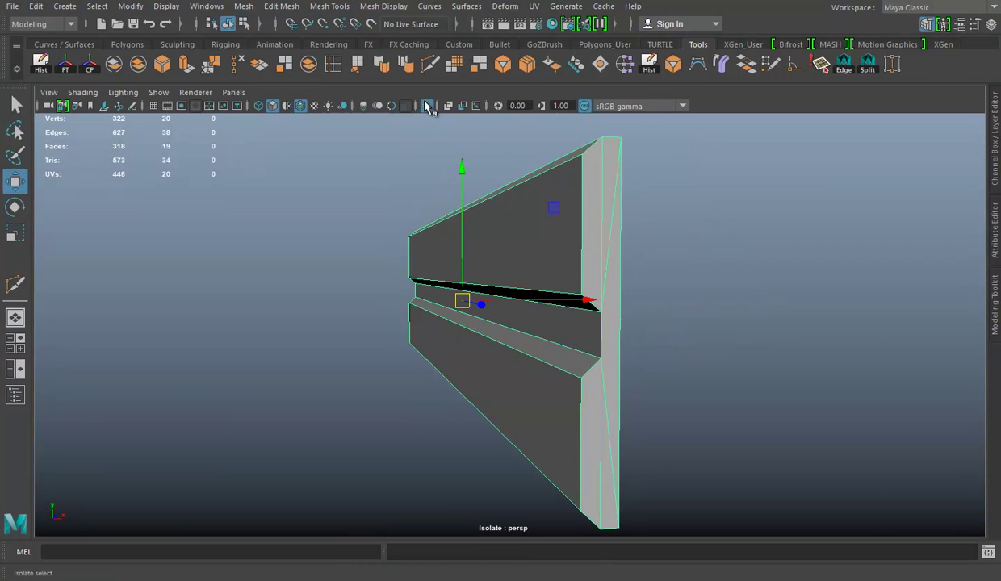
pyautogui.click(428, 107)
pyautogui.moveTo(543, 206)
pyautogui.keyDown('alt'); pyautogui.mouseDown()
pyautogui.moveTo(600, 227)
pyautogui.moveTo(685, 219)
pyautogui.moveTo(619, 261)
pyautogui.mouseUp(); pyautogui.keyUp('alt')
pyautogui.press('r')
pyautogui.moveTo(468, 262); pyautogui.dragTo(507, 276)
pyautogui.press('w')
pyautogui.moveTo(572, 253)
pyautogui.keyDown('alt'); pyautogui.mouseDown()
pyautogui.moveTo(521, 226)
pyautogui.moveTo(466, 228)
pyautogui.mouseUp(); pyautogui.keyUp('alt')
pyautogui.click(637, 226)
pyautogui.moveTo(637, 226)
pyautogui.keyDown('alt'); pyautogui.mouseDown()
pyautogui.moveTo(541, 201)
pyautogui.moveTo(556, 219)
pyautogui.moveTo(524, 189)
pyautogui.moveTo(478, 226)
pyautogui.mouseUp(); pyautogui.keyUp('alt')
# Step: Select the face loop around the crate's lower body
pyautogui.doubleClick(442, 259)
pyautogui.keyDown('alt'); pyautogui.moveTo(442, 259); pyautogui.dragTo(476, 262); pyautogui.keyUp('alt')
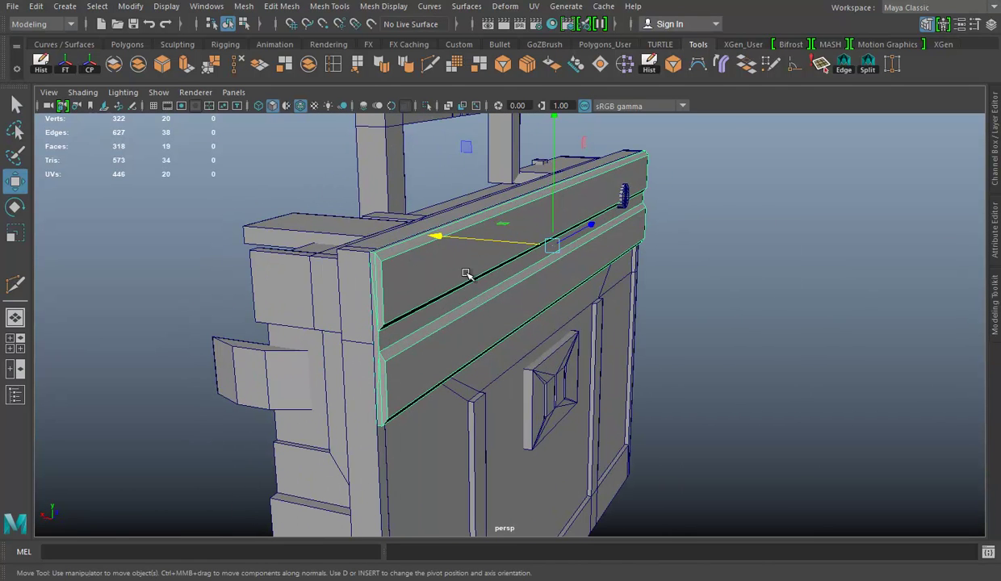
pyautogui.doubleClick(454, 438)
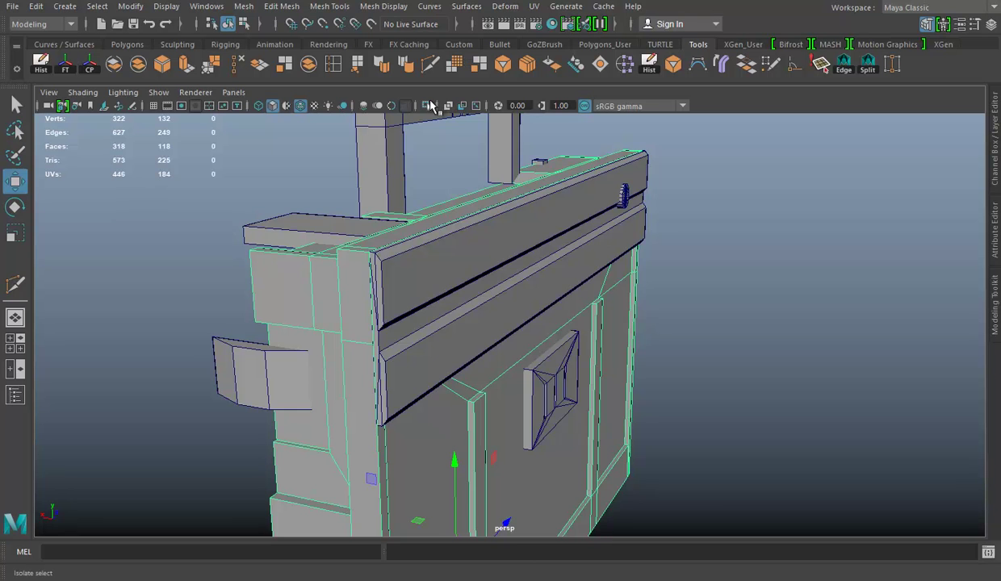
# Step: Isolate the body mesh to inspect it and save the scene
pyautogui.click(427, 106)
pyautogui.moveTo(492, 237)
pyautogui.keyDown('alt'); pyautogui.mouseDown()
pyautogui.moveTo(525, 326)
pyautogui.moveTo(509, 293)
pyautogui.moveTo(565, 264)
pyautogui.moveTo(562, 248)
pyautogui.moveTo(438, 236)
pyautogui.moveTo(433, 218)
pyautogui.mouseUp(); pyautogui.keyUp('alt')
pyautogui.moveTo(696, 317)
pyautogui.keyDown('alt'); pyautogui.mouseDown()
pyautogui.moveTo(670, 335)
pyautogui.moveTo(603, 346)
pyautogui.mouseUp(); pyautogui.keyUp('alt')
pyautogui.hotkey('ctrl', 's')
# Step: Isolate the crate body and select an edge at its upper corner
pyautogui.click(428, 113)
pyautogui.moveTo(452, 137)
pyautogui.keyDown('alt'); pyautogui.mouseDown()
pyautogui.moveTo(536, 172)
pyautogui.moveTo(742, 334)
pyautogui.moveTo(795, 353)
pyautogui.moveTo(679, 351)
pyautogui.mouseUp(); pyautogui.keyUp('alt')
pyautogui.keyDown('alt'); pyautogui.moveTo(711, 337); pyautogui.dragTo(576, 301, button='middle'); pyautogui.keyUp('alt')
pyautogui.moveTo(660, 322)
pyautogui.keyDown('alt'); pyautogui.mouseDown()
pyautogui.moveTo(677, 329)
pyautogui.moveTo(643, 334)
pyautogui.mouseUp(); pyautogui.keyUp('alt')
pyautogui.click(625, 402)
pyautogui.keyDown('alt'); pyautogui.moveTo(625, 402); pyautogui.dragTo(565, 387); pyautogui.keyUp('alt')
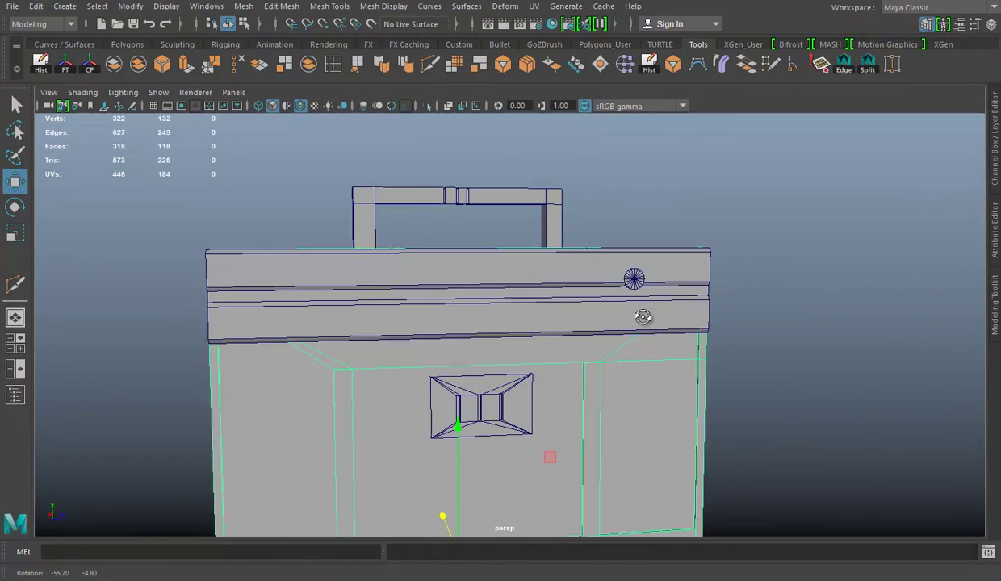
pyautogui.click(428, 107)
pyautogui.moveTo(485, 282)
pyautogui.keyDown('alt'); pyautogui.mouseDown()
pyautogui.moveTo(518, 325)
pyautogui.moveTo(603, 236)
pyautogui.moveTo(593, 250)
pyautogui.moveTo(641, 277)
pyautogui.moveTo(659, 263)
pyautogui.moveTo(559, 246)
pyautogui.mouseUp(); pyautogui.keyUp('alt')
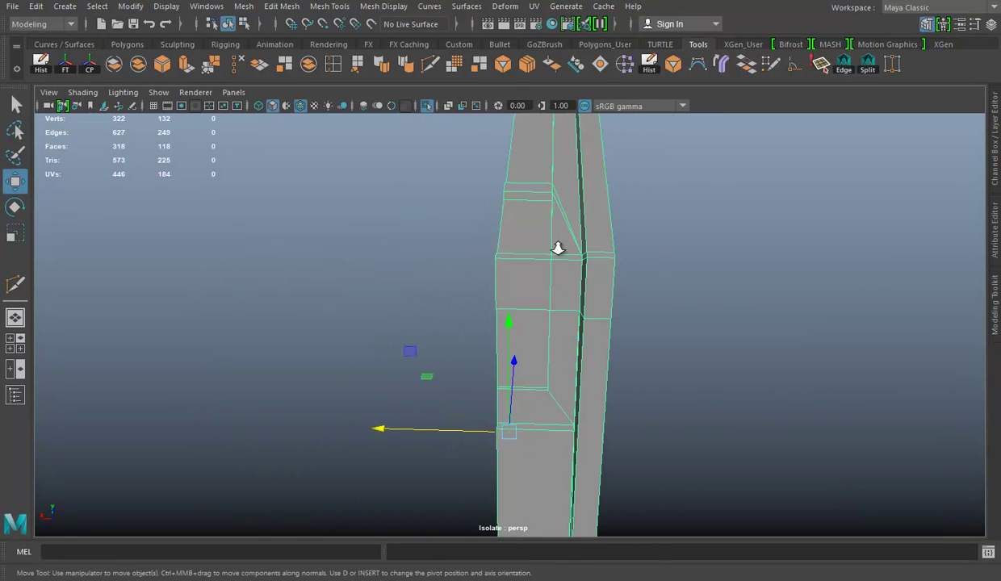
pyautogui.moveTo(591, 195); pyautogui.dragTo(592, 157, button='right')
pyautogui.moveTo(591, 156)
pyautogui.keyDown('alt'); pyautogui.mouseDown()
pyautogui.moveTo(562, 201)
pyautogui.moveTo(715, 223)
pyautogui.moveTo(563, 310)
pyautogui.moveTo(540, 297)
pyautogui.moveTo(495, 305)
pyautogui.mouseUp(); pyautogui.keyUp('alt')
pyautogui.click(562, 201)
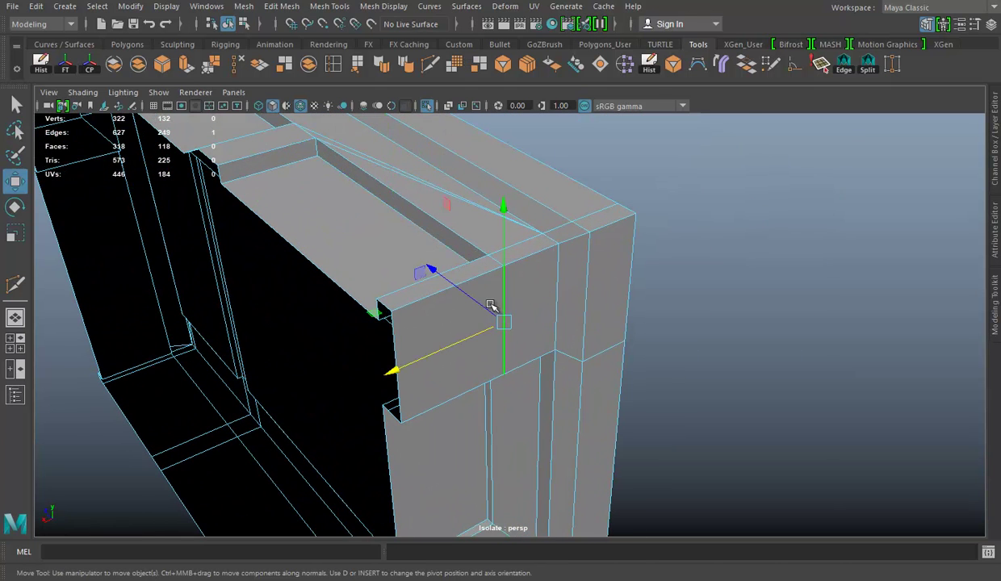
# Step: Cut a connecting edge at the corner and delete the ledge corner edge
pyautogui.keyDown('alt'); pyautogui.moveTo(567, 303); pyautogui.dragTo(603, 314, button='right'); pyautogui.keyUp('alt')
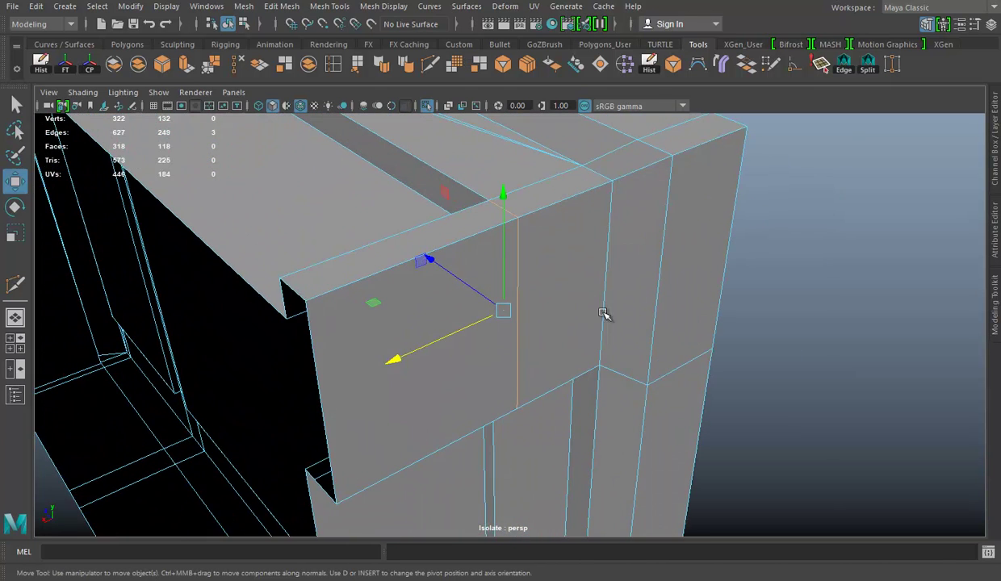
pyautogui.click(430, 67)
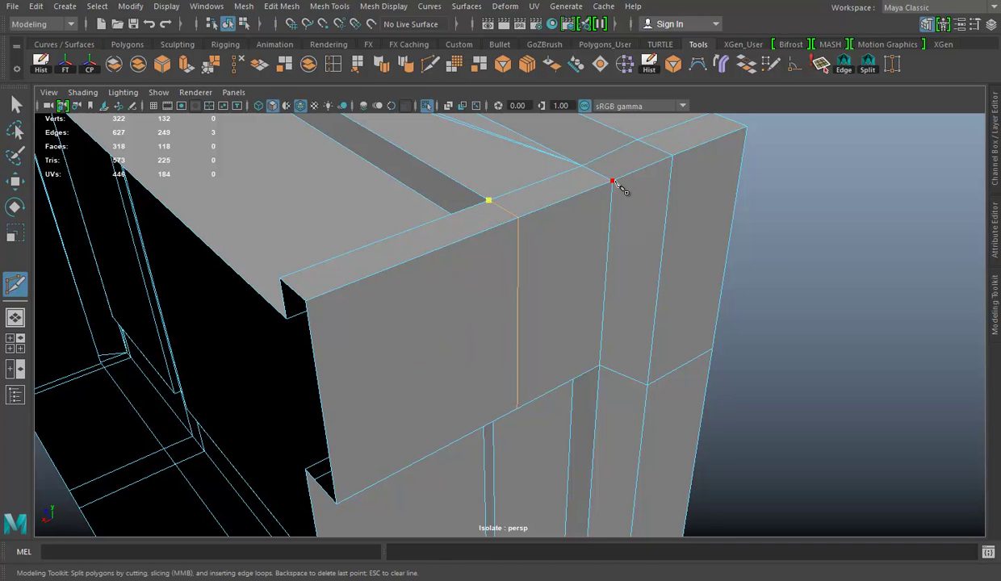
pyautogui.moveTo(549, 206)
pyautogui.keyDown('alt'); pyautogui.mouseDown()
pyautogui.moveTo(576, 167)
pyautogui.moveTo(523, 364)
pyautogui.moveTo(518, 239)
pyautogui.mouseUp(); pyautogui.keyUp('alt')
pyautogui.keyDown('alt'); pyautogui.moveTo(518, 239); pyautogui.dragTo(484, 311, button='middle'); pyautogui.keyUp('alt')
pyautogui.keyDown('alt'); pyautogui.moveTo(483, 312); pyautogui.dragTo(442, 226); pyautogui.keyUp('alt')
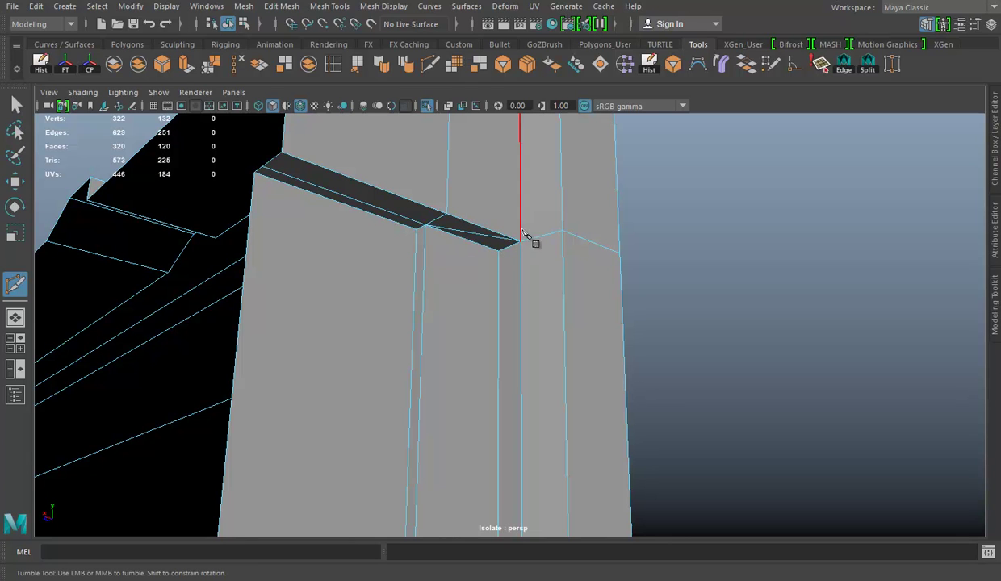
pyautogui.moveTo(471, 188); pyautogui.dragTo(471, 128, button='right')
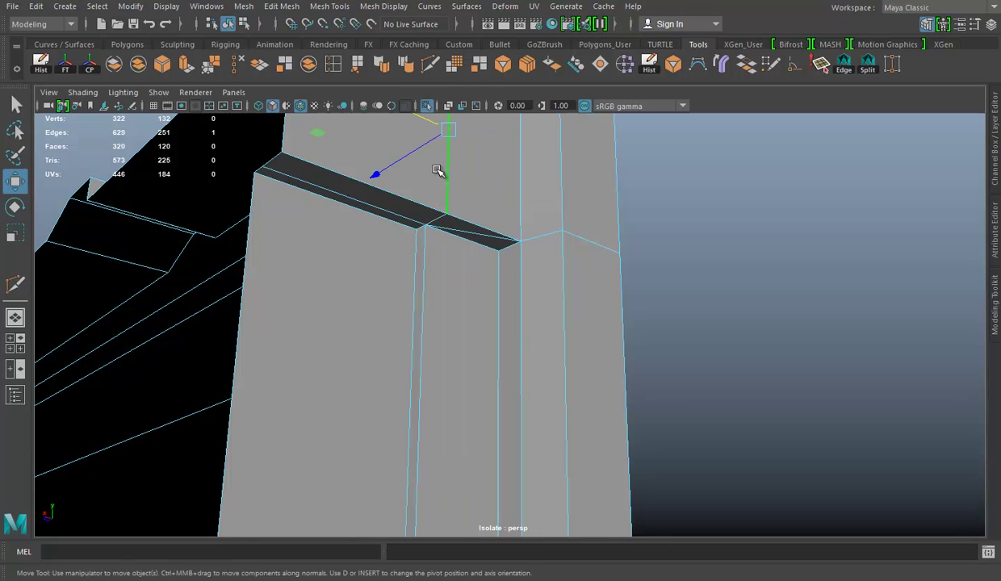
pyautogui.press('Delete')
# Step: Zoom in and select another redundant edge near the corner
pyautogui.keyDown('alt'); pyautogui.moveTo(491, 192); pyautogui.dragTo(506, 218, button='middle'); pyautogui.keyUp('alt')
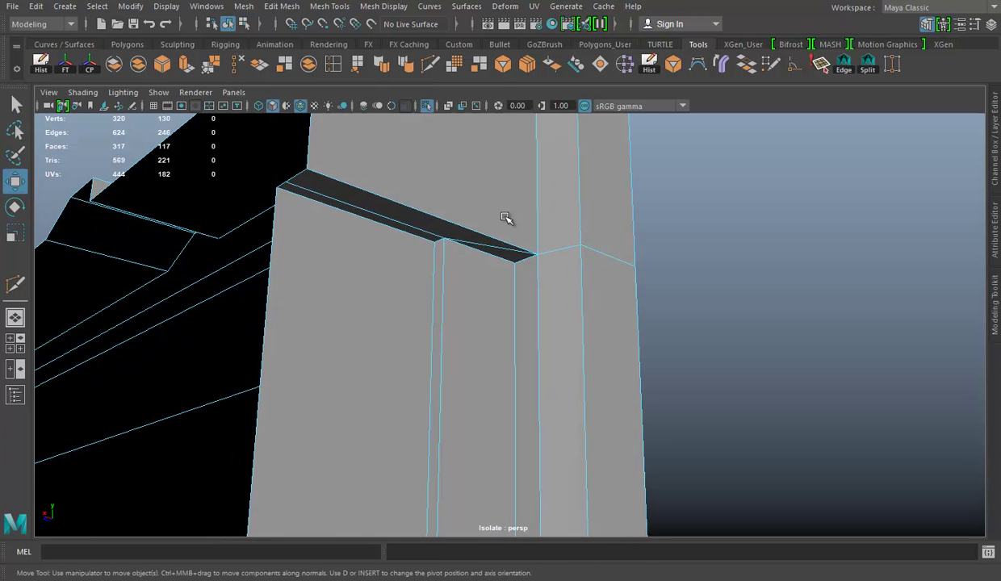
pyautogui.scroll(1, 477, 186)
pyautogui.scroll(1, 483, 197)
pyautogui.scroll(1, 488, 203)
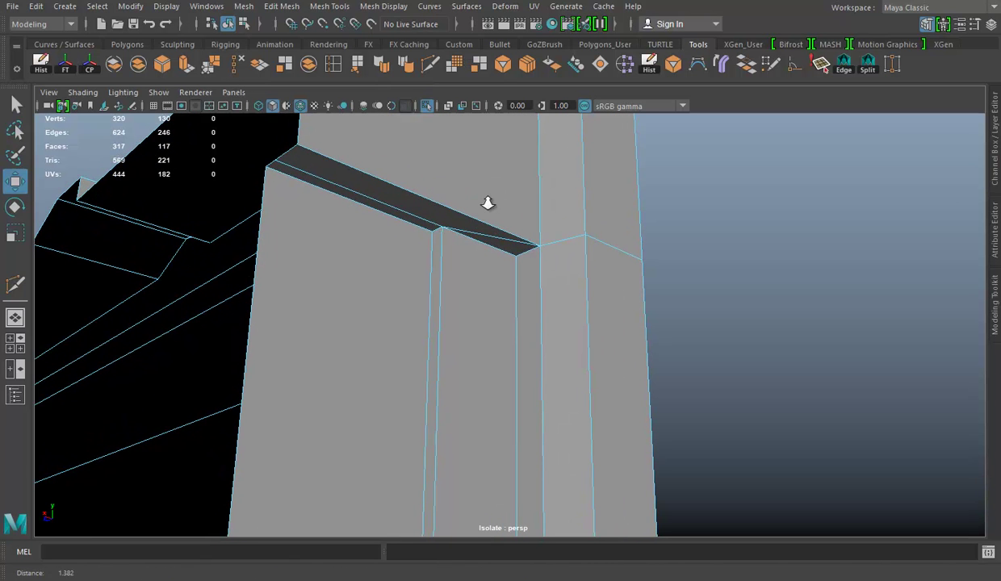
pyautogui.click(581, 246)
pyautogui.moveTo(581, 248)
pyautogui.keyDown('alt'); pyautogui.mouseDown()
pyautogui.moveTo(465, 237)
pyautogui.moveTo(472, 256)
pyautogui.moveTo(523, 216)
pyautogui.moveTo(500, 187)
pyautogui.moveTo(495, 139)
pyautogui.moveTo(570, 398)
pyautogui.moveTo(406, 143)
pyautogui.mouseUp(); pyautogui.keyUp('alt')
pyautogui.click(425, 71)
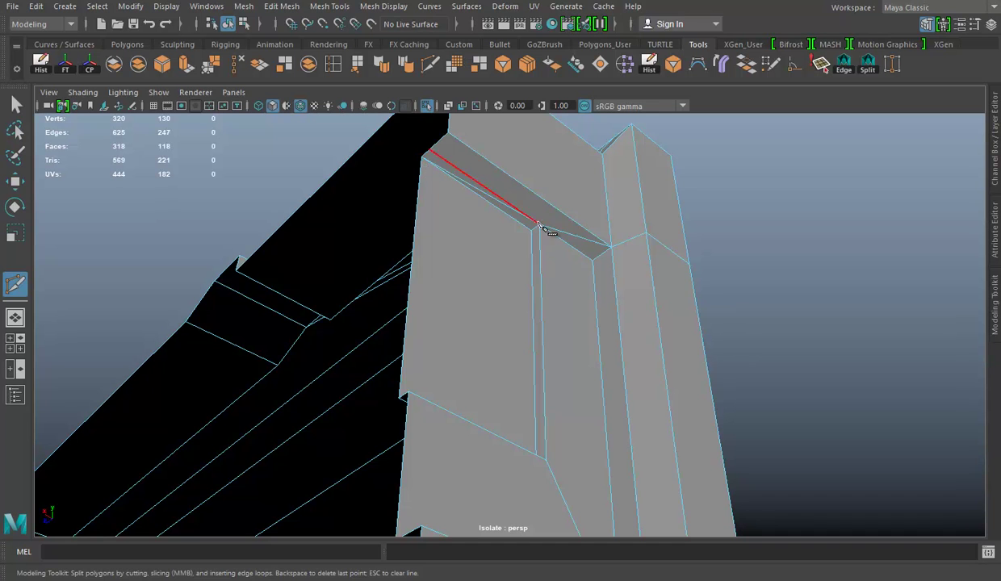
# Step: Delete two stray corner edges, placing a cut point on the top edge between them
pyautogui.press('w')
pyautogui.click(240, 71)
pyautogui.moveTo(500, 274)
pyautogui.keyDown('alt'); pyautogui.mouseDown()
pyautogui.moveTo(547, 286)
pyautogui.moveTo(565, 321)
pyautogui.moveTo(425, 294)
pyautogui.moveTo(626, 339)
pyautogui.moveTo(576, 291)
pyautogui.moveTo(603, 373)
pyautogui.moveTo(458, 286)
pyautogui.moveTo(499, 291)
pyautogui.moveTo(543, 329)
pyautogui.mouseUp(); pyautogui.keyUp('alt')
pyautogui.keyDown('shift'); pyautogui.moveTo(433, 130); pyautogui.dragTo(432, 177, button='right'); pyautogui.keyUp('shift')
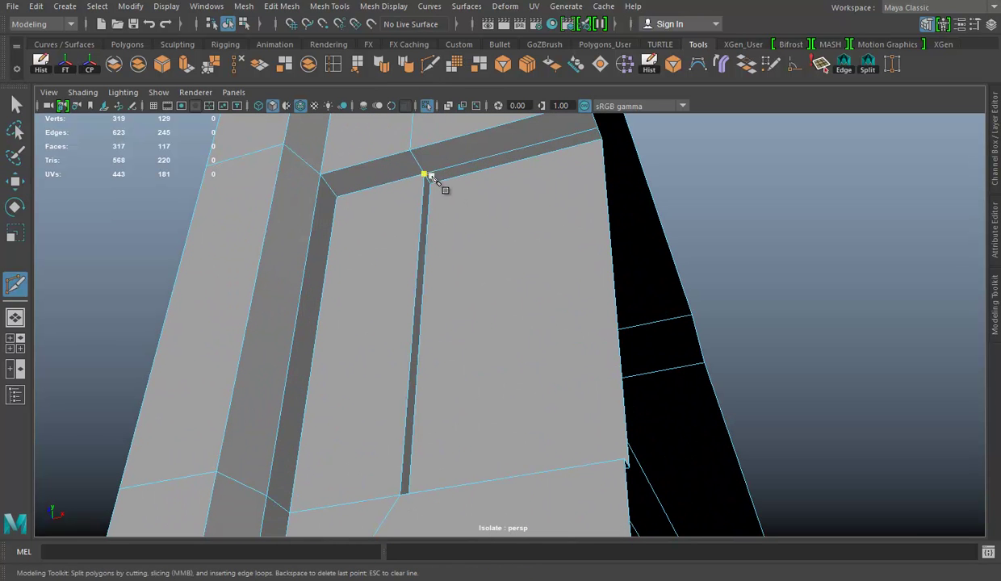
pyautogui.click(425, 173)
pyautogui.press('w')
pyautogui.moveTo(516, 148); pyautogui.dragTo(546, 132, button='right')
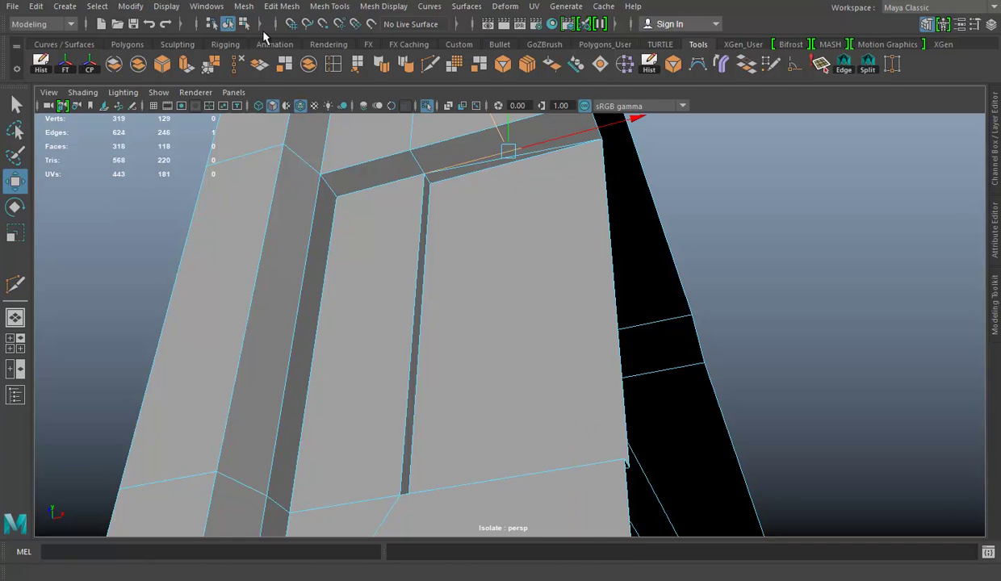
pyautogui.click(241, 69)
# Step: Delete the edge loop running across the body's upper face
pyautogui.keyDown('alt'); pyautogui.moveTo(484, 202); pyautogui.dragTo(527, 246); pyautogui.keyUp('alt')
pyautogui.scroll(-5, 500, 275)
pyautogui.moveTo(476, 301)
pyautogui.keyDown('alt'); pyautogui.mouseDown()
pyautogui.moveTo(487, 373)
pyautogui.moveTo(519, 357)
pyautogui.moveTo(614, 380)
pyautogui.moveTo(750, 361)
pyautogui.moveTo(734, 370)
pyautogui.mouseUp(); pyautogui.keyUp('alt')
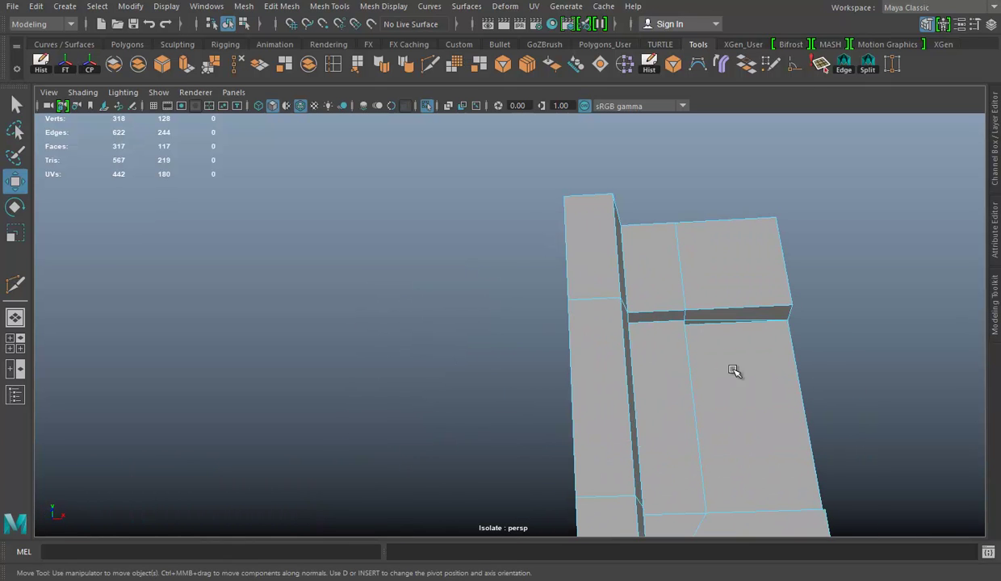
pyautogui.moveTo(680, 269)
pyautogui.keyDown('alt'); pyautogui.mouseDown()
pyautogui.moveTo(706, 402)
pyautogui.moveTo(614, 239)
pyautogui.mouseUp(); pyautogui.keyUp('alt')
pyautogui.scroll(2, 610, 284)
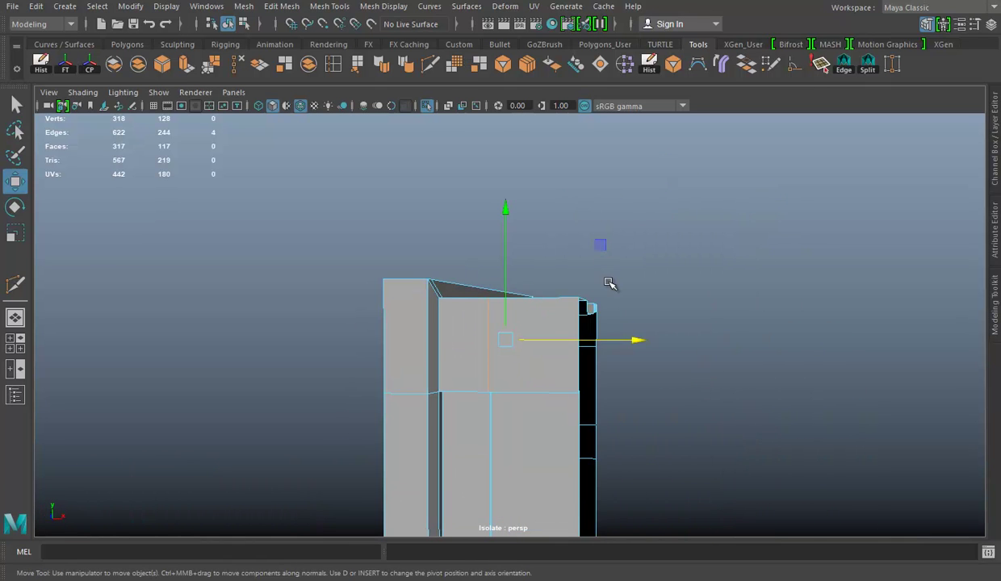
pyautogui.scroll(5, 650, 306)
pyautogui.moveTo(649, 306)
pyautogui.keyDown('alt'); pyautogui.mouseDown()
pyautogui.moveTo(666, 332)
pyautogui.moveTo(661, 320)
pyautogui.moveTo(633, 343)
pyautogui.moveTo(594, 241)
pyautogui.moveTo(512, 235)
pyautogui.moveTo(588, 285)
pyautogui.moveTo(672, 291)
pyautogui.moveTo(661, 266)
pyautogui.mouseUp(); pyautogui.keyUp('alt')
pyautogui.click(430, 64)
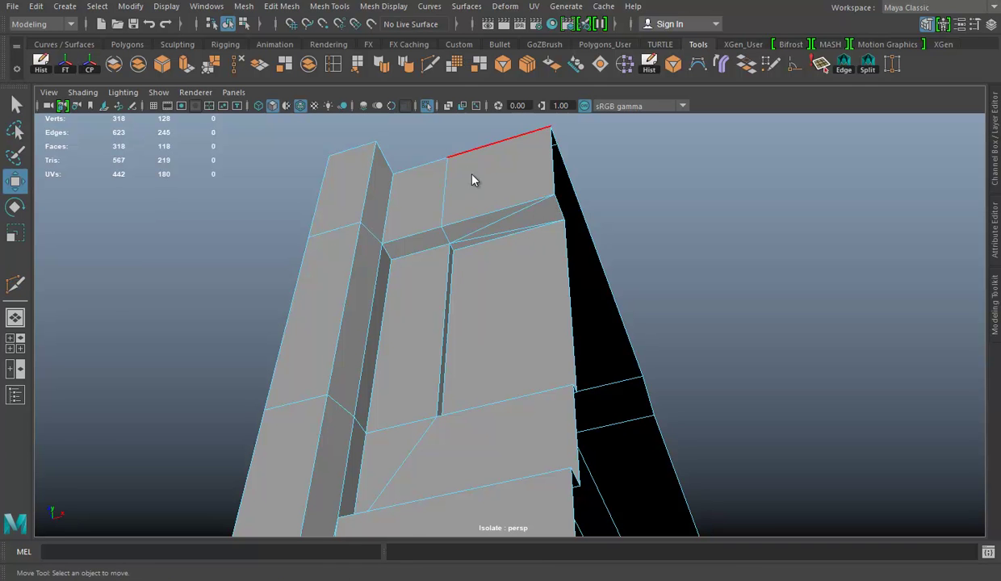
pyautogui.doubleClick(452, 194)
pyautogui.press('Delete')
pyautogui.moveTo(565, 274)
pyautogui.keyDown('alt'); pyautogui.mouseDown()
pyautogui.moveTo(626, 289)
pyautogui.moveTo(620, 373)
pyautogui.moveTo(684, 323)
pyautogui.moveTo(534, 264)
pyautogui.moveTo(584, 321)
pyautogui.moveTo(677, 282)
pyautogui.moveTo(661, 351)
pyautogui.moveTo(658, 235)
pyautogui.moveTo(625, 319)
pyautogui.moveTo(726, 436)
pyautogui.moveTo(598, 306)
pyautogui.moveTo(758, 299)
pyautogui.moveTo(820, 230)
pyautogui.moveTo(840, 268)
pyautogui.moveTo(655, 300)
pyautogui.mouseUp(); pyautogui.keyUp('alt')
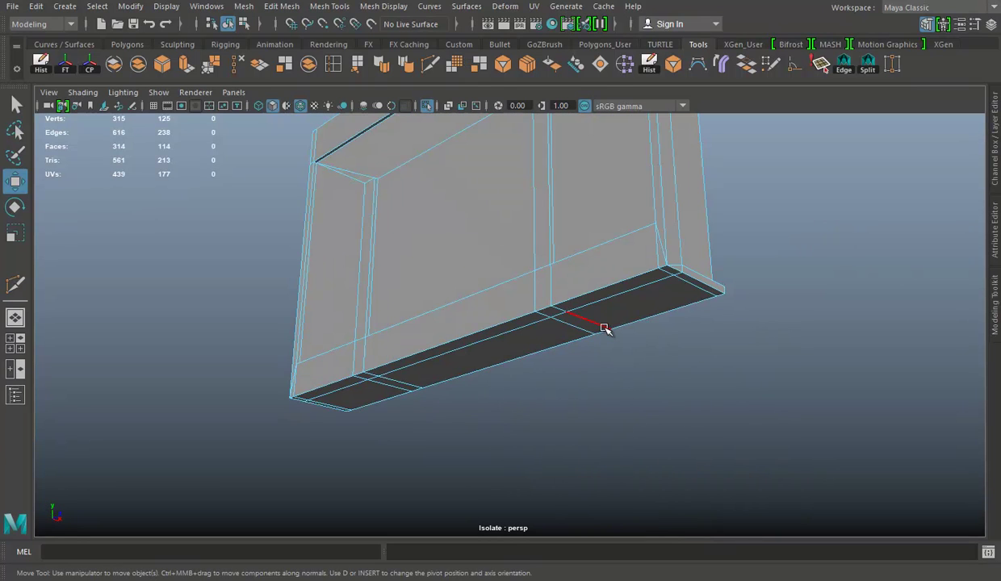
# Step: Draw a diagonal edge across the lower panel's corner
pyautogui.keyDown('alt'); pyautogui.moveTo(584, 275); pyautogui.dragTo(669, 352); pyautogui.keyUp('alt')
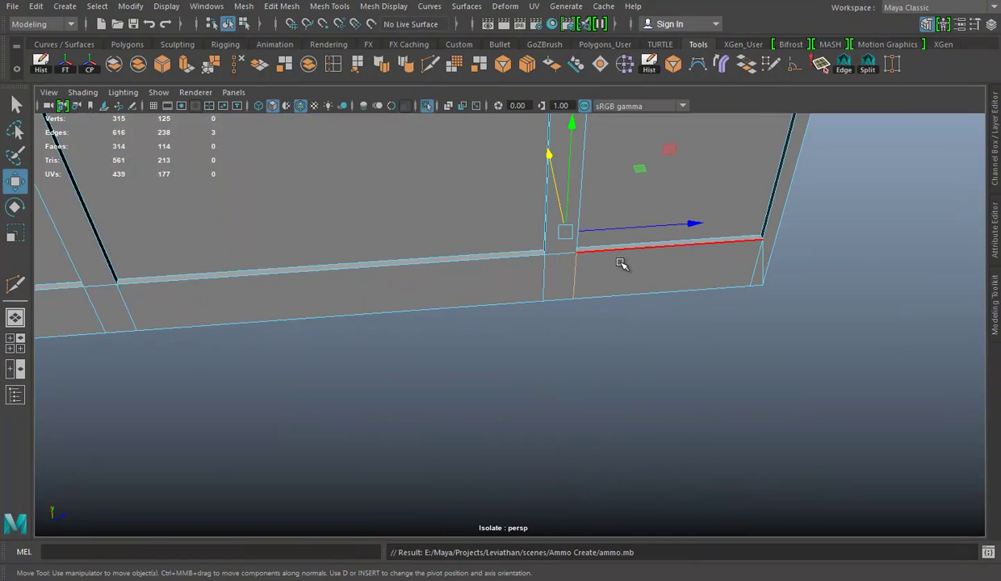
pyautogui.keyDown('alt'); pyautogui.moveTo(620, 264); pyautogui.dragTo(536, 328); pyautogui.keyUp('alt')
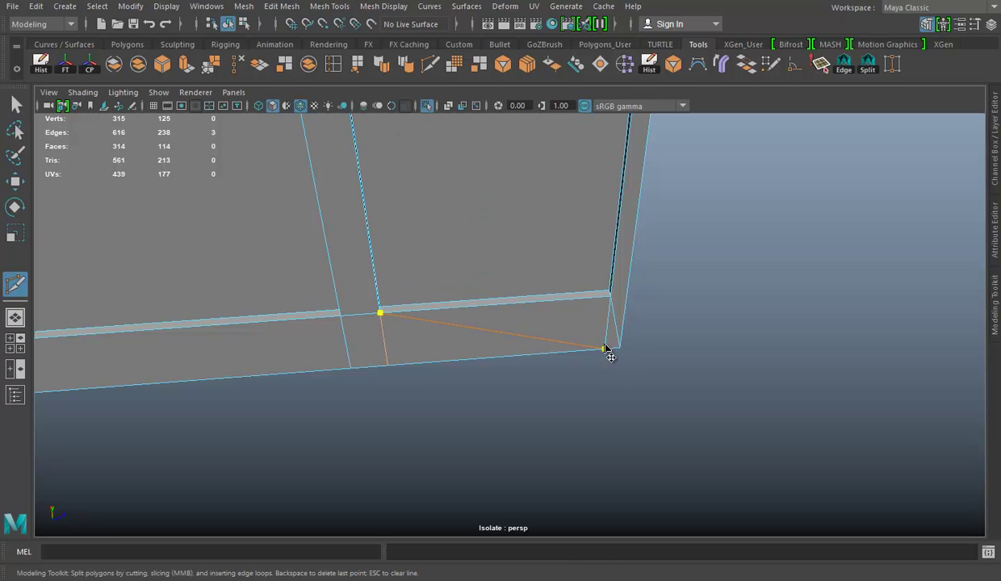
pyautogui.moveTo(669, 355)
pyautogui.keyDown('alt'); pyautogui.mouseDown()
pyautogui.moveTo(639, 353)
pyautogui.moveTo(648, 238)
pyautogui.moveTo(643, 272)
pyautogui.moveTo(601, 332)
pyautogui.mouseUp(); pyautogui.keyUp('alt')
pyautogui.rightClick(474, 313)
# Step: Delete the leftover vertical edge on the lower panel
pyautogui.moveTo(433, 330)
pyautogui.keyDown('alt'); pyautogui.mouseDown()
pyautogui.moveTo(457, 186)
pyautogui.moveTo(216, 116)
pyautogui.mouseUp(); pyautogui.keyUp('alt')
pyautogui.moveTo(452, 267)
pyautogui.keyDown('alt'); pyautogui.mouseDown()
pyautogui.moveTo(378, 331)
pyautogui.moveTo(438, 303)
pyautogui.moveTo(512, 302)
pyautogui.moveTo(419, 290)
pyautogui.moveTo(404, 270)
pyautogui.mouseUp(); pyautogui.keyUp('alt')
pyautogui.click(432, 70)
pyautogui.scroll(2, 466, 327)
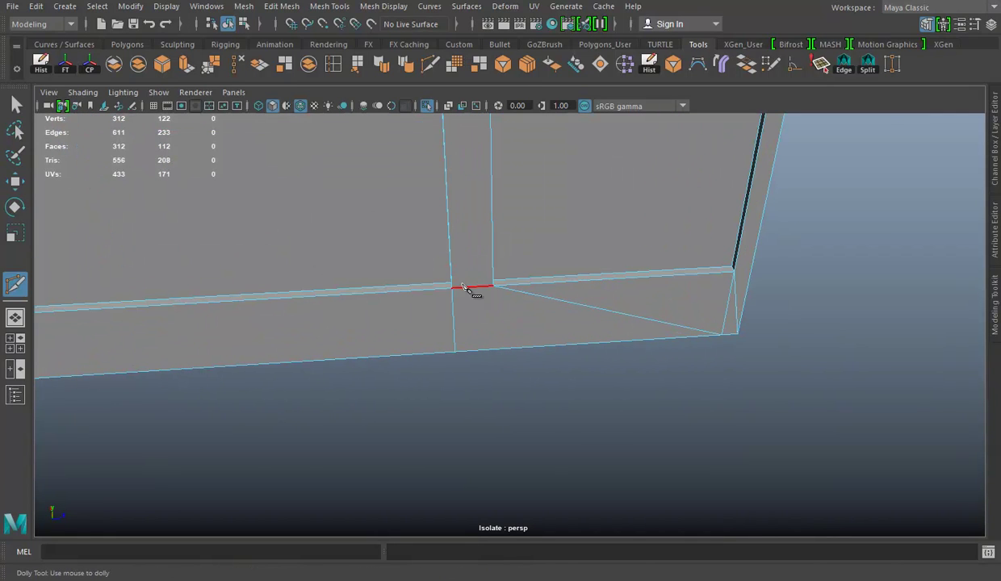
pyautogui.moveTo(757, 332)
pyautogui.keyDown('alt'); pyautogui.mouseDown()
pyautogui.moveTo(488, 308)
pyautogui.moveTo(499, 207)
pyautogui.mouseUp(); pyautogui.keyUp('alt')
pyautogui.press('w')
pyautogui.click(465, 314)
pyautogui.click(239, 65)
# Step: Orbit around the panel's underside to reach the next corner for cutting
pyautogui.moveTo(585, 277)
pyautogui.keyDown('alt'); pyautogui.mouseDown()
pyautogui.moveTo(643, 306)
pyautogui.moveTo(442, 284)
pyautogui.moveTo(496, 328)
pyautogui.moveTo(375, 308)
pyautogui.moveTo(373, 238)
pyautogui.moveTo(390, 212)
pyautogui.moveTo(580, 322)
pyautogui.moveTo(545, 324)
pyautogui.mouseUp(); pyautogui.keyUp('alt')
pyautogui.moveTo(383, 319)
pyautogui.keyDown('alt'); pyautogui.mouseDown()
pyautogui.moveTo(427, 297)
pyautogui.moveTo(434, 309)
pyautogui.mouseUp(); pyautogui.keyUp('alt')
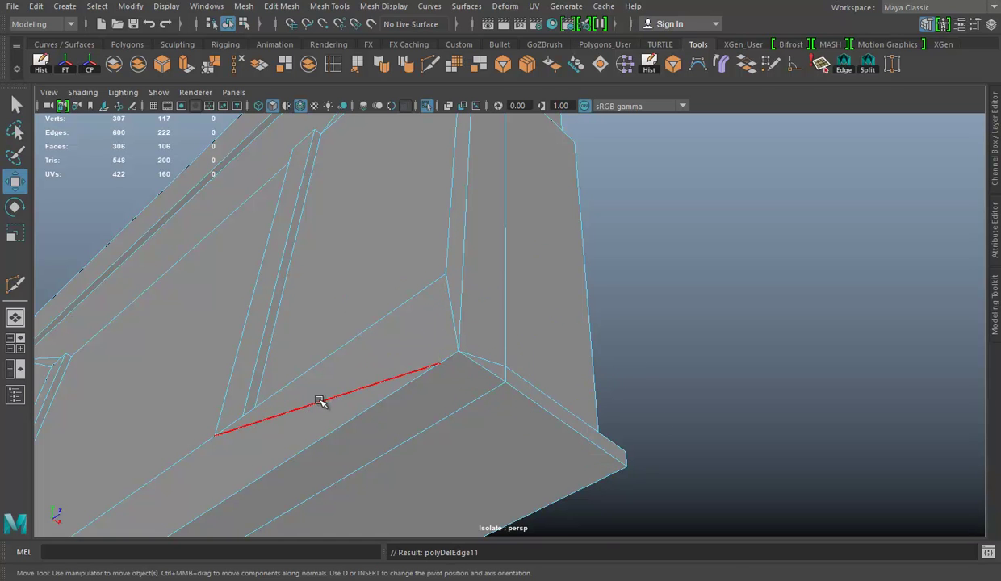
pyautogui.moveTo(515, 303)
pyautogui.keyDown('alt'); pyautogui.mouseDown()
pyautogui.moveTo(398, 359)
pyautogui.moveTo(391, 308)
pyautogui.moveTo(659, 344)
pyautogui.moveTo(386, 139)
pyautogui.mouseUp(); pyautogui.keyUp('alt')
pyautogui.keyDown('shift'); pyautogui.moveTo(349, 232); pyautogui.dragTo(355, 271, button='right'); pyautogui.keyUp('shift')
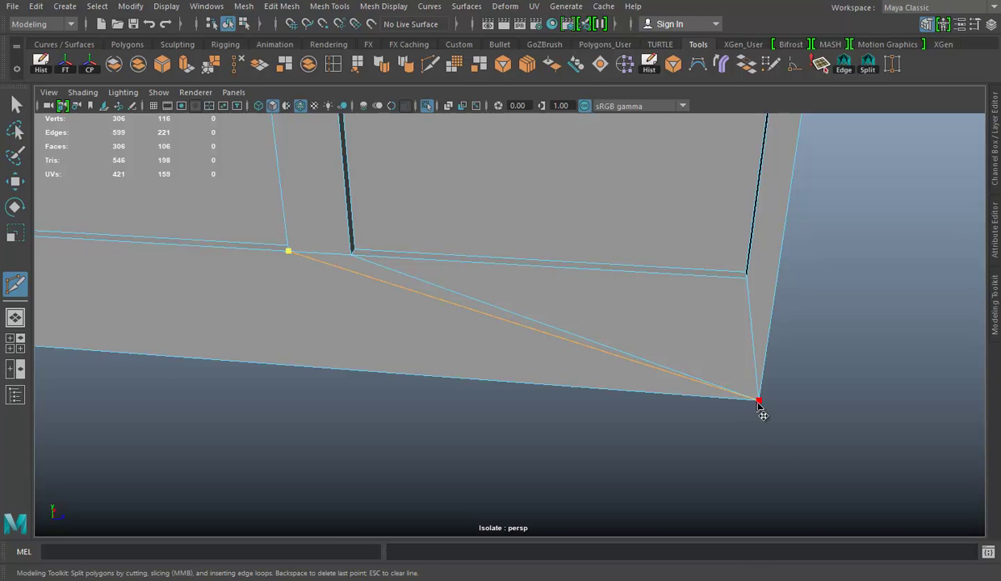
# Step: Select the corner edge at the panel's bottom and inspect the panel's underside
pyautogui.moveTo(573, 340)
pyautogui.keyDown('alt'); pyautogui.mouseDown()
pyautogui.moveTo(547, 314)
pyautogui.moveTo(565, 233)
pyautogui.moveTo(335, 294)
pyautogui.moveTo(505, 331)
pyautogui.moveTo(466, 316)
pyautogui.mouseUp(); pyautogui.keyUp('alt')
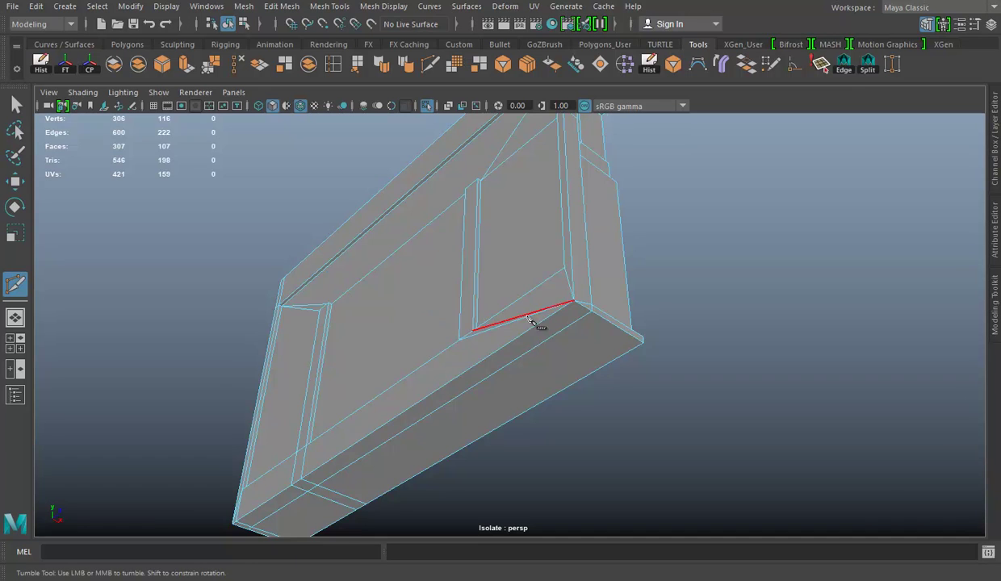
pyautogui.keyDown('alt'); pyautogui.moveTo(528, 316); pyautogui.dragTo(471, 323); pyautogui.keyUp('alt')
pyautogui.moveTo(542, 323)
pyautogui.keyDown('alt'); pyautogui.mouseDown()
pyautogui.moveTo(477, 376)
pyautogui.moveTo(486, 390)
pyautogui.moveTo(532, 300)
pyautogui.moveTo(343, 294)
pyautogui.moveTo(509, 362)
pyautogui.moveTo(512, 340)
pyautogui.moveTo(436, 315)
pyautogui.mouseUp(); pyautogui.keyUp('alt')
pyautogui.moveTo(435, 315)
pyautogui.keyDown('alt'); pyautogui.mouseDown(button='right')
pyautogui.moveTo(539, 329)
pyautogui.moveTo(487, 323)
pyautogui.mouseUp(button='right'); pyautogui.keyUp('alt')
pyautogui.press('w')
pyautogui.moveTo(521, 195); pyautogui.dragTo(517, 173, button='right')
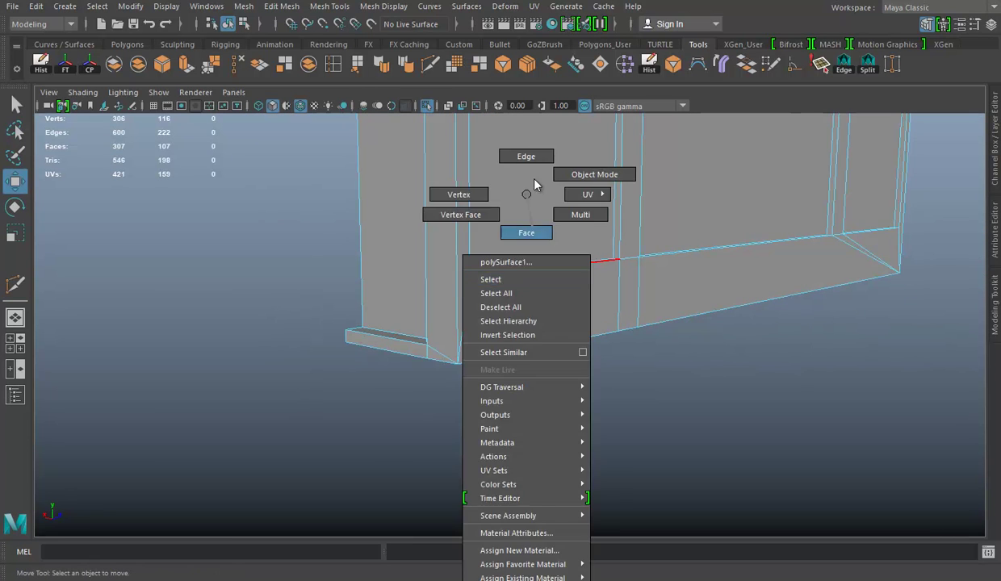
pyautogui.click(476, 333)
pyautogui.moveTo(586, 367)
pyautogui.keyDown('alt'); pyautogui.mouseDown()
pyautogui.moveTo(576, 313)
pyautogui.moveTo(263, 95)
pyautogui.mouseUp(); pyautogui.keyUp('alt')
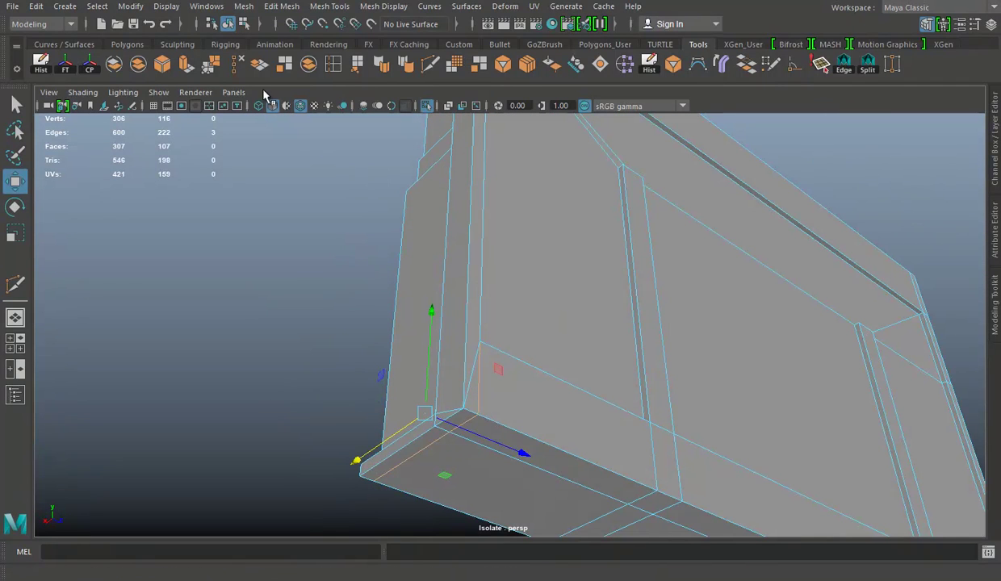
pyautogui.moveTo(611, 283)
pyautogui.keyDown('alt'); pyautogui.mouseDown()
pyautogui.moveTo(592, 351)
pyautogui.moveTo(471, 282)
pyautogui.moveTo(565, 360)
pyautogui.moveTo(553, 361)
pyautogui.moveTo(579, 330)
pyautogui.moveTo(690, 364)
pyautogui.moveTo(697, 392)
pyautogui.moveTo(728, 400)
pyautogui.moveTo(597, 322)
pyautogui.moveTo(505, 313)
pyautogui.mouseUp(); pyautogui.keyUp('alt')
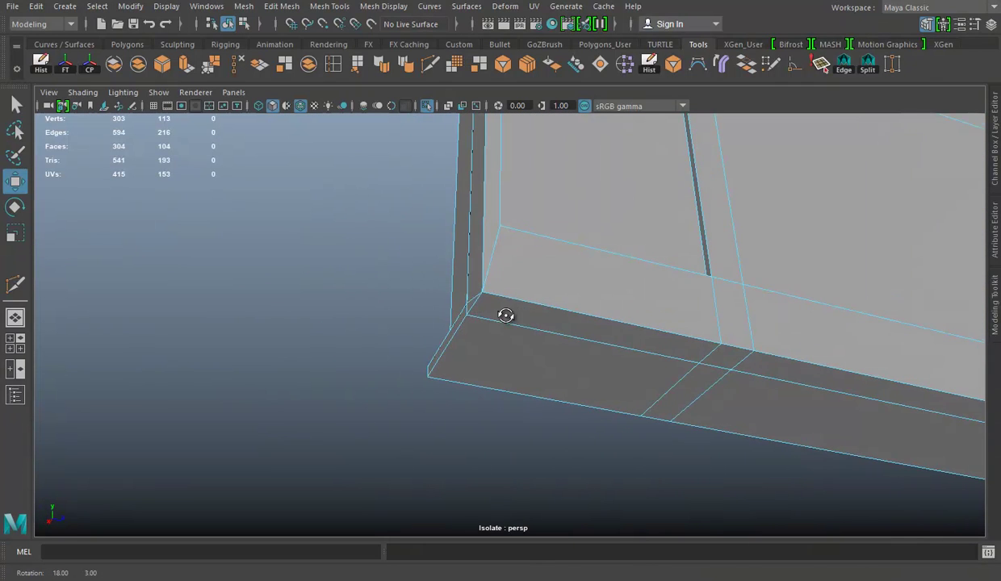
pyautogui.keyDown('alt'); pyautogui.moveTo(774, 302); pyautogui.dragTo(555, 297, button='middle'); pyautogui.keyUp('alt')
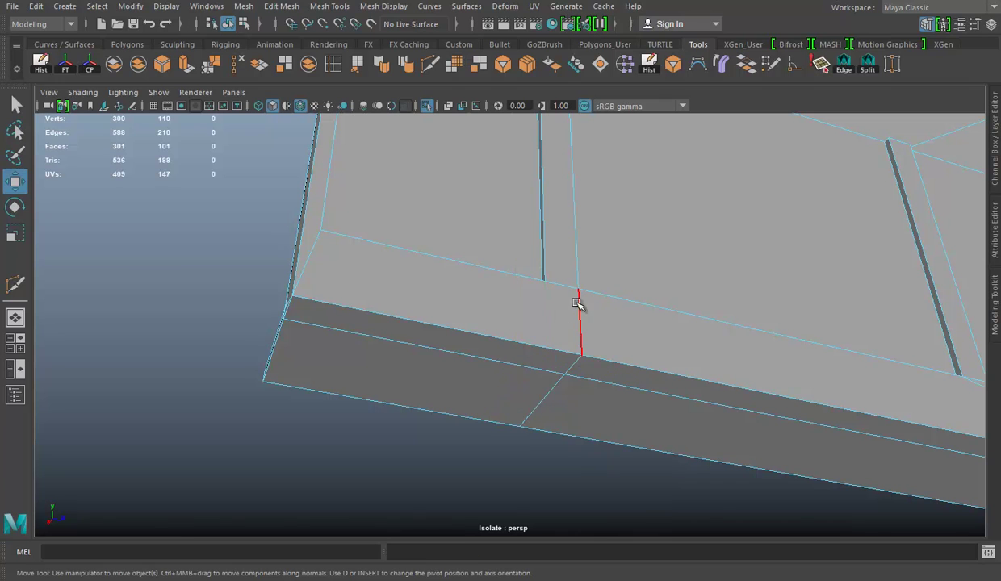
# Step: Multi-Cut a new edge at the panel's bottom corner and select the new edge line
pyautogui.click(439, 69)
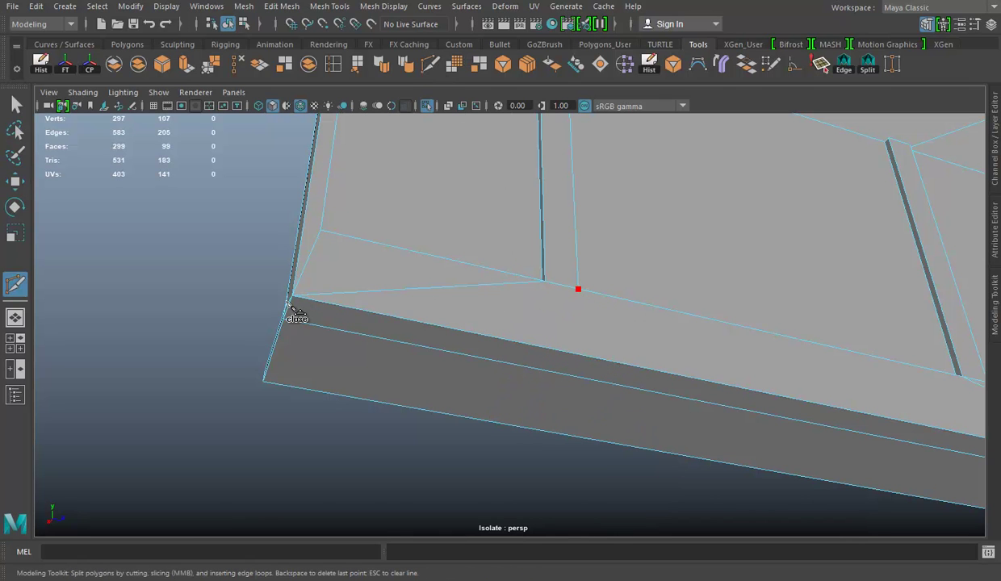
pyautogui.click(562, 353)
pyautogui.moveTo(558, 339)
pyautogui.keyDown('alt'); pyautogui.mouseDown()
pyautogui.moveTo(391, 294)
pyautogui.moveTo(384, 167)
pyautogui.mouseUp(); pyautogui.keyUp('alt')
pyautogui.doubleClick(384, 268)
pyautogui.moveTo(623, 327)
pyautogui.keyDown('alt'); pyautogui.mouseDown()
pyautogui.moveTo(559, 324)
pyautogui.moveTo(552, 345)
pyautogui.mouseUp(); pyautogui.keyUp('alt')
pyautogui.press('y')
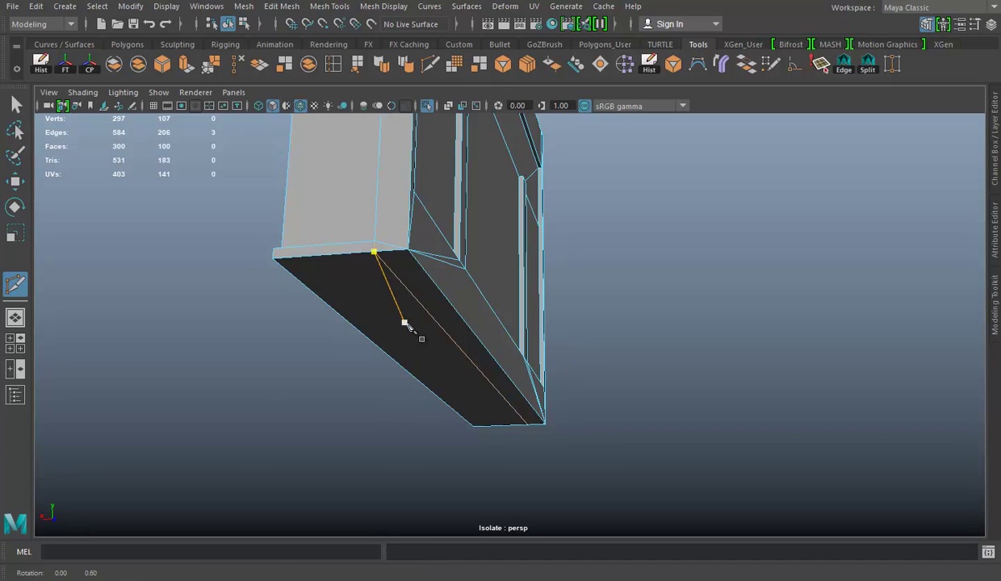
pyautogui.keyDown('alt'); pyautogui.moveTo(405, 323); pyautogui.dragTo(379, 306); pyautogui.keyUp('alt')
pyautogui.moveTo(295, 125)
pyautogui.keyDown('alt'); pyautogui.mouseDown()
pyautogui.moveTo(529, 348)
pyautogui.moveTo(458, 331)
pyautogui.moveTo(440, 259)
pyautogui.moveTo(474, 317)
pyautogui.moveTo(516, 335)
pyautogui.moveTo(408, 309)
pyautogui.mouseUp(); pyautogui.keyUp('alt')
# Step: With the Move tool in edge mode, select a stray edge on the frame
pyautogui.press('w')
pyautogui.moveTo(521, 296); pyautogui.dragTo(570, 172, button='right')
pyautogui.moveTo(570, 172)
pyautogui.keyDown('alt'); pyautogui.mouseDown()
pyautogui.moveTo(572, 268)
pyautogui.moveTo(755, 267)
pyautogui.moveTo(546, 294)
pyautogui.moveTo(552, 272)
pyautogui.moveTo(489, 261)
pyautogui.moveTo(418, 217)
pyautogui.moveTo(597, 320)
pyautogui.moveTo(353, 230)
pyautogui.mouseUp(); pyautogui.keyUp('alt')
pyautogui.moveTo(353, 230); pyautogui.dragTo(331, 154, button='right')
pyautogui.click(331, 232)
pyautogui.moveTo(331, 233)
pyautogui.keyDown('alt'); pyautogui.mouseDown()
pyautogui.moveTo(652, 326)
pyautogui.moveTo(399, 267)
pyautogui.moveTo(612, 292)
pyautogui.moveTo(677, 274)
pyautogui.moveTo(736, 226)
pyautogui.moveTo(737, 212)
pyautogui.moveTo(710, 205)
pyautogui.moveTo(546, 252)
pyautogui.moveTo(687, 217)
pyautogui.moveTo(614, 291)
pyautogui.moveTo(650, 291)
pyautogui.moveTo(601, 315)
pyautogui.moveTo(505, 307)
pyautogui.moveTo(565, 328)
pyautogui.moveTo(293, 306)
pyautogui.moveTo(526, 278)
pyautogui.moveTo(518, 301)
pyautogui.moveTo(701, 301)
pyautogui.moveTo(536, 293)
pyautogui.mouseUp(); pyautogui.keyUp('alt')
# Step: Select the edges at the frame's top corner and merge the stray vertices
pyautogui.moveTo(536, 292)
pyautogui.keyDown('alt'); pyautogui.mouseDown(button='middle')
pyautogui.moveTo(429, 193)
pyautogui.moveTo(435, 32)
pyautogui.mouseUp(button='middle'); pyautogui.keyUp('alt')
pyautogui.click(427, 65)
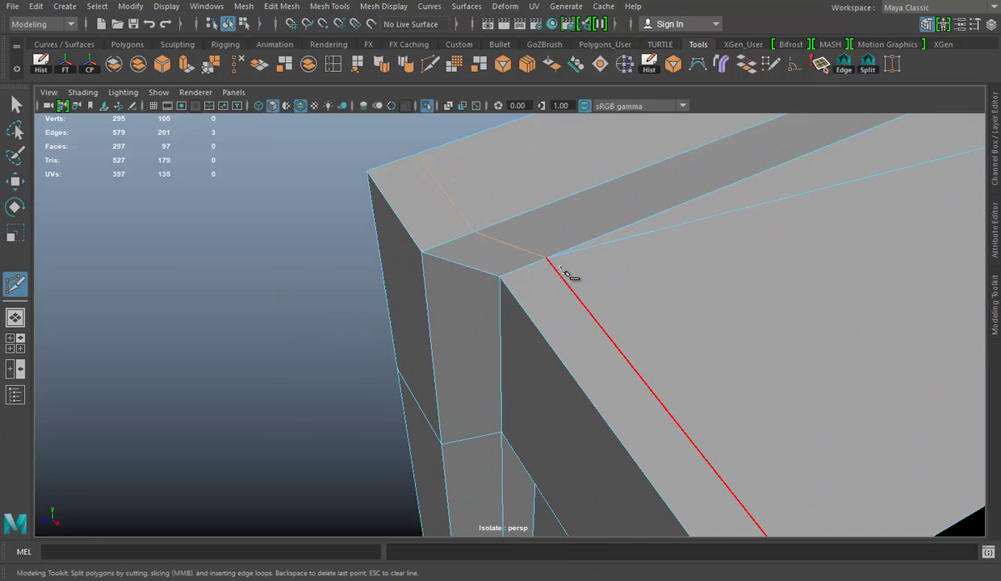
pyautogui.moveTo(739, 310)
pyautogui.keyDown('alt'); pyautogui.mouseDown()
pyautogui.moveTo(581, 291)
pyautogui.moveTo(727, 283)
pyautogui.moveTo(547, 313)
pyautogui.moveTo(544, 330)
pyautogui.moveTo(557, 337)
pyautogui.mouseUp(); pyautogui.keyUp('alt')
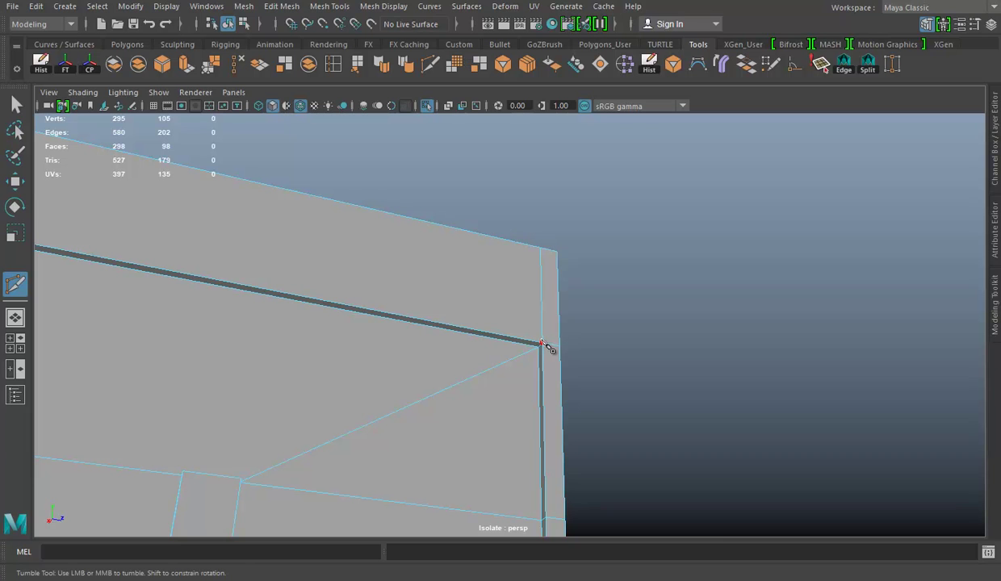
pyautogui.moveTo(536, 195); pyautogui.dragTo(536, 157, button='right')
pyautogui.doubleClick(538, 284)
pyautogui.moveTo(652, 217)
pyautogui.keyDown('alt'); pyautogui.mouseDown()
pyautogui.moveTo(587, 338)
pyautogui.moveTo(357, 301)
pyautogui.mouseUp(); pyautogui.keyUp('alt')
pyautogui.click(214, 65)
# Step: Multi-Cut a new edge across the frame's top face
pyautogui.moveTo(663, 290)
pyautogui.keyDown('alt'); pyautogui.mouseDown()
pyautogui.moveTo(597, 310)
pyautogui.moveTo(686, 326)
pyautogui.moveTo(266, 314)
pyautogui.moveTo(583, 268)
pyautogui.moveTo(556, 286)
pyautogui.mouseUp(); pyautogui.keyUp('alt')
pyautogui.keyDown('alt'); pyautogui.moveTo(556, 285); pyautogui.dragTo(536, 330, button='right'); pyautogui.keyUp('alt')
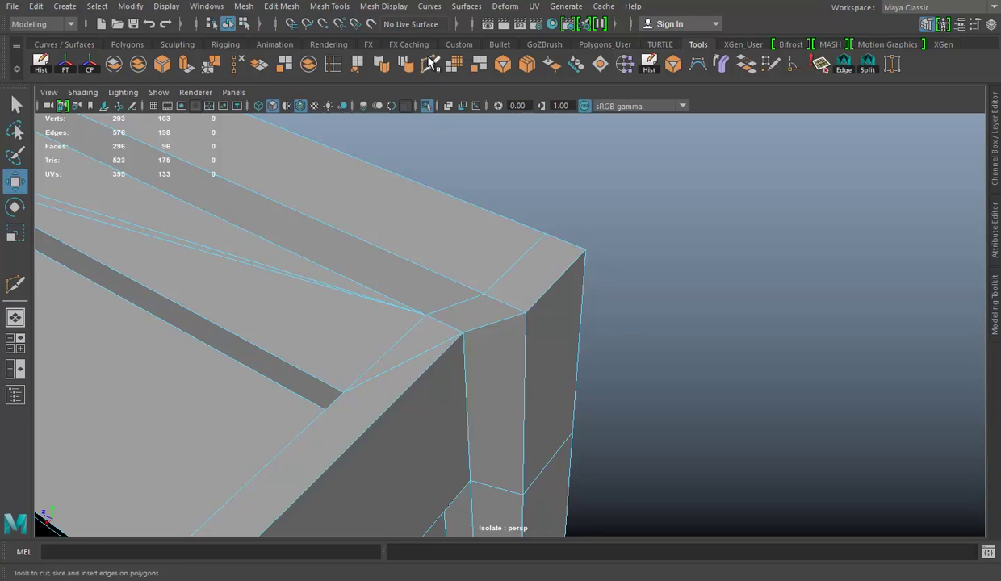
pyautogui.click(430, 63)
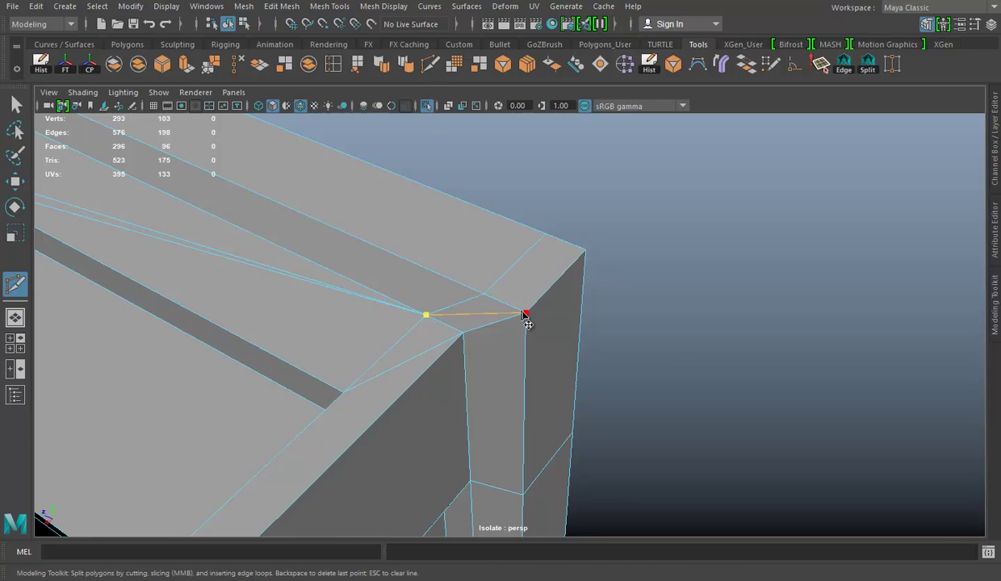
pyautogui.keyDown('ctrl'); pyautogui.click(484, 257); pyautogui.keyUp('ctrl')
pyautogui.moveTo(504, 252)
pyautogui.keyDown('alt'); pyautogui.mouseDown()
pyautogui.moveTo(384, 246)
pyautogui.moveTo(531, 286)
pyautogui.moveTo(432, 192)
pyautogui.moveTo(584, 281)
pyautogui.moveTo(536, 292)
pyautogui.mouseUp(); pyautogui.keyUp('alt')
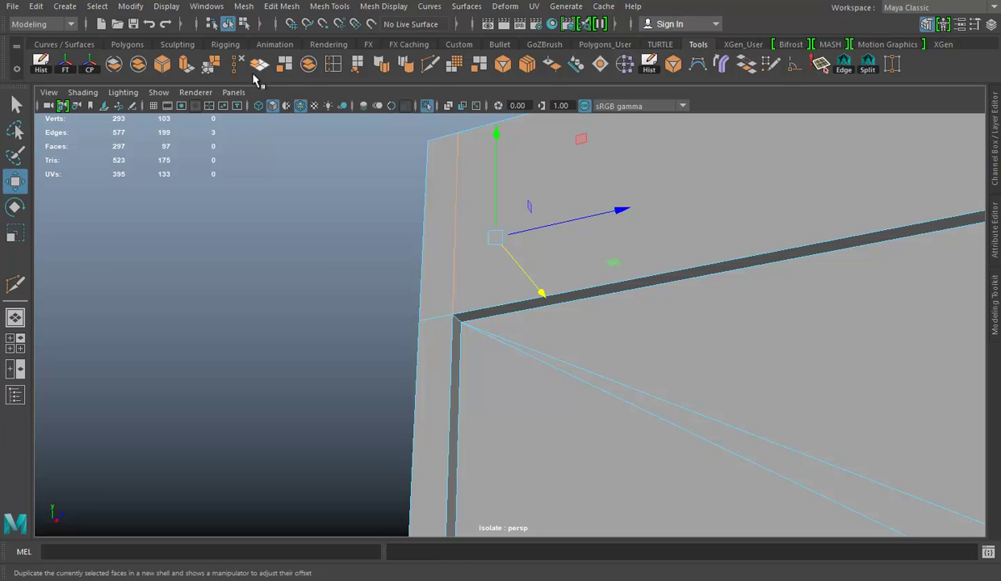
# Step: Make another Multi-Cut pass, then return the mesh to object mode with the Move tool
pyautogui.click(427, 70)
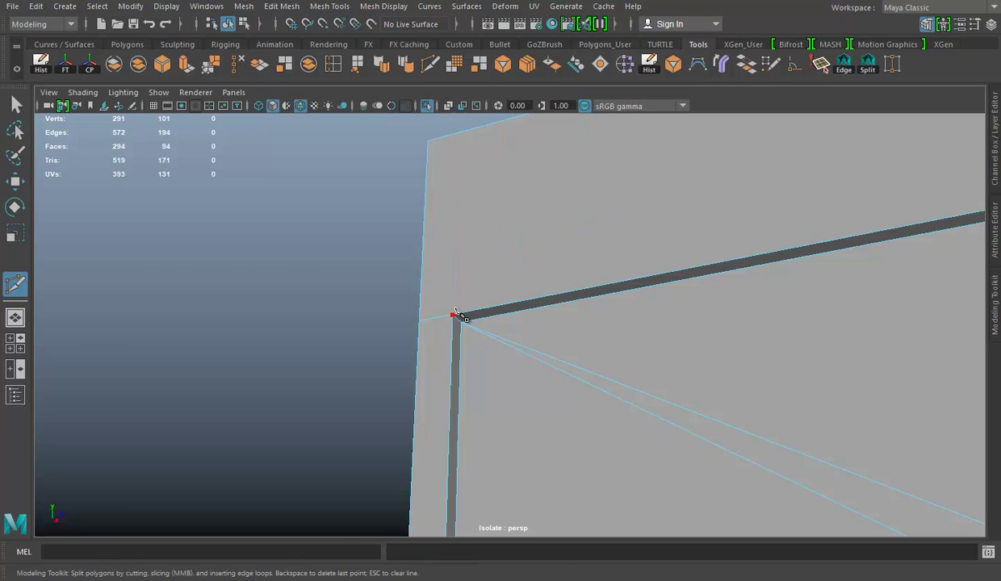
pyautogui.click(793, 326)
pyautogui.scroll(-5, 794, 326)
pyautogui.press('w')
pyautogui.moveTo(543, 208); pyautogui.dragTo(605, 172, button='right')
pyautogui.moveTo(322, 293)
pyautogui.keyDown('alt'); pyautogui.mouseDown()
pyautogui.moveTo(472, 312)
pyautogui.moveTo(335, 340)
pyautogui.moveTo(596, 288)
pyautogui.moveTo(514, 288)
pyautogui.mouseUp(); pyautogui.keyUp('alt')
pyautogui.click(472, 313)
pyautogui.press('3')
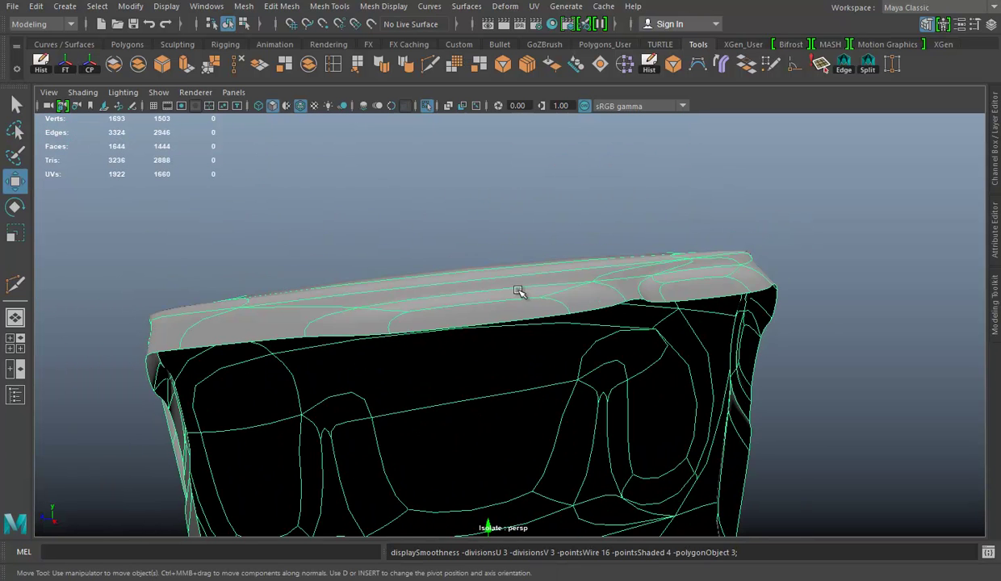
pyautogui.press('1')
pyautogui.keyDown('alt'); pyautogui.moveTo(607, 323); pyautogui.dragTo(556, 320); pyautogui.keyUp('alt')
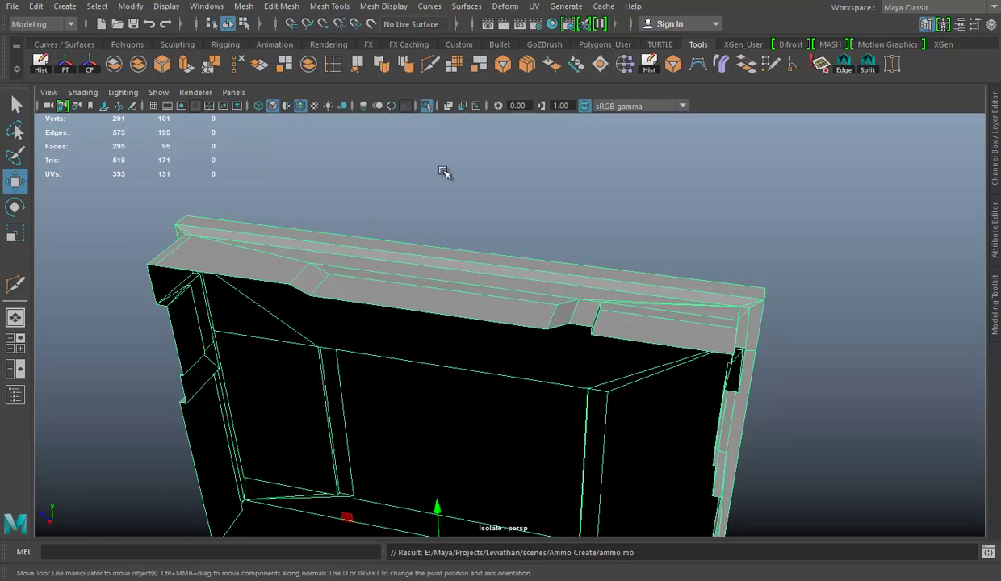
pyautogui.keyDown('alt'); pyautogui.moveTo(443, 172); pyautogui.dragTo(635, 264); pyautogui.keyUp('alt')
pyautogui.moveTo(655, 297)
pyautogui.keyDown('alt'); pyautogui.mouseDown()
pyautogui.moveTo(570, 209)
pyautogui.moveTo(607, 227)
pyautogui.moveTo(465, 207)
pyautogui.moveTo(462, 245)
pyautogui.moveTo(582, 216)
pyautogui.moveTo(530, 228)
pyautogui.moveTo(764, 245)
pyautogui.moveTo(552, 259)
pyautogui.moveTo(575, 254)
pyautogui.moveTo(580, 228)
pyautogui.mouseUp(); pyautogui.keyUp('alt')
pyautogui.moveTo(535, 259)
pyautogui.keyDown('alt'); pyautogui.mouseDown()
pyautogui.moveTo(840, 308)
pyautogui.moveTo(562, 297)
pyautogui.moveTo(489, 332)
pyautogui.moveTo(449, 252)
pyautogui.mouseUp(); pyautogui.keyUp('alt')
pyautogui.moveTo(829, 398)
pyautogui.keyDown('alt'); pyautogui.mouseDown()
pyautogui.moveTo(470, 318)
pyautogui.moveTo(435, 323)
pyautogui.mouseUp(); pyautogui.keyUp('alt')
pyautogui.hotkey('alt', 'Tab')
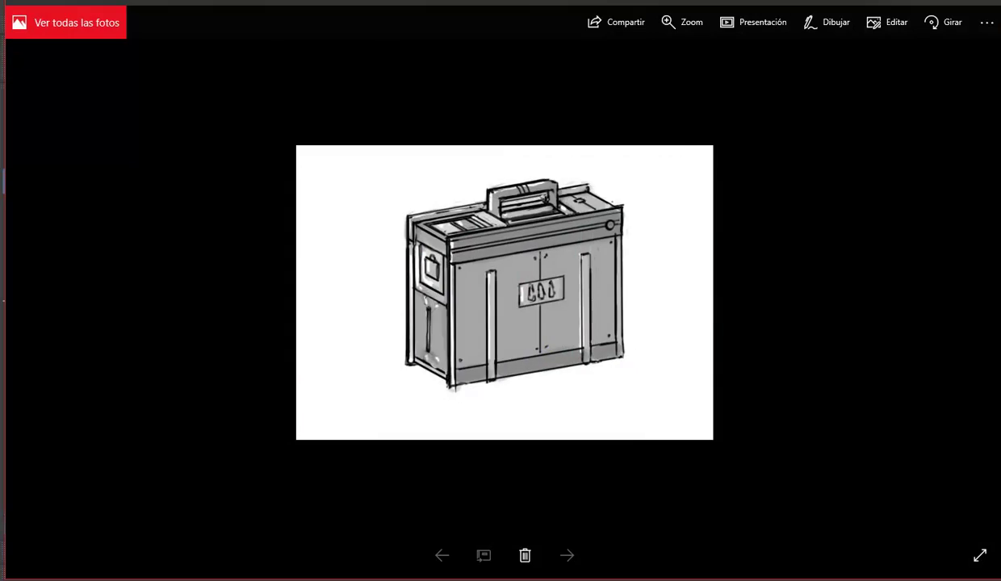
pyautogui.hotkey('alt', 'Tab')
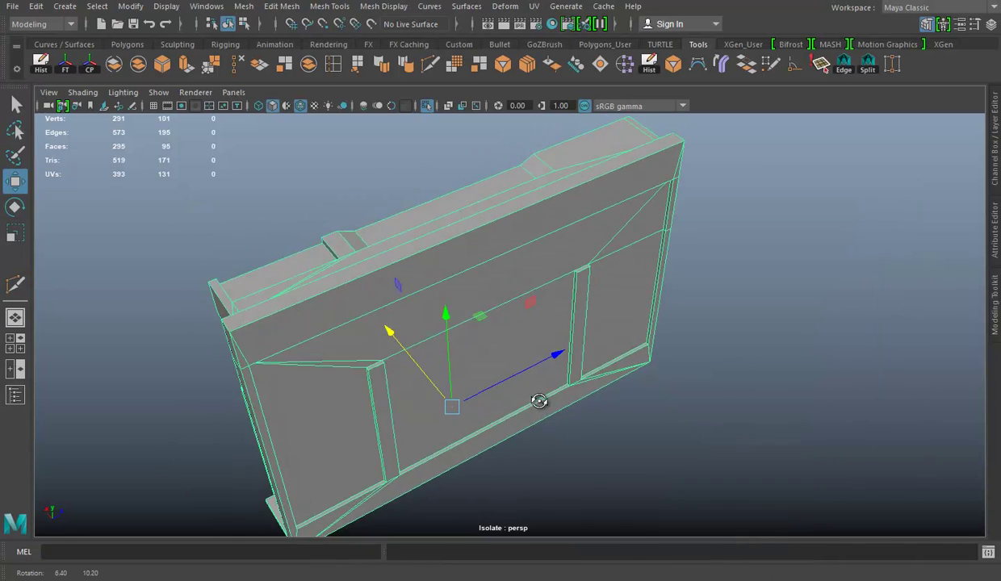
pyautogui.hotkey('alt', 'Tab')
pyautogui.hotkey('alt', 'Tab')
# Step: Duplicate the two vertical strip faces on the crate side as separate pieces
pyautogui.moveTo(474, 453)
pyautogui.keyDown('alt'); pyautogui.mouseDown()
pyautogui.moveTo(480, 384)
pyautogui.moveTo(436, 352)
pyautogui.mouseUp(); pyautogui.keyUp('alt')
pyautogui.moveTo(391, 228); pyautogui.dragTo(393, 158, button='right')
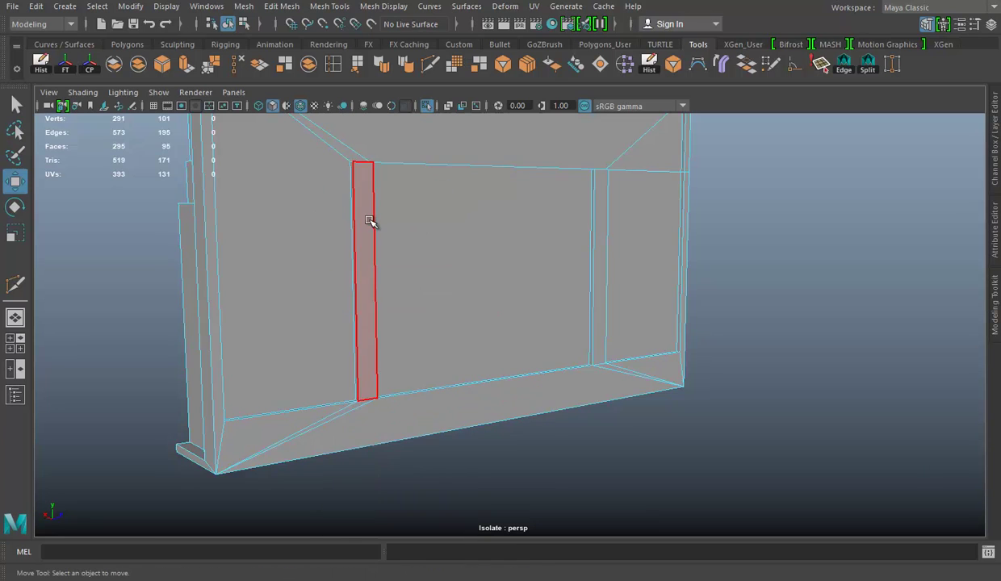
pyautogui.click(369, 219)
pyautogui.keyDown('alt'); pyautogui.moveTo(369, 219); pyautogui.dragTo(591, 276); pyautogui.keyUp('alt')
pyautogui.keyDown('shift'); pyautogui.click(546, 234); pyautogui.keyUp('shift')
pyautogui.keyDown('alt'); pyautogui.moveTo(545, 234); pyautogui.dragTo(438, 276); pyautogui.keyUp('alt')
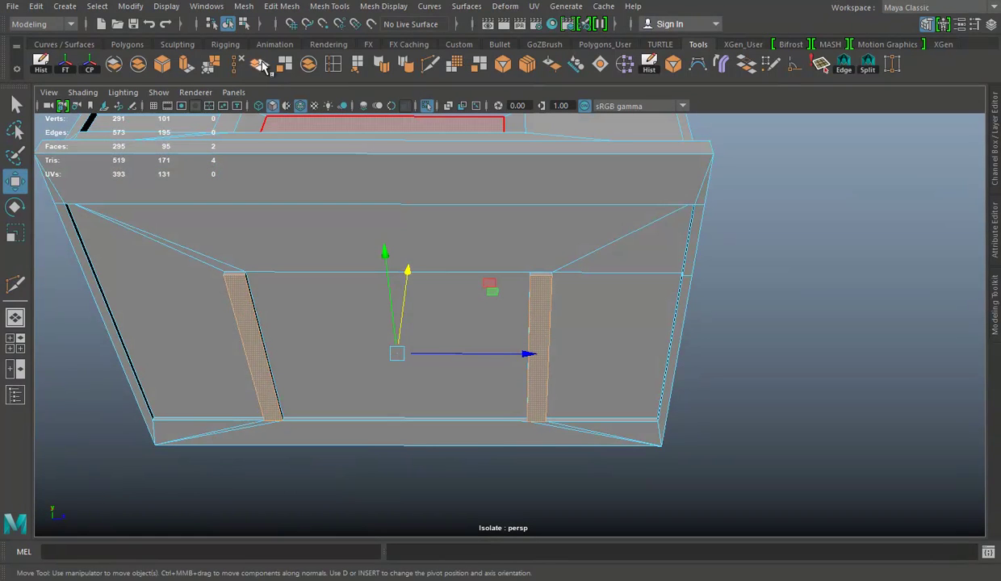
pyautogui.click(238, 5)
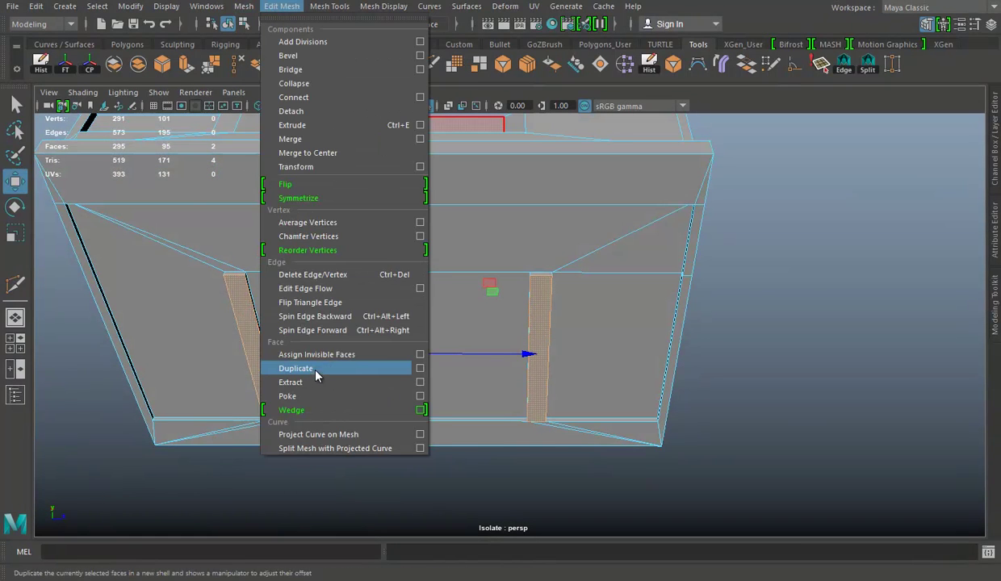
pyautogui.click(315, 369)
pyautogui.click(827, 416)
# Step: Combine the two duplicated strips into one object and scale them farther apart
pyautogui.moveTo(607, 194); pyautogui.dragTo(756, 176, button='right')
pyautogui.click(757, 176)
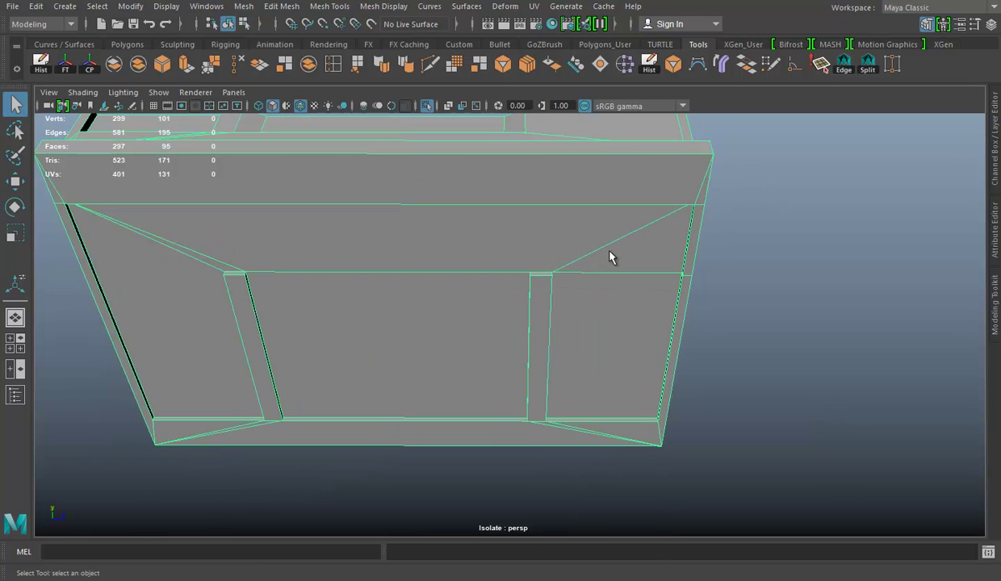
pyautogui.moveTo(486, 338); pyautogui.dragTo(565, 323)
pyautogui.moveTo(636, 279)
pyautogui.keyDown('alt'); pyautogui.mouseDown()
pyautogui.moveTo(518, 309)
pyautogui.moveTo(452, 266)
pyautogui.mouseUp(); pyautogui.keyUp('alt')
pyautogui.click(243, 7)
pyautogui.click(260, 52)
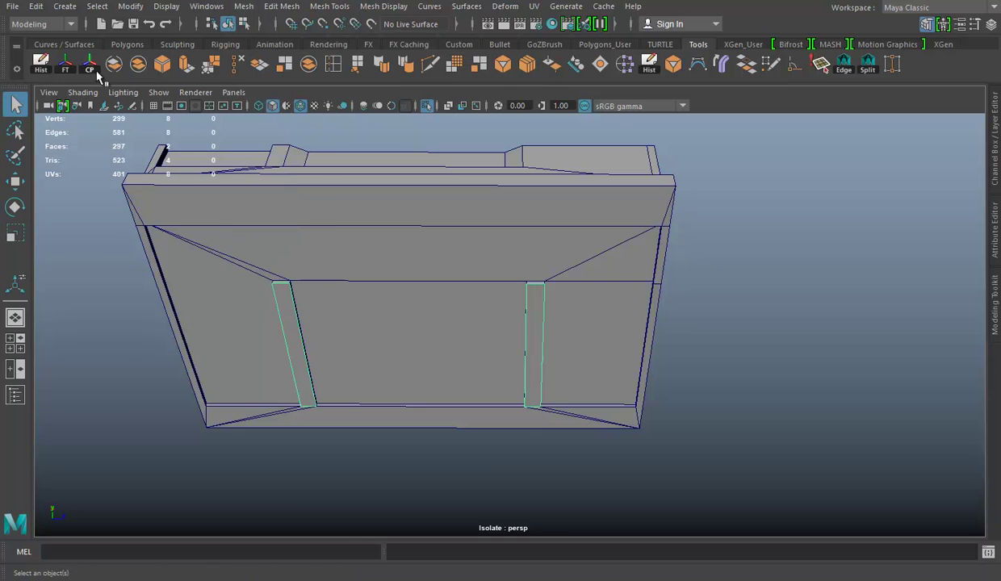
pyautogui.press('r')
pyautogui.moveTo(529, 350); pyautogui.dragTo(550, 349)
# Step: Move the left strip's bottom short edge down to the crate's base
pyautogui.moveTo(780, 246); pyautogui.dragTo(777, 230, button='right')
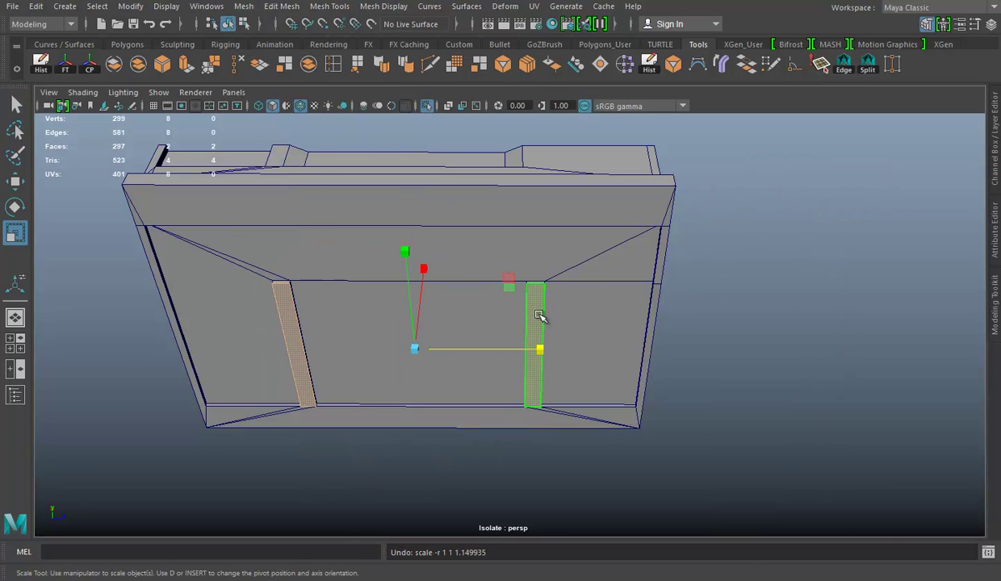
pyautogui.click(279, 319)
pyautogui.moveTo(278, 318)
pyautogui.keyDown('alt'); pyautogui.mouseDown()
pyautogui.moveTo(351, 279)
pyautogui.moveTo(407, 327)
pyautogui.mouseUp(); pyautogui.keyUp('alt')
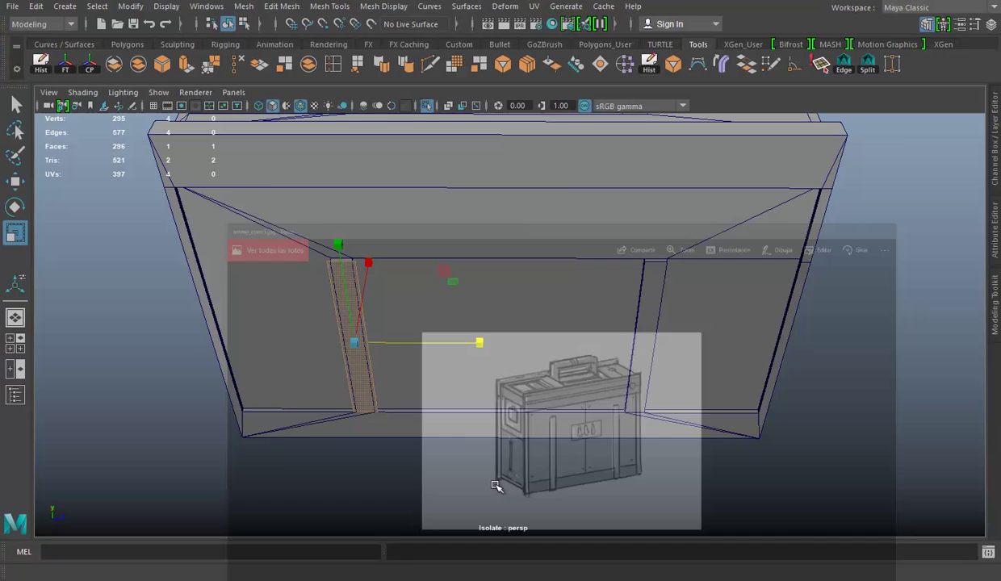
pyautogui.moveTo(347, 339)
pyautogui.keyDown('alt'); pyautogui.mouseDown()
pyautogui.moveTo(413, 317)
pyautogui.moveTo(542, 302)
pyautogui.mouseUp(); pyautogui.keyUp('alt')
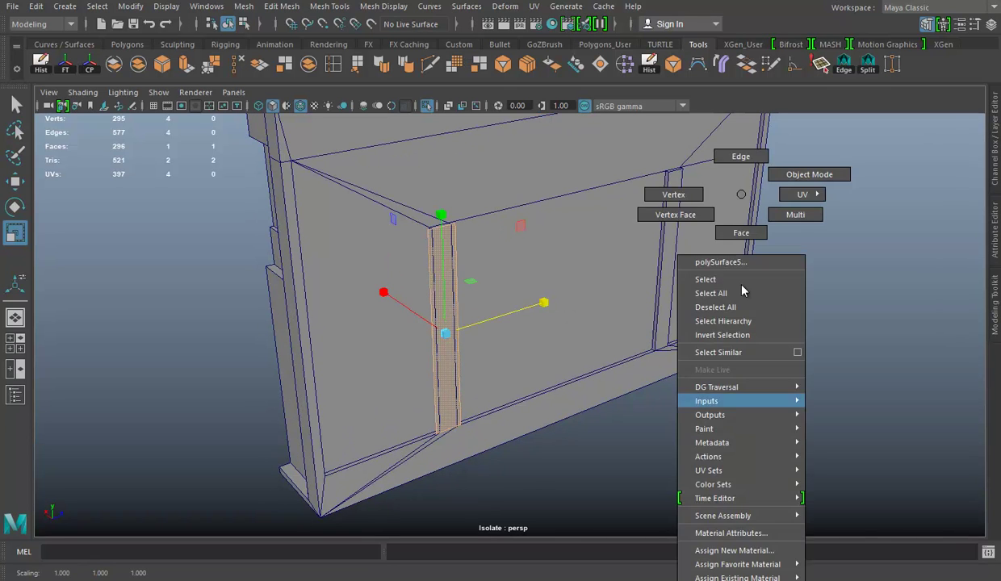
pyautogui.moveTo(737, 194); pyautogui.dragTo(737, 155, button='right')
pyautogui.click(448, 232)
pyautogui.press('w')
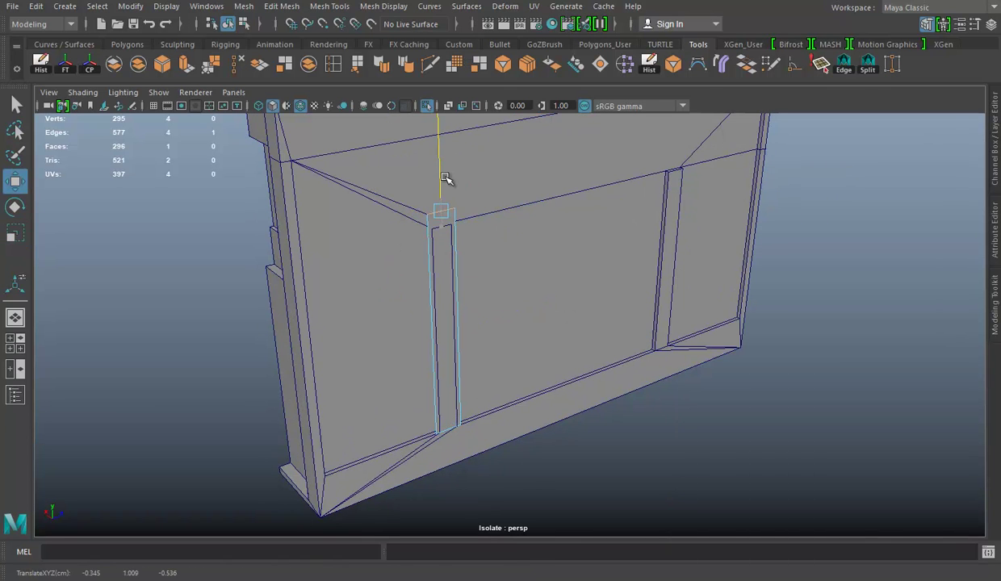
pyautogui.click(454, 426)
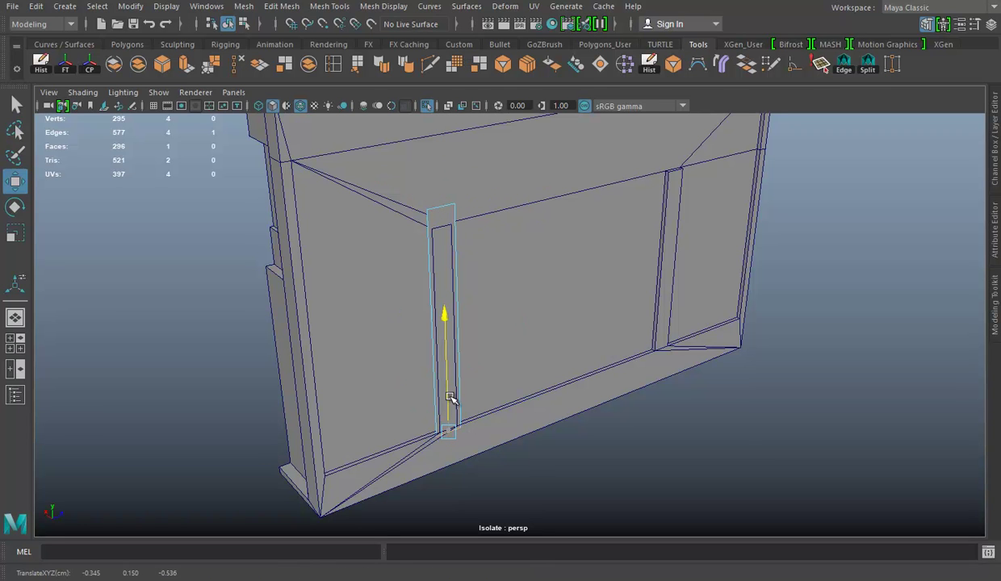
pyautogui.moveTo(449, 397)
pyautogui.mouseDown()
pyautogui.moveTo(450, 434)
pyautogui.moveTo(616, 384)
pyautogui.moveTo(621, 373)
pyautogui.mouseUp()
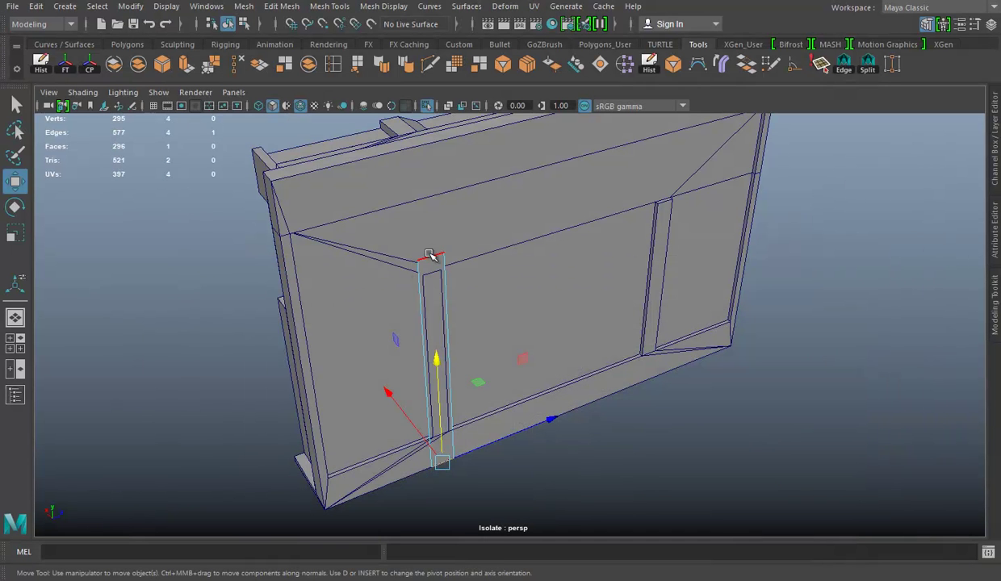
# Step: Show the whole mesh again and extrude the narrow vertical side face slightly outward
pyautogui.moveTo(431, 194); pyautogui.dragTo(431, 232, button='right')
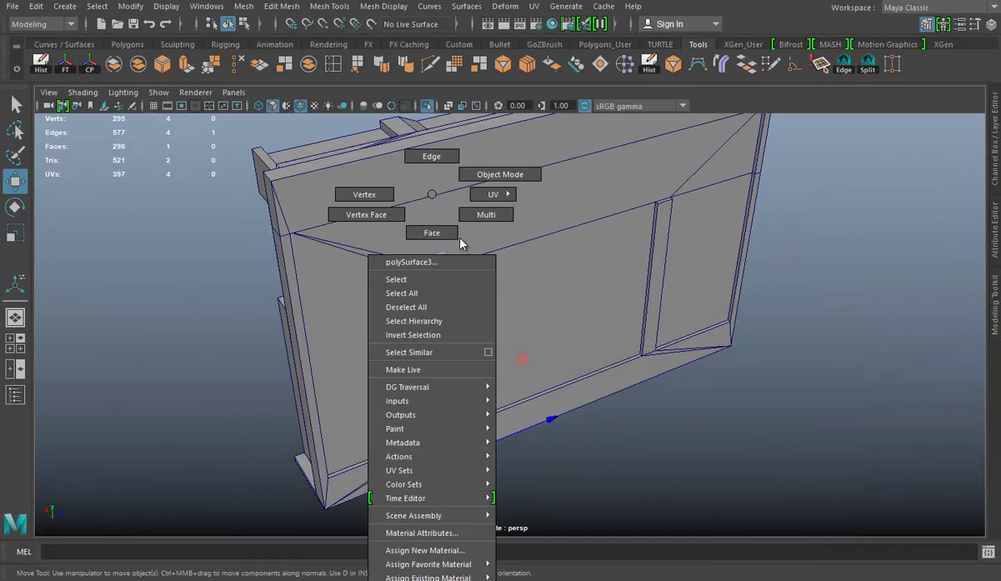
pyautogui.click(424, 110)
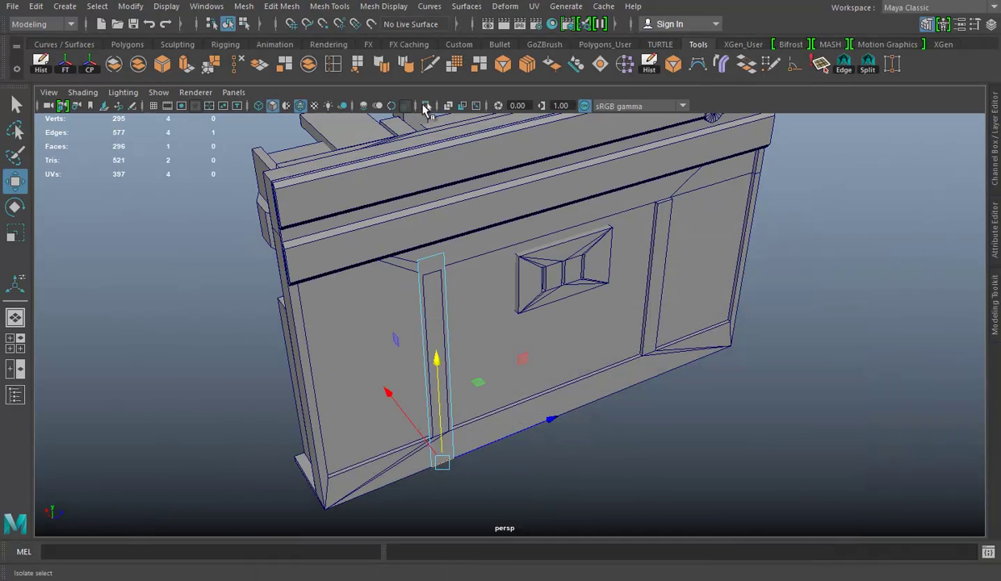
pyautogui.keyDown('alt'); pyautogui.moveTo(472, 319); pyautogui.dragTo(478, 194); pyautogui.keyUp('alt')
pyautogui.moveTo(478, 194); pyautogui.dragTo(609, 138, button='right')
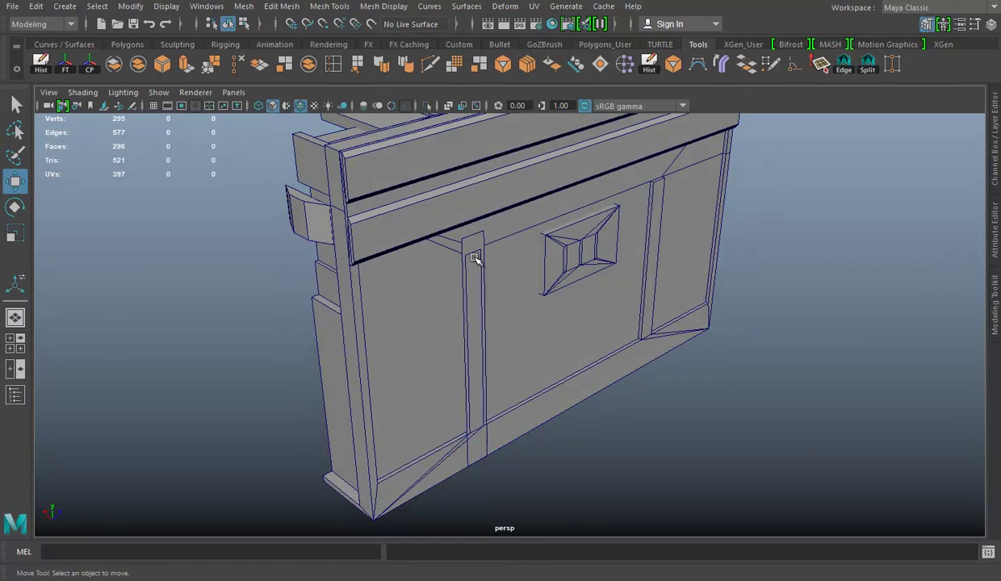
pyautogui.click(478, 234)
pyautogui.moveTo(512, 284)
pyautogui.keyDown('alt'); pyautogui.mouseDown()
pyautogui.moveTo(675, 372)
pyautogui.moveTo(557, 349)
pyautogui.moveTo(500, 323)
pyautogui.moveTo(569, 300)
pyautogui.moveTo(568, 287)
pyautogui.mouseUp(); pyautogui.keyUp('alt')
pyautogui.click(89, 68)
pyautogui.hotkey('ctrl', 'e')
pyautogui.moveTo(579, 384)
pyautogui.mouseDown()
pyautogui.moveTo(585, 323)
pyautogui.moveTo(610, 272)
pyautogui.moveTo(585, 305)
pyautogui.moveTo(573, 397)
pyautogui.mouseUp()
pyautogui.click(760, 340)
# Step: Switch to object mode and select the crate body
pyautogui.moveTo(760, 339)
pyautogui.keyDown('alt'); pyautogui.mouseDown()
pyautogui.moveTo(418, 179)
pyautogui.moveTo(459, 225)
pyautogui.moveTo(439, 203)
pyautogui.mouseUp(); pyautogui.keyUp('alt')
pyautogui.moveTo(438, 165); pyautogui.dragTo(500, 168, button='right')
pyautogui.moveTo(500, 168)
pyautogui.keyDown('alt'); pyautogui.mouseDown()
pyautogui.moveTo(513, 212)
pyautogui.moveTo(464, 256)
pyautogui.mouseUp(); pyautogui.keyUp('alt')
pyautogui.click(496, 237)
# Step: Isolate the crate body and delete its front face and top face
pyautogui.click(426, 106)
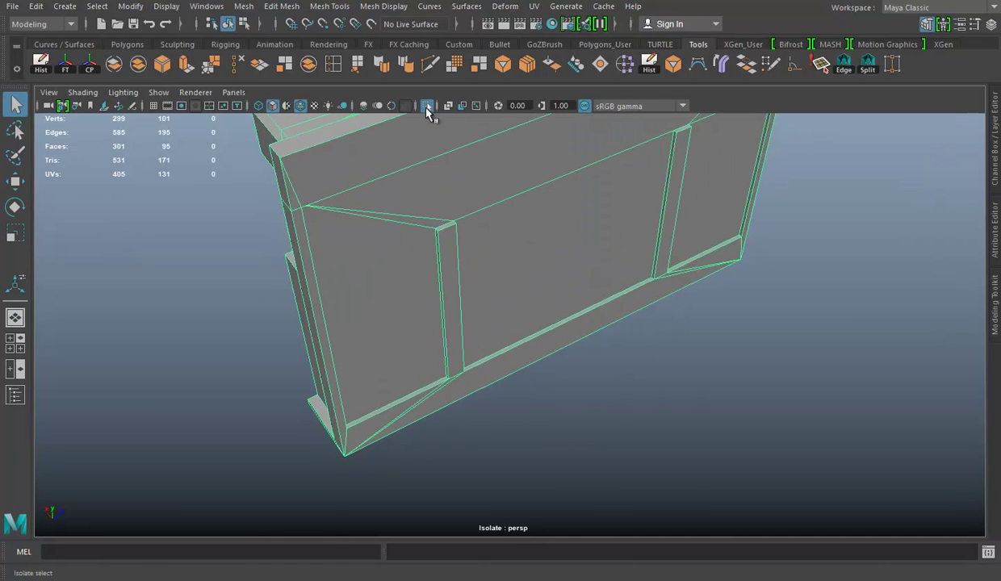
pyautogui.moveTo(520, 288)
pyautogui.keyDown('alt'); pyautogui.mouseDown()
pyautogui.moveTo(498, 247)
pyautogui.moveTo(471, 252)
pyautogui.moveTo(480, 132)
pyautogui.mouseUp(); pyautogui.keyUp('alt')
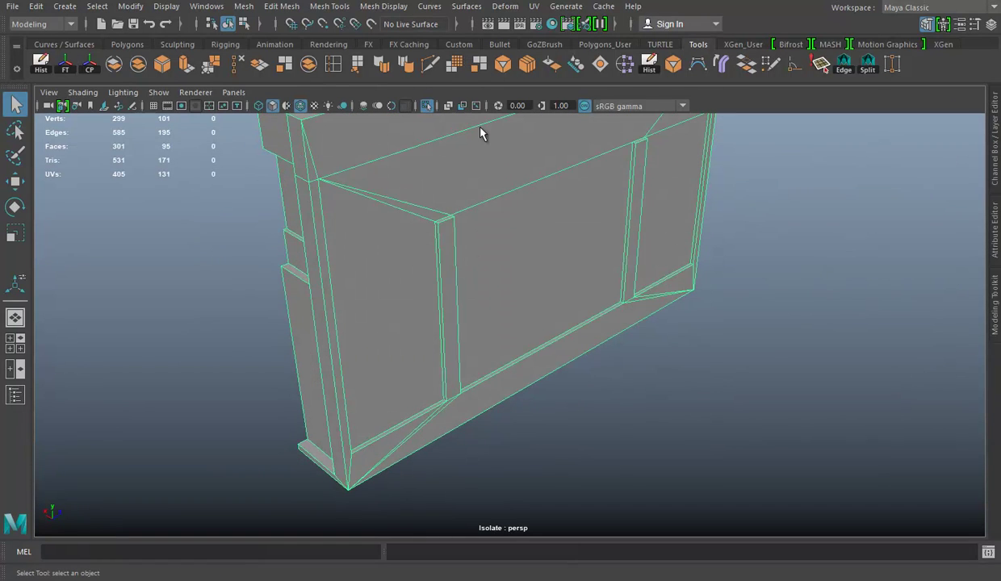
pyautogui.rightClick(545, 228)
pyautogui.moveTo(520, 234); pyautogui.dragTo(518, 244, button='right')
pyautogui.click(518, 244)
pyautogui.press('Delete')
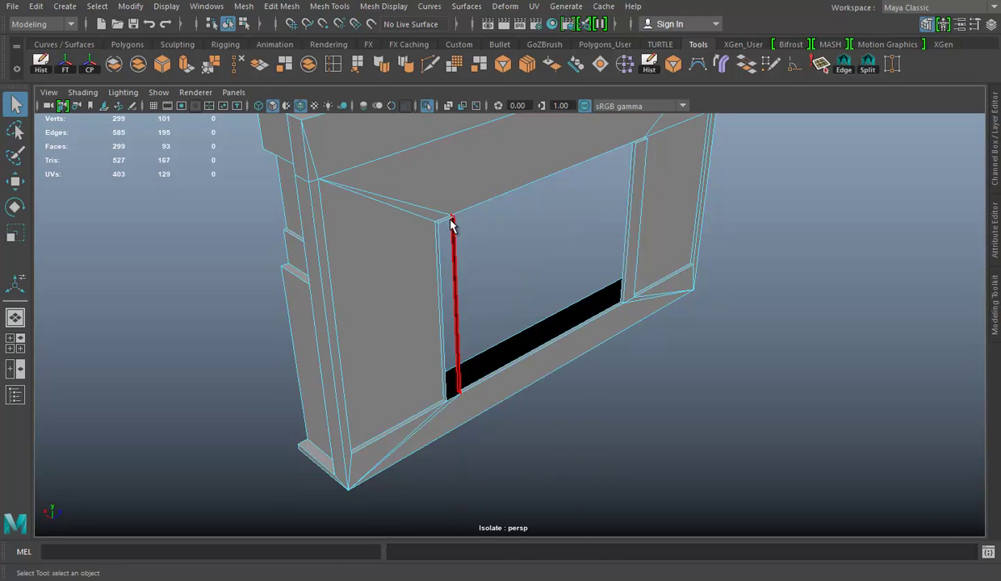
pyautogui.moveTo(464, 274); pyautogui.dragTo(461, 273)
pyautogui.press('Delete')
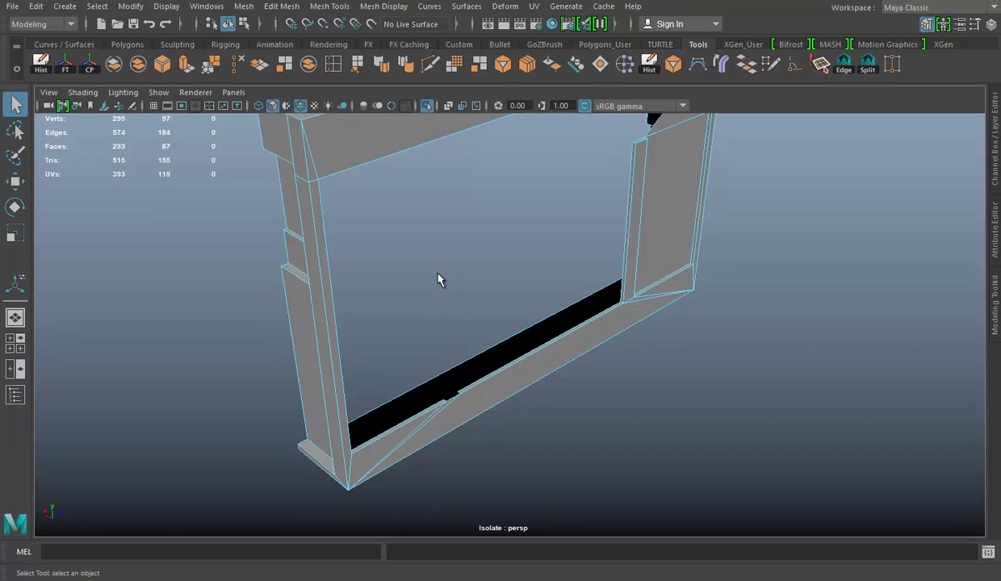
# Step: Delete the remaining box-selected faces and the thin top face strip
pyautogui.moveTo(509, 332)
pyautogui.keyDown('alt'); pyautogui.mouseDown()
pyautogui.moveTo(445, 282)
pyautogui.moveTo(440, 224)
pyautogui.moveTo(490, 278)
pyautogui.mouseUp(); pyautogui.keyUp('alt')
pyautogui.press('Delete')
pyautogui.moveTo(611, 294)
pyautogui.keyDown('alt'); pyautogui.mouseDown()
pyautogui.moveTo(484, 289)
pyautogui.moveTo(456, 317)
pyautogui.mouseUp(); pyautogui.keyUp('alt')
pyautogui.moveTo(456, 317)
pyautogui.keyDown('alt'); pyautogui.mouseDown(button='right')
pyautogui.moveTo(500, 404)
pyautogui.moveTo(496, 351)
pyautogui.mouseUp(button='right'); pyautogui.keyUp('alt')
pyautogui.moveTo(495, 351)
pyautogui.keyDown('alt'); pyautogui.mouseDown()
pyautogui.moveTo(589, 349)
pyautogui.moveTo(460, 344)
pyautogui.moveTo(523, 271)
pyautogui.moveTo(460, 261)
pyautogui.moveTo(687, 271)
pyautogui.moveTo(646, 268)
pyautogui.moveTo(644, 234)
pyautogui.mouseUp(); pyautogui.keyUp('alt')
pyautogui.moveTo(639, 195); pyautogui.dragTo(630, 93, button='right')
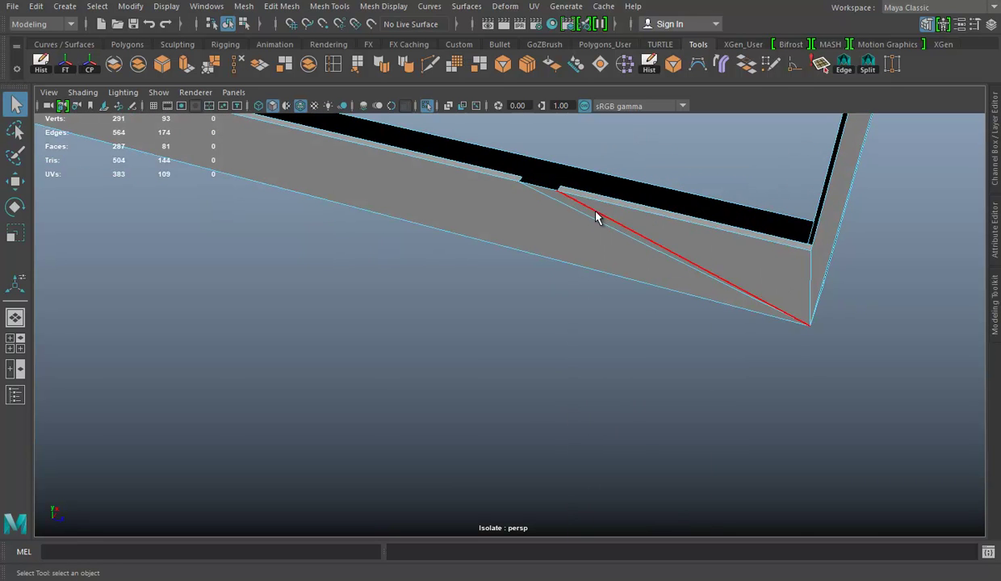
pyautogui.moveTo(578, 195); pyautogui.dragTo(577, 226, button='right')
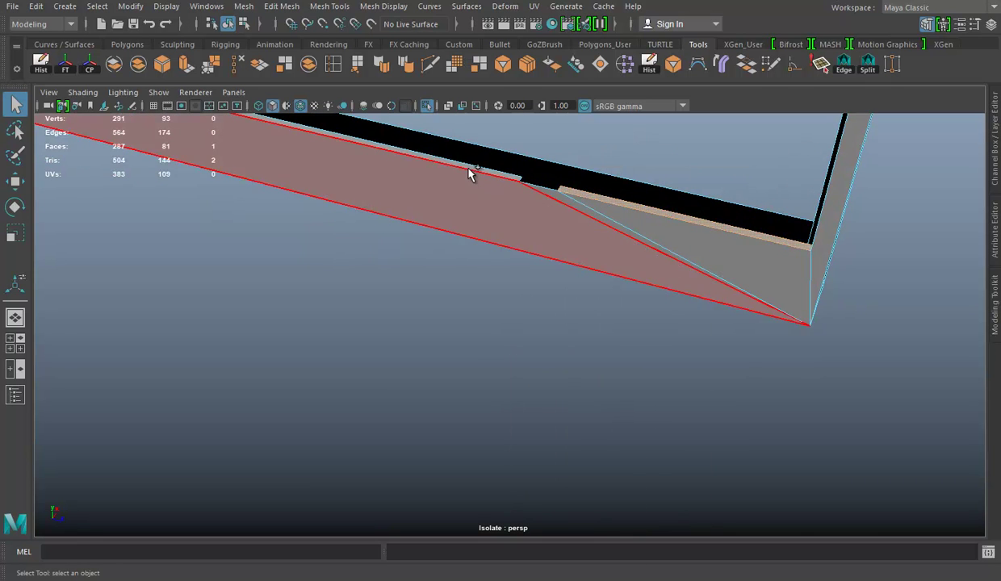
pyautogui.click(505, 186)
pyautogui.moveTo(505, 186)
pyautogui.keyDown('alt'); pyautogui.mouseDown()
pyautogui.moveTo(398, 270)
pyautogui.moveTo(652, 277)
pyautogui.moveTo(477, 246)
pyautogui.mouseUp(); pyautogui.keyUp('alt')
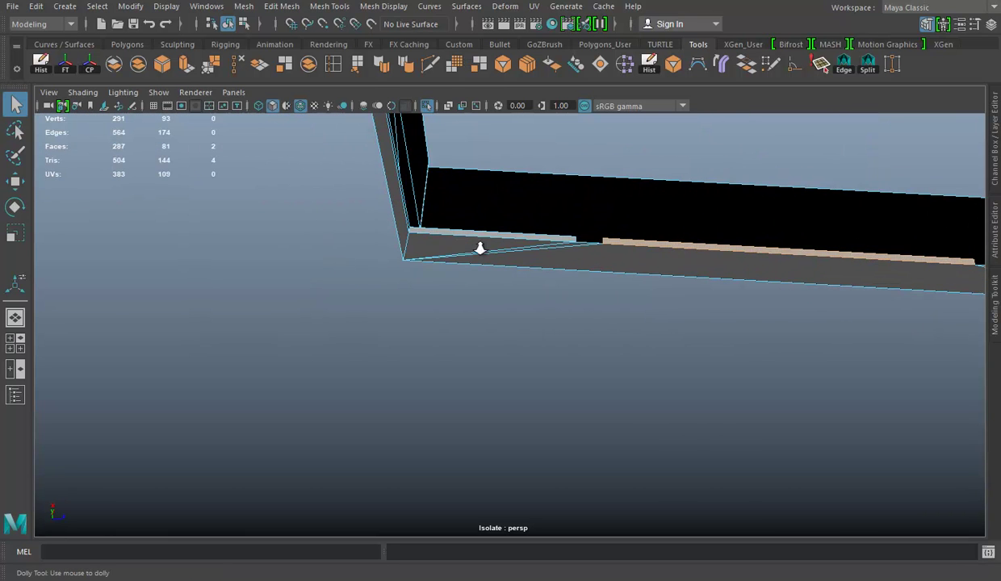
pyautogui.press('Delete')
# Step: Delete the diagonal edges at the frame corner
pyautogui.moveTo(719, 319)
pyautogui.keyDown('alt'); pyautogui.mouseDown()
pyautogui.moveTo(547, 230)
pyautogui.moveTo(439, 217)
pyautogui.moveTo(615, 259)
pyautogui.moveTo(793, 283)
pyautogui.moveTo(494, 311)
pyautogui.mouseUp(); pyautogui.keyUp('alt')
pyautogui.moveTo(433, 193)
pyautogui.mouseDown(button='right')
pyautogui.moveTo(433, 341)
pyautogui.moveTo(433, 154)
pyautogui.mouseUp(button='right')
pyautogui.click(403, 359)
pyautogui.keyDown('alt'); pyautogui.moveTo(418, 353); pyautogui.dragTo(538, 335); pyautogui.keyUp('alt')
pyautogui.click(237, 67)
pyautogui.press('w')
pyautogui.moveTo(484, 363)
pyautogui.keyDown('alt'); pyautogui.mouseDown()
pyautogui.moveTo(591, 405)
pyautogui.moveTo(713, 384)
pyautogui.moveTo(656, 368)
pyautogui.mouseUp(); pyautogui.keyUp('alt')
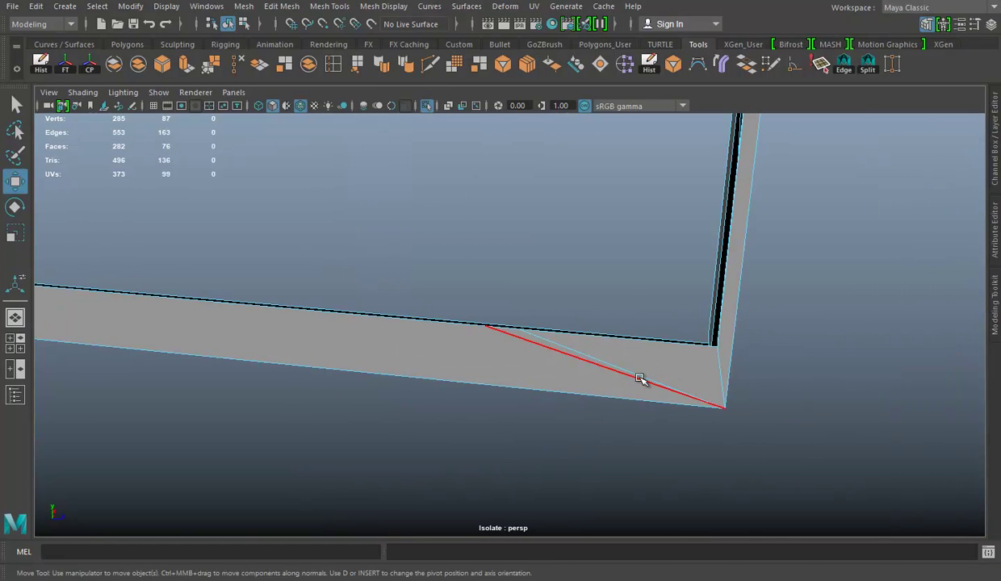
pyautogui.press('Delete')
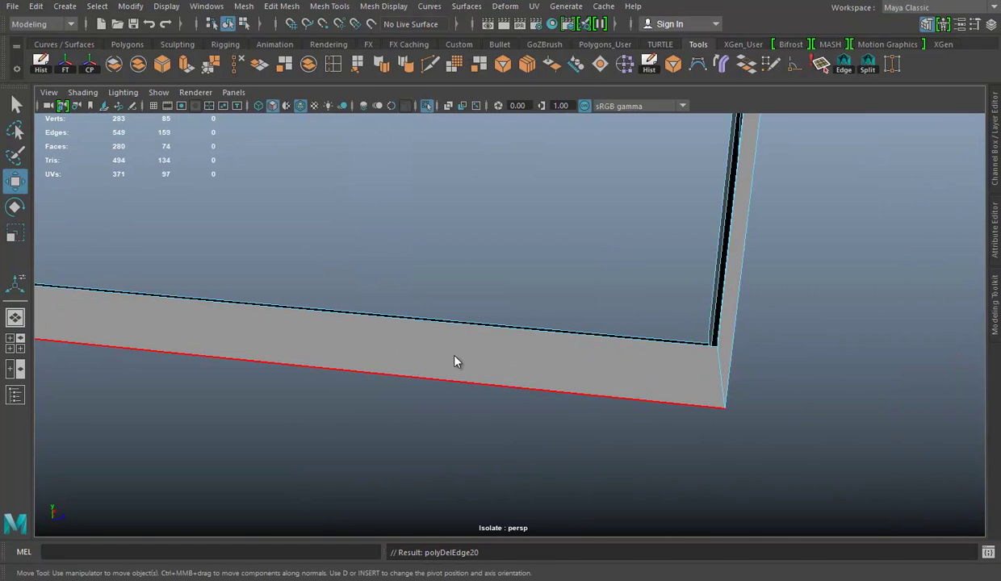
pyautogui.moveTo(409, 351)
pyautogui.keyDown('alt'); pyautogui.mouseDown()
pyautogui.moveTo(573, 350)
pyautogui.moveTo(511, 331)
pyautogui.moveTo(427, 393)
pyautogui.moveTo(484, 364)
pyautogui.moveTo(313, 385)
pyautogui.moveTo(303, 410)
pyautogui.mouseUp(); pyautogui.keyUp('alt')
# Step: Extrude a corner edge and slide it across to form a new face
pyautogui.hotkey('ctrl', 'e')
pyautogui.press('w')
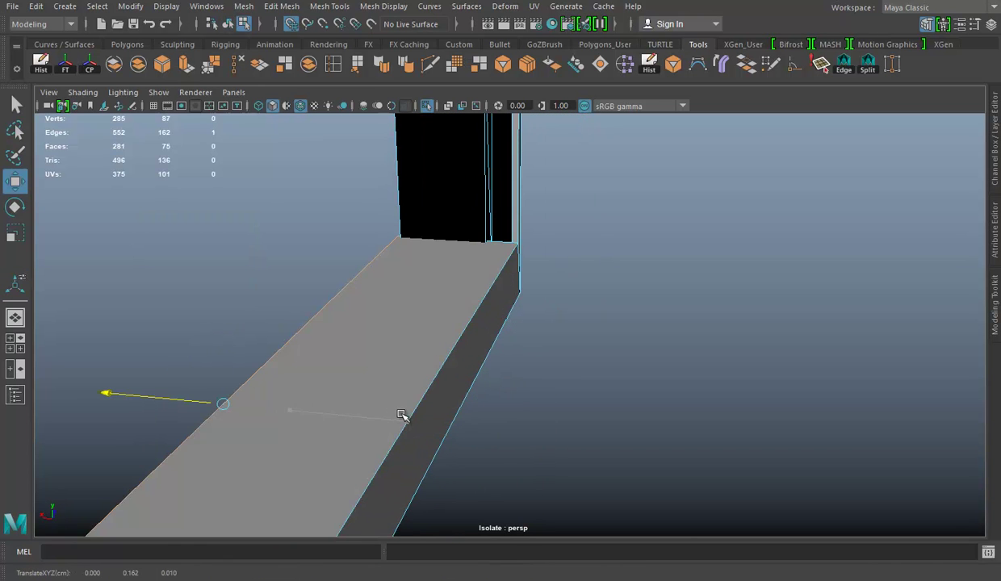
pyautogui.moveTo(171, 398); pyautogui.dragTo(339, 428)
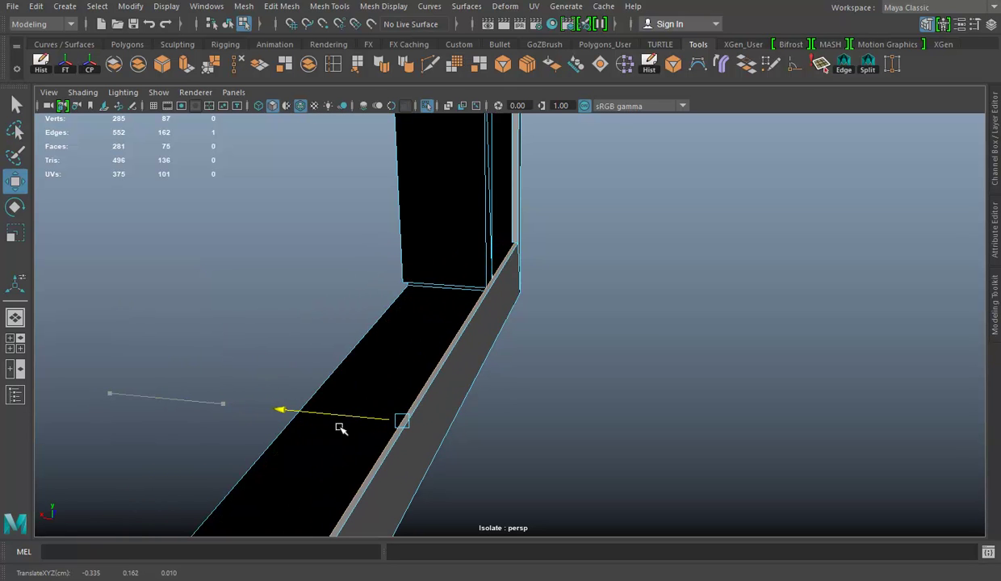
pyautogui.moveTo(456, 359)
pyautogui.keyDown('alt'); pyautogui.mouseDown()
pyautogui.moveTo(491, 268)
pyautogui.moveTo(232, 415)
pyautogui.moveTo(252, 355)
pyautogui.moveTo(529, 304)
pyautogui.moveTo(845, 319)
pyautogui.moveTo(770, 391)
pyautogui.mouseUp(); pyautogui.keyUp('alt')
pyautogui.click(232, 415)
# Step: Merge the vertices at the frame's corners together
pyautogui.moveTo(740, 194); pyautogui.dragTo(694, 198, button='right')
pyautogui.click(707, 287)
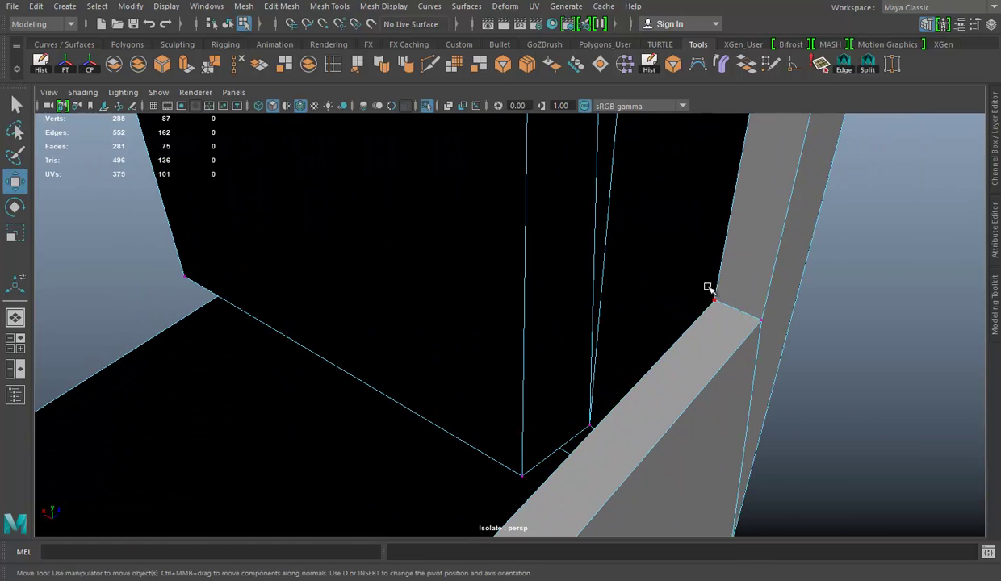
pyautogui.click(212, 65)
pyautogui.keyDown('alt'); pyautogui.moveTo(767, 401); pyautogui.dragTo(633, 383, button='right'); pyautogui.keyUp('alt')
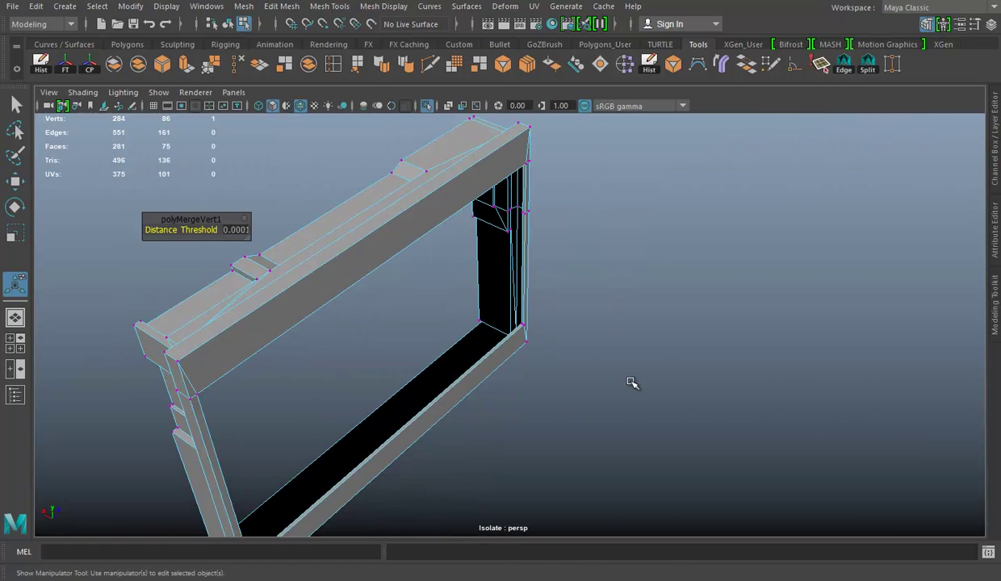
pyautogui.keyDown('alt'); pyautogui.moveTo(633, 382); pyautogui.dragTo(344, 386); pyautogui.keyUp('alt')
pyautogui.moveTo(344, 387)
pyautogui.keyDown('alt'); pyautogui.mouseDown(button='right')
pyautogui.moveTo(798, 432)
pyautogui.moveTo(838, 361)
pyautogui.mouseUp(button='right'); pyautogui.keyUp('alt')
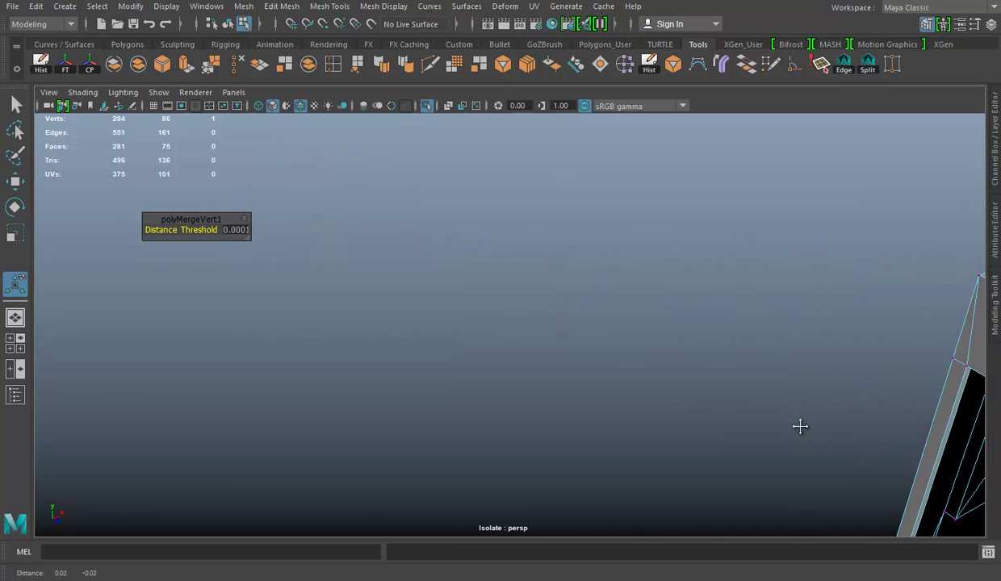
pyautogui.keyDown('alt'); pyautogui.moveTo(797, 425); pyautogui.dragTo(477, 228); pyautogui.keyUp('alt')
pyautogui.moveTo(478, 389)
pyautogui.keyDown('alt'); pyautogui.mouseDown()
pyautogui.moveTo(699, 420)
pyautogui.moveTo(434, 317)
pyautogui.mouseUp(); pyautogui.keyUp('alt')
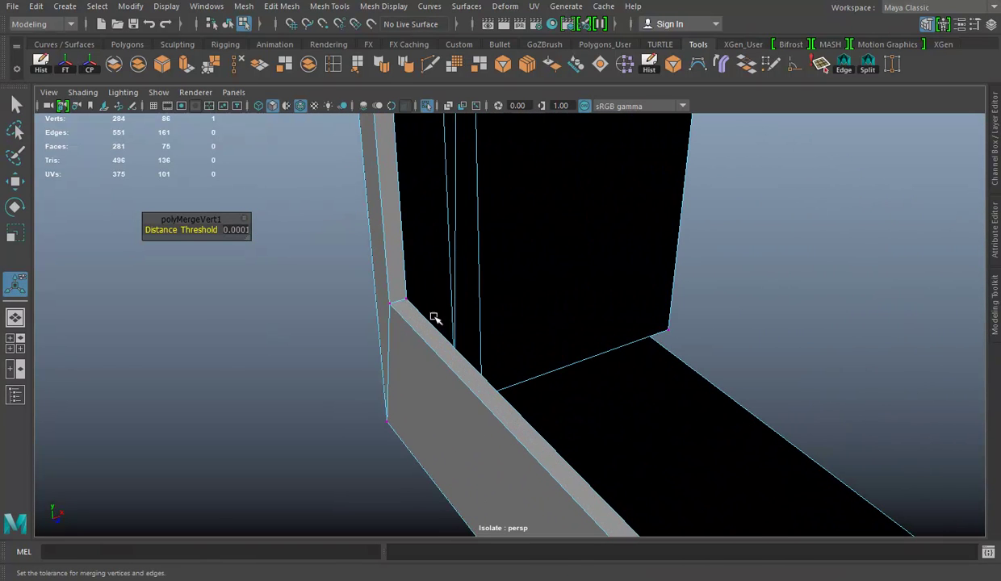
pyautogui.moveTo(419, 278); pyautogui.dragTo(396, 312)
pyautogui.keyDown('alt'); pyautogui.moveTo(395, 313); pyautogui.dragTo(503, 275); pyautogui.keyUp('alt')
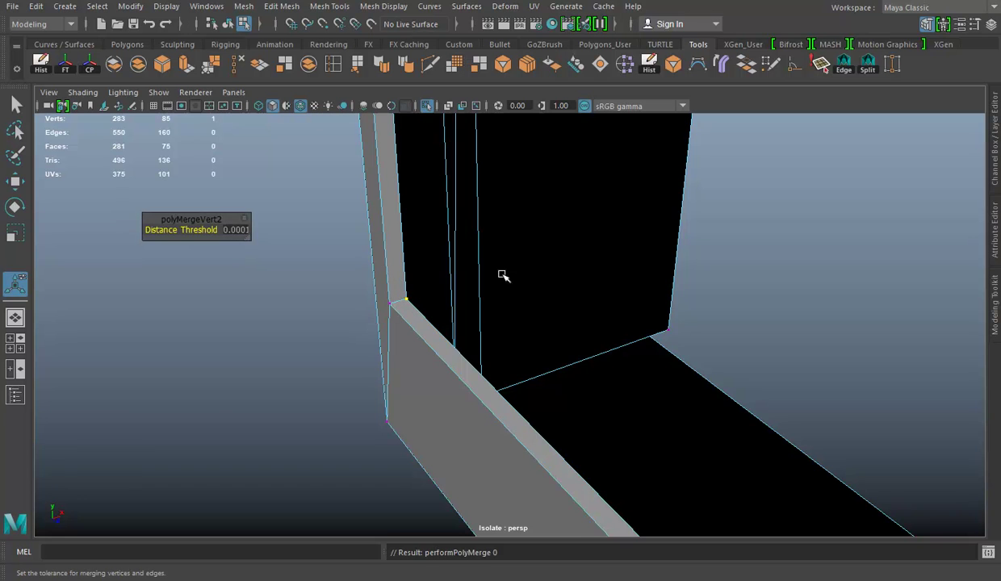
pyautogui.press('q')
# Step: Check the reference sketch, then bridge the gap between edges at the frame's lower corner
pyautogui.keyDown('alt'); pyautogui.moveTo(744, 239); pyautogui.dragTo(593, 342); pyautogui.keyUp('alt')
pyautogui.click(694, 251)
pyautogui.moveTo(695, 250)
pyautogui.keyDown('alt'); pyautogui.mouseDown()
pyautogui.moveTo(552, 371)
pyautogui.moveTo(622, 283)
pyautogui.moveTo(593, 330)
pyautogui.mouseUp(); pyautogui.keyUp('alt')
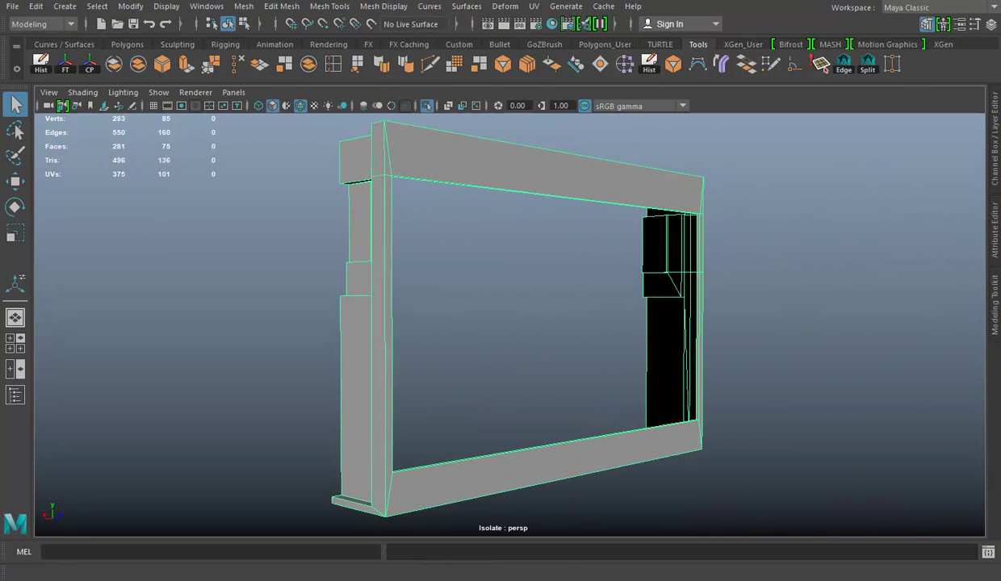
pyautogui.hotkey('alt', 'Tab')
pyautogui.hotkey('alt', 'Tab')
pyautogui.moveTo(572, 297)
pyautogui.keyDown('alt'); pyautogui.mouseDown()
pyautogui.moveTo(411, 297)
pyautogui.moveTo(507, 224)
pyautogui.mouseUp(); pyautogui.keyUp('alt')
pyautogui.moveTo(505, 193); pyautogui.dragTo(512, 169, button='right')
pyautogui.click(513, 246)
pyautogui.moveTo(514, 246)
pyautogui.keyDown('alt'); pyautogui.mouseDown()
pyautogui.moveTo(511, 377)
pyautogui.moveTo(351, 401)
pyautogui.moveTo(458, 434)
pyautogui.mouseUp(); pyautogui.keyUp('alt')
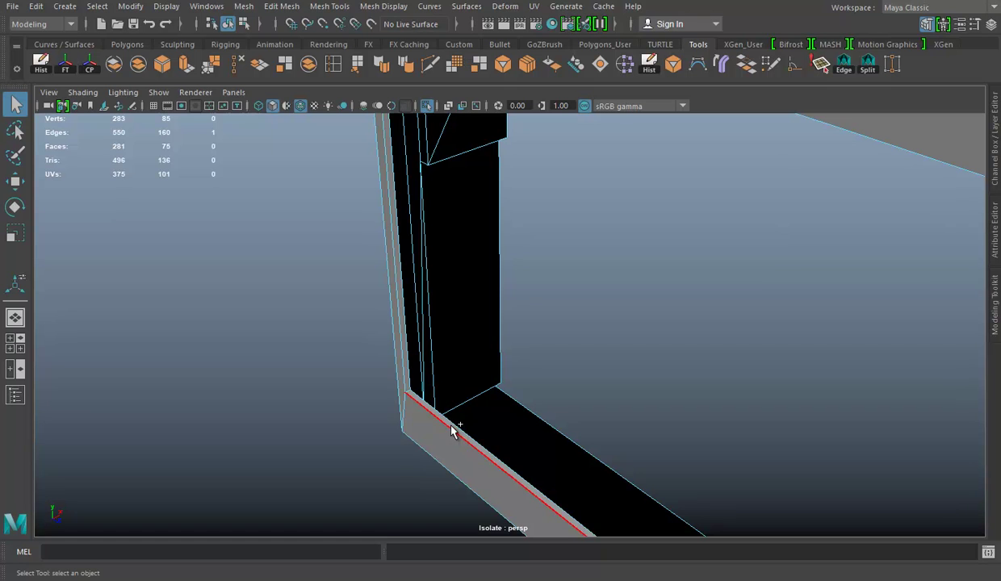
pyautogui.click(757, 66)
# Step: Select an edge along the frame plus another edge on the inner panel
pyautogui.moveTo(652, 350)
pyautogui.keyDown('alt'); pyautogui.mouseDown()
pyautogui.moveTo(540, 297)
pyautogui.moveTo(590, 192)
pyautogui.mouseUp(); pyautogui.keyUp('alt')
pyautogui.moveTo(589, 192); pyautogui.dragTo(659, 172, button='right')
pyautogui.moveTo(843, 252)
pyautogui.keyDown('alt'); pyautogui.mouseDown()
pyautogui.moveTo(804, 261)
pyautogui.moveTo(637, 252)
pyautogui.moveTo(634, 274)
pyautogui.moveTo(489, 275)
pyautogui.moveTo(464, 339)
pyautogui.moveTo(576, 313)
pyautogui.moveTo(503, 305)
pyautogui.moveTo(527, 308)
pyautogui.moveTo(532, 194)
pyautogui.mouseUp(); pyautogui.keyUp('alt')
pyautogui.moveTo(532, 194); pyautogui.dragTo(531, 156, button='right')
pyautogui.click(590, 269)
pyautogui.moveTo(473, 298)
pyautogui.keyDown('alt'); pyautogui.mouseDown()
pyautogui.moveTo(630, 308)
pyautogui.moveTo(501, 315)
pyautogui.moveTo(321, 136)
pyautogui.mouseUp(); pyautogui.keyUp('alt')
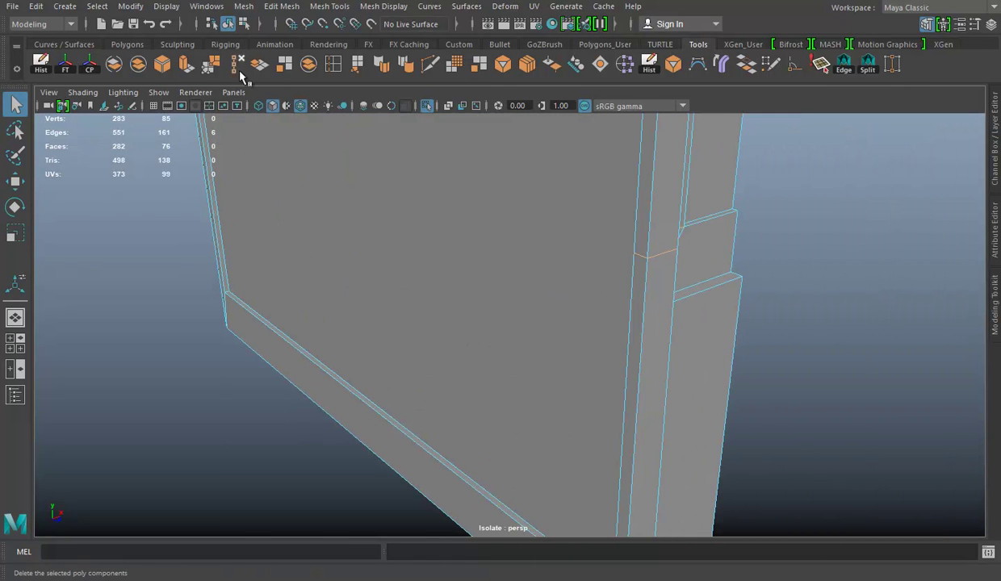
pyautogui.moveTo(688, 256)
pyautogui.keyDown('alt'); pyautogui.mouseDown()
pyautogui.moveTo(625, 284)
pyautogui.moveTo(525, 277)
pyautogui.moveTo(503, 353)
pyautogui.moveTo(517, 268)
pyautogui.moveTo(507, 375)
pyautogui.moveTo(531, 331)
pyautogui.moveTo(536, 351)
pyautogui.moveTo(654, 352)
pyautogui.moveTo(518, 398)
pyautogui.moveTo(428, 320)
pyautogui.moveTo(698, 334)
pyautogui.moveTo(715, 311)
pyautogui.moveTo(708, 275)
pyautogui.moveTo(755, 242)
pyautogui.moveTo(710, 277)
pyautogui.moveTo(588, 315)
pyautogui.moveTo(517, 305)
pyautogui.moveTo(550, 364)
pyautogui.moveTo(661, 369)
pyautogui.moveTo(551, 303)
pyautogui.moveTo(539, 314)
pyautogui.moveTo(563, 322)
pyautogui.mouseUp(); pyautogui.keyUp('alt')
pyautogui.click(428, 319)
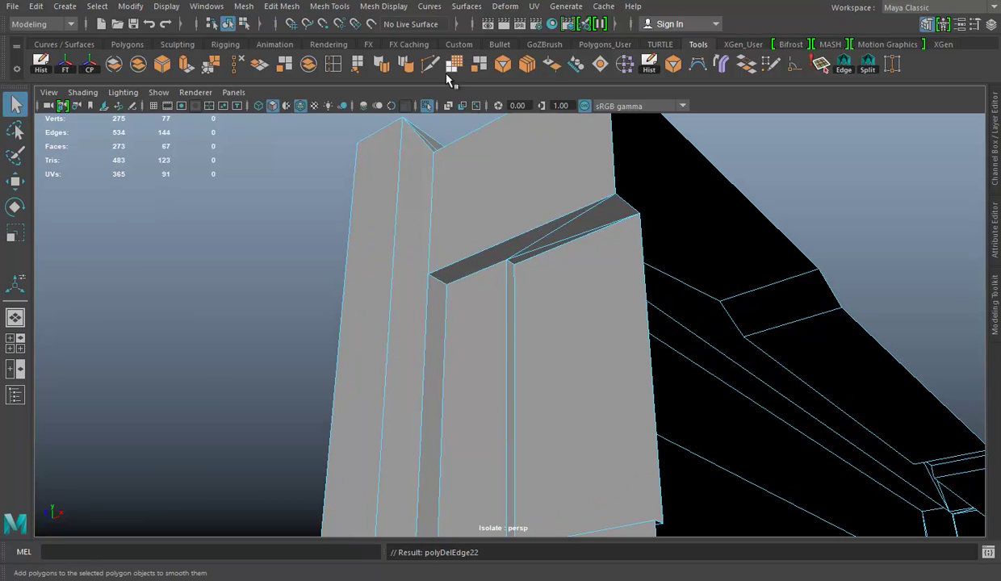
# Step: Start the Multi-Cut tool and orbit in on the large face's top edge
pyautogui.hotkey('ctrl', 'shift', 'x')
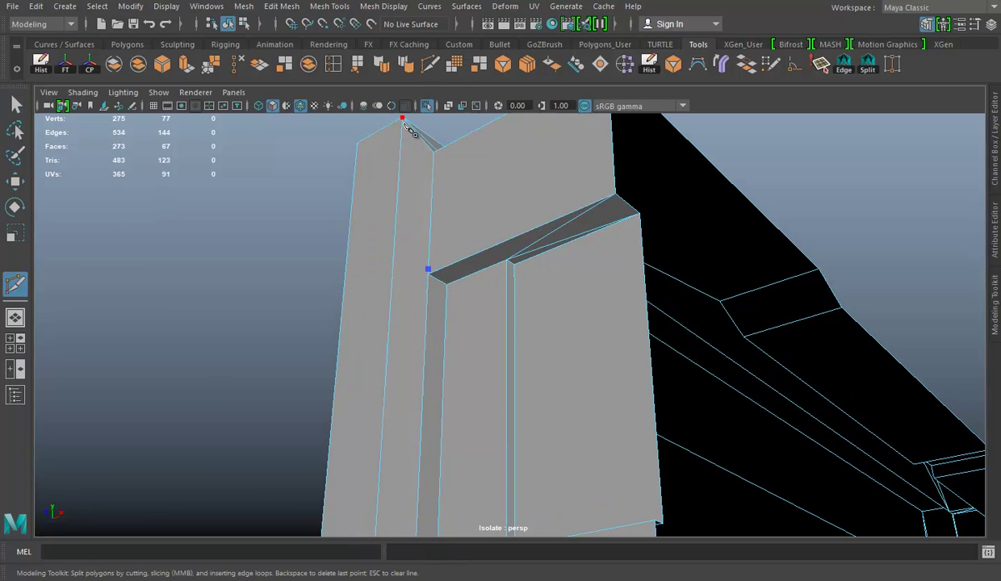
pyautogui.keyDown('alt'); pyautogui.moveTo(650, 318); pyautogui.dragTo(454, 326); pyautogui.keyUp('alt')
pyautogui.keyDown('alt'); pyautogui.moveTo(454, 326); pyautogui.dragTo(565, 347, button='right'); pyautogui.keyUp('alt')
pyautogui.keyDown('alt'); pyautogui.moveTo(565, 347); pyautogui.dragTo(425, 340); pyautogui.keyUp('alt')
pyautogui.moveTo(425, 340)
pyautogui.keyDown('alt'); pyautogui.mouseDown(button='right')
pyautogui.moveTo(675, 320)
pyautogui.moveTo(513, 296)
pyautogui.mouseUp(button='right'); pyautogui.keyUp('alt')
pyautogui.keyDown('alt'); pyautogui.moveTo(513, 296); pyautogui.dragTo(509, 376); pyautogui.keyUp('alt')
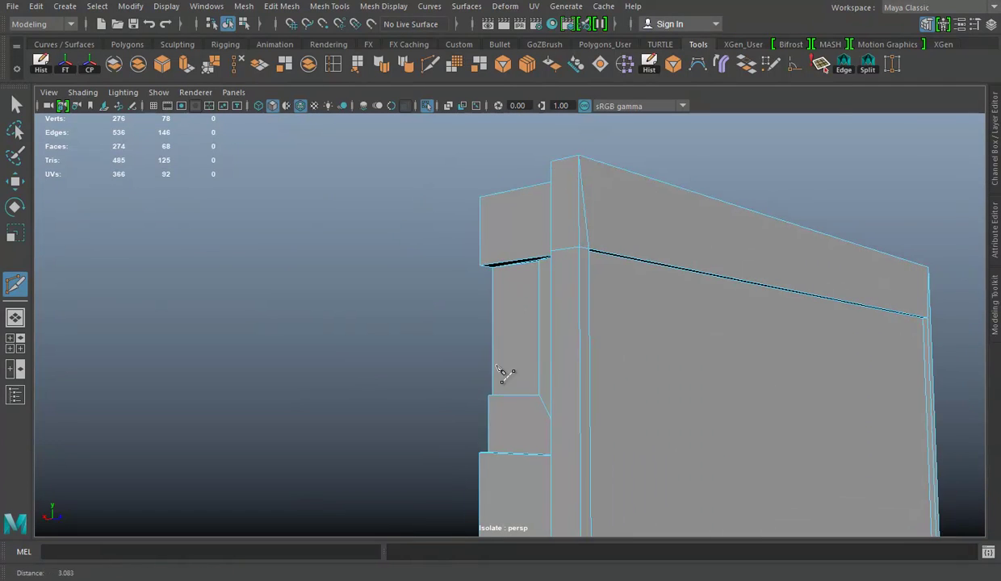
pyautogui.keyDown('alt'); pyautogui.moveTo(509, 376); pyautogui.dragTo(516, 241, button='right'); pyautogui.keyUp('alt')
pyautogui.keyDown('alt'); pyautogui.moveTo(516, 241); pyautogui.dragTo(526, 363, button='middle'); pyautogui.keyUp('alt')
pyautogui.keyDown('alt'); pyautogui.moveTo(526, 363); pyautogui.dragTo(558, 323, button='right'); pyautogui.keyUp('alt')
pyautogui.press('w')
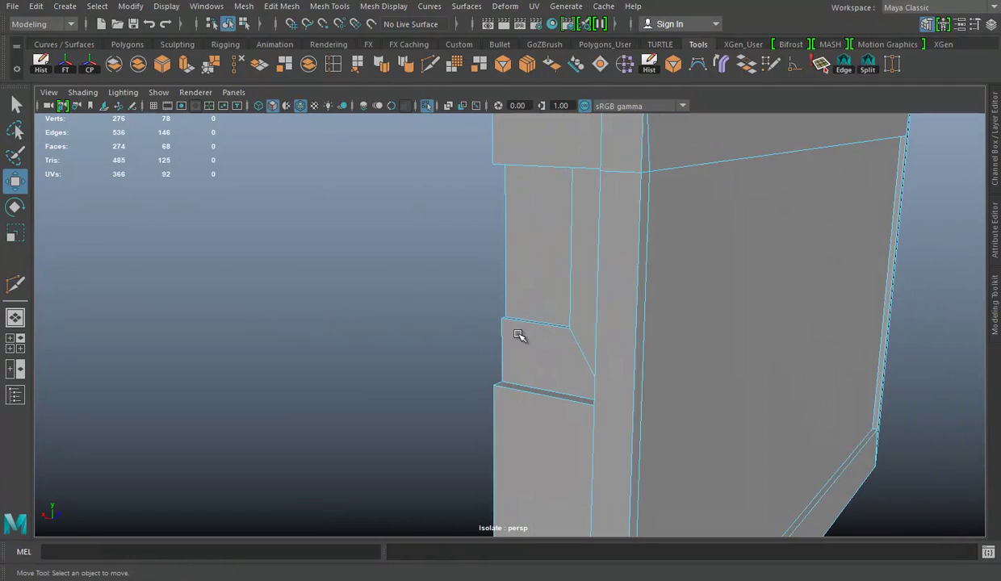
pyautogui.keyDown('alt'); pyautogui.moveTo(521, 335); pyautogui.dragTo(486, 342); pyautogui.keyUp('alt')
pyautogui.keyDown('alt'); pyautogui.moveTo(486, 342); pyautogui.dragTo(369, 301, button='right'); pyautogui.keyUp('alt')
pyautogui.moveTo(369, 301)
pyautogui.keyDown('alt'); pyautogui.mouseDown()
pyautogui.moveTo(640, 293)
pyautogui.moveTo(404, 309)
pyautogui.moveTo(352, 296)
pyautogui.mouseUp(); pyautogui.keyUp('alt')
# Step: Preview the smoothed mesh, then merge the whole mesh's overlapping vertices
pyautogui.press('3')
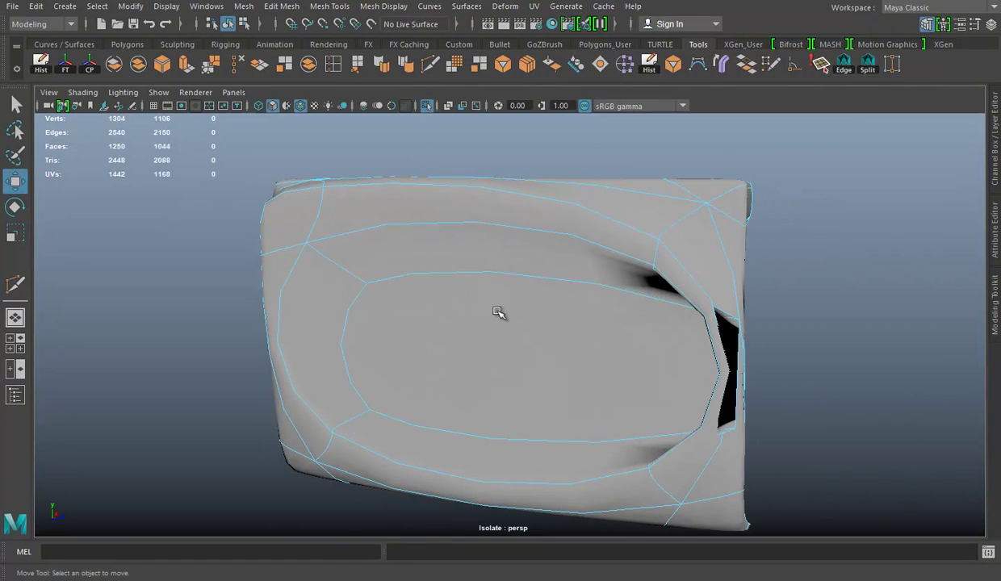
pyautogui.press('1')
pyautogui.rightClick(749, 184)
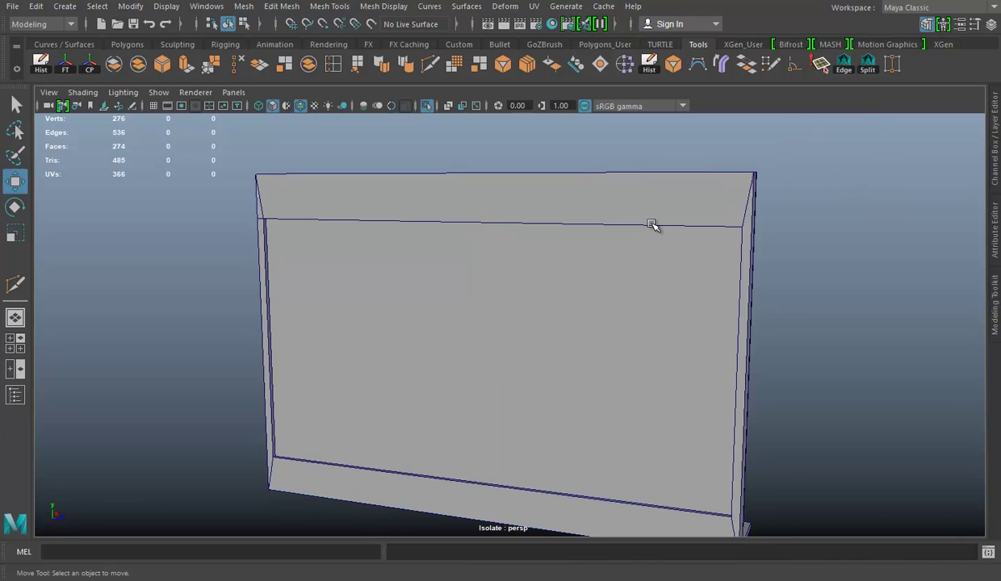
pyautogui.click(212, 64)
pyautogui.moveTo(849, 313)
pyautogui.keyDown('alt'); pyautogui.mouseDown()
pyautogui.moveTo(684, 278)
pyautogui.moveTo(541, 313)
pyautogui.mouseUp(); pyautogui.keyUp('alt')
# Step: Push the large panel face slightly inward
pyautogui.moveTo(520, 197); pyautogui.dragTo(529, 231, button='right')
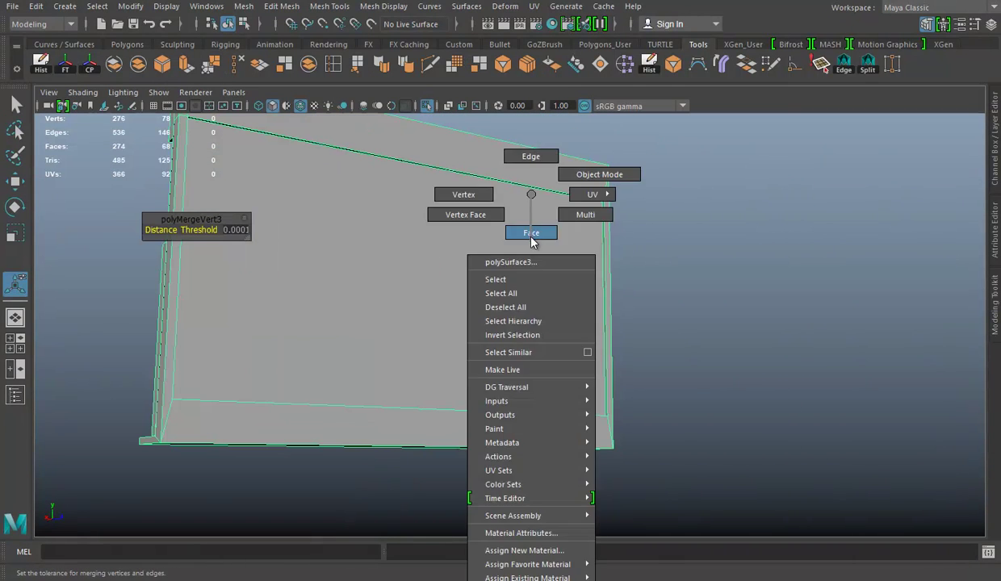
pyautogui.click(509, 264)
pyautogui.keyDown('alt'); pyautogui.moveTo(510, 264); pyautogui.dragTo(547, 319); pyautogui.keyUp('alt')
pyautogui.press('w')
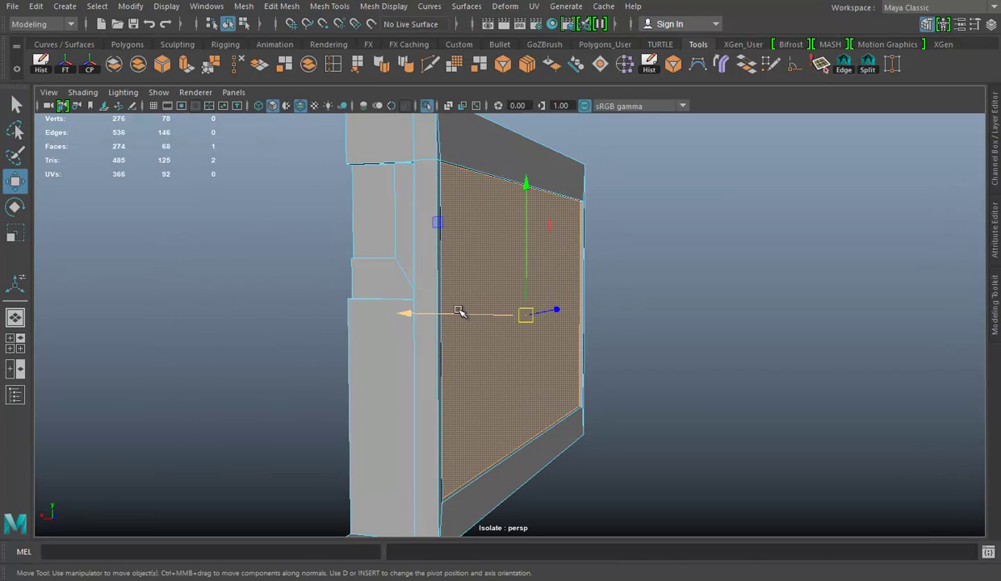
pyautogui.moveTo(459, 312); pyautogui.dragTo(450, 312)
pyautogui.moveTo(590, 301)
pyautogui.keyDown('alt'); pyautogui.mouseDown()
pyautogui.moveTo(647, 254)
pyautogui.moveTo(628, 263)
pyautogui.moveTo(699, 334)
pyautogui.moveTo(552, 286)
pyautogui.moveTo(539, 296)
pyautogui.mouseUp(); pyautogui.keyUp('alt')
pyautogui.scroll(3, 539, 295)
# Step: Merge the frame's vertices at a 0.0001 threshold and exit isolation to show the full crate
pyautogui.click(699, 134)
pyautogui.click(553, 196)
pyautogui.click(229, 73)
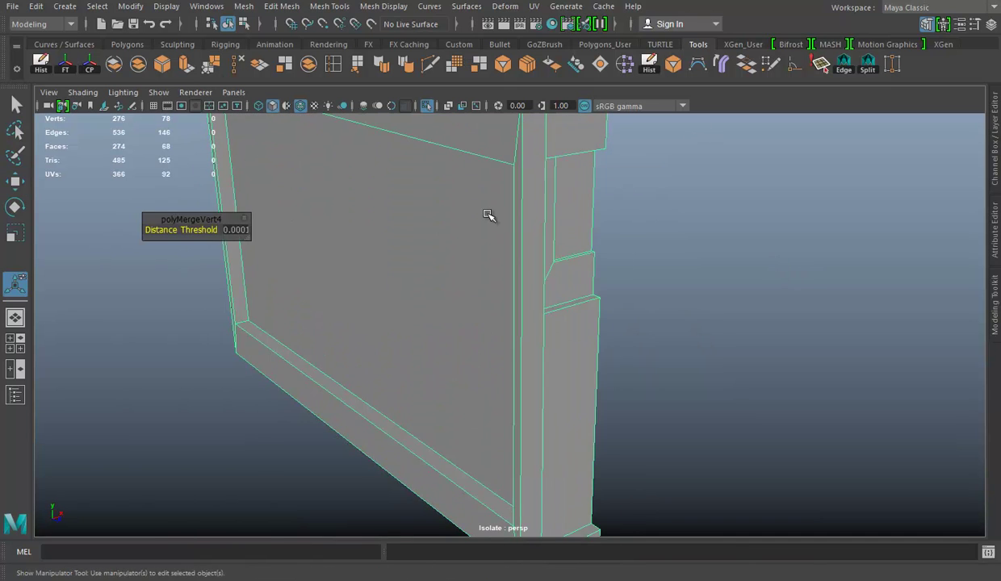
pyautogui.press('3')
pyautogui.keyDown('alt'); pyautogui.moveTo(797, 297); pyautogui.dragTo(509, 283); pyautogui.keyUp('alt')
pyautogui.scroll(3, 433, 343)
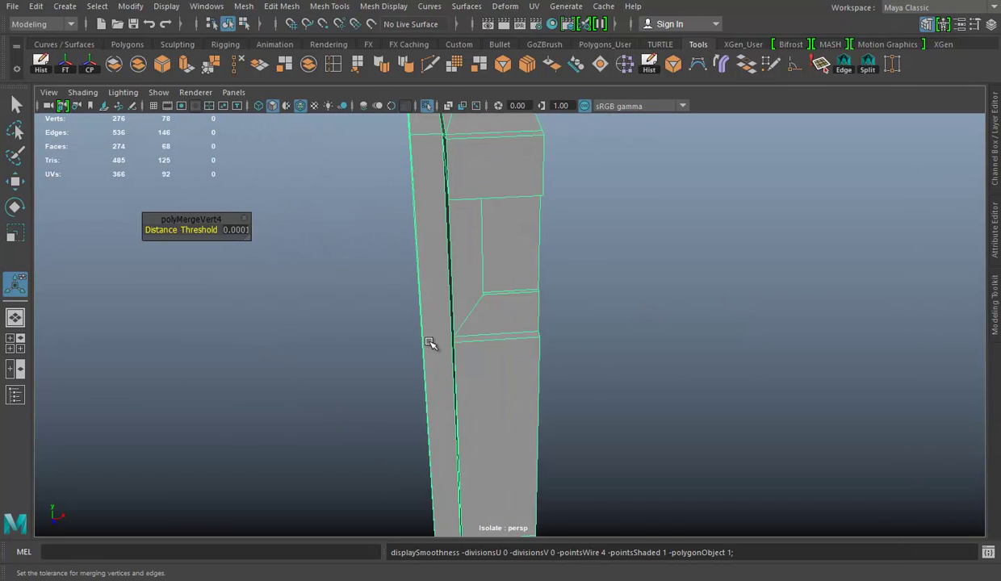
pyautogui.scroll(3, 795, 292)
pyautogui.scroll(-5, 585, 282)
pyautogui.keyDown('alt'); pyautogui.moveTo(505, 286); pyautogui.dragTo(685, 315); pyautogui.keyUp('alt')
pyautogui.click(686, 314)
pyautogui.click(427, 107)
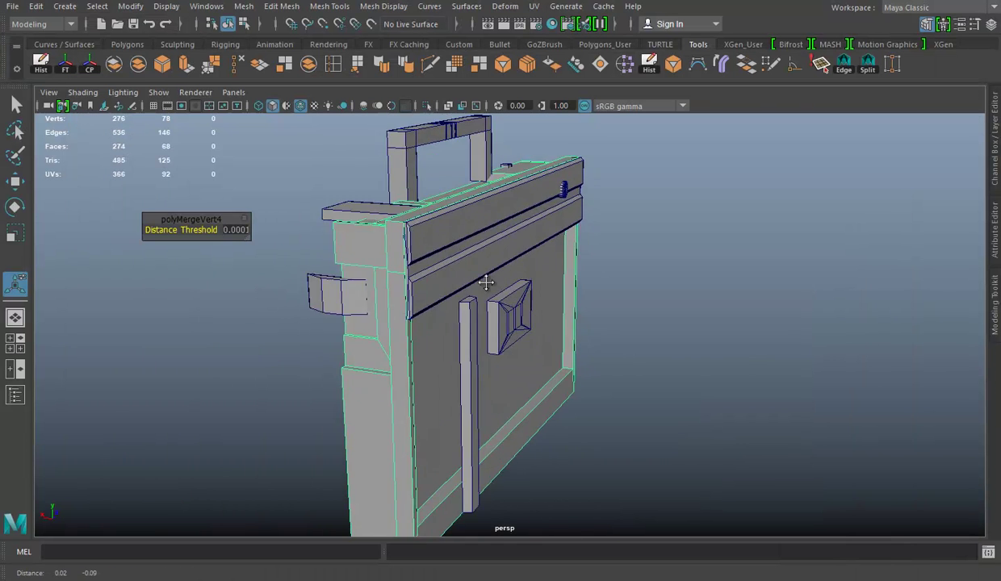
# Step: Nudge the recessed front panel face along X
pyautogui.moveTo(633, 194); pyautogui.dragTo(634, 233, button='right')
pyautogui.click(443, 319)
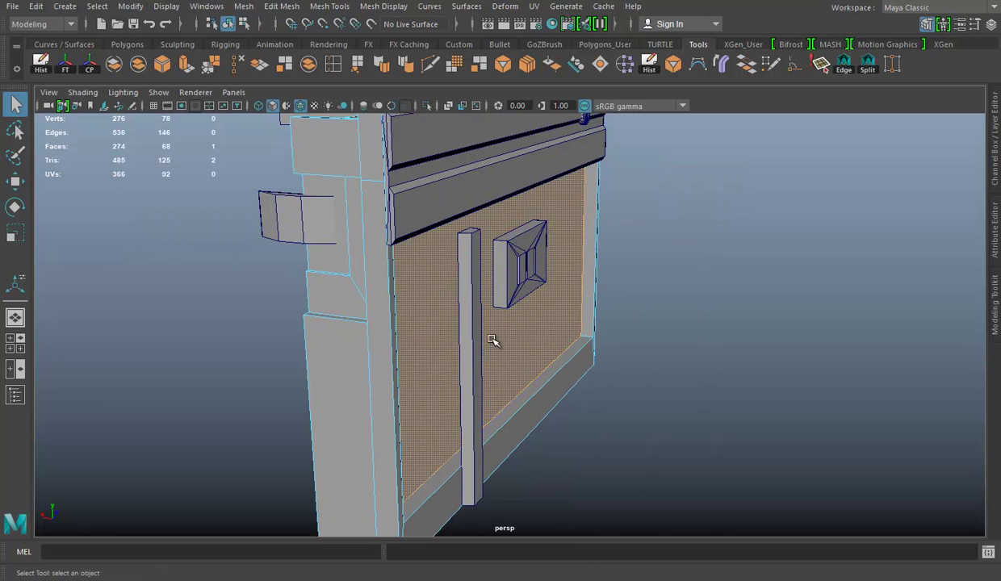
pyautogui.press('w')
pyautogui.moveTo(436, 268); pyautogui.dragTo(429, 276)
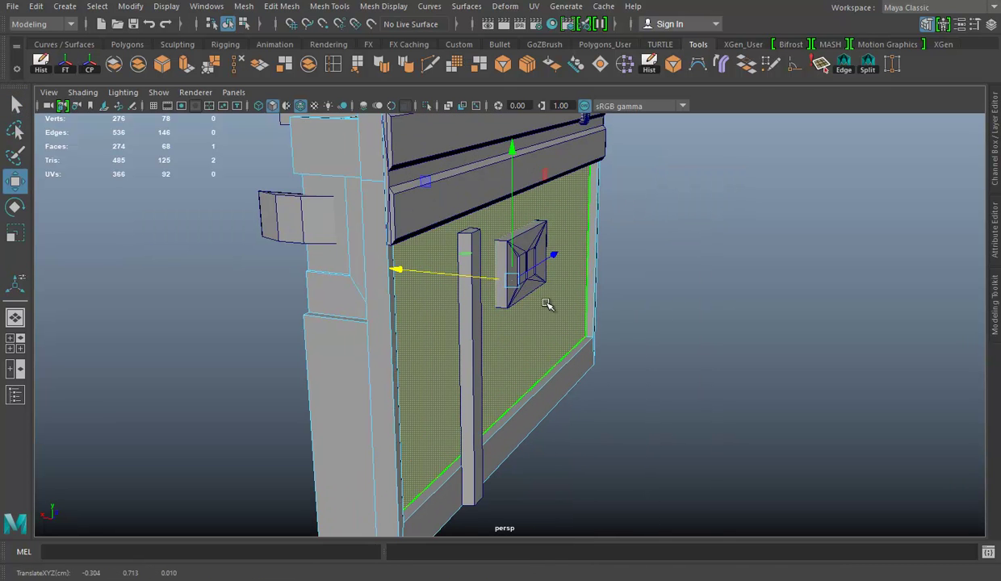
pyautogui.keyDown('alt'); pyautogui.moveTo(541, 320); pyautogui.dragTo(704, 157); pyautogui.keyUp('alt')
# Step: Shift the vertical front strap along X and widen it in the top wireframe view
pyautogui.click(471, 369)
pyautogui.moveTo(536, 389)
pyautogui.keyDown('alt'); pyautogui.mouseDown()
pyautogui.moveTo(468, 318)
pyautogui.moveTo(410, 326)
pyautogui.mouseUp(); pyautogui.keyUp('alt')
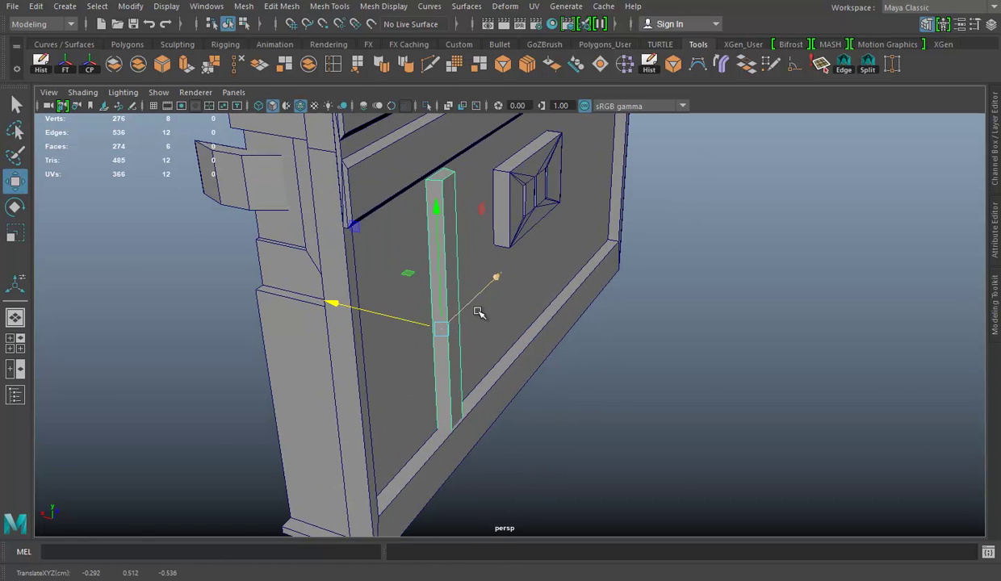
pyautogui.press('space')
pyautogui.press('space')
pyautogui.moveTo(509, 335)
pyautogui.keyDown('alt'); pyautogui.mouseDown()
pyautogui.moveTo(430, 391)
pyautogui.moveTo(396, 387)
pyautogui.mouseUp(); pyautogui.keyUp('alt')
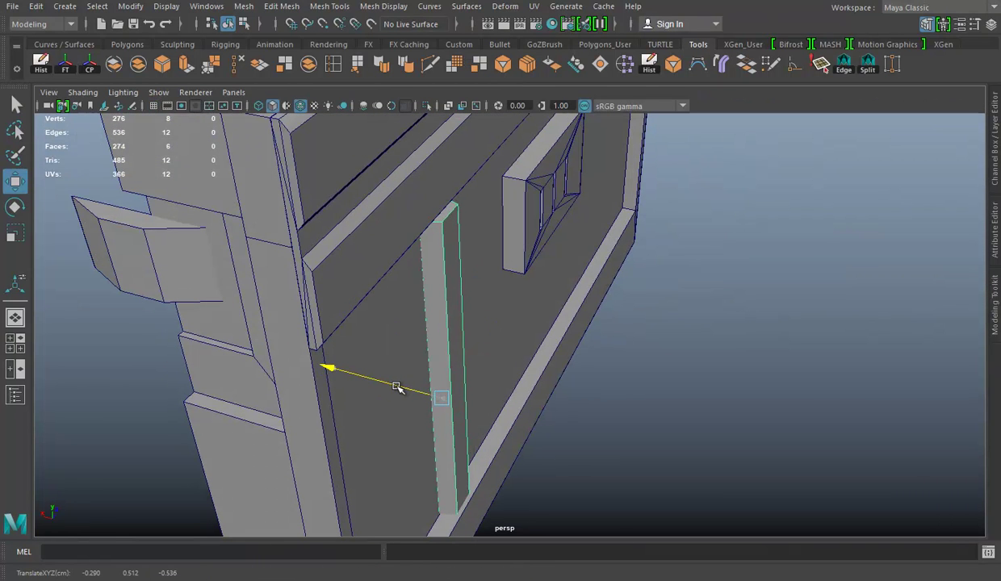
pyautogui.press('space')
pyautogui.press('space')
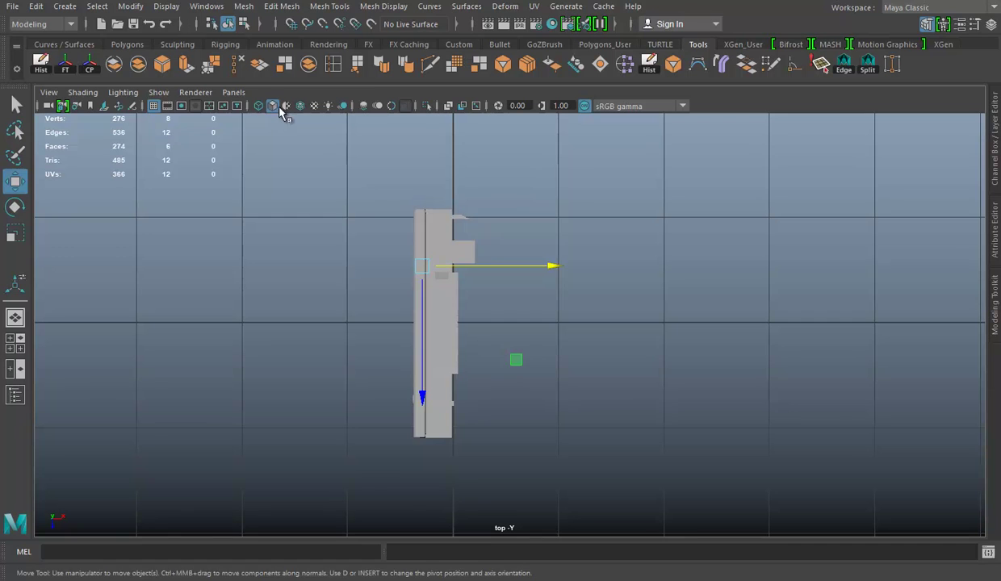
pyautogui.click(258, 106)
pyautogui.press('f')
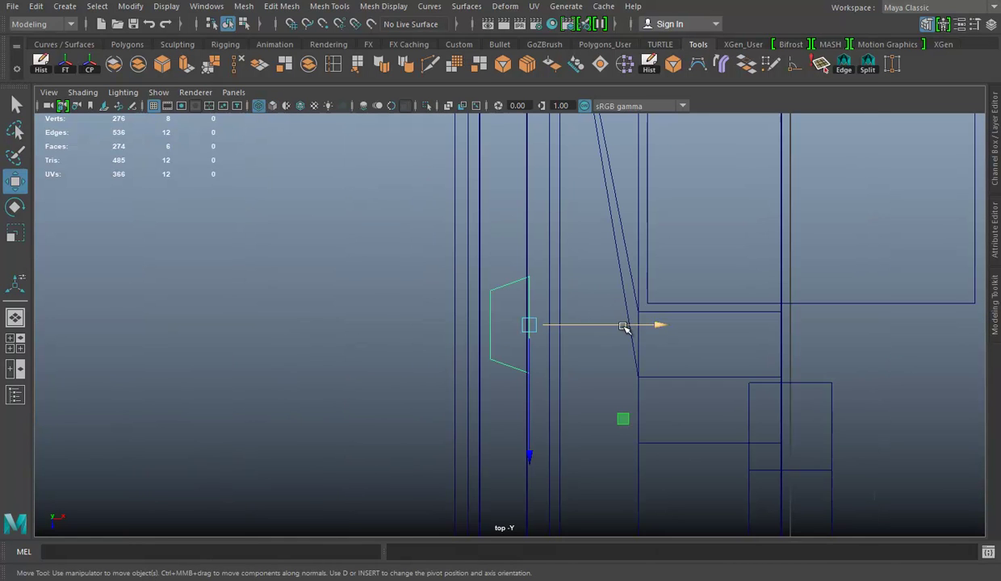
pyautogui.press('r')
pyautogui.moveTo(653, 327); pyautogui.dragTo(659, 328)
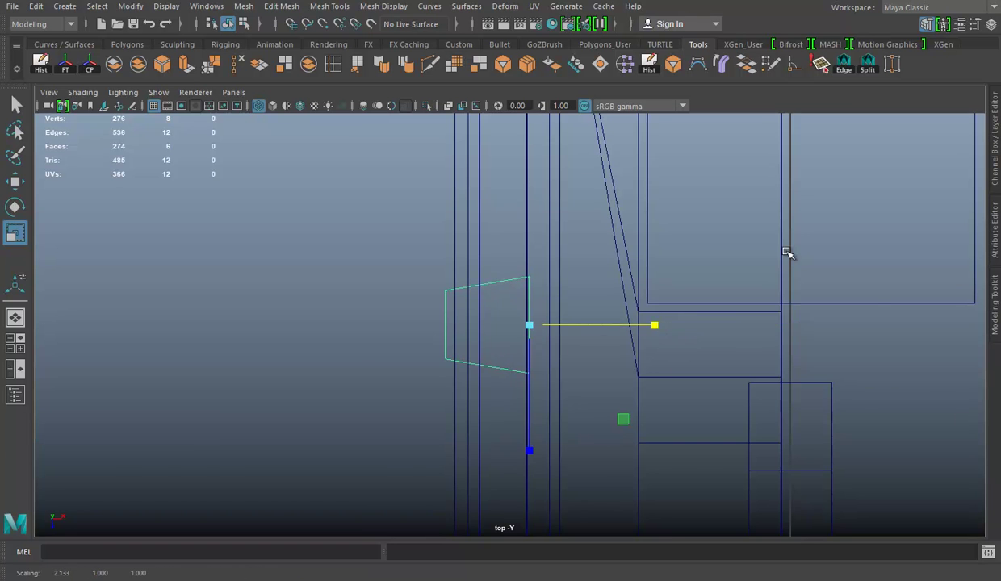
pyautogui.press('space')
pyautogui.press('space')
pyautogui.moveTo(742, 241)
pyautogui.keyDown('alt'); pyautogui.mouseDown()
pyautogui.moveTo(587, 271)
pyautogui.moveTo(449, 384)
pyautogui.moveTo(666, 268)
pyautogui.moveTo(666, 257)
pyautogui.moveTo(616, 329)
pyautogui.moveTo(572, 317)
pyautogui.moveTo(575, 331)
pyautogui.moveTo(698, 339)
pyautogui.mouseUp(); pyautogui.keyUp('alt')
# Step: Check a strap face, reselect the strap, and save the scene as ammo.mb
pyautogui.moveTo(744, 195); pyautogui.dragTo(744, 233, button='right')
pyautogui.click(548, 321)
pyautogui.moveTo(548, 321)
pyautogui.keyDown('alt'); pyautogui.mouseDown()
pyautogui.moveTo(681, 349)
pyautogui.moveTo(553, 295)
pyautogui.mouseUp(); pyautogui.keyUp('alt')
pyautogui.press('w')
pyautogui.moveTo(544, 285); pyautogui.dragTo(418, 332, button='right')
pyautogui.moveTo(735, 239)
pyautogui.keyDown('alt'); pyautogui.mouseDown()
pyautogui.moveTo(485, 255)
pyautogui.moveTo(461, 301)
pyautogui.moveTo(460, 274)
pyautogui.mouseUp(); pyautogui.keyUp('alt')
pyautogui.click(460, 302)
pyautogui.hotkey('ctrl', 's')
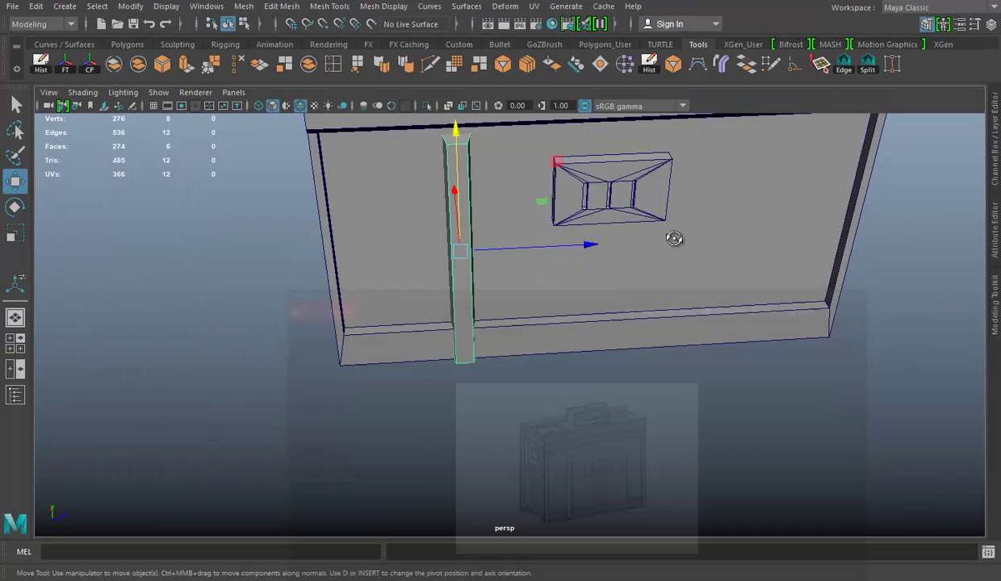
# Step: Select the raised plaque on the front panel and switch it to face selection
pyautogui.click(631, 204)
pyautogui.moveTo(632, 203)
pyautogui.keyDown('alt'); pyautogui.mouseDown()
pyautogui.moveTo(509, 331)
pyautogui.moveTo(474, 266)
pyautogui.moveTo(510, 259)
pyautogui.moveTo(454, 272)
pyautogui.moveTo(558, 250)
pyautogui.moveTo(530, 254)
pyautogui.moveTo(565, 264)
pyautogui.moveTo(529, 230)
pyautogui.mouseUp(); pyautogui.keyUp('alt')
pyautogui.moveTo(529, 230); pyautogui.dragTo(532, 157, button='right')
# Step: Delete the plaque's front faces, inner panes and dividers, leaving an open border
pyautogui.click(513, 215)
pyautogui.press('Delete')
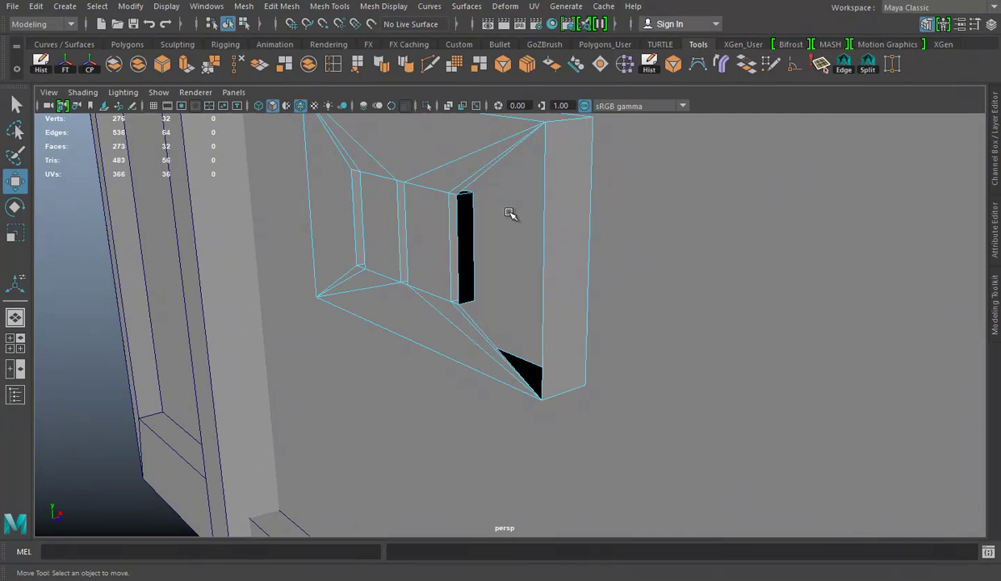
pyautogui.click(452, 172)
pyautogui.press('Delete')
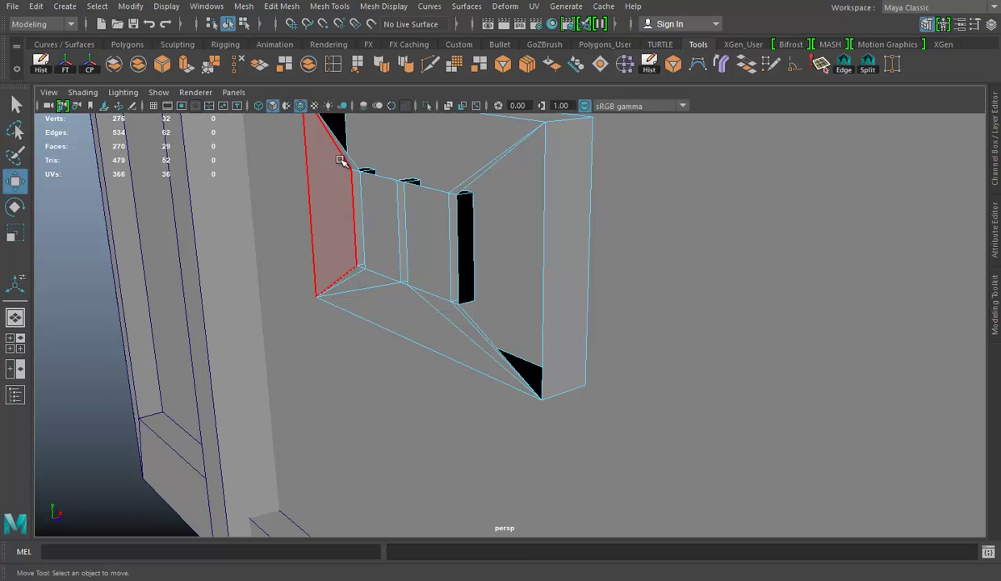
pyautogui.click(345, 159)
pyautogui.press('Delete')
pyautogui.click(355, 279)
pyautogui.press('Delete')
pyautogui.click(357, 279)
pyautogui.press('Delete')
pyautogui.click(413, 313)
pyautogui.press('Delete')
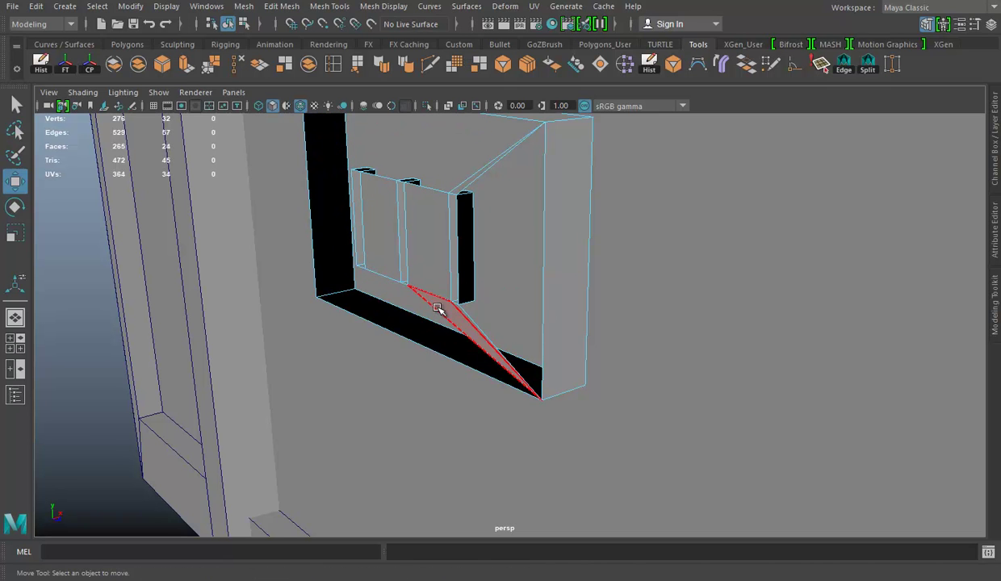
pyautogui.click(469, 179)
pyautogui.keyDown('shift'); pyautogui.click(413, 235); pyautogui.keyUp('shift')
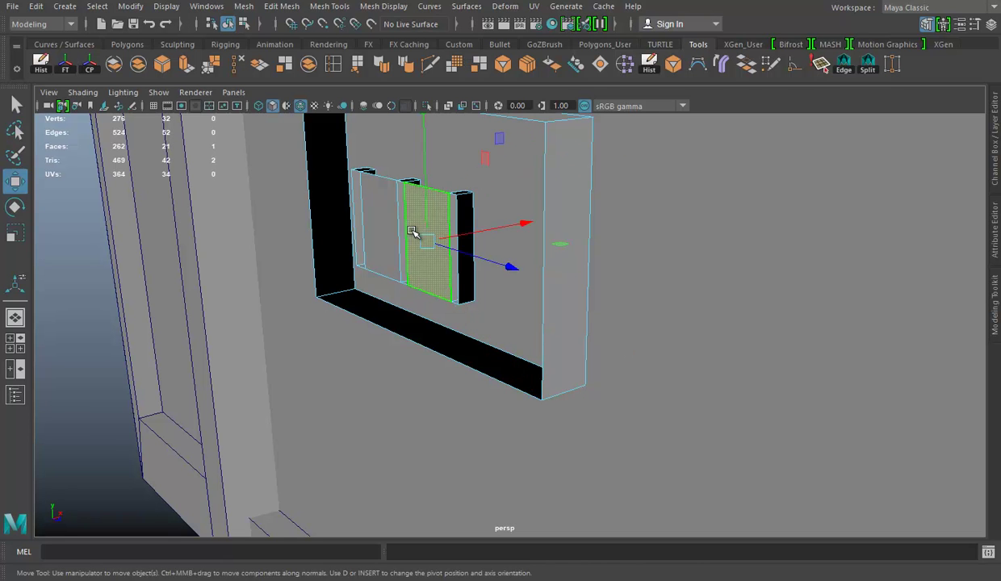
pyautogui.press('Delete')
# Step: Bridge the plaque's open border edges into one flat front face
pyautogui.moveTo(577, 191); pyautogui.dragTo(636, 168, button='right')
pyautogui.press('f')
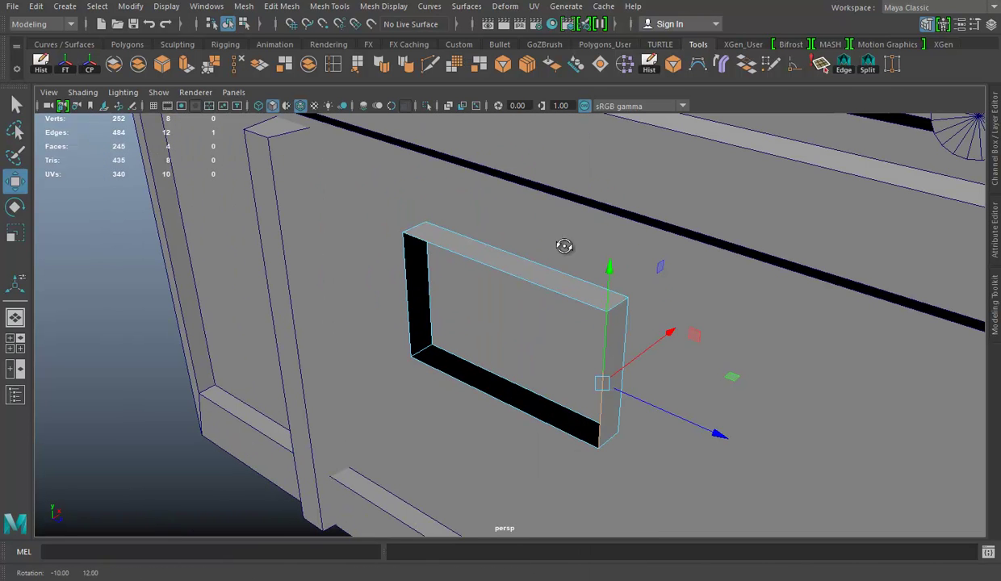
pyautogui.keyDown('shift'); pyautogui.click(412, 270); pyautogui.keyUp('shift')
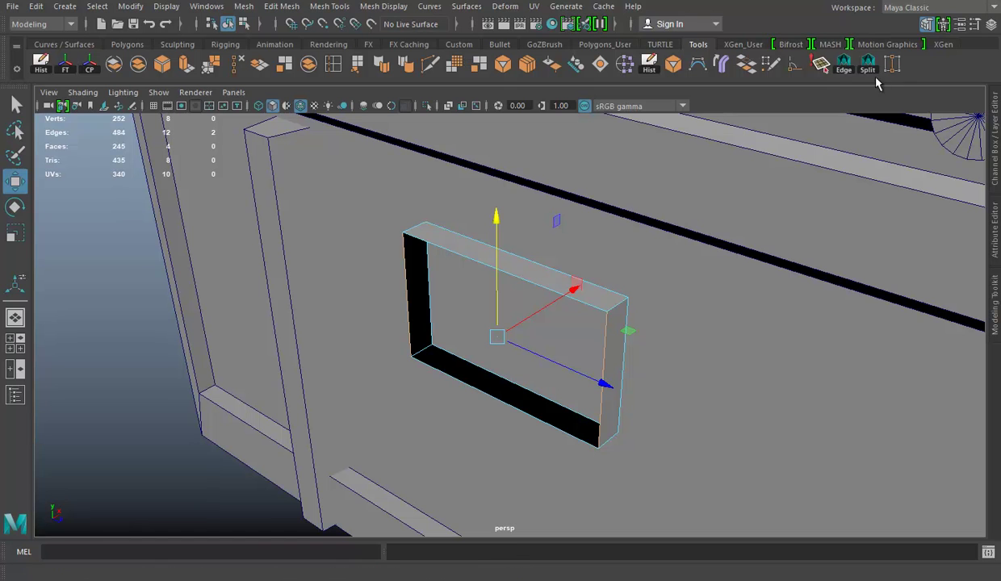
pyautogui.click(721, 65)
pyautogui.moveTo(550, 316)
pyautogui.keyDown('alt'); pyautogui.mouseDown()
pyautogui.moveTo(480, 271)
pyautogui.moveTo(539, 203)
pyautogui.moveTo(465, 242)
pyautogui.mouseUp(); pyautogui.keyUp('alt')
# Step: Slide the capped plaque slightly along X
pyautogui.press('w')
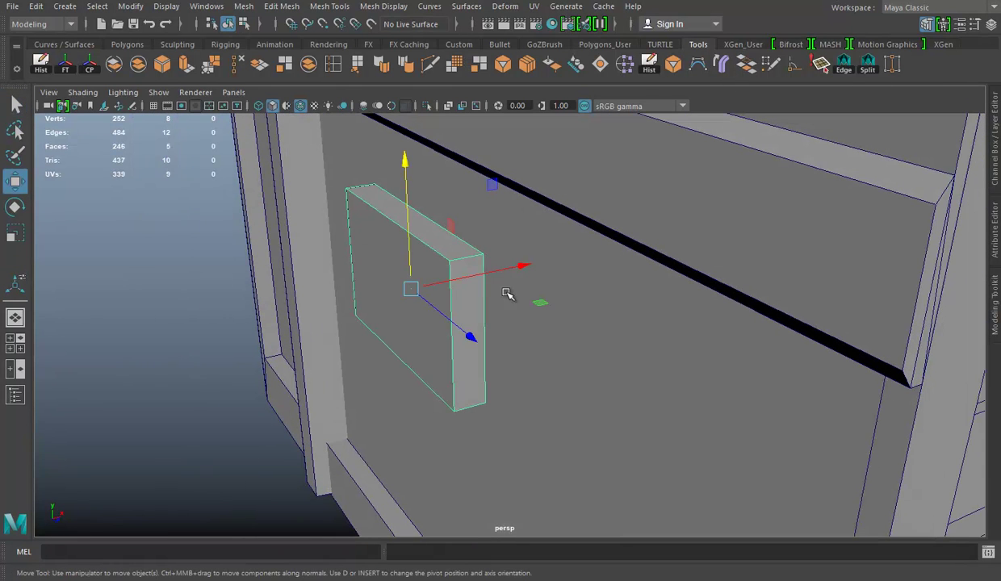
pyautogui.moveTo(501, 274); pyautogui.dragTo(506, 273)
pyautogui.moveTo(659, 325)
pyautogui.keyDown('alt'); pyautogui.mouseDown()
pyautogui.moveTo(466, 305)
pyautogui.moveTo(529, 337)
pyautogui.moveTo(546, 372)
pyautogui.mouseUp(); pyautogui.keyUp('alt')
# Step: Scale the plaque taller
pyautogui.press('r')
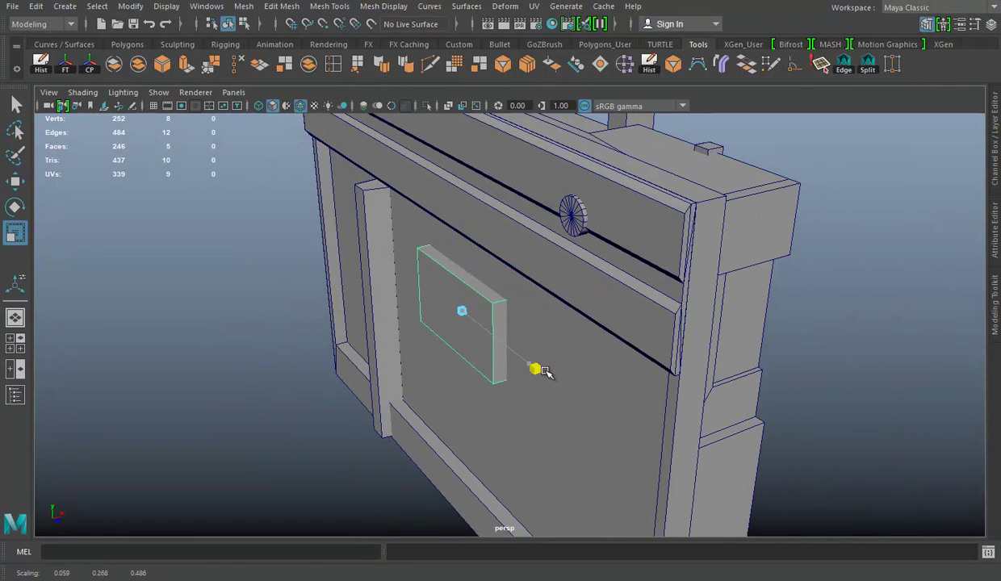
pyautogui.keyDown('alt'); pyautogui.moveTo(478, 251); pyautogui.dragTo(456, 208); pyautogui.keyUp('alt')
pyautogui.moveTo(458, 154); pyautogui.dragTo(462, 131)
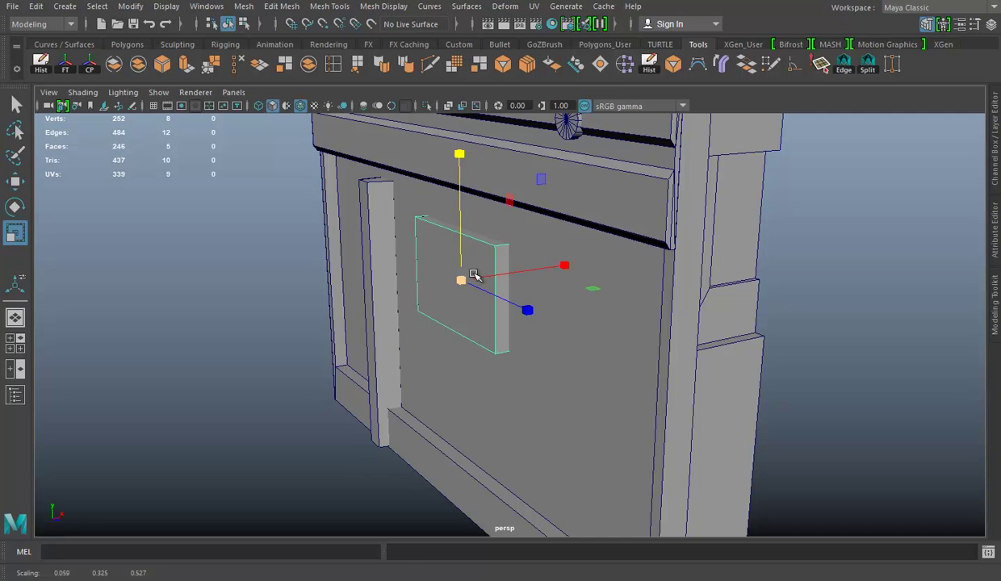
pyautogui.click(860, 292)
pyautogui.moveTo(861, 292)
pyautogui.keyDown('alt'); pyautogui.mouseDown()
pyautogui.moveTo(419, 316)
pyautogui.moveTo(614, 234)
pyautogui.mouseUp(); pyautogui.keyUp('alt')
# Step: In the wireframe side view, shift the plaque sideways along X
pyautogui.click(447, 308)
pyautogui.press('space')
pyautogui.press('space')
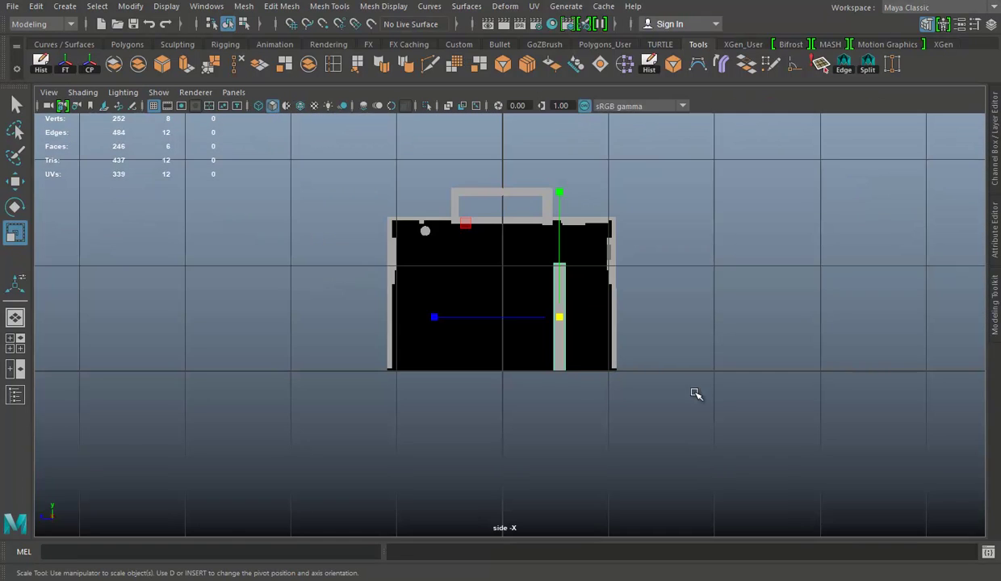
pyautogui.click(258, 106)
pyautogui.scroll(3, 599, 306)
pyautogui.scroll(-6, 605, 307)
pyautogui.scroll(4, 606, 310)
pyautogui.scroll(1, 607, 311)
pyautogui.scroll(1, 608, 312)
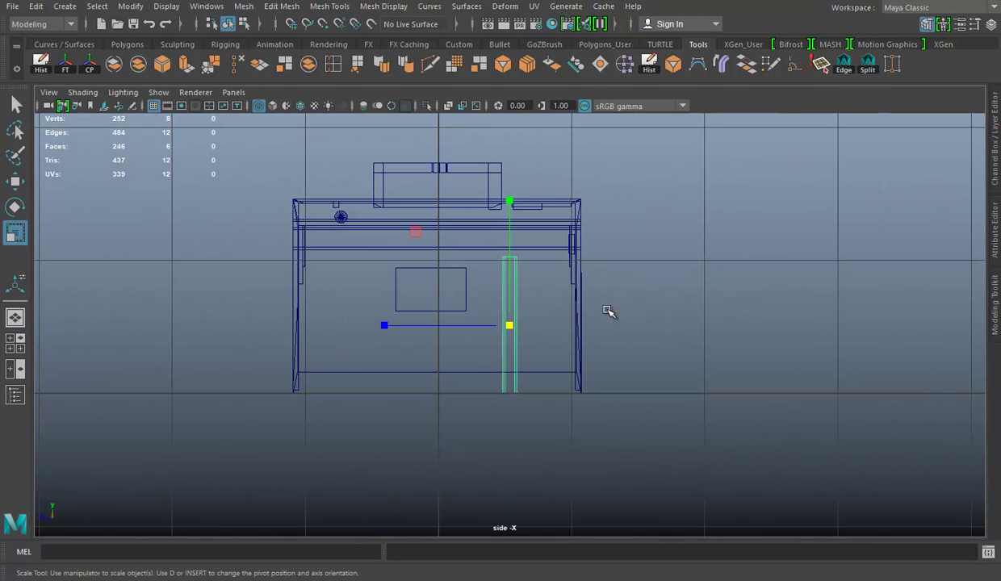
pyautogui.click(466, 281)
pyautogui.scroll(1, 412, 290)
pyautogui.press('w')
pyautogui.moveTo(368, 287); pyautogui.dragTo(376, 286)
# Step: Move the strap's pivot to the centre line, freeze transformations and delete history
pyautogui.click(514, 273)
pyautogui.press('d')
pyautogui.moveTo(465, 322); pyautogui.dragTo(375, 319)
pyautogui.press('d')
pyautogui.hotkey('ctrl', 'a')
pyautogui.click(65, 64)
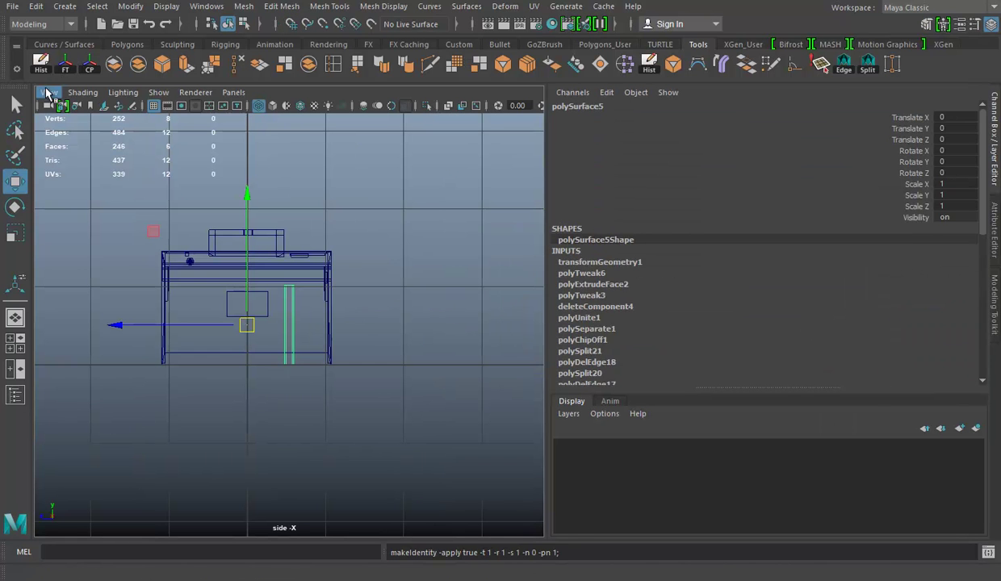
pyautogui.click(40, 63)
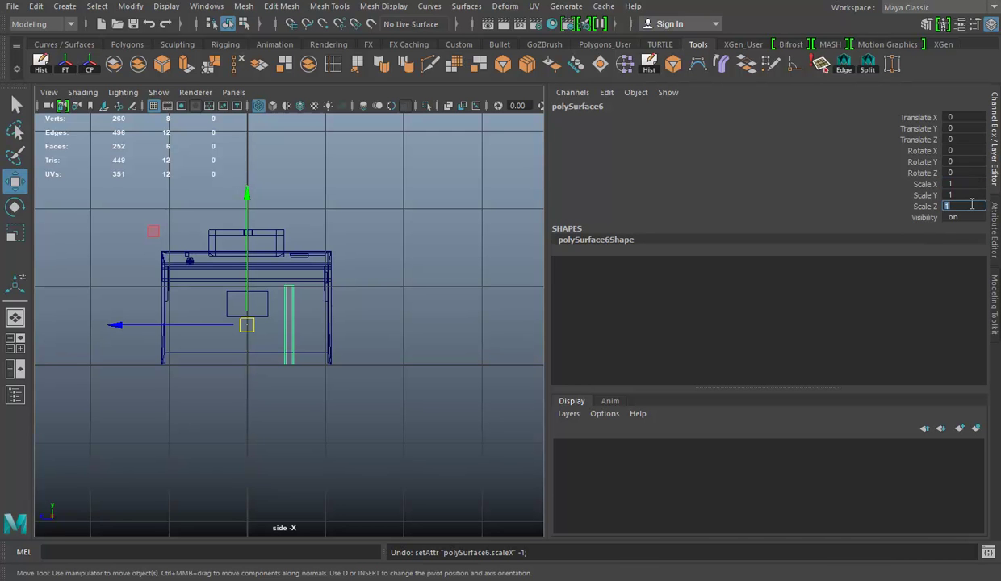
# Step: Mirror a copy of the strap with scale -1 onto the panel's other side
pyautogui.press('Return')
pyautogui.click(990, 24)
pyautogui.press('space')
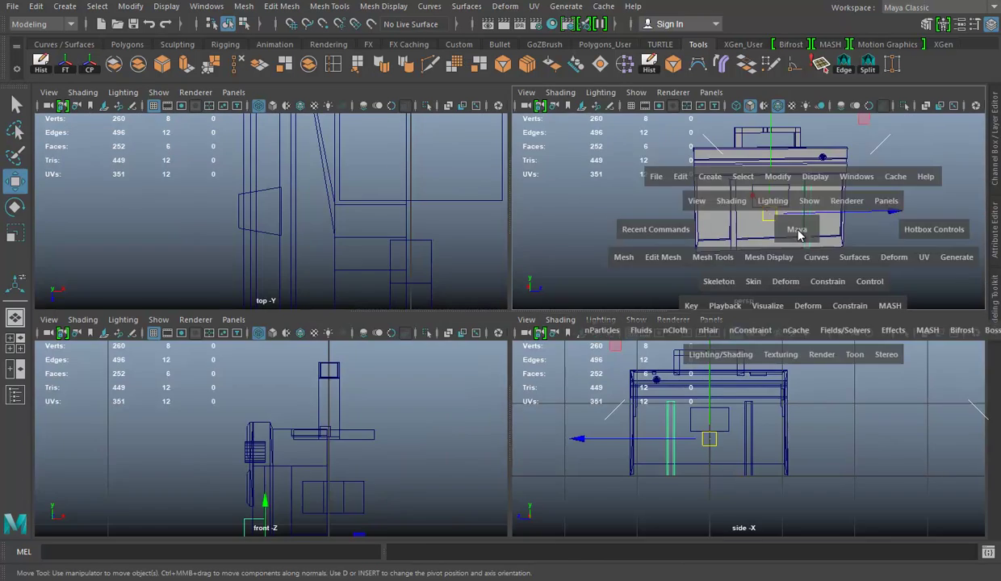
pyautogui.press('space')
pyautogui.click(820, 291)
pyautogui.moveTo(820, 290)
pyautogui.keyDown('alt'); pyautogui.mouseDown()
pyautogui.moveTo(585, 316)
pyautogui.moveTo(509, 129)
pyautogui.mouseUp(); pyautogui.keyUp('alt')
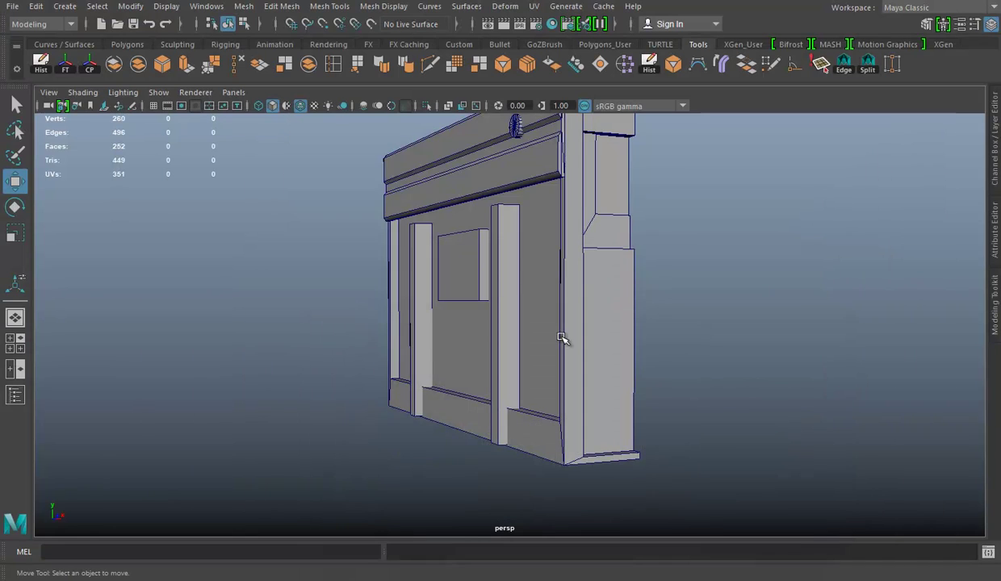
# Step: Compare the crate model against the reference sketch in Photos
pyautogui.moveTo(556, 333)
pyautogui.keyDown('alt'); pyautogui.mouseDown()
pyautogui.moveTo(446, 411)
pyautogui.moveTo(538, 428)
pyautogui.mouseUp(); pyautogui.keyUp('alt')
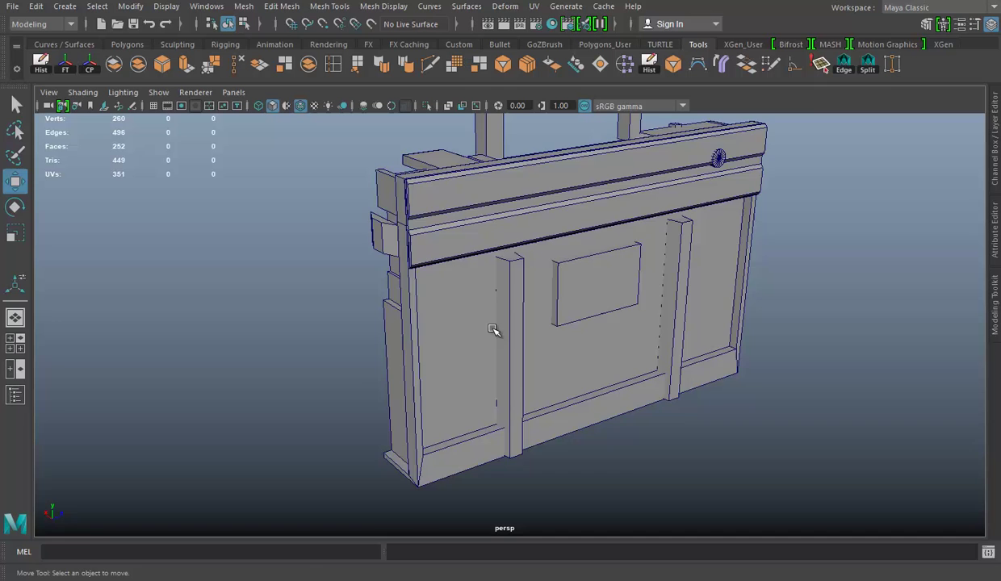
pyautogui.moveTo(494, 331)
pyautogui.keyDown('alt'); pyautogui.mouseDown()
pyautogui.moveTo(494, 282)
pyautogui.moveTo(457, 303)
pyautogui.moveTo(543, 319)
pyautogui.moveTo(628, 311)
pyautogui.moveTo(563, 331)
pyautogui.moveTo(563, 313)
pyautogui.moveTo(516, 284)
pyautogui.moveTo(523, 232)
pyautogui.moveTo(661, 259)
pyautogui.moveTo(486, 233)
pyautogui.moveTo(472, 266)
pyautogui.mouseUp(); pyautogui.keyUp('alt')
pyautogui.hotkey('alt', 'Tab')
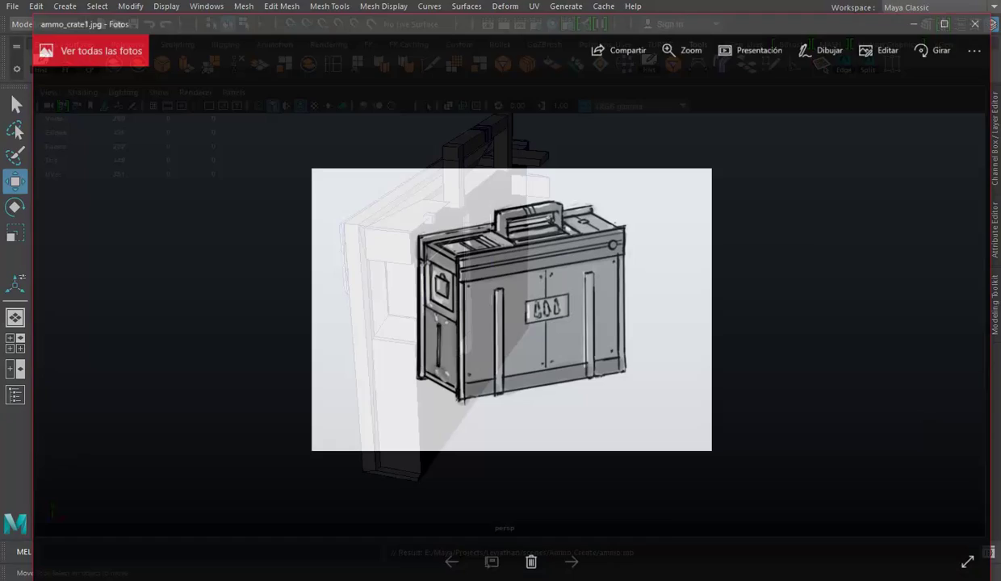
pyautogui.hotkey('alt', 'Tab')
pyautogui.moveTo(509, 250)
pyautogui.keyDown('alt'); pyautogui.mouseDown()
pyautogui.moveTo(556, 250)
pyautogui.moveTo(632, 226)
pyautogui.moveTo(484, 286)
pyautogui.moveTo(592, 325)
pyautogui.moveTo(523, 324)
pyautogui.moveTo(357, 241)
pyautogui.mouseUp(); pyautogui.keyUp('alt')
pyautogui.moveTo(357, 242)
pyautogui.keyDown('alt'); pyautogui.mouseDown(button='right')
pyautogui.moveTo(550, 348)
pyautogui.moveTo(500, 338)
pyautogui.mouseUp(button='right'); pyautogui.keyUp('alt')
# Step: Select the small cube pCube4, recheck the sketch, and frame it
pyautogui.click(431, 253)
pyautogui.hotkey('alt', 'Tab')
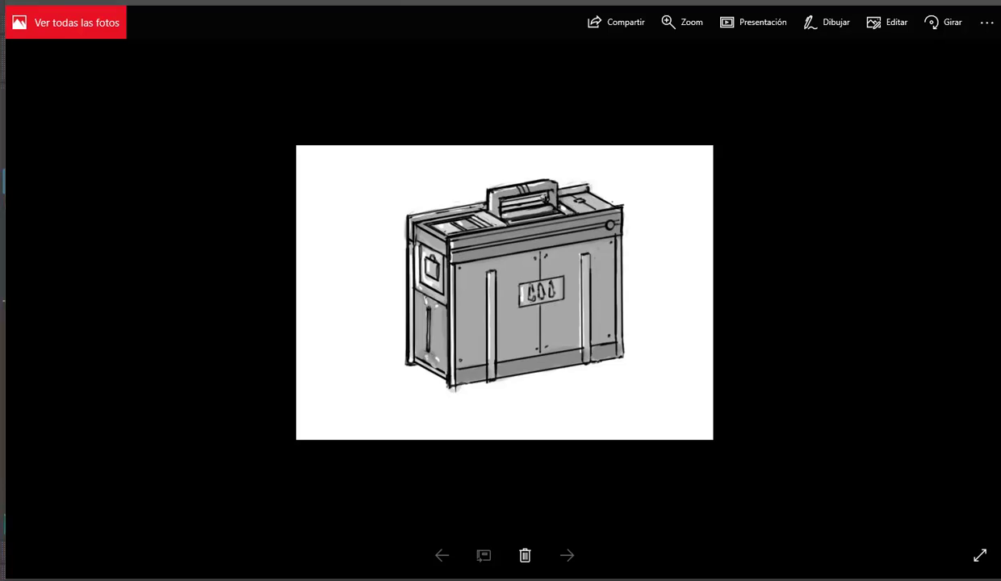
pyautogui.hotkey('alt', 'Tab')
pyautogui.press('f')
pyautogui.moveTo(480, 302)
pyautogui.keyDown('alt'); pyautogui.mouseDown()
pyautogui.moveTo(582, 323)
pyautogui.moveTo(569, 194)
pyautogui.mouseUp(); pyautogui.keyUp('alt')
pyautogui.rightClick(569, 195)
# Step: Delete one face of the small cube
pyautogui.click(494, 364)
pyautogui.press('Delete')
pyautogui.keyDown('alt'); pyautogui.moveTo(621, 279); pyautogui.dragTo(513, 315); pyautogui.keyUp('alt')
# Step: Stretch the cube wider along one axis and raise it under the rim overhang
pyautogui.click(513, 315)
pyautogui.keyDown('alt'); pyautogui.moveTo(634, 139); pyautogui.dragTo(526, 215); pyautogui.keyUp('alt')
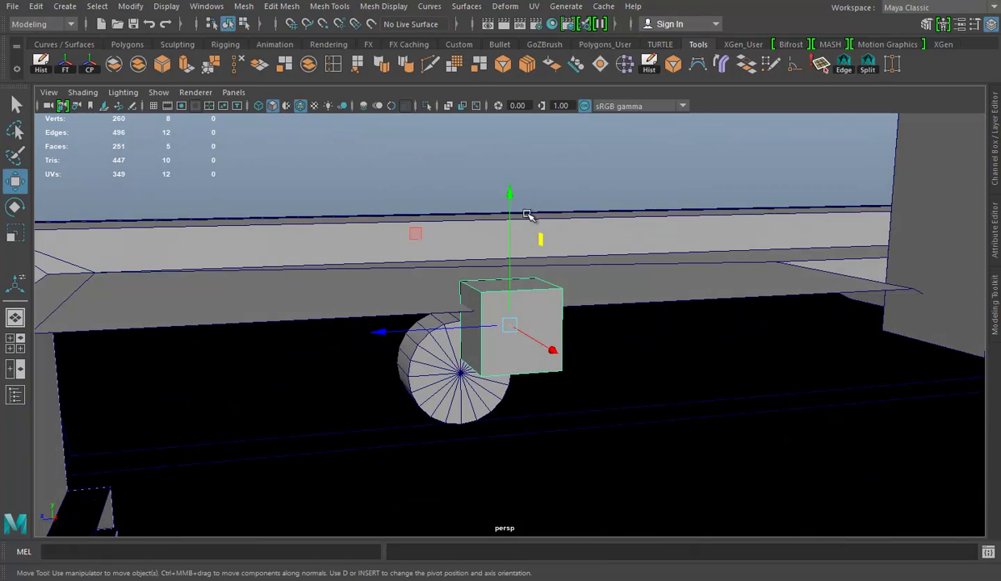
pyautogui.press('r')
pyautogui.moveTo(384, 326)
pyautogui.mouseDown()
pyautogui.moveTo(305, 331)
pyautogui.moveTo(645, 347)
pyautogui.moveTo(621, 348)
pyautogui.moveTo(670, 358)
pyautogui.moveTo(505, 278)
pyautogui.moveTo(518, 249)
pyautogui.mouseUp()
pyautogui.press('w')
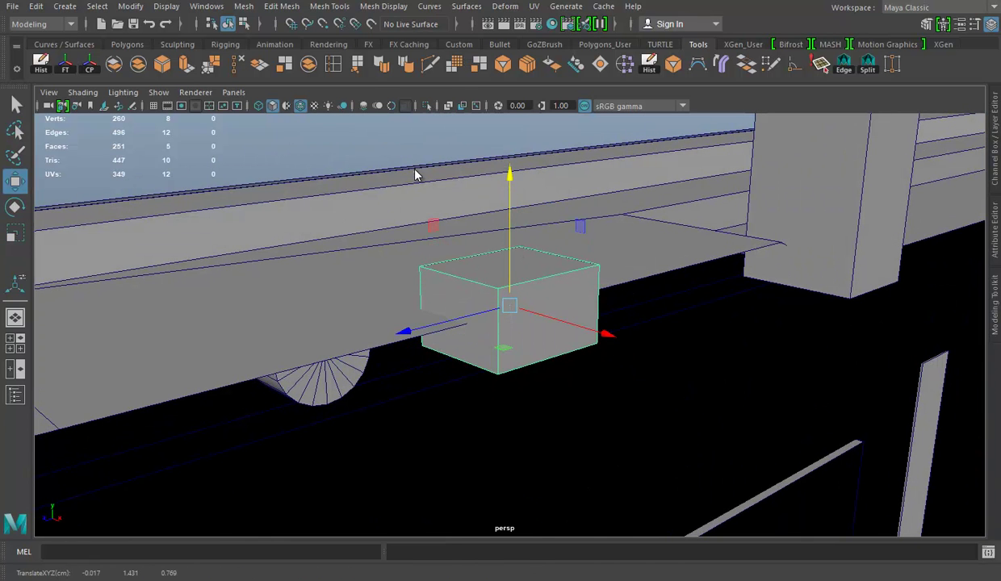
pyautogui.moveTo(415, 174); pyautogui.dragTo(413, 133, button='right')
# Step: Select one of the cube's edges in Edge mode
pyautogui.moveTo(654, 273)
pyautogui.keyDown('alt'); pyautogui.mouseDown()
pyautogui.moveTo(540, 273)
pyautogui.moveTo(640, 259)
pyautogui.moveTo(440, 197)
pyautogui.mouseUp(); pyautogui.keyUp('alt')
pyautogui.moveTo(429, 179); pyautogui.dragTo(431, 142, button='right')
pyautogui.click(547, 279)
pyautogui.keyDown('alt'); pyautogui.moveTo(547, 279); pyautogui.dragTo(420, 280); pyautogui.keyUp('alt')
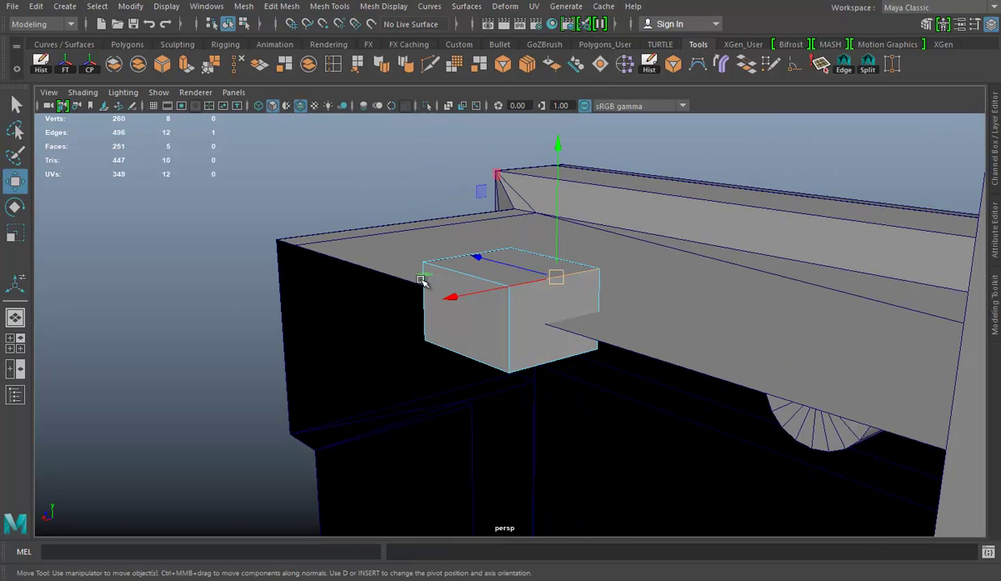
# Step: Check polyBevel1's segment count and fraction values
pyautogui.click(995, 137)
pyautogui.click(576, 132)
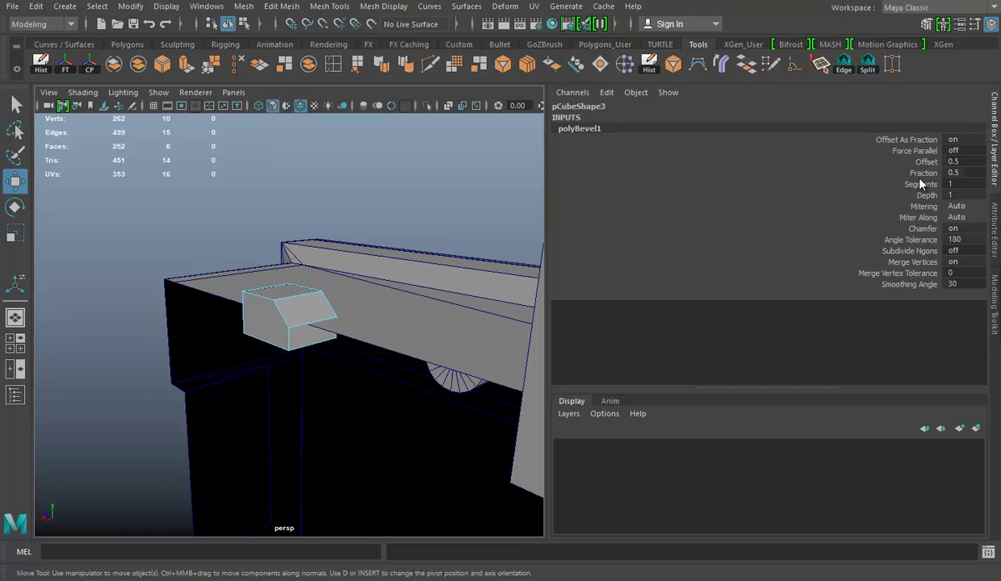
pyautogui.click(888, 184)
pyautogui.click(919, 173)
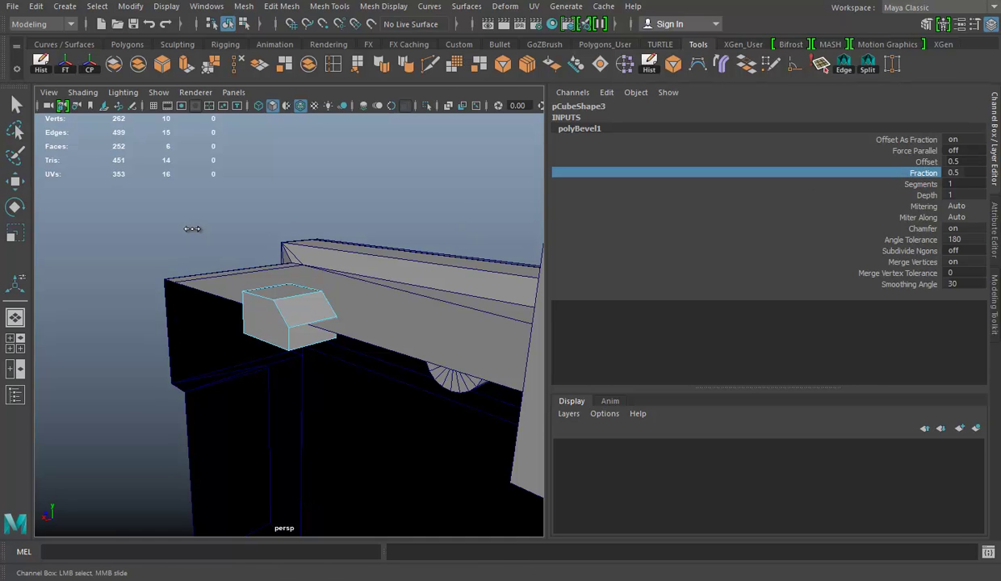
pyautogui.keyDown('alt'); pyautogui.moveTo(191, 229); pyautogui.dragTo(242, 243); pyautogui.keyUp('alt')
pyautogui.keyDown('alt'); pyautogui.moveTo(242, 243); pyautogui.dragTo(484, 250, button='right'); pyautogui.keyUp('alt')
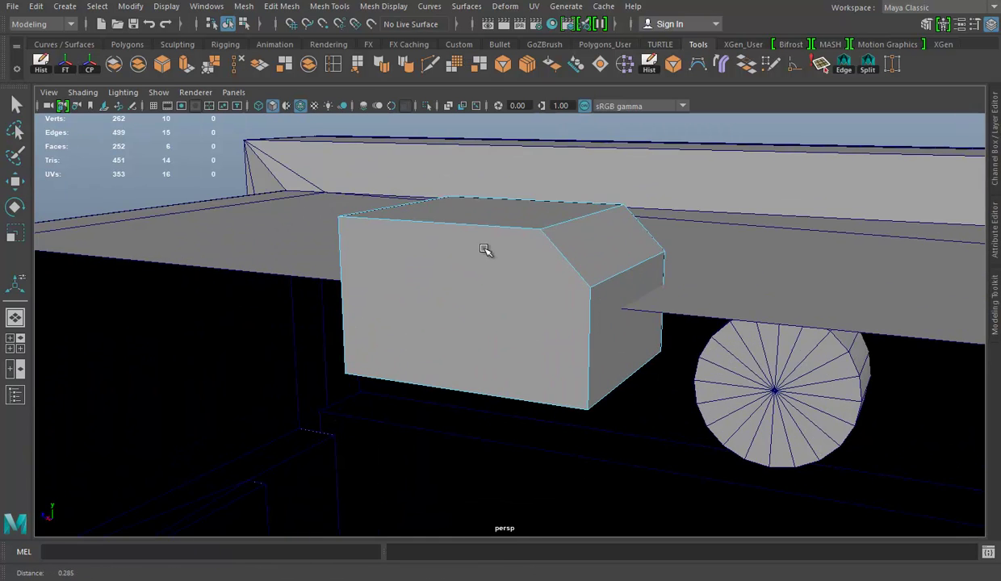
# Step: Multi-Cut a new edge across the block and isolate it for inspection
pyautogui.keyDown('shift'); pyautogui.moveTo(547, 242); pyautogui.dragTo(595, 300, button='right'); pyautogui.keyUp('shift')
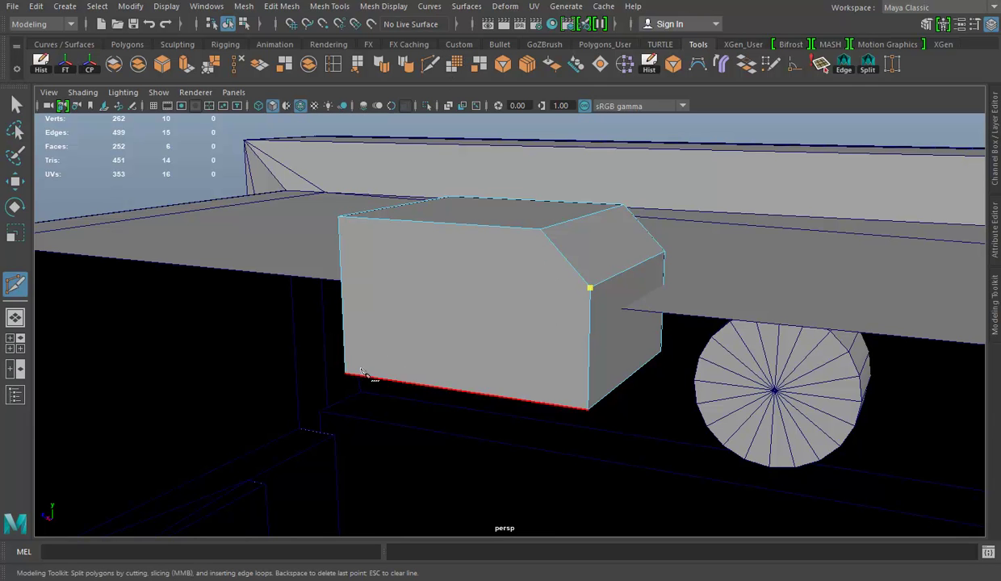
pyautogui.keyDown('alt'); pyautogui.moveTo(637, 338); pyautogui.dragTo(457, 321); pyautogui.keyUp('alt')
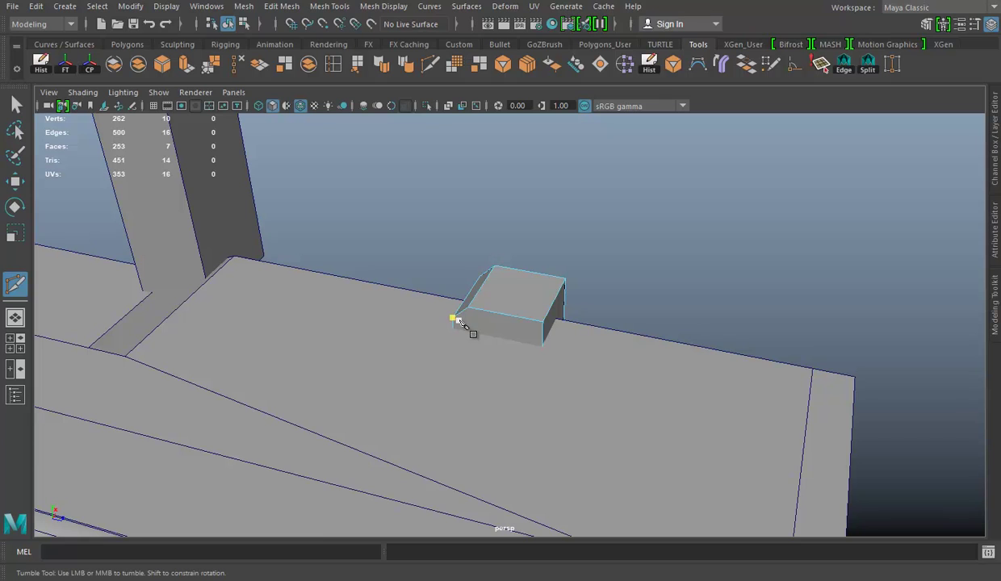
pyautogui.click(250, 106)
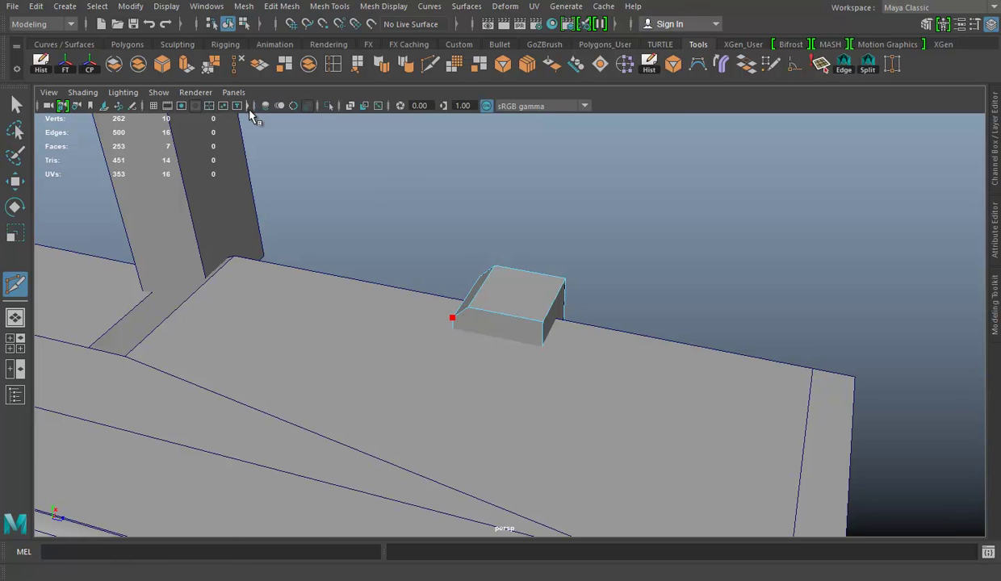
pyautogui.click(259, 106)
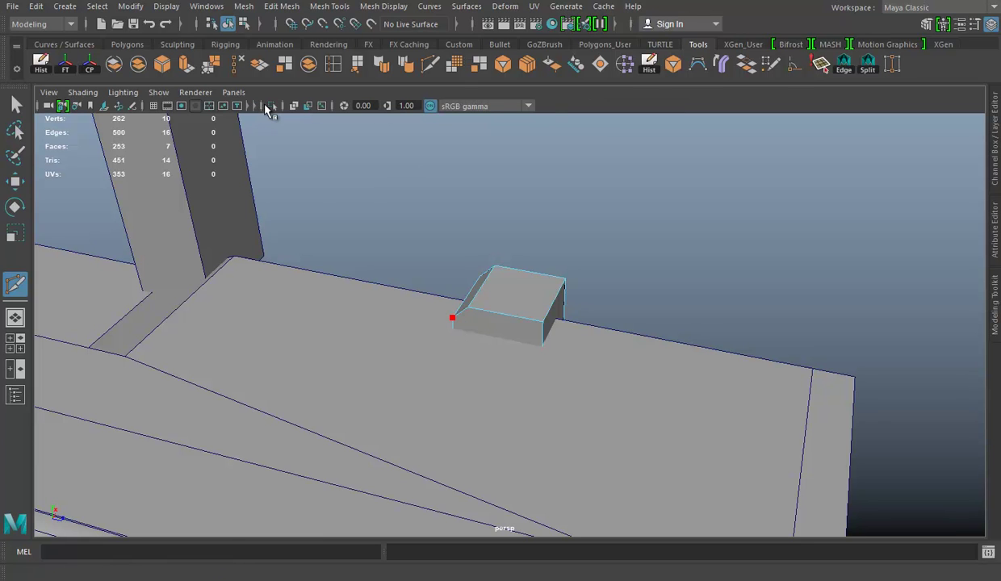
pyautogui.click(273, 111)
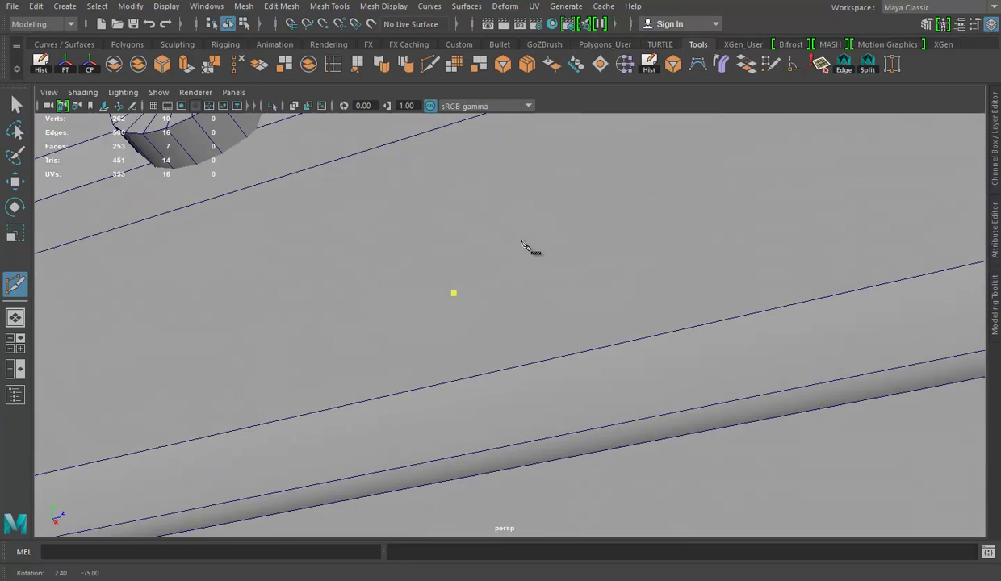
pyautogui.keyDown('alt'); pyautogui.moveTo(525, 252); pyautogui.dragTo(721, 320, button='right'); pyautogui.keyUp('alt')
pyautogui.keyDown('alt'); pyautogui.moveTo(484, 300); pyautogui.dragTo(472, 229, button='right'); pyautogui.keyUp('alt')
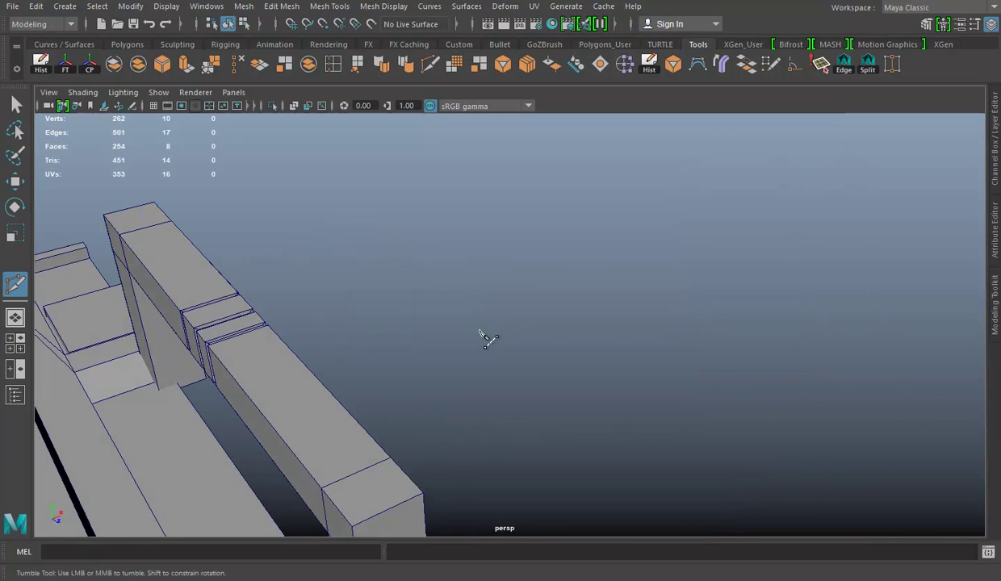
# Step: Save the crate scene and select the small box on the rim
pyautogui.hotkey('ctrl', 's')
pyautogui.moveTo(668, 312)
pyautogui.keyDown('alt'); pyautogui.mouseDown()
pyautogui.moveTo(677, 328)
pyautogui.moveTo(628, 335)
pyautogui.mouseUp(); pyautogui.keyUp('alt')
pyautogui.keyDown('alt'); pyautogui.moveTo(628, 335); pyautogui.dragTo(711, 161, button='right'); pyautogui.keyUp('alt')
pyautogui.press('w')
pyautogui.click(563, 326)
pyautogui.click(538, 337)
# Step: Frame the rim box, save, and compare it with the reference sketch
pyautogui.press('f')
pyautogui.keyDown('alt'); pyautogui.moveTo(707, 310); pyautogui.dragTo(571, 306); pyautogui.keyUp('alt')
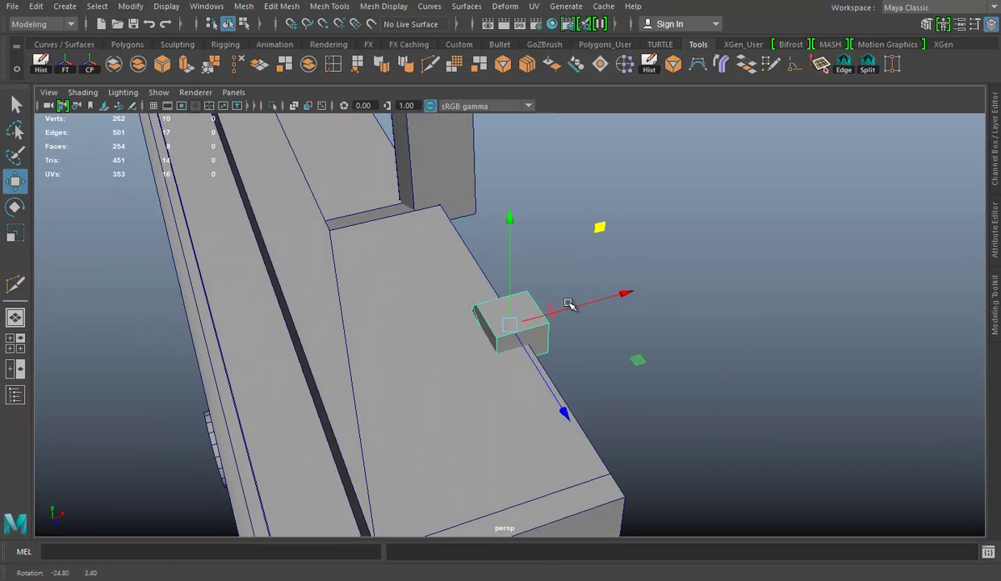
pyautogui.hotkey('ctrl', 's')
pyautogui.hotkey('alt', 'Tab')
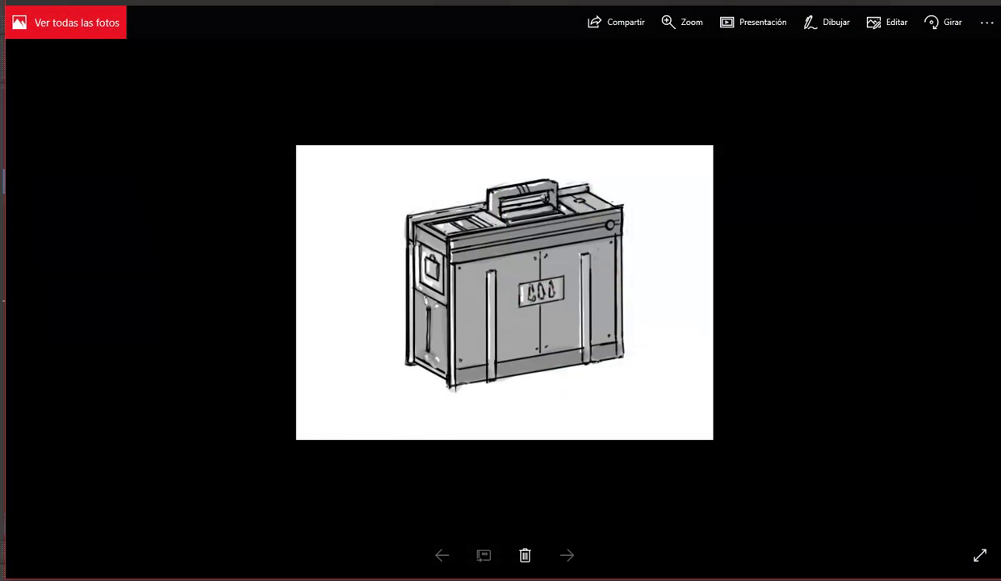
pyautogui.hotkey('alt', 'Tab')
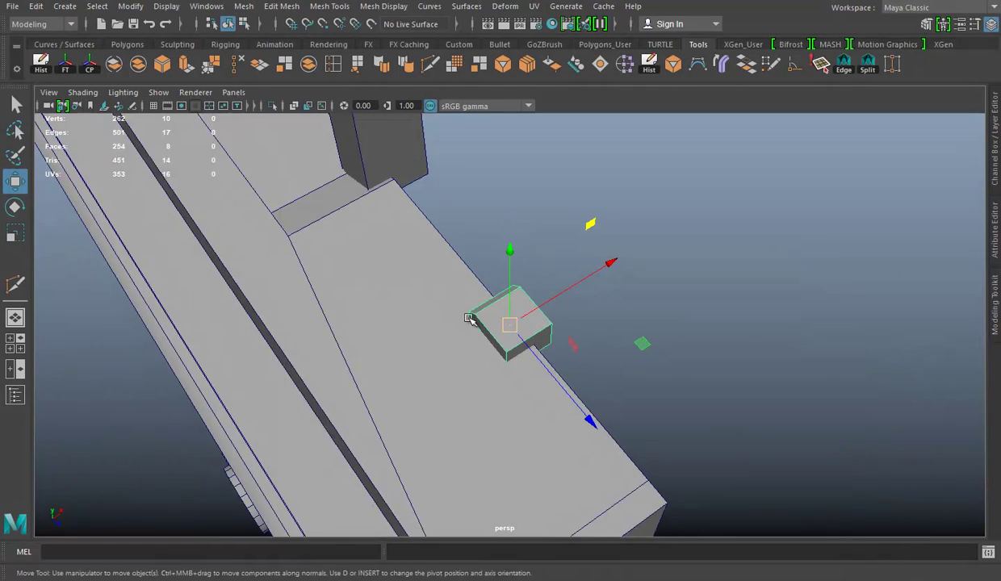
# Step: Scale the small rim box up slightly
pyautogui.press('r')
pyautogui.moveTo(612, 258); pyautogui.dragTo(617, 253)
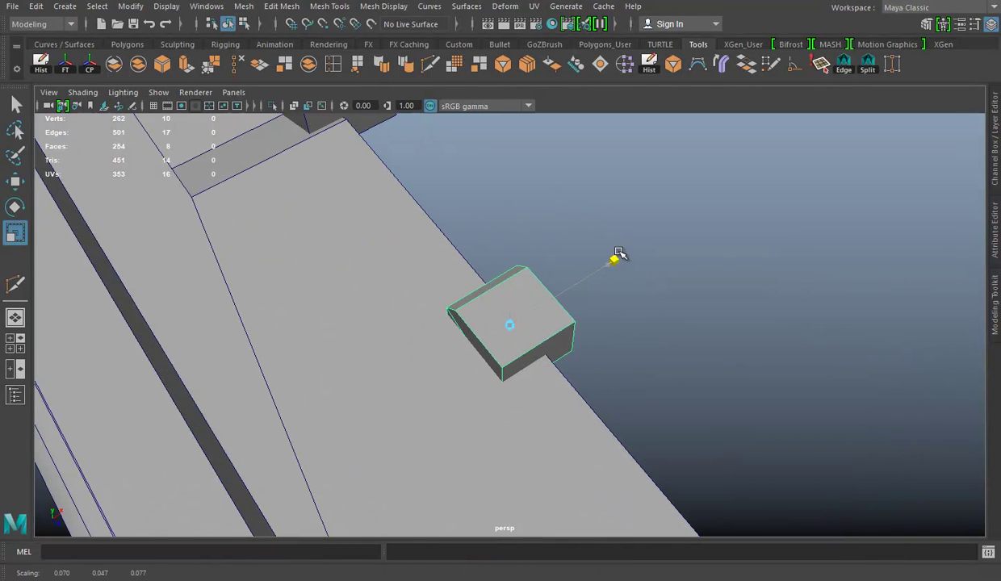
pyautogui.keyDown('alt'); pyautogui.moveTo(713, 240); pyautogui.dragTo(650, 340); pyautogui.keyUp('alt')
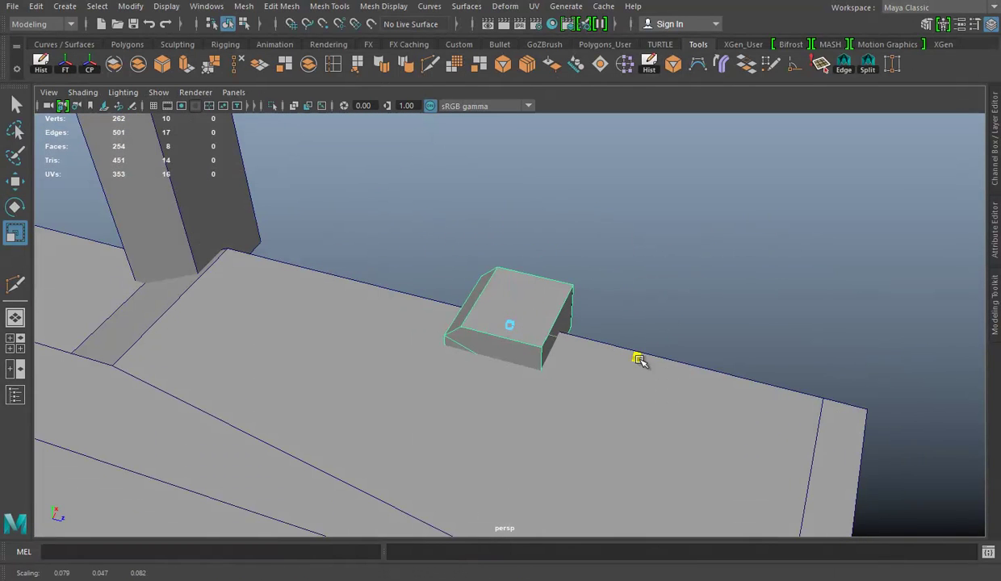
pyautogui.click(770, 279)
pyautogui.keyDown('alt'); pyautogui.moveTo(771, 279); pyautogui.dragTo(496, 226); pyautogui.keyUp('alt')
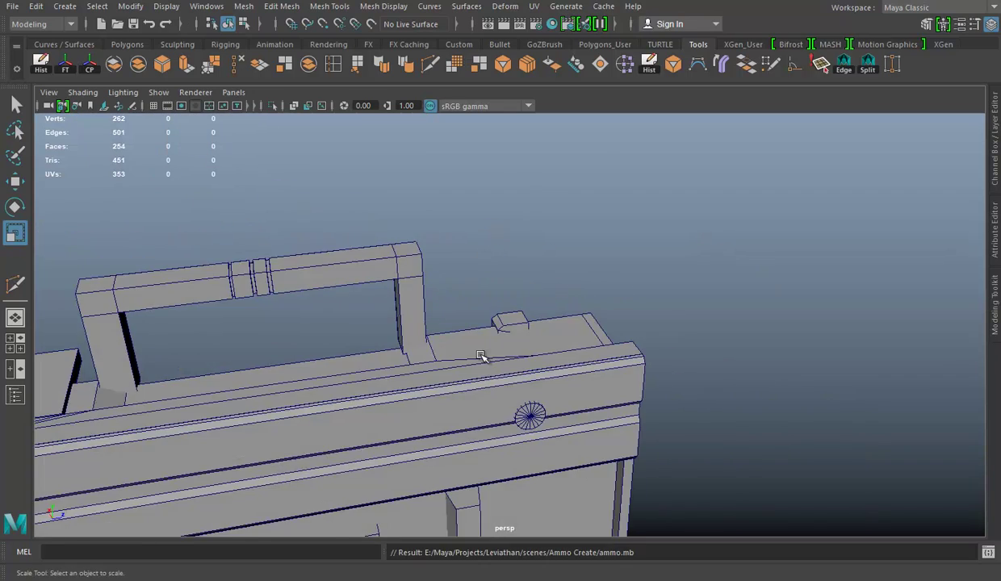
# Step: Select and frame the small box on the crate's side
pyautogui.keyDown('alt'); pyautogui.moveTo(392, 307); pyautogui.dragTo(660, 272); pyautogui.keyUp('alt')
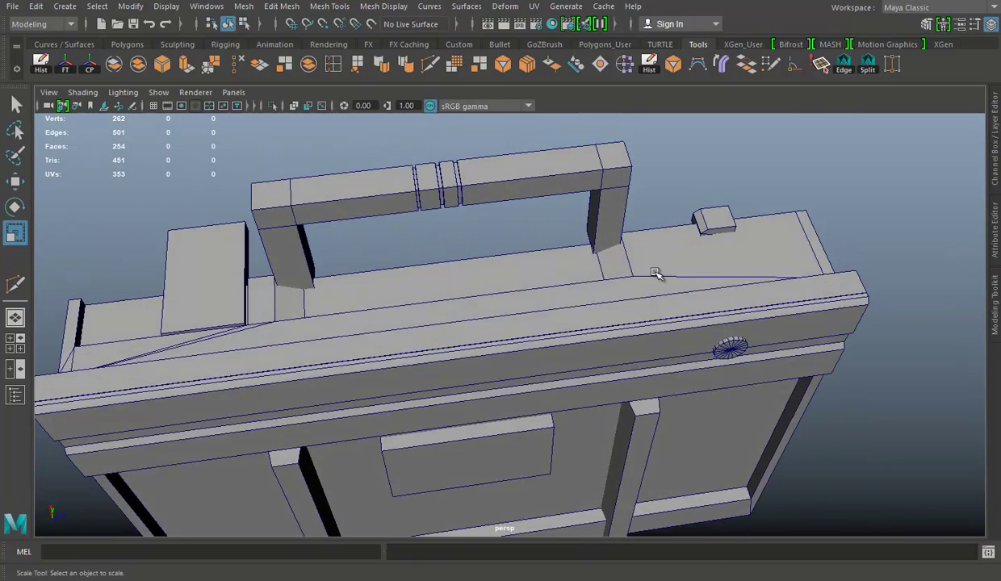
pyautogui.click(676, 300)
pyautogui.click(669, 168)
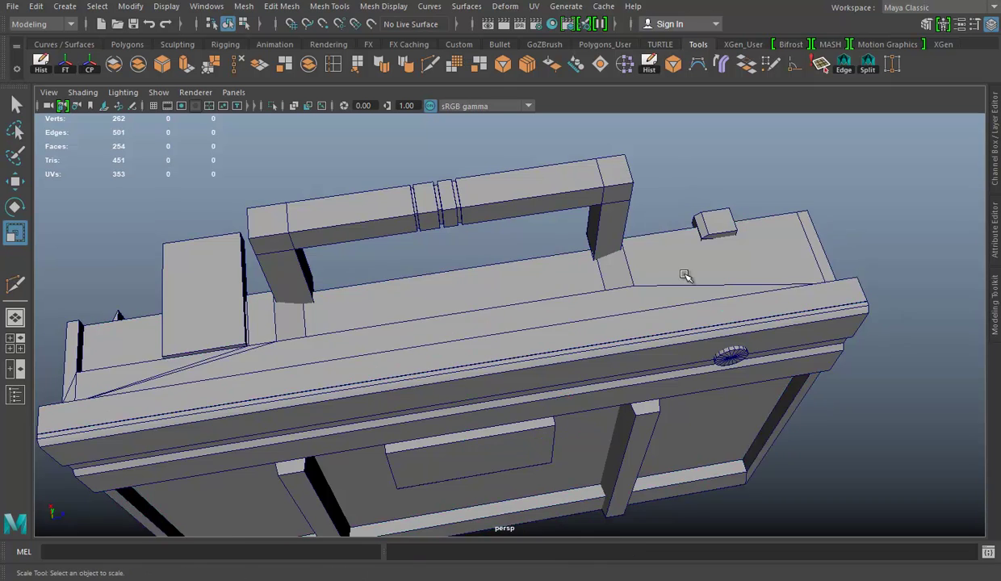
pyautogui.keyDown('alt'); pyautogui.moveTo(686, 277); pyautogui.dragTo(469, 279); pyautogui.keyUp('alt')
pyautogui.moveTo(436, 330)
pyautogui.keyDown('alt'); pyautogui.mouseDown()
pyautogui.moveTo(460, 226)
pyautogui.moveTo(419, 211)
pyautogui.mouseUp(); pyautogui.keyUp('alt')
pyautogui.click(422, 212)
pyautogui.press('f')
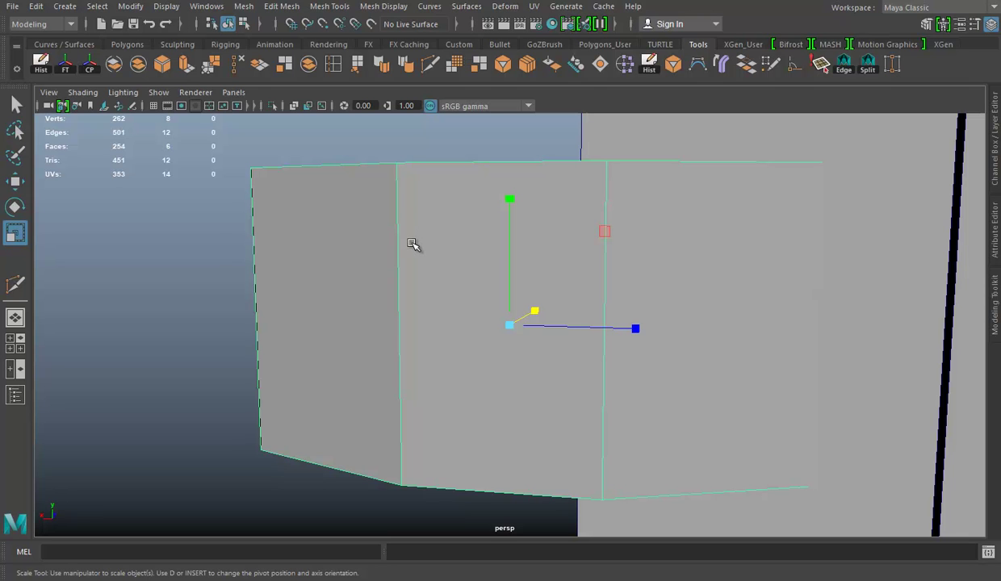
# Step: Select the protruding side box on the crate and view it from behind
pyautogui.scroll(-5, 482, 252)
pyautogui.scroll(2, 420, 357)
pyautogui.click(419, 358)
pyautogui.moveTo(514, 329)
pyautogui.keyDown('alt'); pyautogui.mouseDown()
pyautogui.moveTo(560, 393)
pyautogui.moveTo(495, 335)
pyautogui.mouseUp(); pyautogui.keyUp('alt')
pyautogui.click(516, 327)
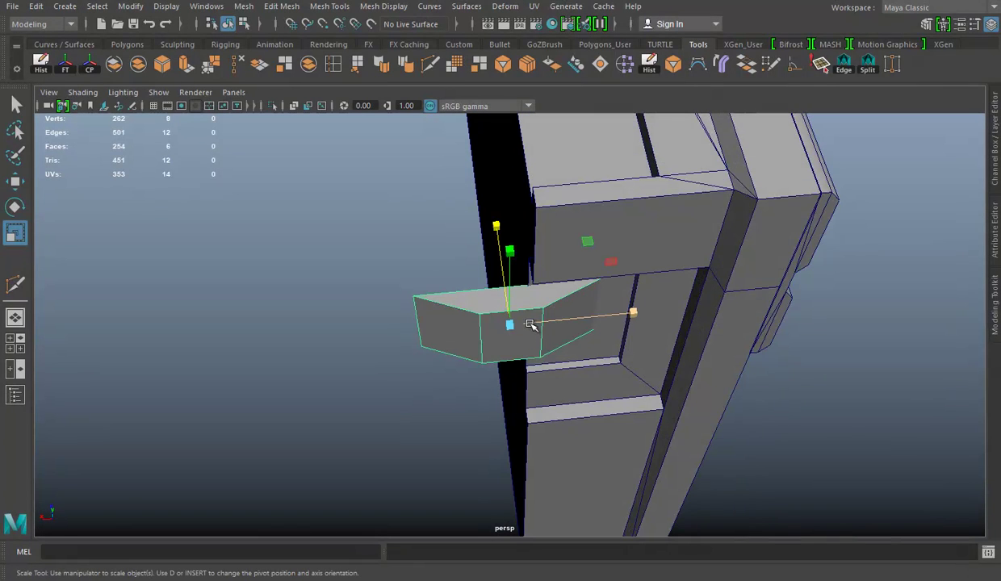
pyautogui.moveTo(560, 325)
pyautogui.keyDown('alt'); pyautogui.mouseDown()
pyautogui.moveTo(509, 245)
pyautogui.moveTo(597, 331)
pyautogui.moveTo(342, 333)
pyautogui.moveTo(694, 268)
pyautogui.moveTo(605, 290)
pyautogui.moveTo(720, 312)
pyautogui.moveTo(484, 322)
pyautogui.mouseUp(); pyautogui.keyUp('alt')
pyautogui.hotkey('ctrl', 's')
pyautogui.hotkey('alt', 'Tab')
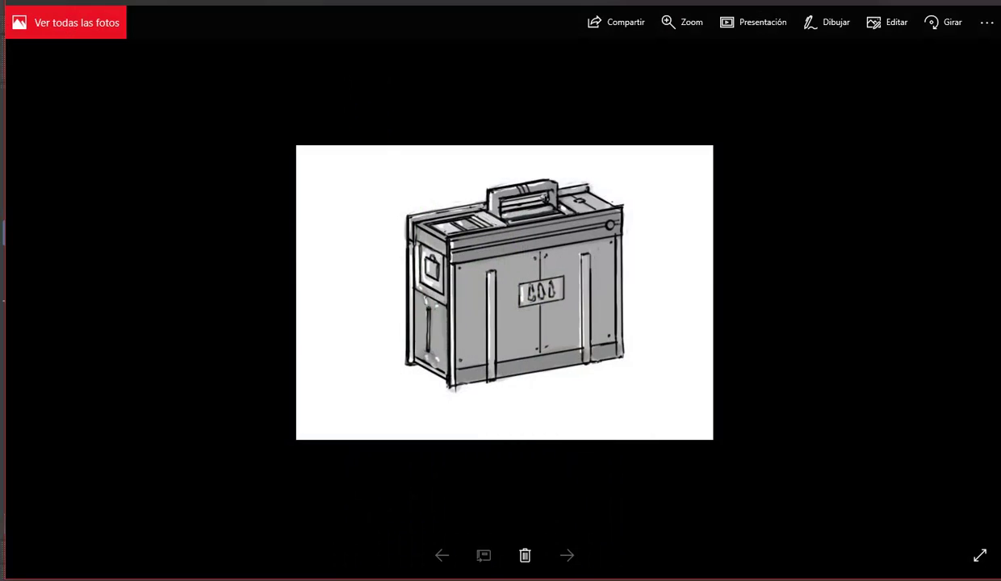
pyautogui.hotkey('alt', 'Tab')
# Step: Compare the side box against the reference sketch from several angles
pyautogui.scroll(2, 465, 340)
pyautogui.scroll(3, 540, 358)
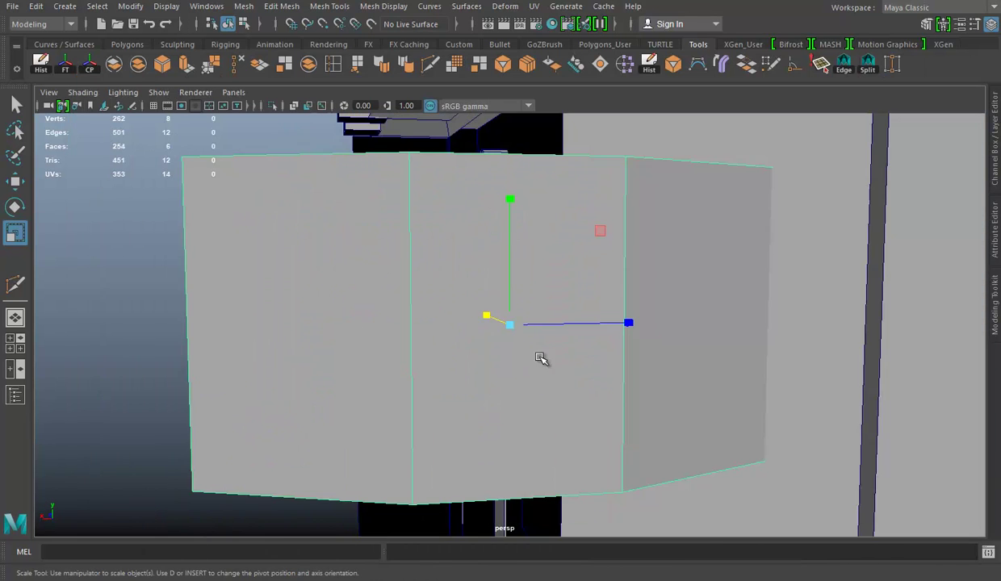
pyautogui.scroll(-5, 540, 359)
pyautogui.hotkey('alt', 'Tab')
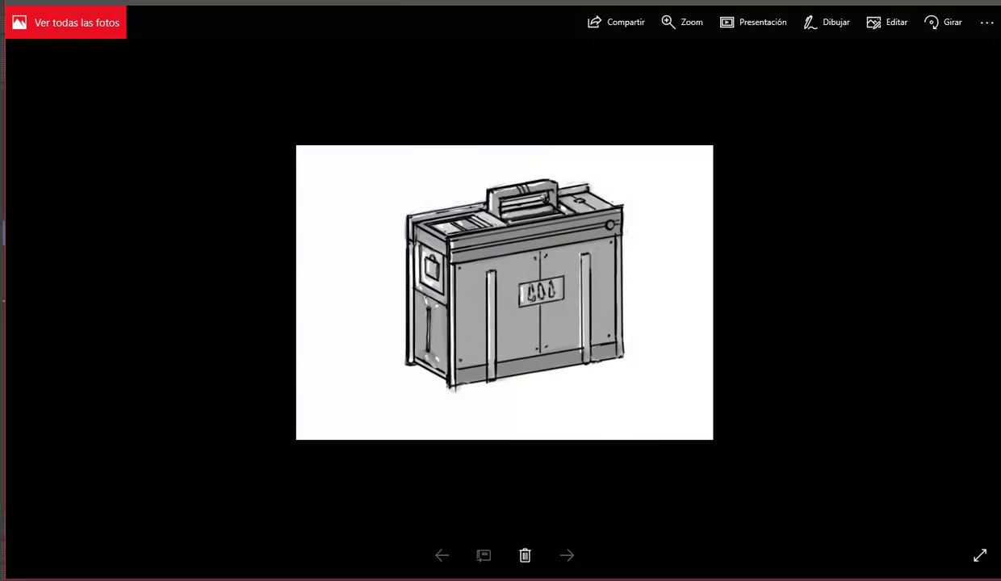
pyautogui.hotkey('alt', 'Tab')
pyautogui.keyDown('alt'); pyautogui.moveTo(507, 318); pyautogui.dragTo(529, 367); pyautogui.keyUp('alt')
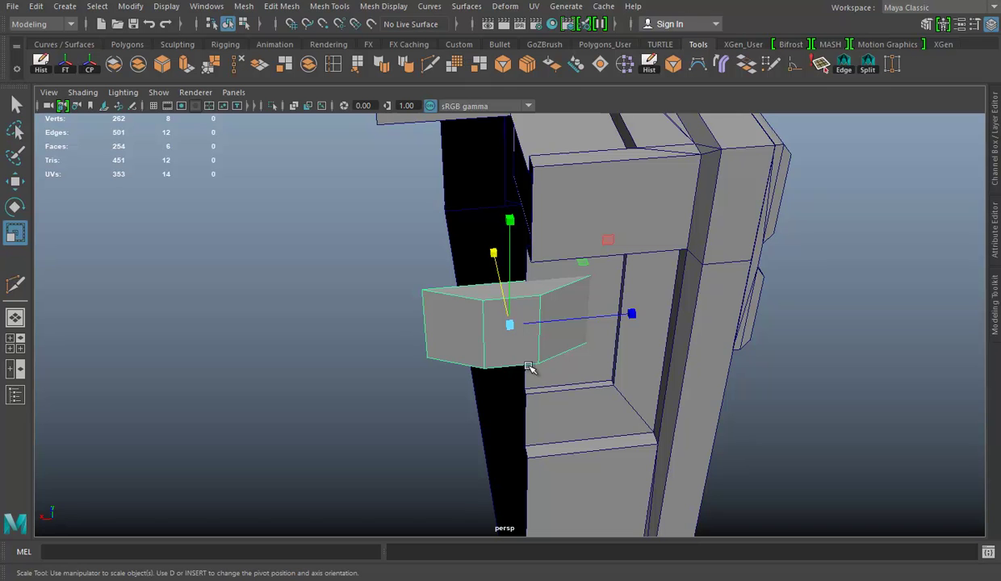
pyautogui.click(570, 565)
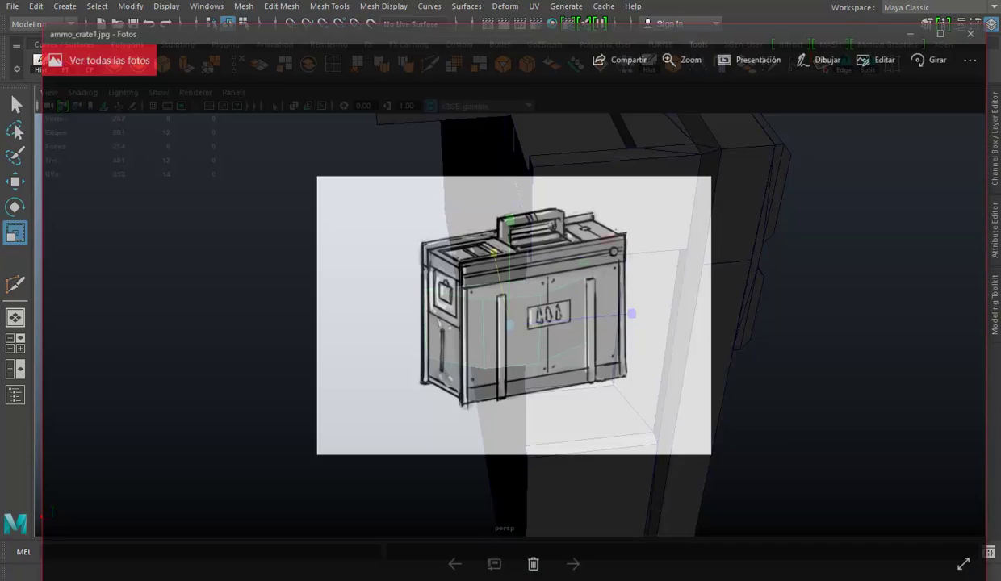
pyautogui.click(578, 570)
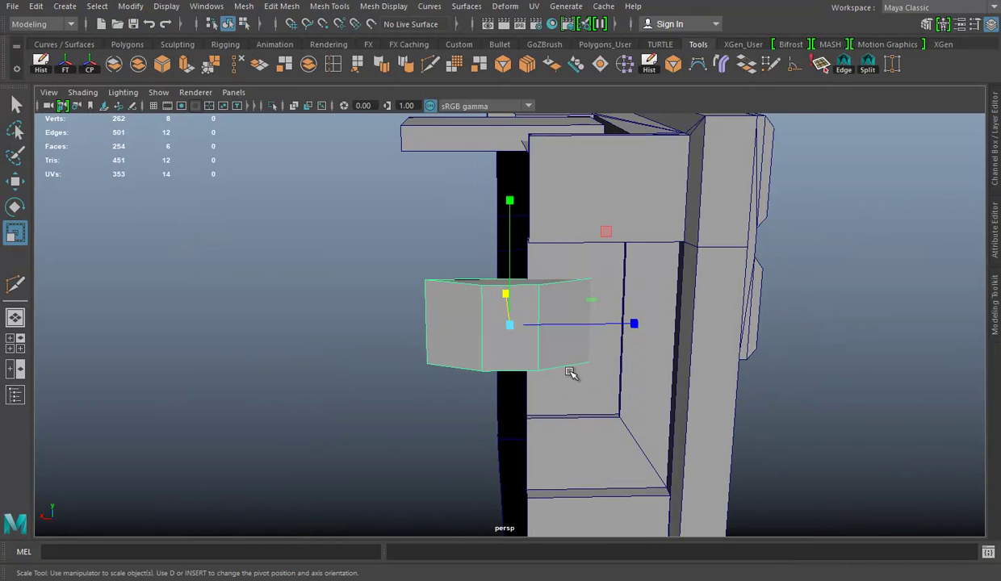
# Step: In face mode, widen the side box's face along X
pyautogui.rightClick(484, 307)
pyautogui.moveTo(487, 313); pyautogui.dragTo(476, 234, button='right')
pyautogui.click(494, 307)
pyautogui.moveTo(631, 327)
pyautogui.mouseDown()
pyautogui.moveTo(766, 327)
pyautogui.moveTo(483, 308)
pyautogui.mouseUp()
# Step: In object mode, stretch the side block to 1.458 and move it against the crate's side edge
pyautogui.moveTo(482, 309); pyautogui.dragTo(577, 150, button='right')
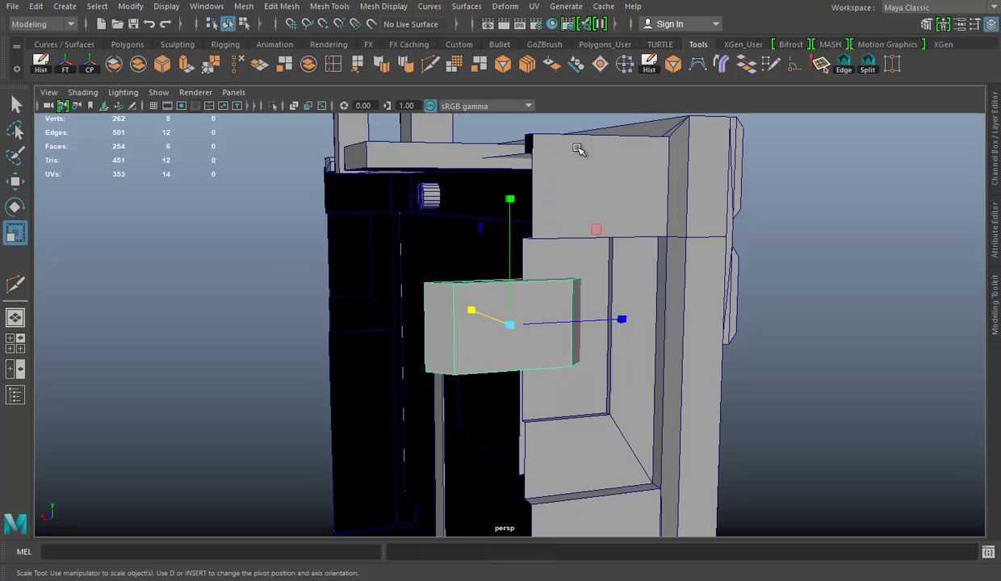
pyautogui.keyDown('alt'); pyautogui.moveTo(577, 150); pyautogui.dragTo(519, 308); pyautogui.keyUp('alt')
pyautogui.moveTo(509, 203)
pyautogui.mouseDown()
pyautogui.moveTo(510, 180)
pyautogui.moveTo(512, 249)
pyautogui.moveTo(536, 290)
pyautogui.moveTo(507, 290)
pyautogui.mouseUp()
pyautogui.press('w')
pyautogui.click(563, 578)
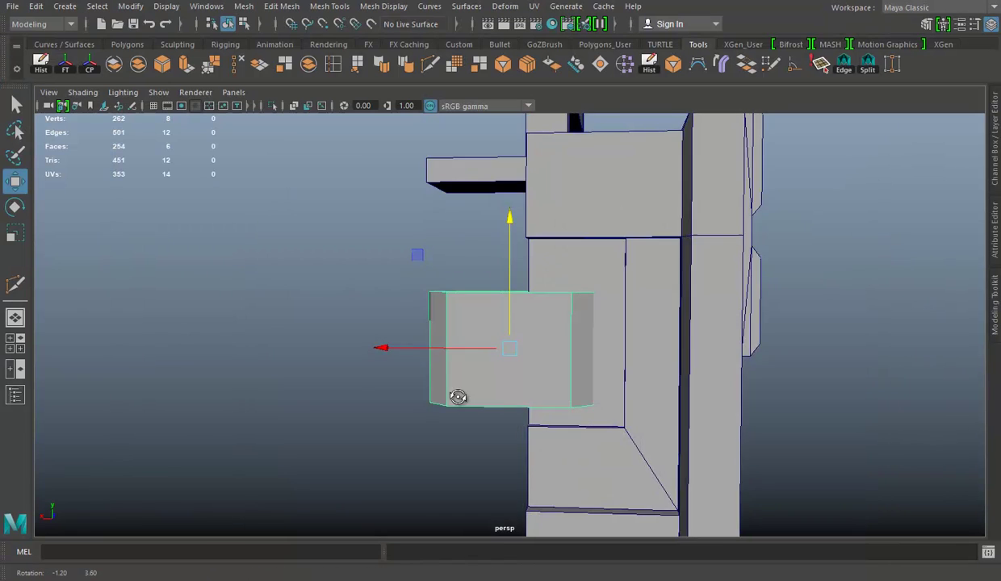
pyautogui.moveTo(458, 397)
pyautogui.keyDown('alt'); pyautogui.mouseDown()
pyautogui.moveTo(558, 419)
pyautogui.moveTo(520, 404)
pyautogui.mouseUp(); pyautogui.keyUp('alt')
pyautogui.moveTo(682, 390)
pyautogui.keyDown('alt'); pyautogui.mouseDown()
pyautogui.moveTo(393, 381)
pyautogui.moveTo(373, 442)
pyautogui.moveTo(522, 245)
pyautogui.moveTo(759, 221)
pyautogui.mouseUp(); pyautogui.keyUp('alt')
# Step: Orbit to the crate's back slats and switch to face selection
pyautogui.click(395, 438)
pyautogui.moveTo(759, 221); pyautogui.dragTo(762, 230, button='right')
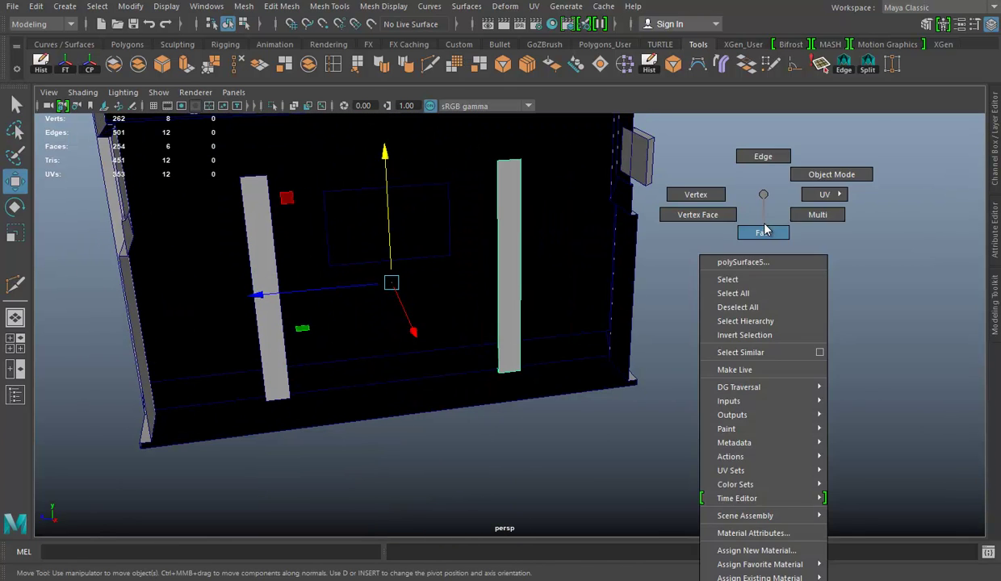
pyautogui.click(526, 223)
pyautogui.click(526, 224)
pyautogui.rightClick(263, 231)
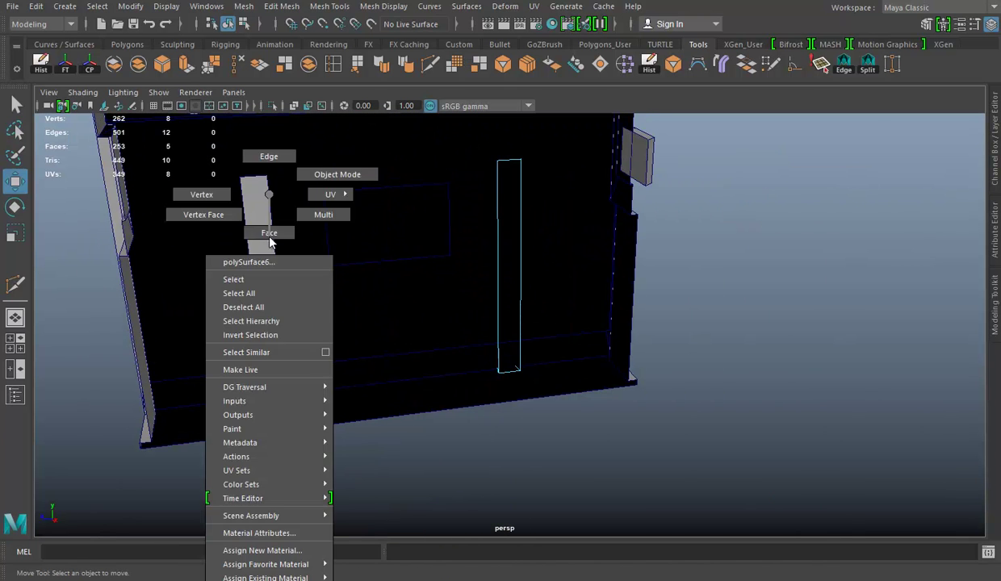
pyautogui.moveTo(502, 242); pyautogui.dragTo(313, 240, button='right')
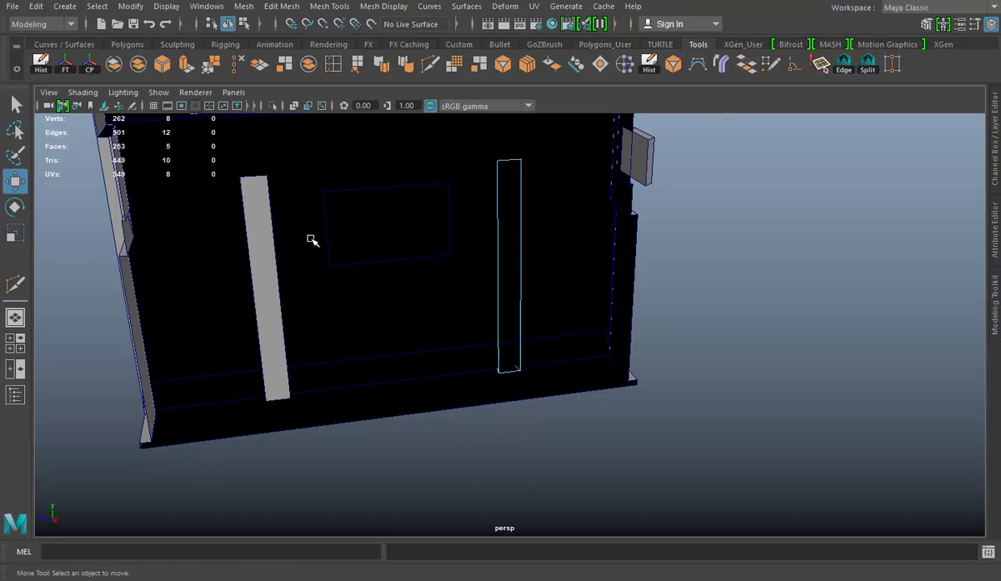
pyautogui.moveTo(521, 220); pyautogui.dragTo(252, 244, button='right')
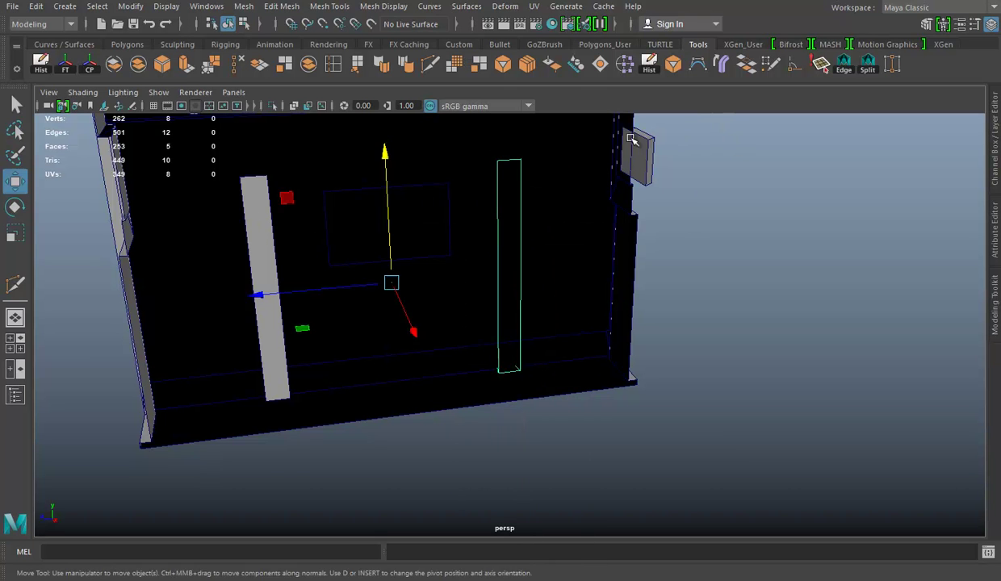
# Step: Delete only the left strip's hidden back face, undoing an accidental deletion of its other faces
pyautogui.click(266, 236)
pyautogui.moveTo(731, 195); pyautogui.dragTo(730, 238, button='right')
pyautogui.click(278, 266)
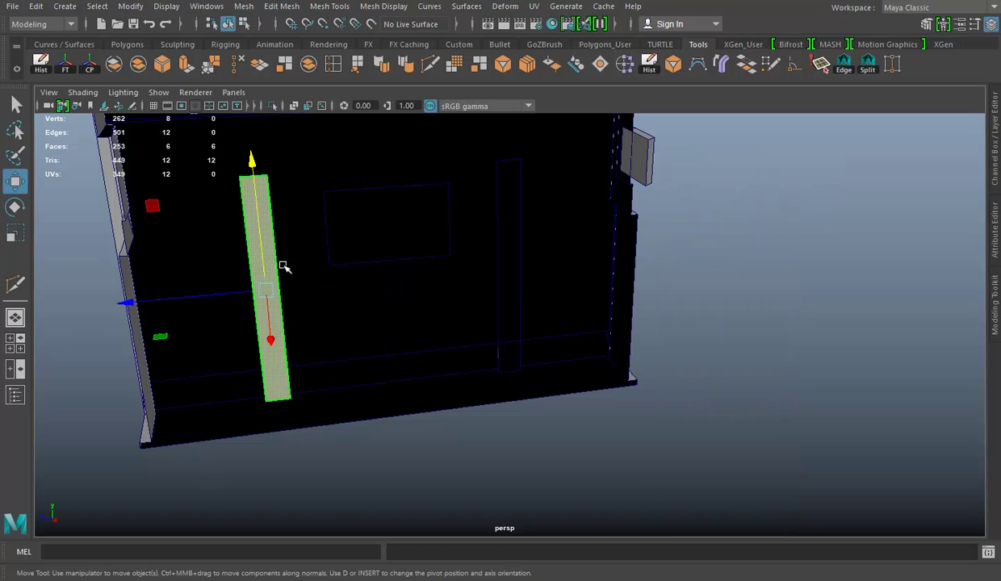
pyautogui.press('Delete')
pyautogui.moveTo(677, 308)
pyautogui.keyDown('alt'); pyautogui.mouseDown()
pyautogui.moveTo(425, 308)
pyautogui.moveTo(706, 329)
pyautogui.mouseUp(); pyautogui.keyUp('alt')
pyautogui.hotkey('ctrl', 'z')
pyautogui.moveTo(856, 351)
pyautogui.keyDown('alt'); pyautogui.mouseDown()
pyautogui.moveTo(567, 351)
pyautogui.moveTo(589, 359)
pyautogui.mouseUp(); pyautogui.keyUp('alt')
pyautogui.click(726, 460)
pyautogui.click(241, 292)
pyautogui.press('Delete')
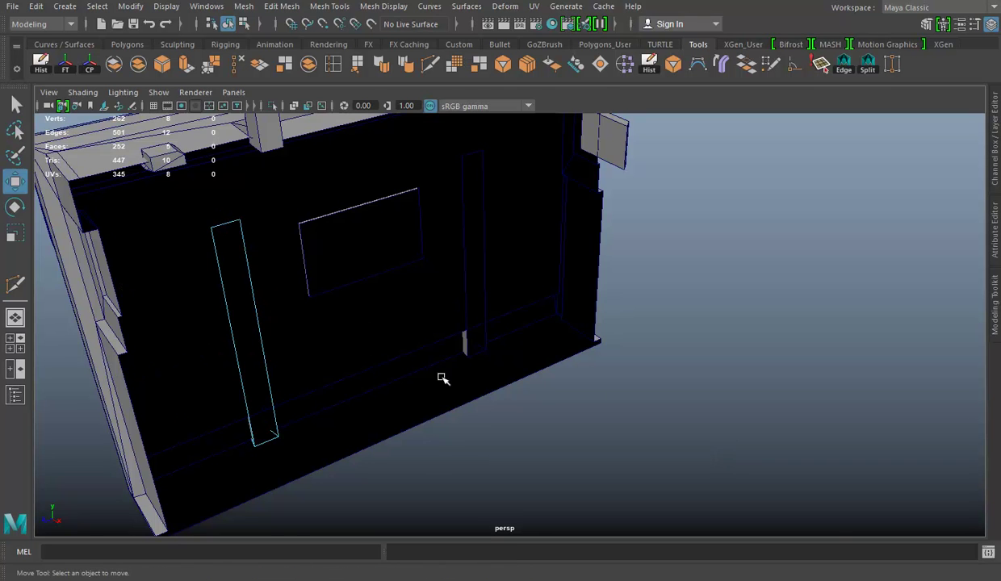
# Step: Return to Object Mode, deselect everything and view the whole crate
pyautogui.keyDown('alt'); pyautogui.moveTo(239, 336); pyautogui.dragTo(476, 331); pyautogui.keyUp('alt')
pyautogui.moveTo(665, 192); pyautogui.dragTo(809, 160, button='right')
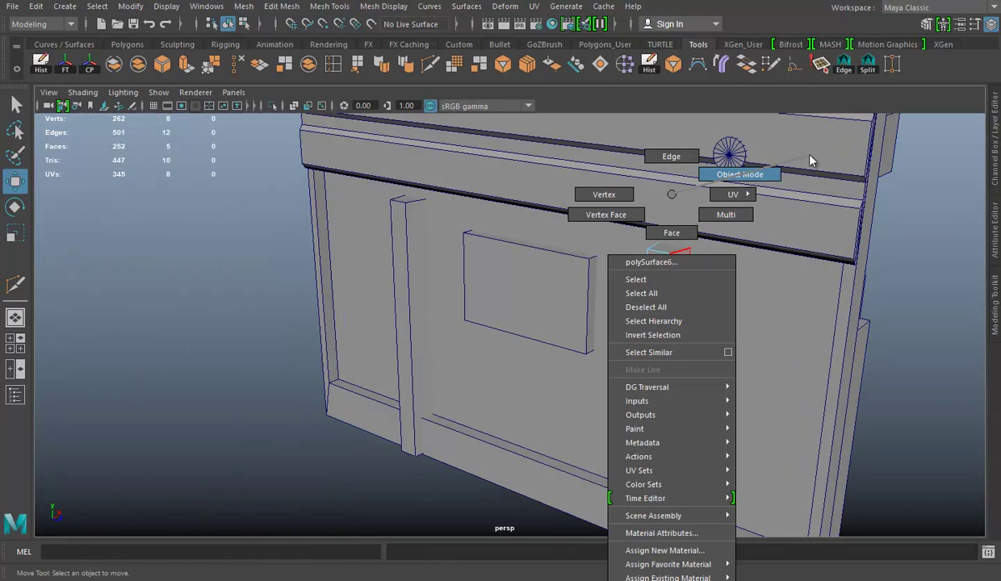
pyautogui.click(940, 264)
pyautogui.moveTo(940, 265)
pyautogui.keyDown('alt'); pyautogui.mouseDown()
pyautogui.moveTo(652, 250)
pyautogui.moveTo(582, 272)
pyautogui.mouseUp(); pyautogui.keyUp('alt')
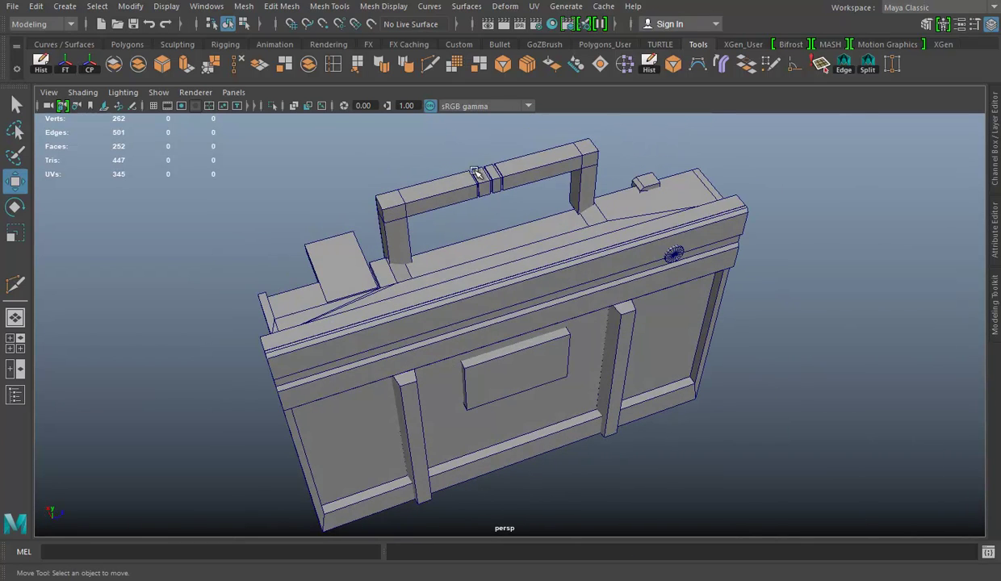
# Step: Select the carrying handle and frame it in the view
pyautogui.click(472, 191)
pyautogui.press('f')
pyautogui.keyDown('alt'); pyautogui.moveTo(703, 285); pyautogui.dragTo(521, 262); pyautogui.keyUp('alt')
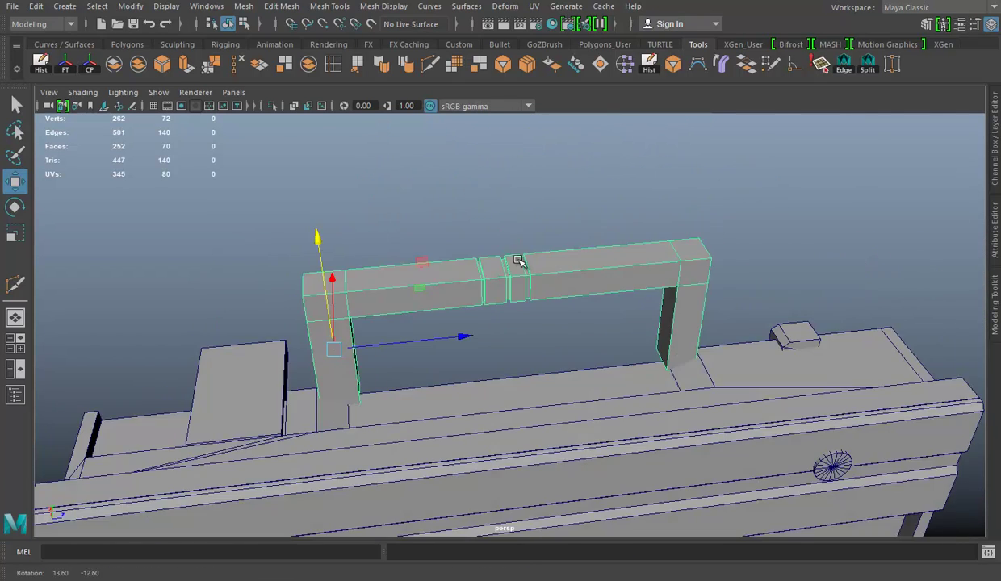
pyautogui.moveTo(766, 297)
pyautogui.keyDown('alt'); pyautogui.mouseDown()
pyautogui.moveTo(558, 184)
pyautogui.moveTo(494, 192)
pyautogui.mouseUp(); pyautogui.keyUp('alt')
pyautogui.moveTo(591, 256)
pyautogui.keyDown('alt'); pyautogui.mouseDown()
pyautogui.moveTo(614, 312)
pyautogui.moveTo(542, 313)
pyautogui.mouseUp(); pyautogui.keyUp('alt')
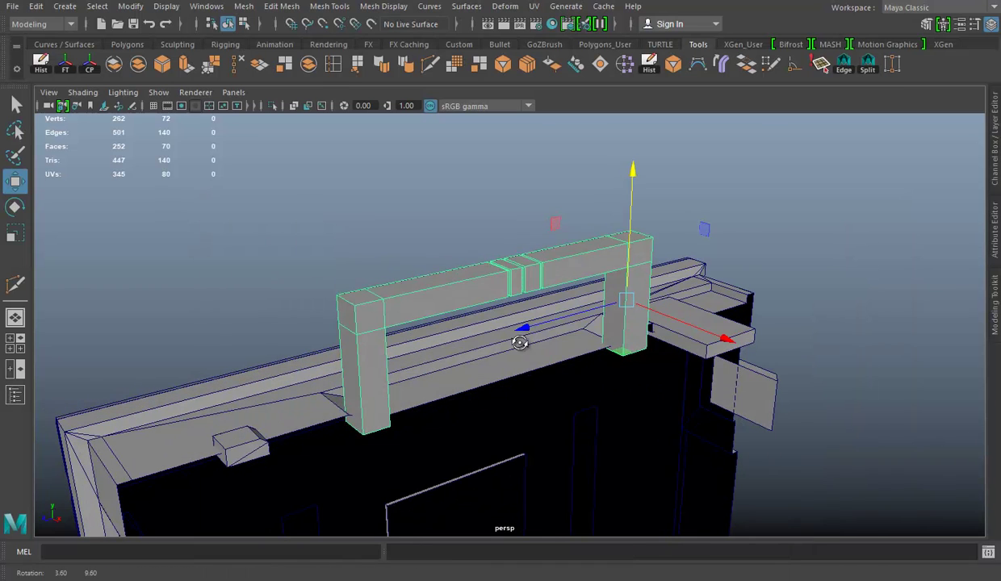
# Step: Create a polygon cube and raise it onto the crate top in the side view
pyautogui.click(129, 45)
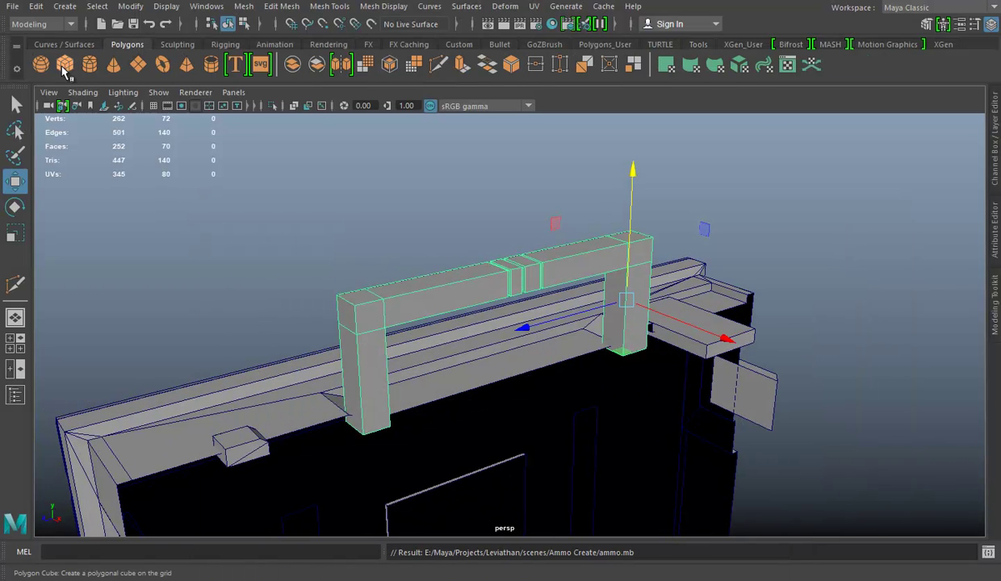
pyautogui.click(65, 64)
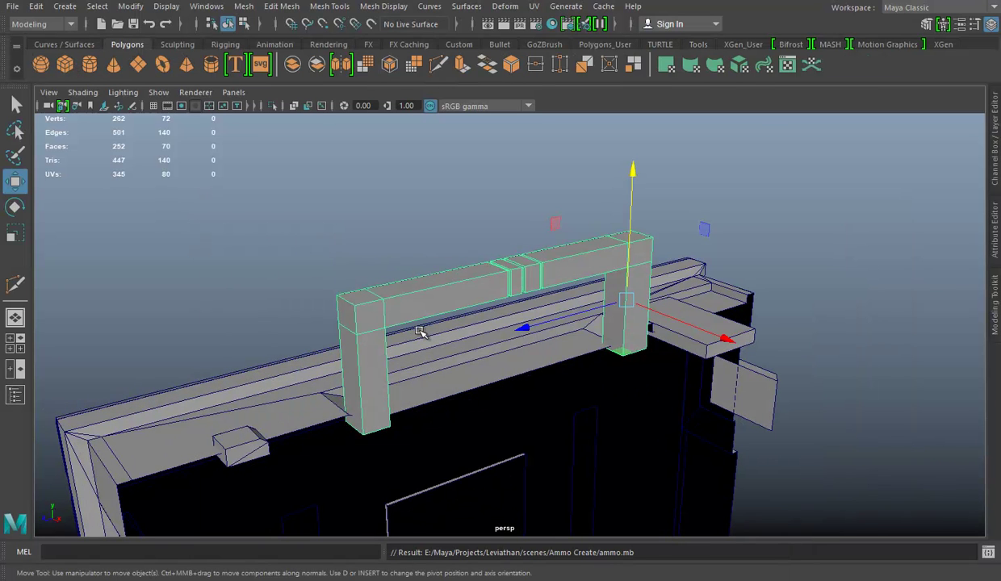
pyautogui.press('space')
pyautogui.press('space')
pyautogui.scroll(-5, 530, 303)
pyautogui.scroll(4, 529, 294)
pyautogui.scroll(1, 521, 226)
pyautogui.moveTo(520, 226); pyautogui.dragTo(521, 101)
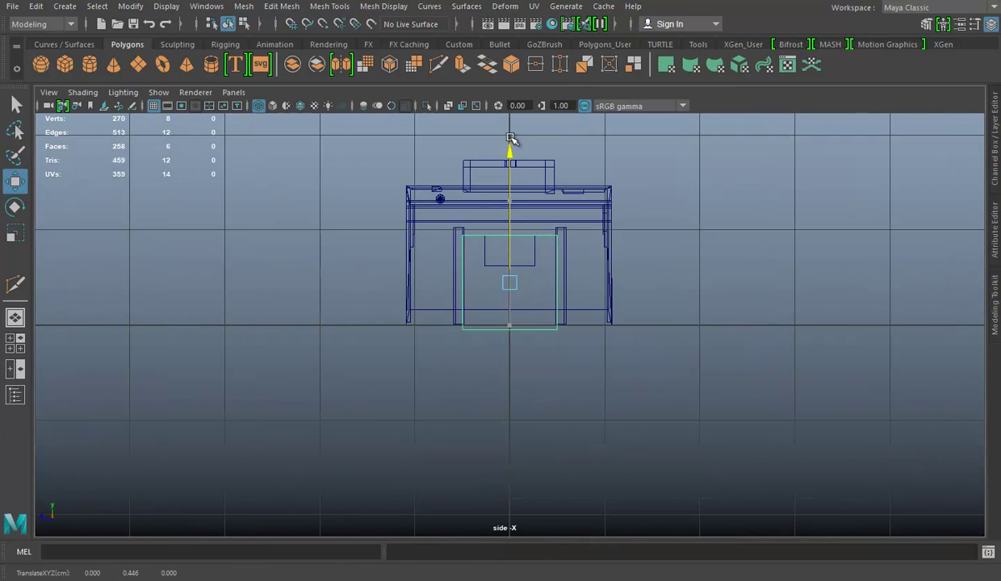
pyautogui.scroll(2, 770, 241)
pyautogui.scroll(2, 484, 202)
pyautogui.keyDown('alt'); pyautogui.moveTo(461, 188); pyautogui.dragTo(471, 256, button='middle'); pyautogui.keyUp('alt')
pyautogui.scroll(2, 593, 271)
# Step: Scale the cube down to the handle's thickness
pyautogui.press('r')
pyautogui.moveTo(523, 255); pyautogui.dragTo(351, 259)
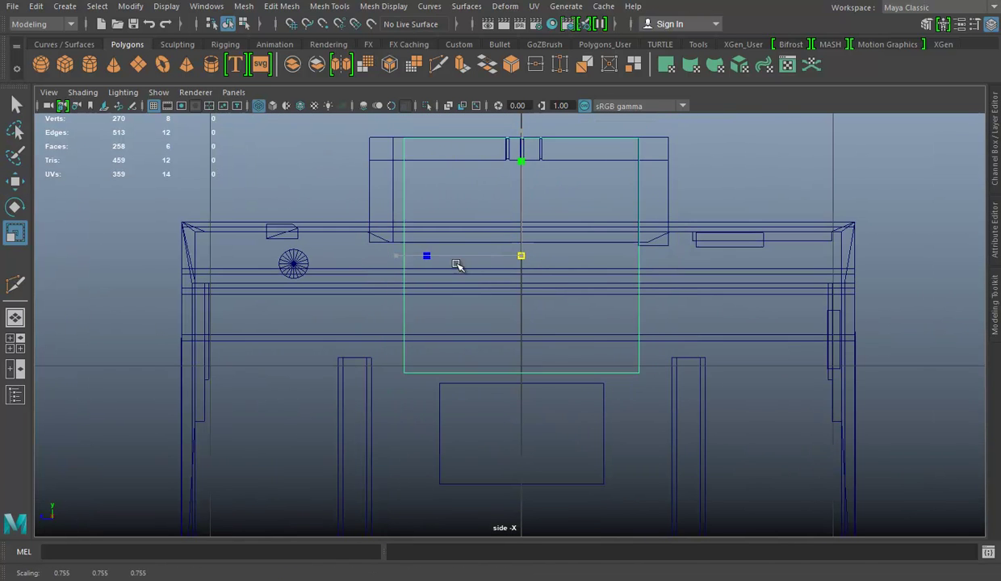
pyautogui.scroll(2, 585, 211)
pyautogui.keyDown('alt'); pyautogui.moveTo(585, 212); pyautogui.dragTo(593, 297, button='middle'); pyautogui.keyUp('alt')
pyautogui.scroll(1, 594, 297)
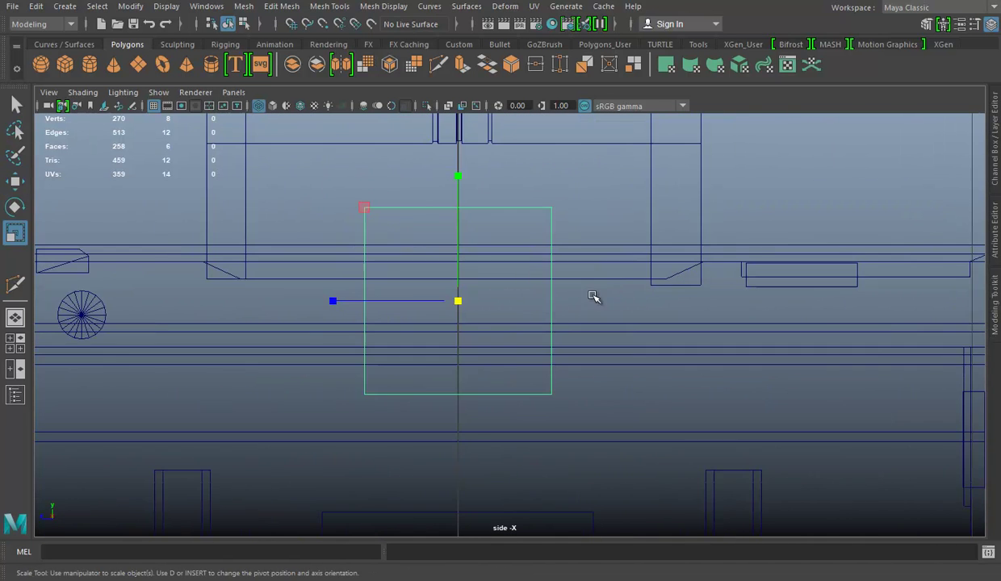
pyautogui.moveTo(464, 300)
pyautogui.mouseDown()
pyautogui.moveTo(402, 306)
pyautogui.moveTo(641, 284)
pyautogui.mouseUp()
pyautogui.press('w')
pyautogui.scroll(1, 736, 237)
pyautogui.scroll(3, 646, 346)
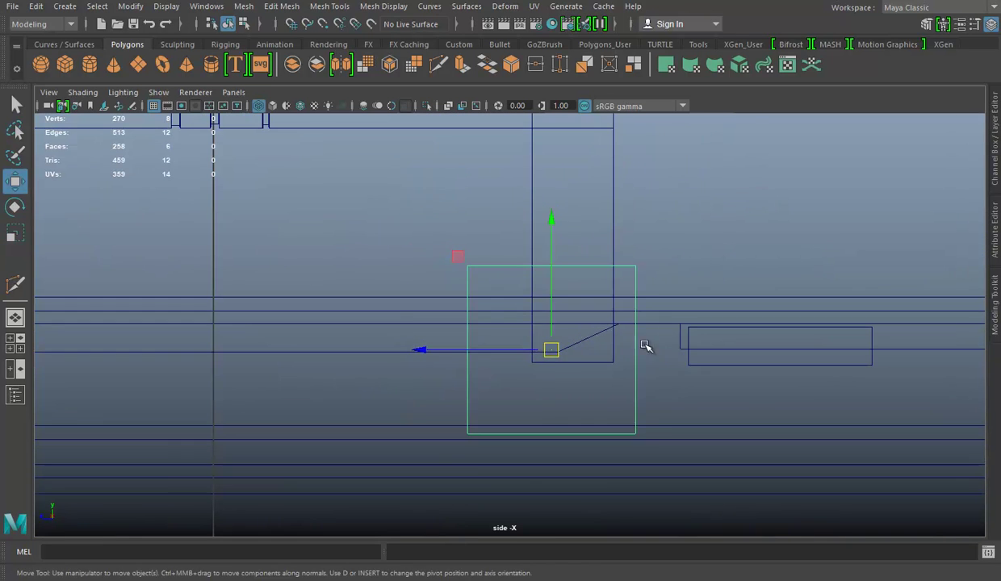
pyautogui.press('r')
pyautogui.moveTo(547, 348)
pyautogui.mouseDown()
pyautogui.moveTo(491, 351)
pyautogui.moveTo(562, 347)
pyautogui.moveTo(581, 324)
pyautogui.mouseUp()
pyautogui.press('w')
pyautogui.press('r')
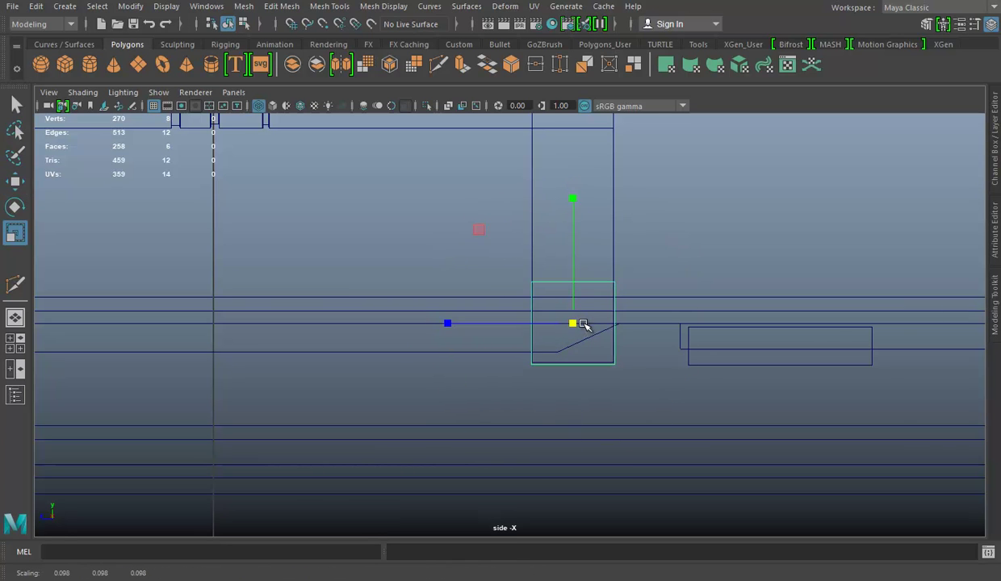
pyautogui.press('w')
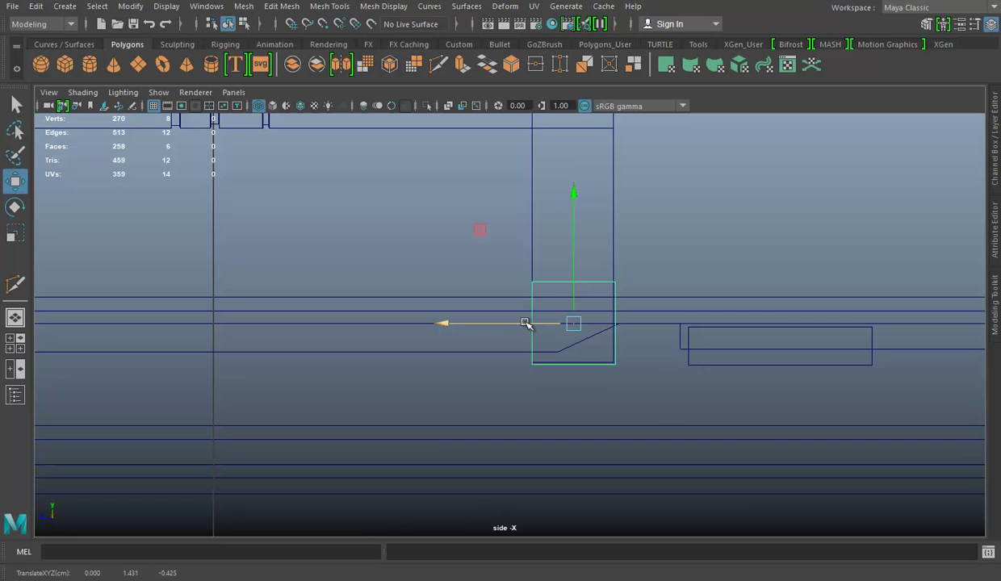
# Step: Pull the cube's top edge up to the handle top at Y 1.733
pyautogui.keyDown('ctrl'); pyautogui.keyDown('alt'); pyautogui.moveTo(447, 190); pyautogui.dragTo(681, 306); pyautogui.keyUp('alt'); pyautogui.keyUp('ctrl')
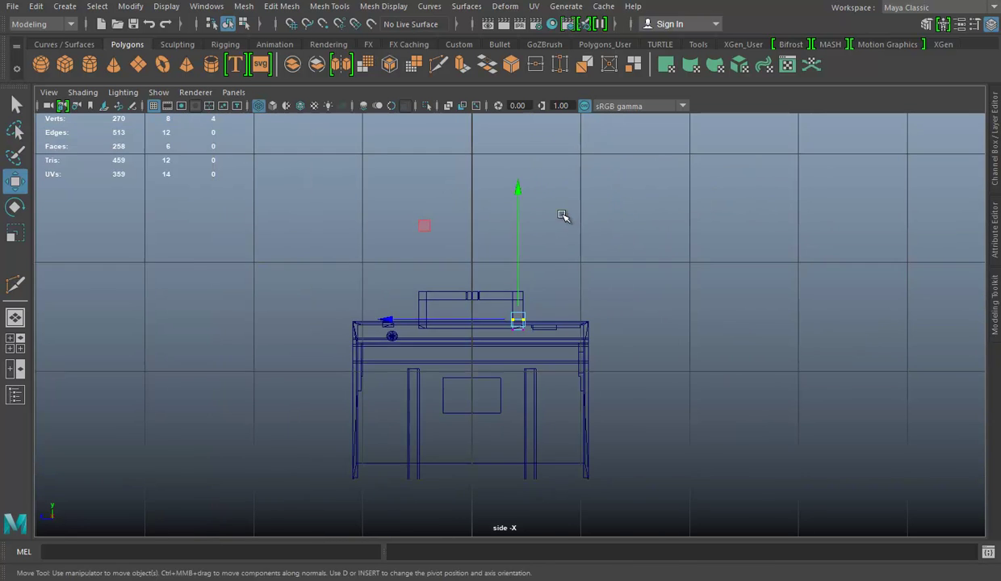
pyautogui.keyDown('alt'); pyautogui.moveTo(519, 268); pyautogui.dragTo(519, 343, button='right'); pyautogui.keyUp('alt')
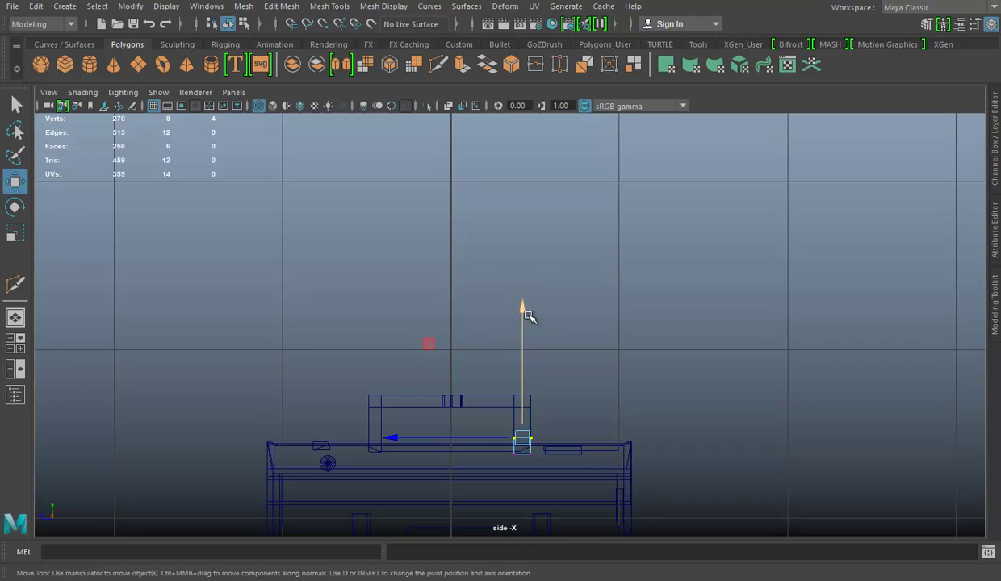
pyautogui.moveTo(527, 315); pyautogui.dragTo(539, 267)
pyautogui.scroll(3, 539, 273)
pyautogui.scroll(-3, 617, 279)
pyautogui.scroll(3, 572, 292)
pyautogui.keyDown('alt'); pyautogui.moveTo(474, 291); pyautogui.dragTo(452, 200, button='middle'); pyautogui.keyUp('alt')
pyautogui.moveTo(502, 209); pyautogui.dragTo(501, 205)
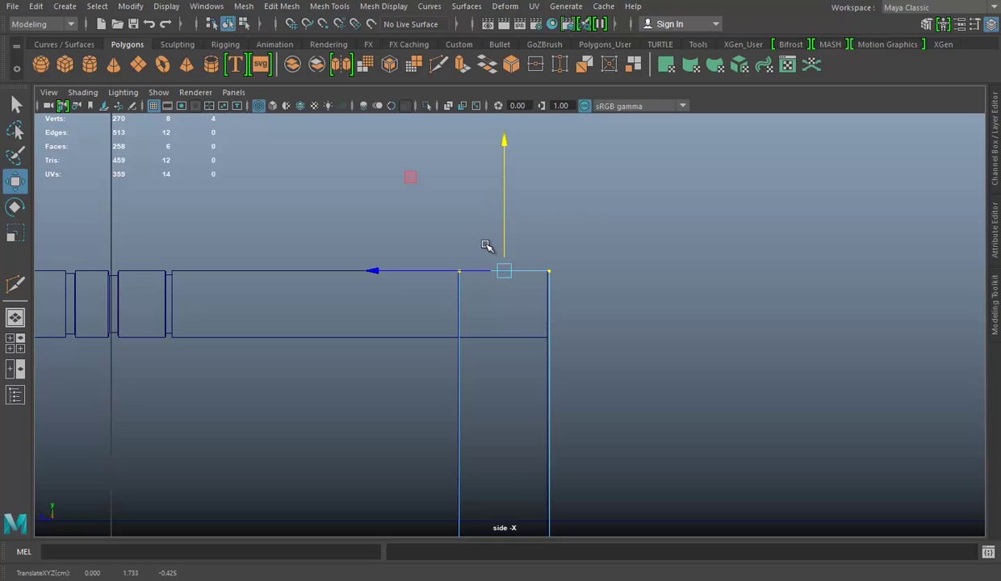
pyautogui.keyDown('alt'); pyautogui.moveTo(487, 246); pyautogui.dragTo(481, 207, button='middle'); pyautogui.keyUp('alt')
# Step: Insert an edge loop on the cube at the handle's underside level
pyautogui.click(698, 44)
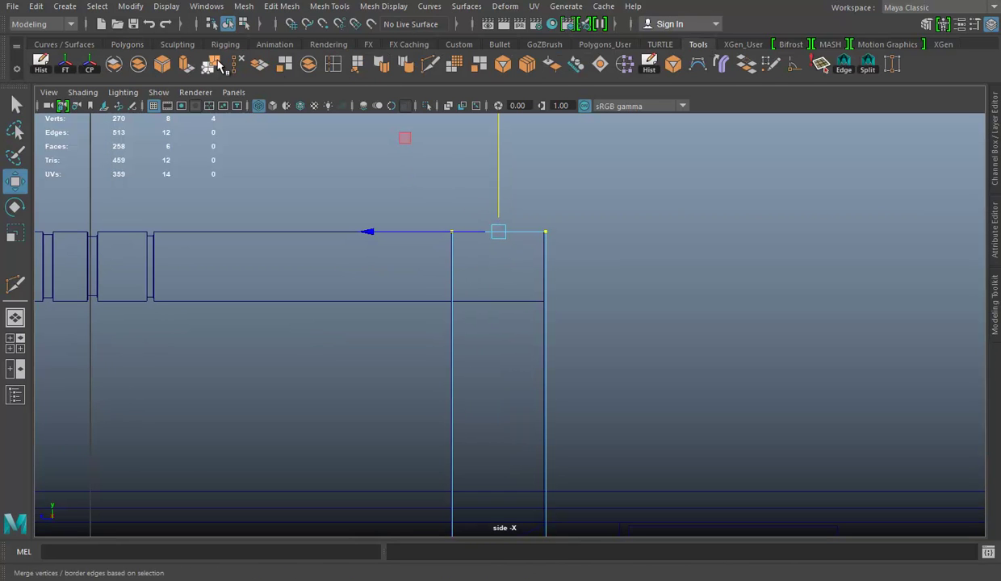
pyautogui.click(331, 65)
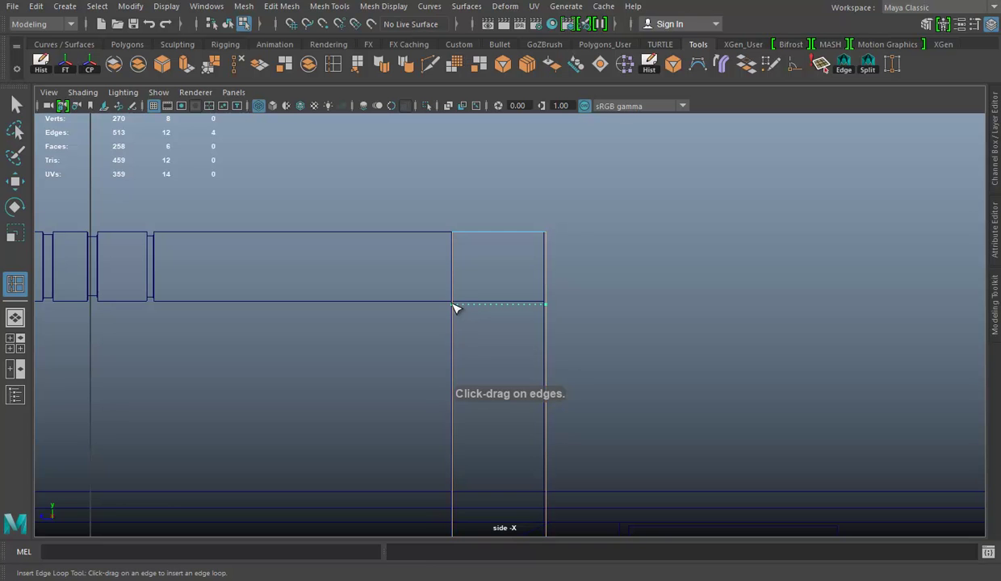
pyautogui.click(454, 307)
pyautogui.press('w')
pyautogui.press('space')
pyautogui.press('space')
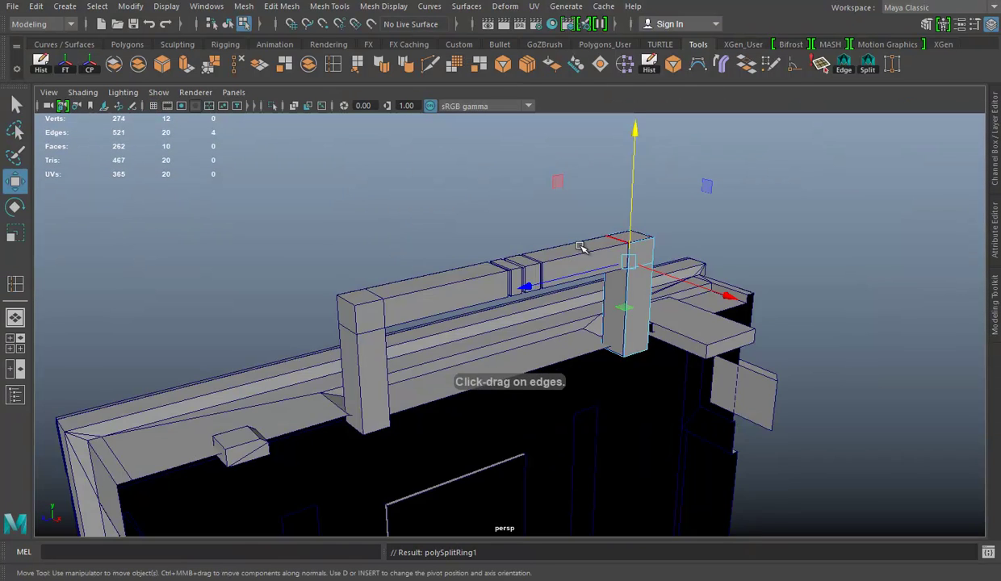
# Step: Extrude the cube's upper inner side face toward the handle centre and delete its end face
pyautogui.keyDown('alt'); pyautogui.moveTo(655, 246); pyautogui.dragTo(659, 226); pyautogui.keyUp('alt')
pyautogui.moveTo(711, 183); pyautogui.dragTo(710, 140, button='right')
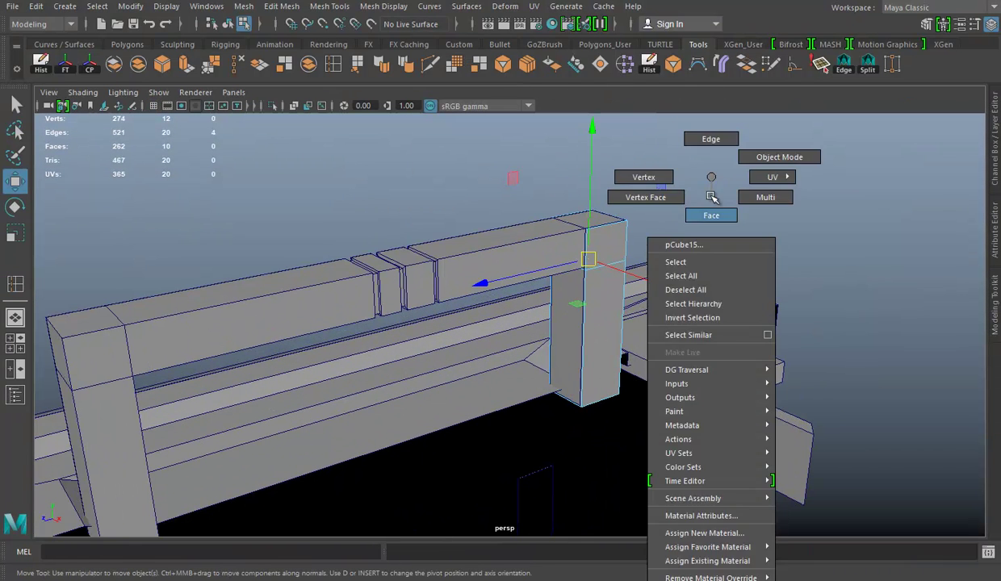
pyautogui.click(578, 244)
pyautogui.press('space')
pyautogui.press('space')
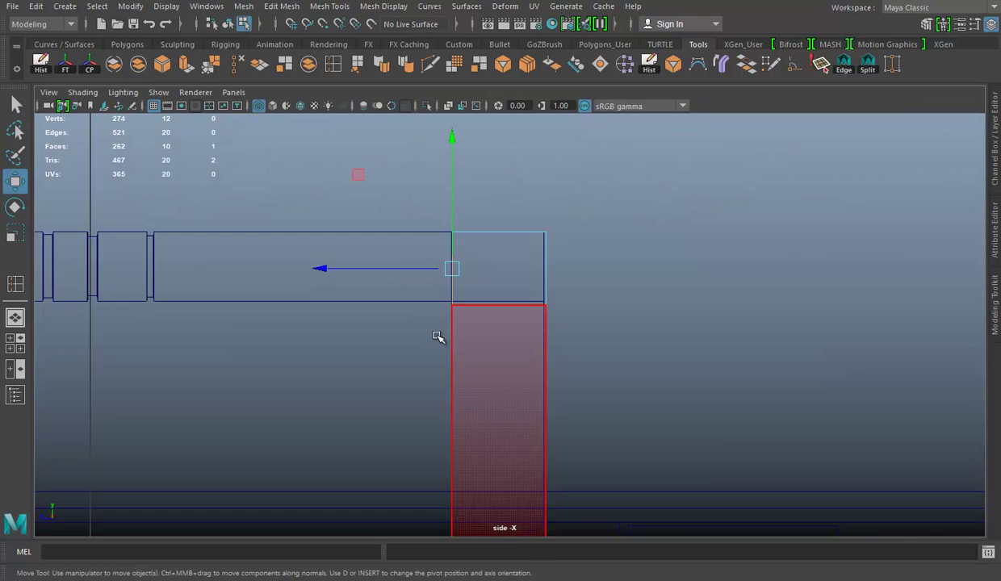
pyautogui.keyDown('alt'); pyautogui.moveTo(335, 329); pyautogui.dragTo(514, 323, button='middle'); pyautogui.keyUp('alt')
pyautogui.scroll(2, 476, 315)
pyautogui.hotkey('ctrl', 'e')
pyautogui.scroll(1, 503, 295)
pyautogui.press('w')
pyautogui.moveTo(646, 297); pyautogui.dragTo(560, 296)
pyautogui.press('Delete')
# Step: Snap the piece's pivot to the centre line, then freeze transformations and delete history
pyautogui.moveTo(670, 357); pyautogui.dragTo(847, 500)
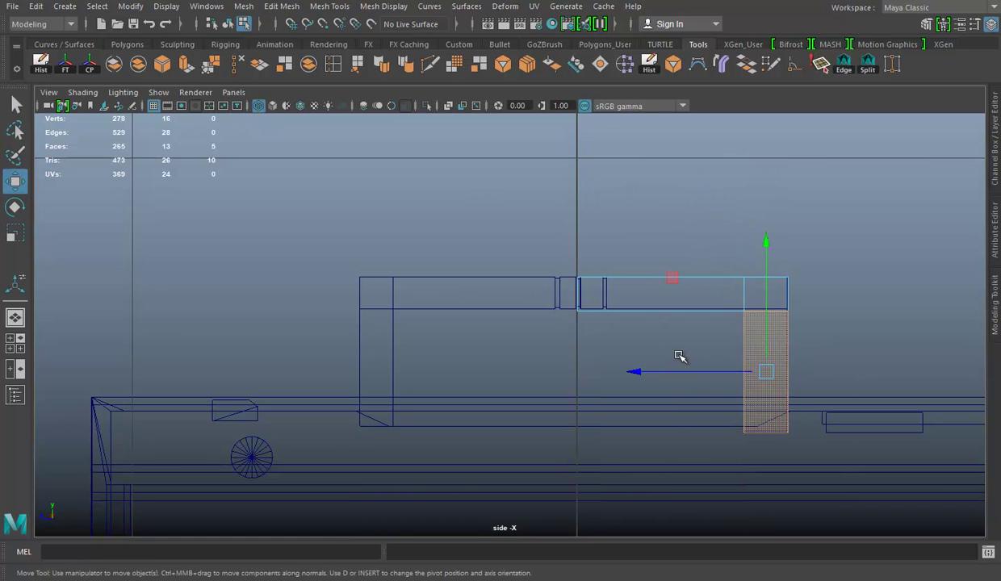
pyautogui.press('F8')
pyautogui.click(822, 313)
pyautogui.moveTo(759, 194); pyautogui.dragTo(750, 291, button='right')
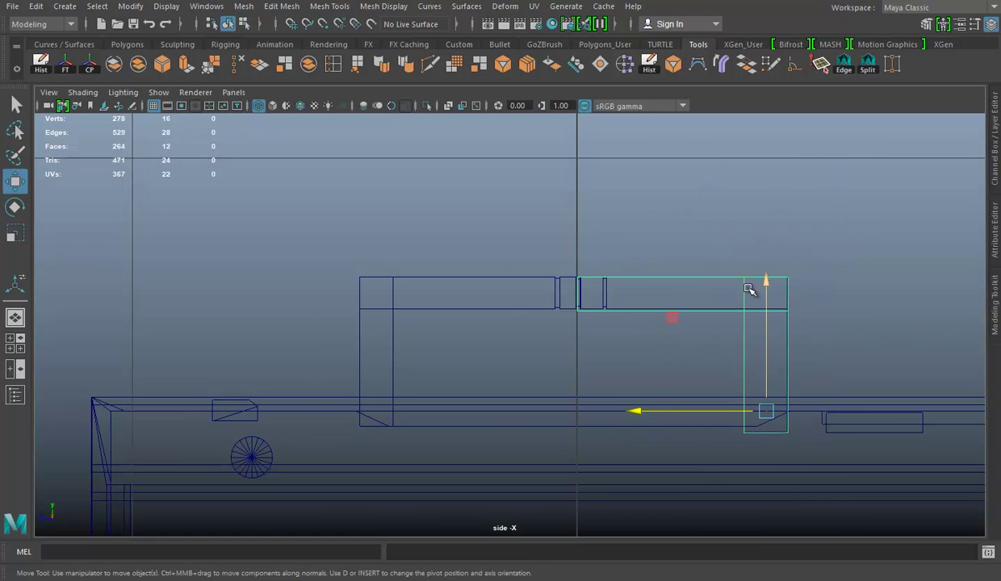
pyautogui.keyDown('alt'); pyautogui.moveTo(750, 290); pyautogui.dragTo(721, 298, button='middle'); pyautogui.keyUp('alt')
pyautogui.press('d')
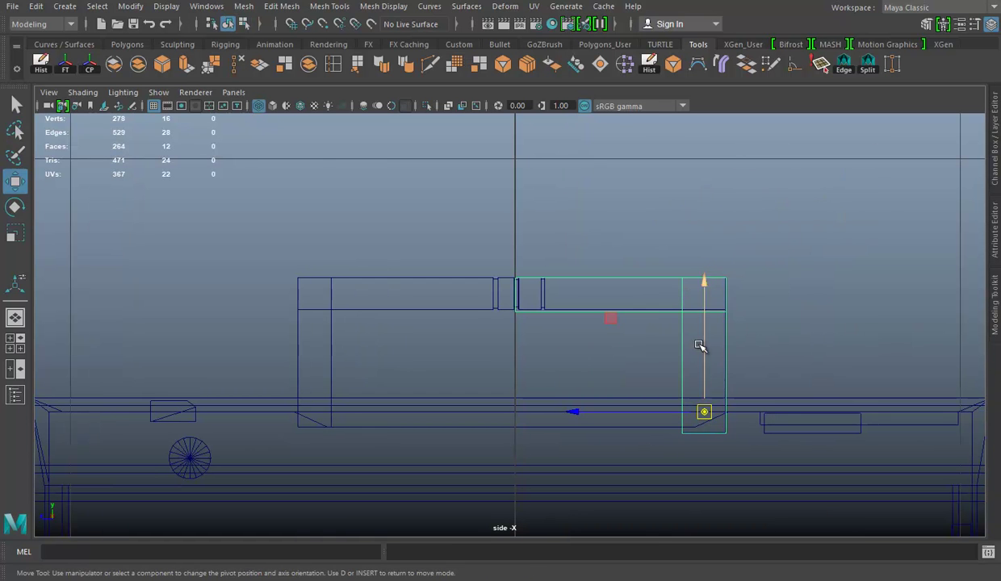
pyautogui.click(509, 308)
pyautogui.press('d')
pyautogui.click(997, 161)
pyautogui.click(65, 64)
pyautogui.click(40, 64)
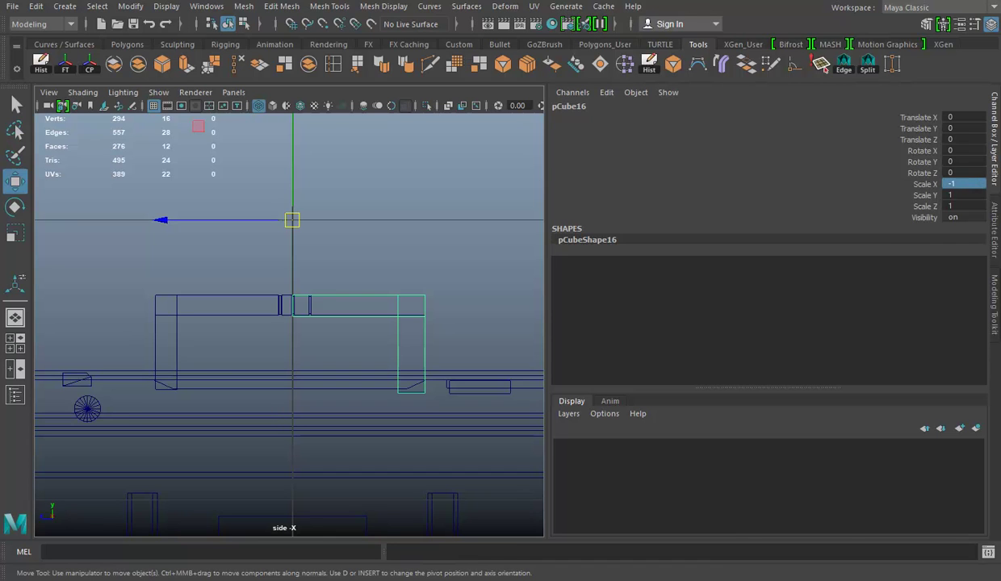
pyautogui.write('-1')
# Step: Mirror the duplicate with Scale X -1, then combine the handle pieces and merge their vertices at 0.0001
pyautogui.press('Return')
pyautogui.click(995, 145)
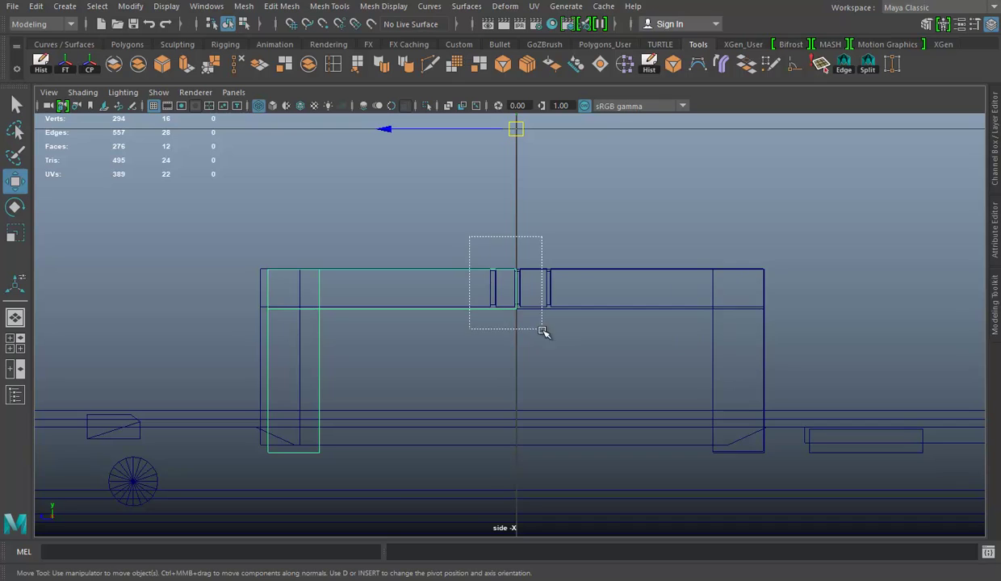
pyautogui.moveTo(543, 331); pyautogui.dragTo(516, 317)
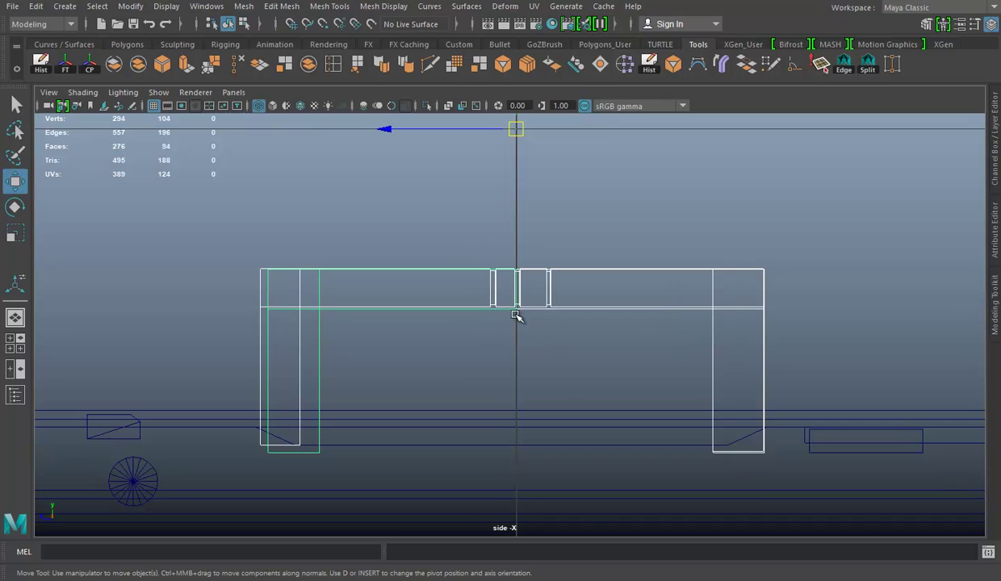
pyautogui.keyDown('ctrl'); pyautogui.click(260, 379); pyautogui.keyUp('ctrl')
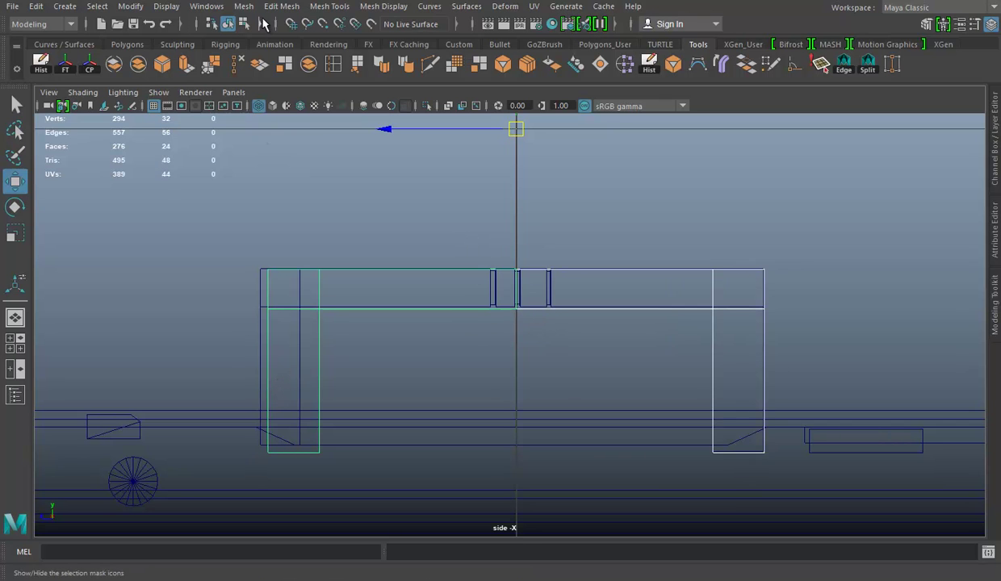
pyautogui.click(244, 7)
pyautogui.click(262, 53)
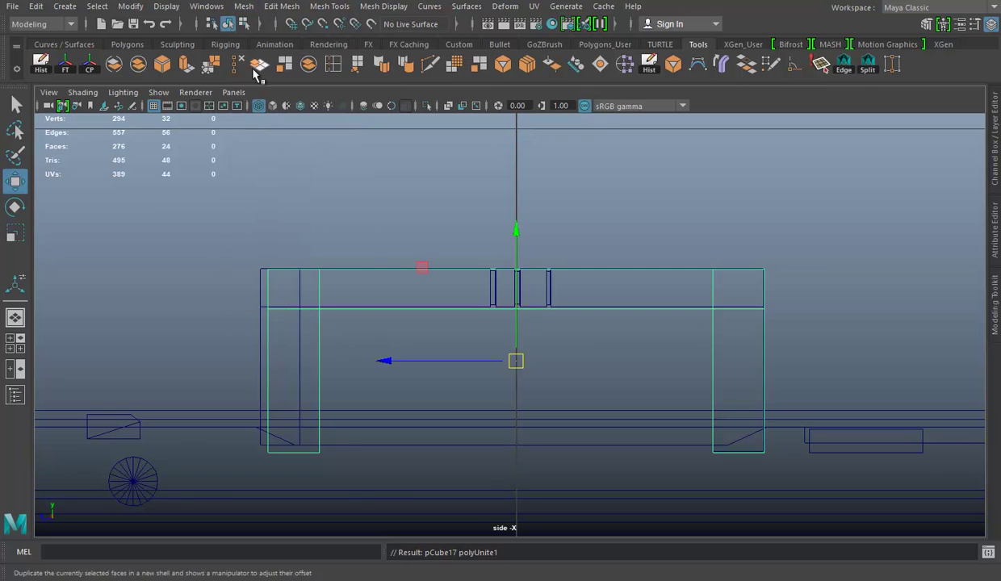
pyautogui.click(186, 64)
# Step: Inspect the merged handle from several angles in the perspective view
pyautogui.moveTo(599, 202); pyautogui.dragTo(597, 157, button='right')
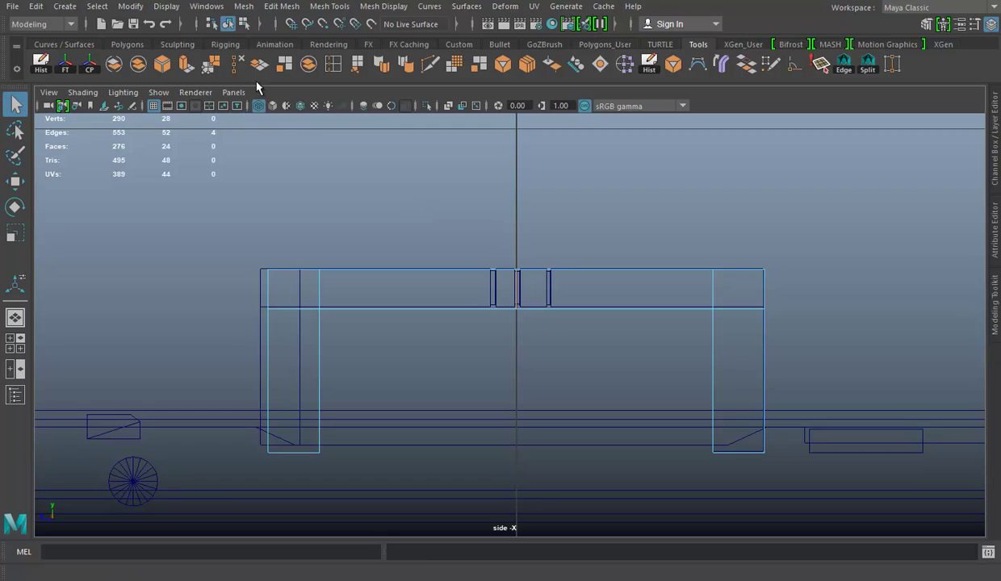
pyautogui.press('space')
pyautogui.press('space')
pyautogui.moveTo(742, 223)
pyautogui.keyDown('alt'); pyautogui.mouseDown()
pyautogui.moveTo(567, 252)
pyautogui.moveTo(631, 285)
pyautogui.mouseUp(); pyautogui.keyUp('alt')
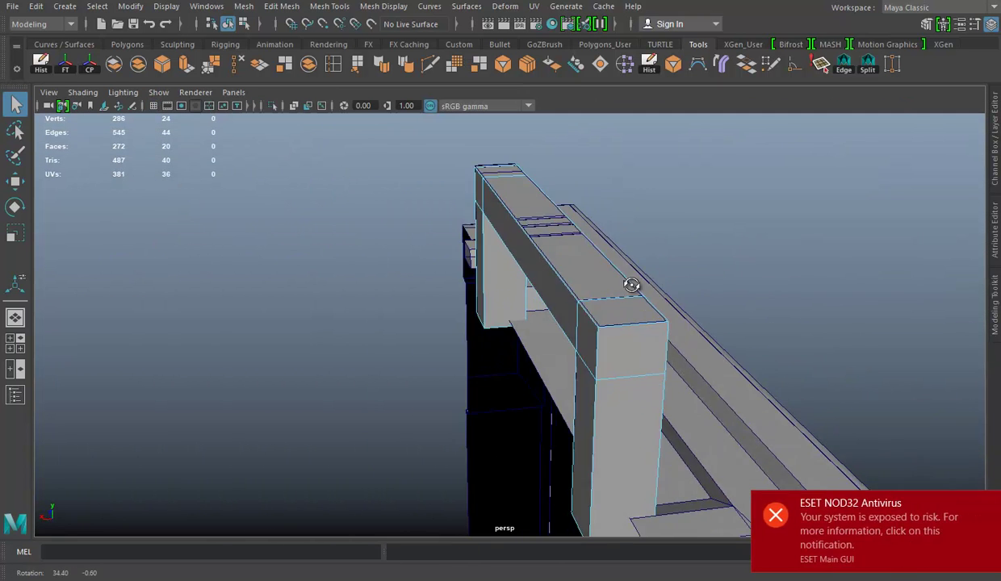
pyautogui.moveTo(616, 312); pyautogui.dragTo(747, 166, button='right')
pyautogui.keyDown('alt'); pyautogui.moveTo(748, 166); pyautogui.dragTo(646, 295); pyautogui.keyUp('alt')
pyautogui.moveTo(571, 345)
pyautogui.keyDown('alt'); pyautogui.mouseDown()
pyautogui.moveTo(578, 311)
pyautogui.moveTo(536, 266)
pyautogui.moveTo(569, 277)
pyautogui.mouseUp(); pyautogui.keyUp('alt')
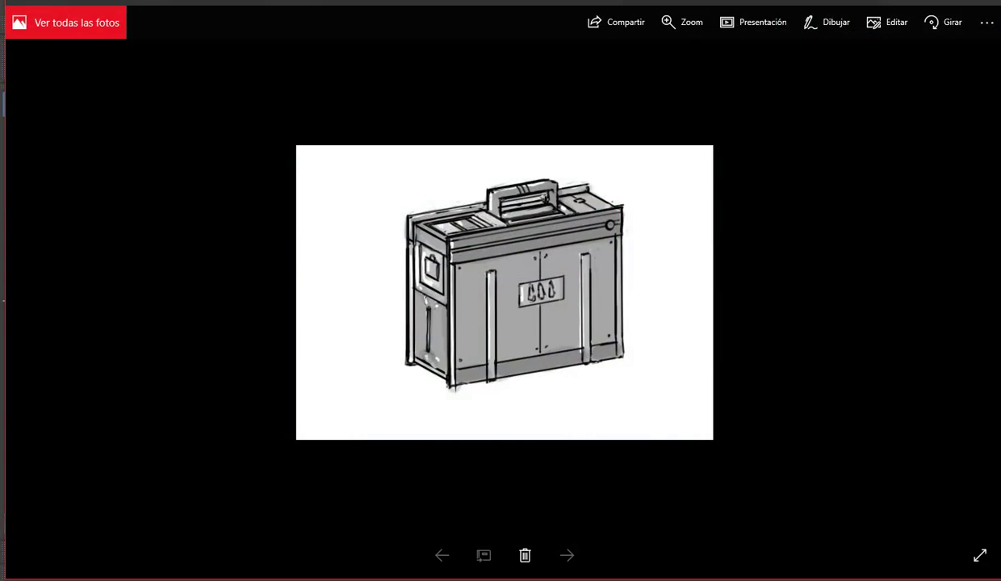
pyautogui.press('space')
pyautogui.press('space')
# Step: Slice a diagonal edge across the handle's corner with Multi-Cut
pyautogui.scroll(1, 438, 351)
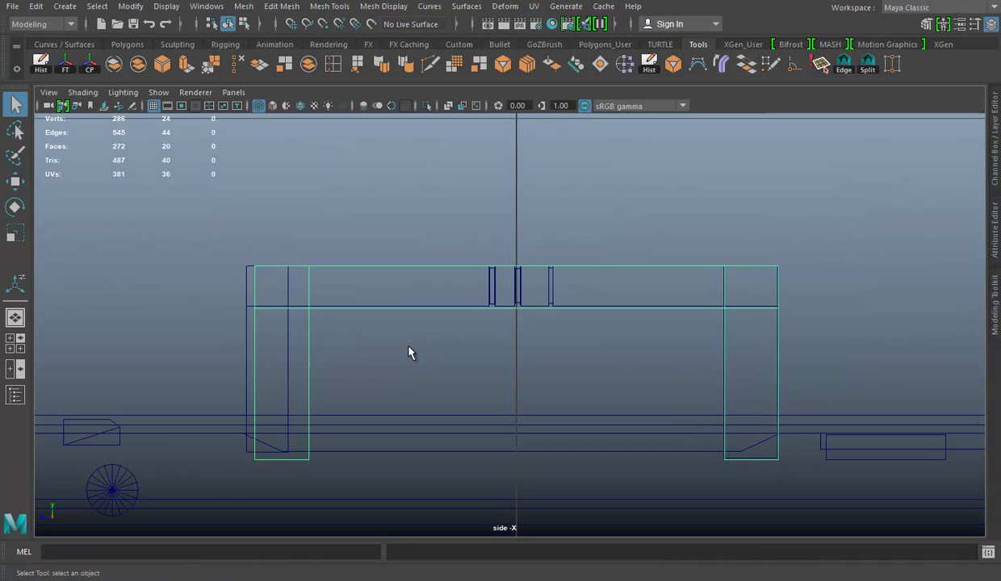
pyautogui.click(427, 68)
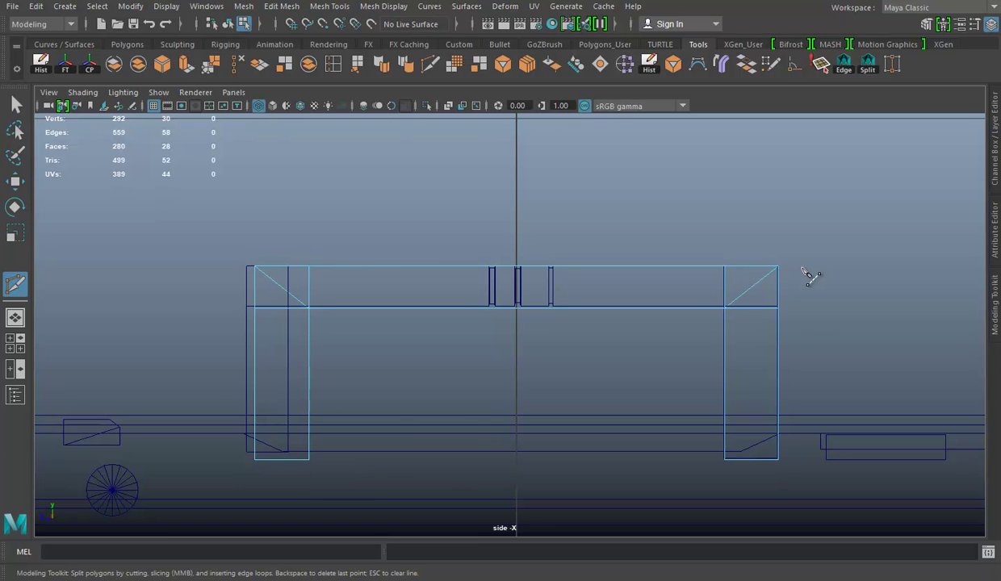
pyautogui.press('space')
pyautogui.press('space')
pyautogui.moveTo(684, 219)
pyautogui.keyDown('alt'); pyautogui.mouseDown()
pyautogui.moveTo(603, 295)
pyautogui.moveTo(683, 282)
pyautogui.mouseUp(); pyautogui.keyUp('alt')
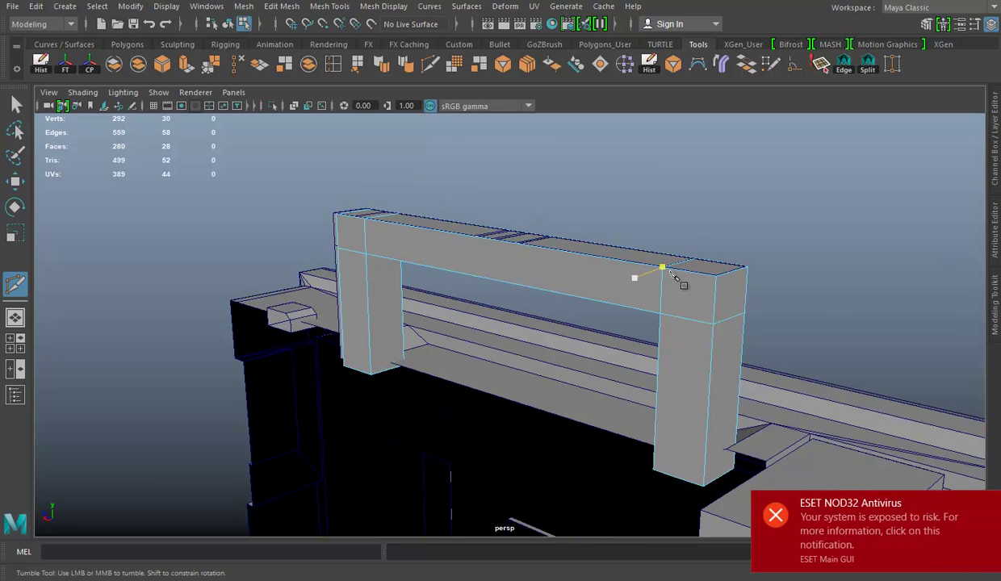
pyautogui.keyDown('alt'); pyautogui.moveTo(683, 282); pyautogui.dragTo(607, 301, button='right'); pyautogui.keyUp('alt')
pyautogui.keyDown('alt'); pyautogui.moveTo(607, 301); pyautogui.dragTo(668, 313); pyautogui.keyUp('alt')
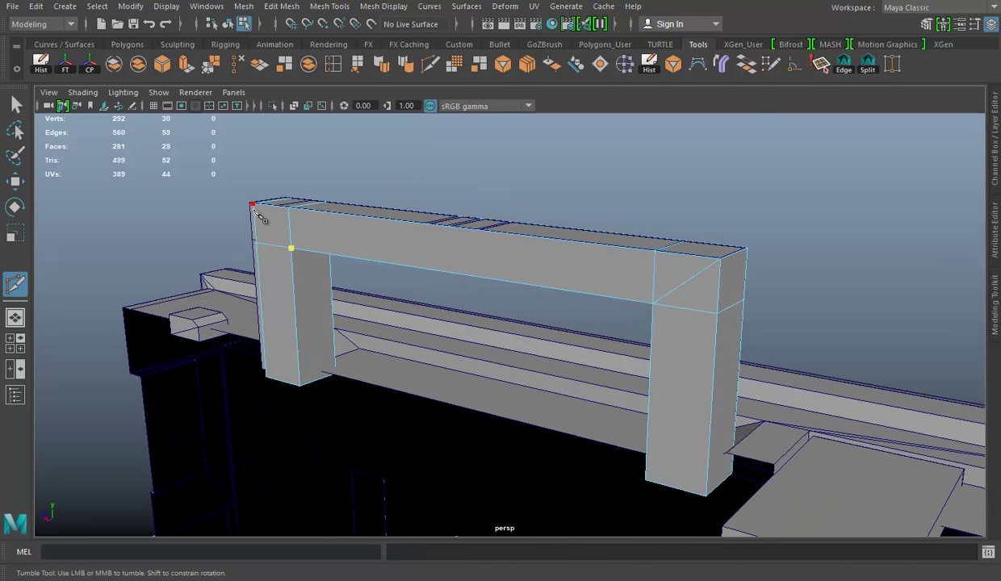
pyautogui.press('w')
# Step: Select the old left and right corner edges of the handle and delete them
pyautogui.moveTo(310, 218); pyautogui.dragTo(311, 162, button='right')
pyautogui.click(299, 218)
pyautogui.moveTo(670, 201); pyautogui.dragTo(741, 171, button='right')
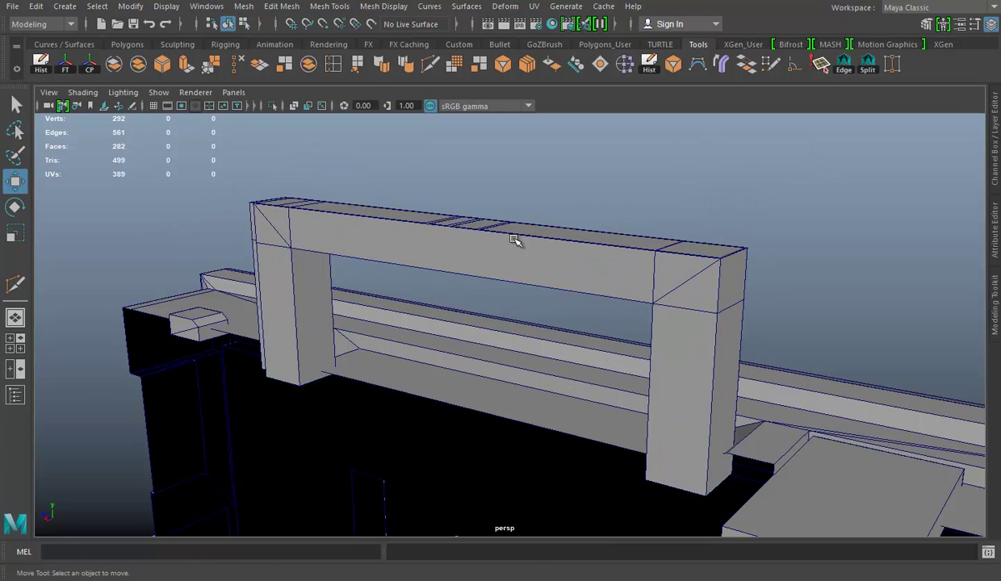
pyautogui.keyDown('alt'); pyautogui.moveTo(519, 239); pyautogui.dragTo(184, 276); pyautogui.keyUp('alt')
pyautogui.click(252, 268)
pyautogui.keyDown('shift'); pyautogui.click(710, 238); pyautogui.keyUp('shift')
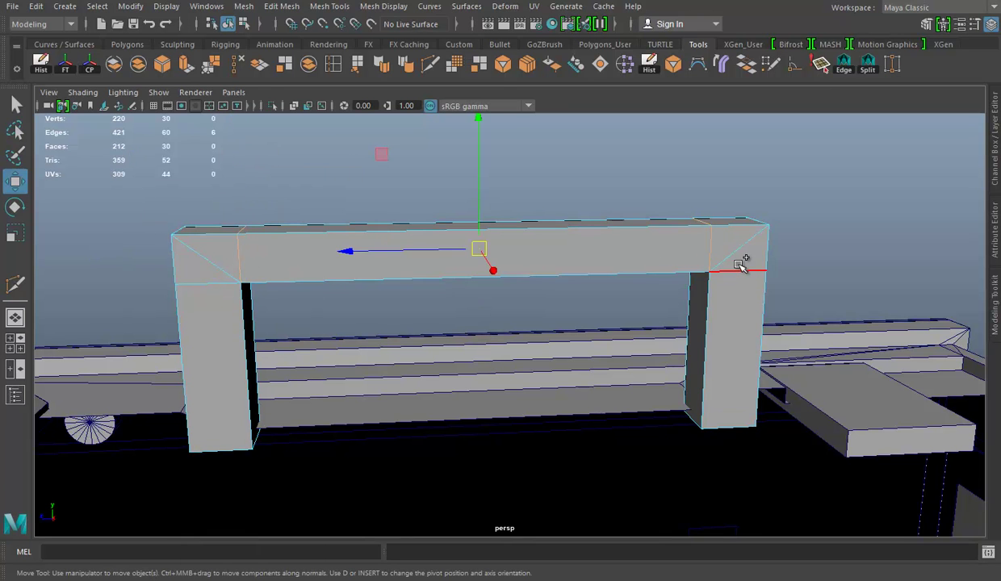
pyautogui.click(235, 64)
# Step: Orbit around the handle to inspect the mitred corners, then pull back to the whole crate
pyautogui.keyDown('alt'); pyautogui.moveTo(576, 320); pyautogui.dragTo(439, 295); pyautogui.keyUp('alt')
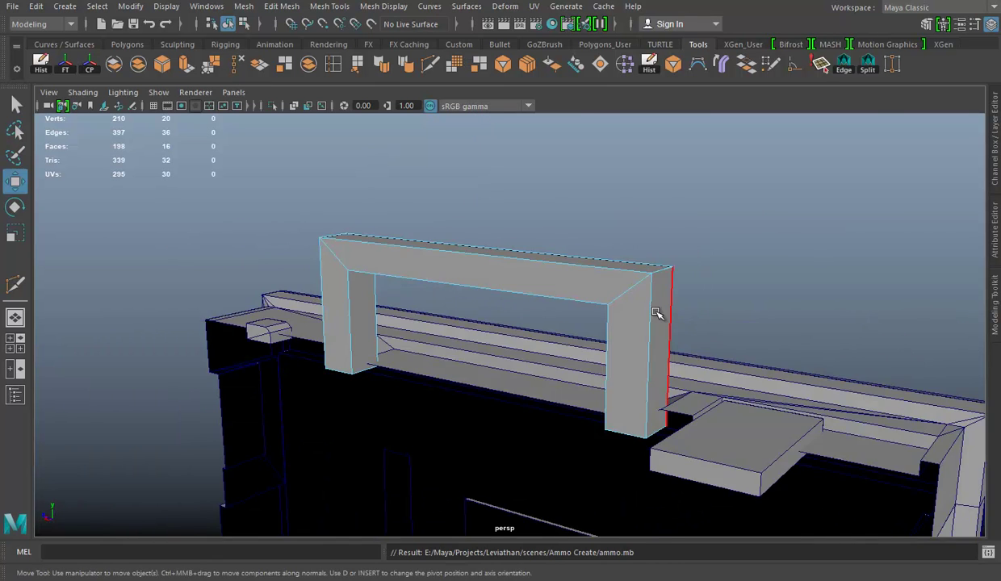
pyautogui.keyDown('alt'); pyautogui.moveTo(654, 308); pyautogui.dragTo(536, 330); pyautogui.keyUp('alt')
pyautogui.rightClick(554, 286)
pyautogui.moveTo(513, 264)
pyautogui.keyDown('alt'); pyautogui.mouseDown()
pyautogui.moveTo(510, 301)
pyautogui.moveTo(460, 302)
pyautogui.mouseUp(); pyautogui.keyUp('alt')
pyautogui.moveTo(458, 195); pyautogui.dragTo(597, 98, button='right')
pyautogui.moveTo(505, 228)
pyautogui.keyDown('alt'); pyautogui.mouseDown()
pyautogui.moveTo(496, 219)
pyautogui.moveTo(479, 240)
pyautogui.moveTo(525, 206)
pyautogui.moveTo(572, 230)
pyautogui.moveTo(619, 282)
pyautogui.moveTo(597, 307)
pyautogui.moveTo(527, 335)
pyautogui.moveTo(495, 315)
pyautogui.moveTo(510, 215)
pyautogui.mouseUp(); pyautogui.keyUp('alt')
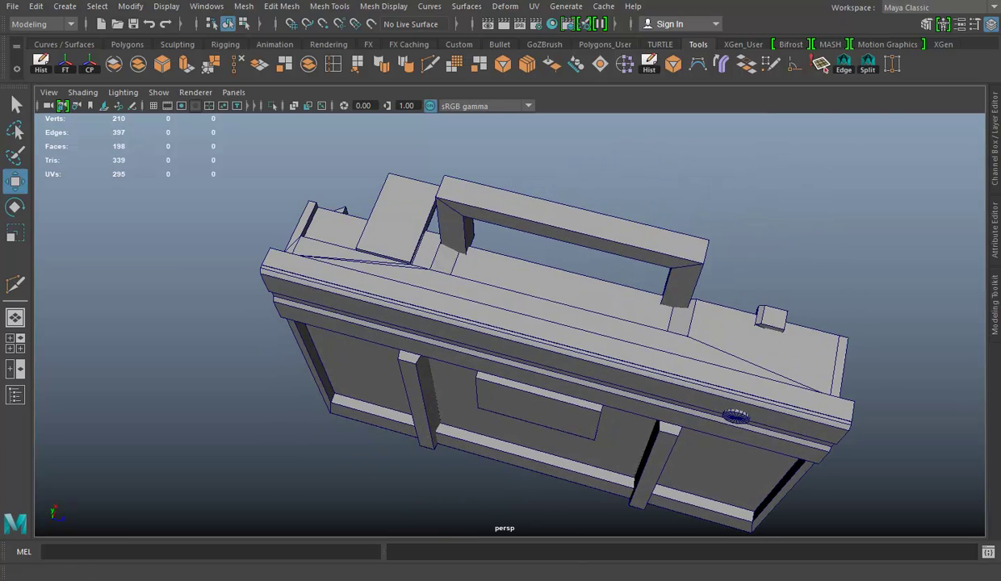
# Step: Compare the crate with the reference sketch, select the handle and save ammo.mb
pyautogui.hotkey('alt', 'Tab')
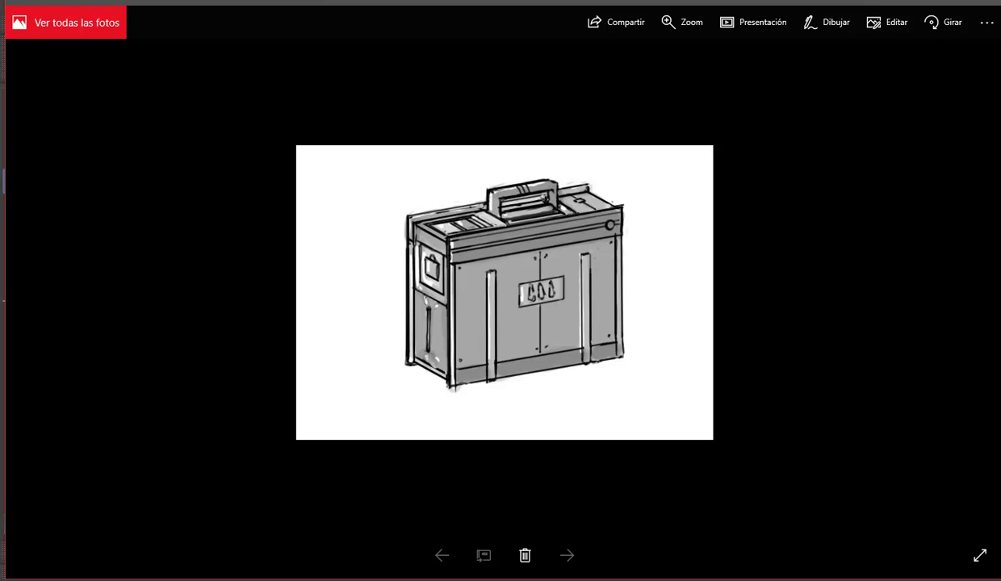
pyautogui.hotkey('alt', 'Tab')
pyautogui.keyDown('alt'); pyautogui.moveTo(549, 291); pyautogui.dragTo(576, 246); pyautogui.keyUp('alt')
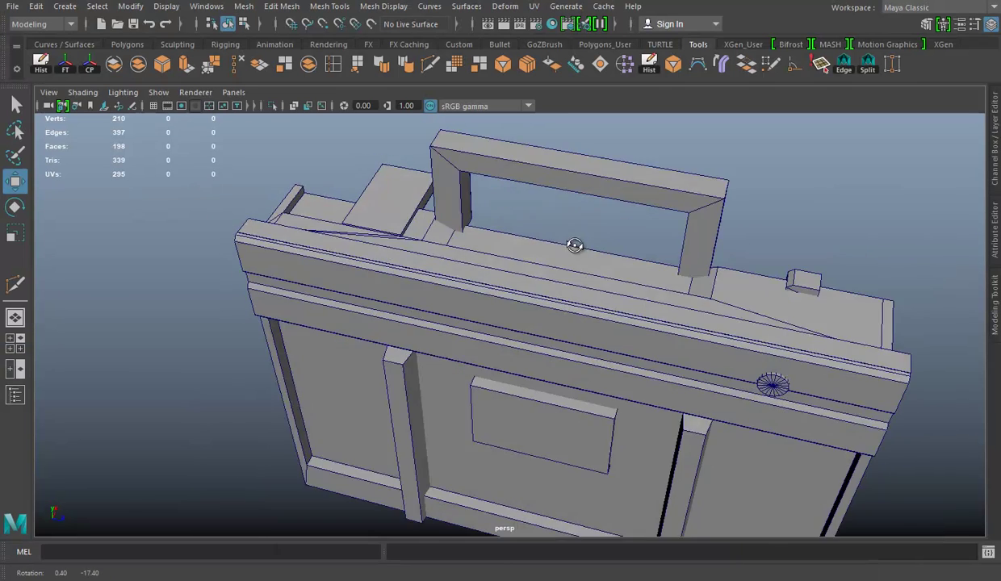
pyautogui.click(567, 180)
pyautogui.moveTo(567, 179)
pyautogui.keyDown('alt'); pyautogui.mouseDown()
pyautogui.moveTo(528, 275)
pyautogui.moveTo(657, 307)
pyautogui.moveTo(520, 302)
pyautogui.moveTo(564, 274)
pyautogui.mouseUp(); pyautogui.keyUp('alt')
pyautogui.hotkey('ctrl', 's')
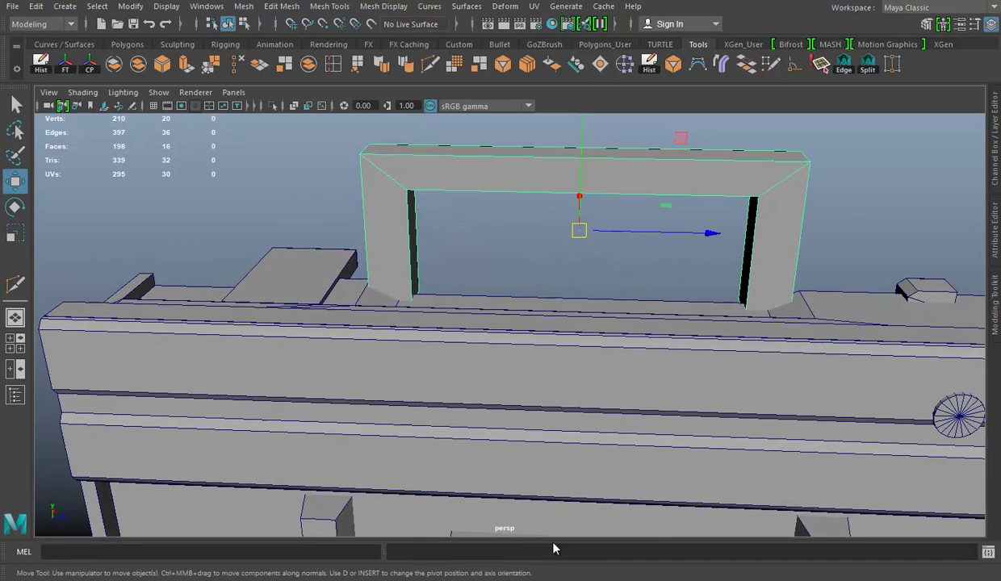
# Step: Recheck the sketch and maximise the side view of the handle
pyautogui.hotkey('alt', 'Tab')
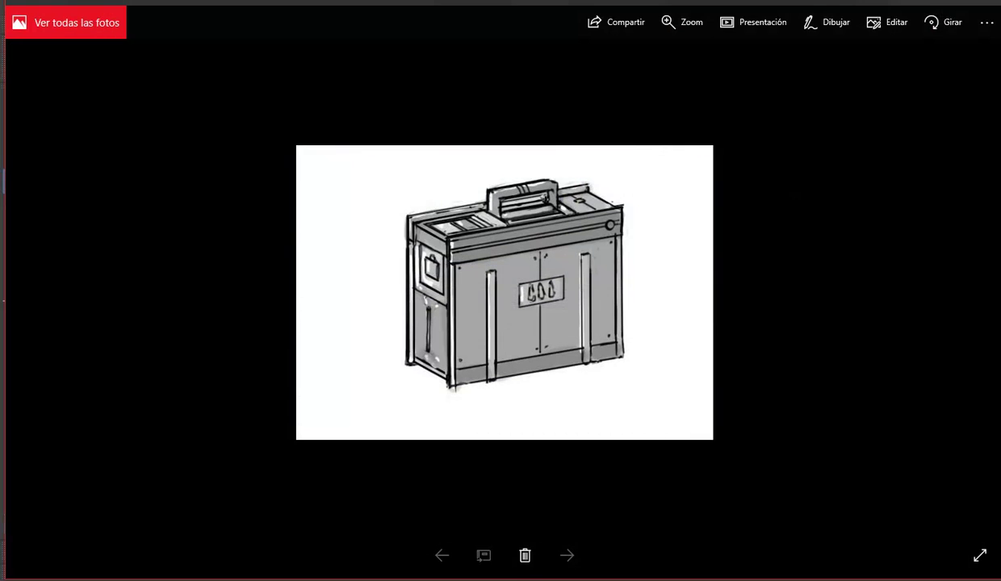
pyautogui.hotkey('alt', 'Tab')
pyautogui.press('space')
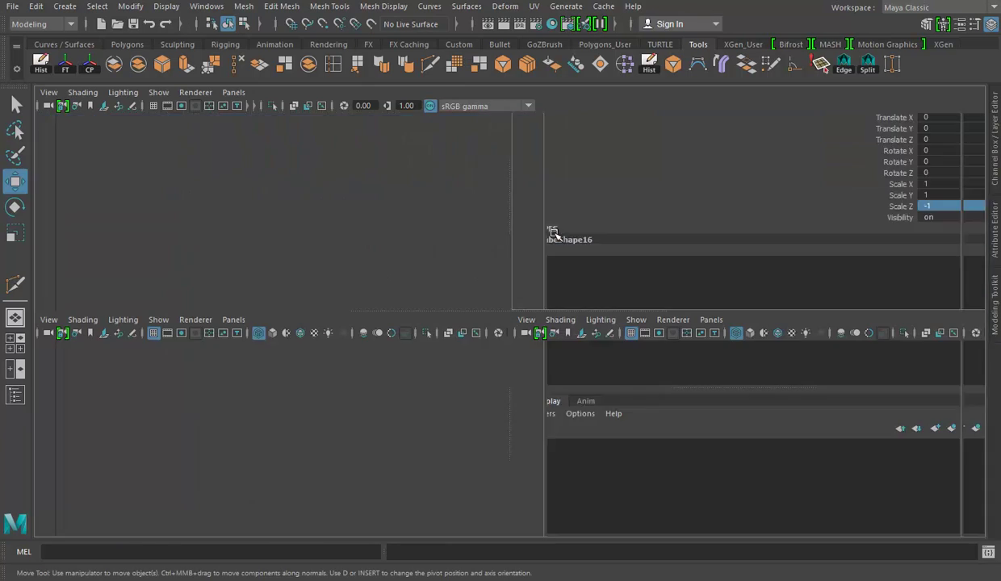
pyautogui.press('space')
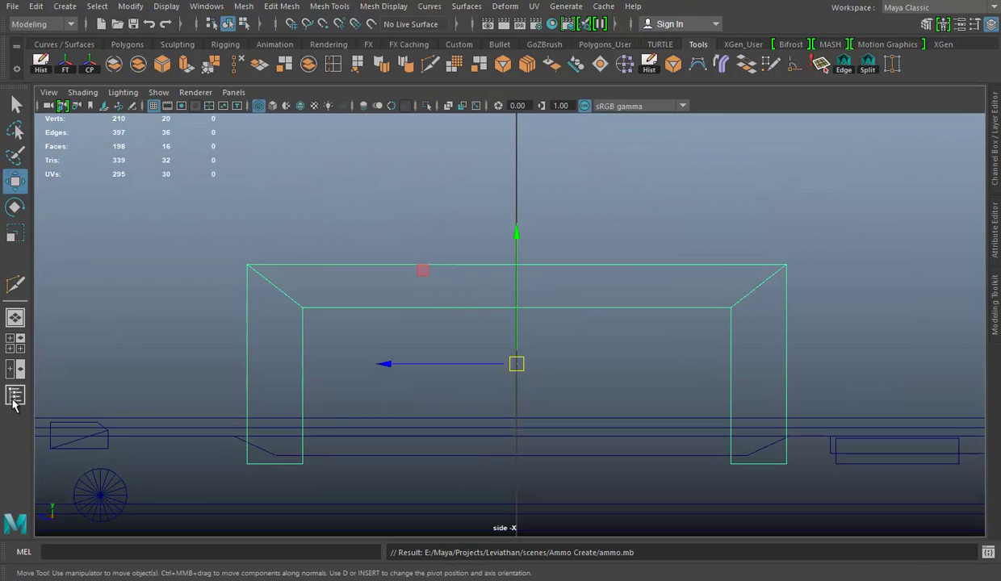
# Step: Connect two new edges across the top of the handle using the Modelling Toolkit
pyautogui.click(995, 323)
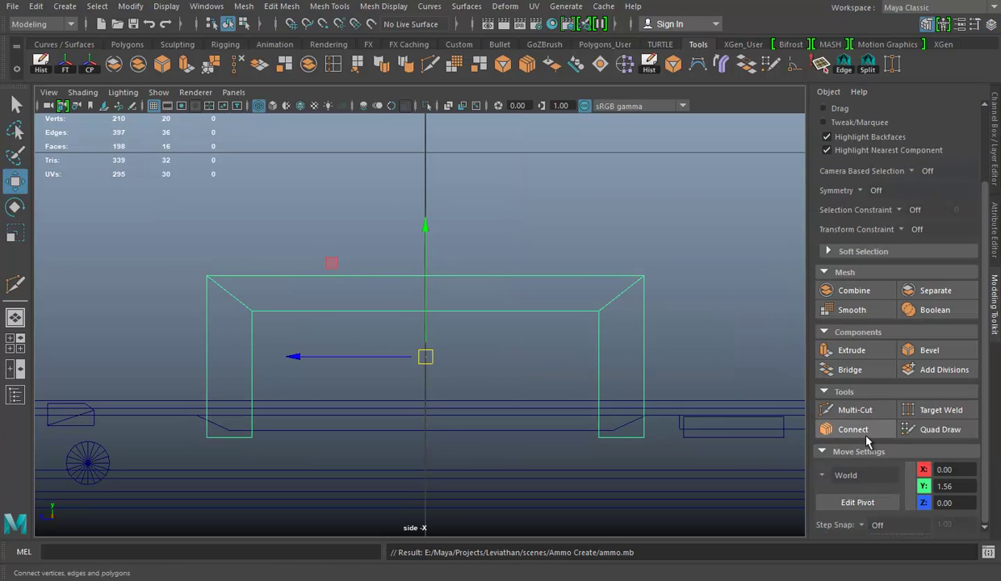
pyautogui.click(855, 429)
pyautogui.click(472, 286)
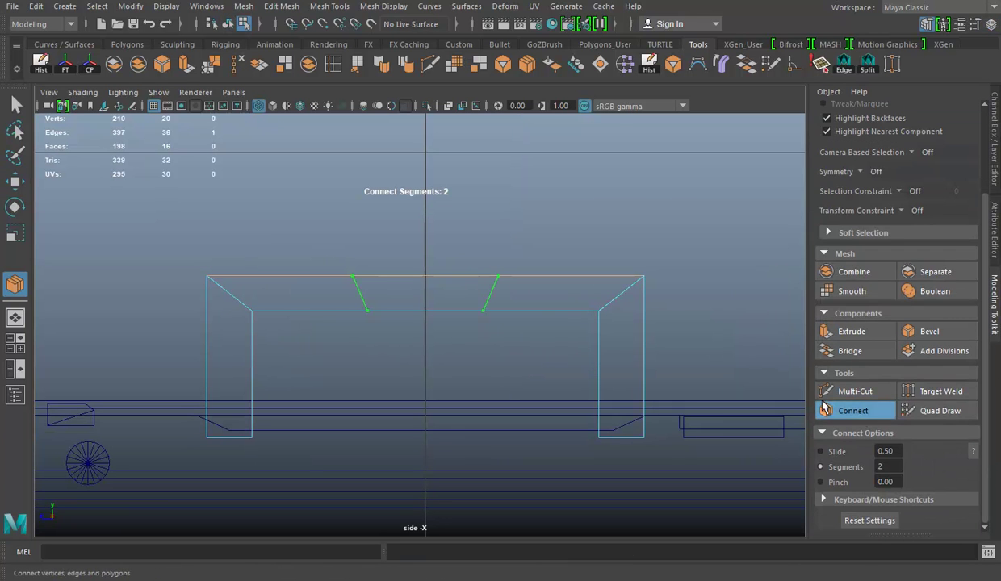
pyautogui.press('w')
pyautogui.scroll(1, 549, 335)
pyautogui.press('e')
pyautogui.press('r')
# Step: Scale the two new edges inward toward each other to mark a narrower grip
pyautogui.moveTo(301, 288); pyautogui.dragTo(320, 289)
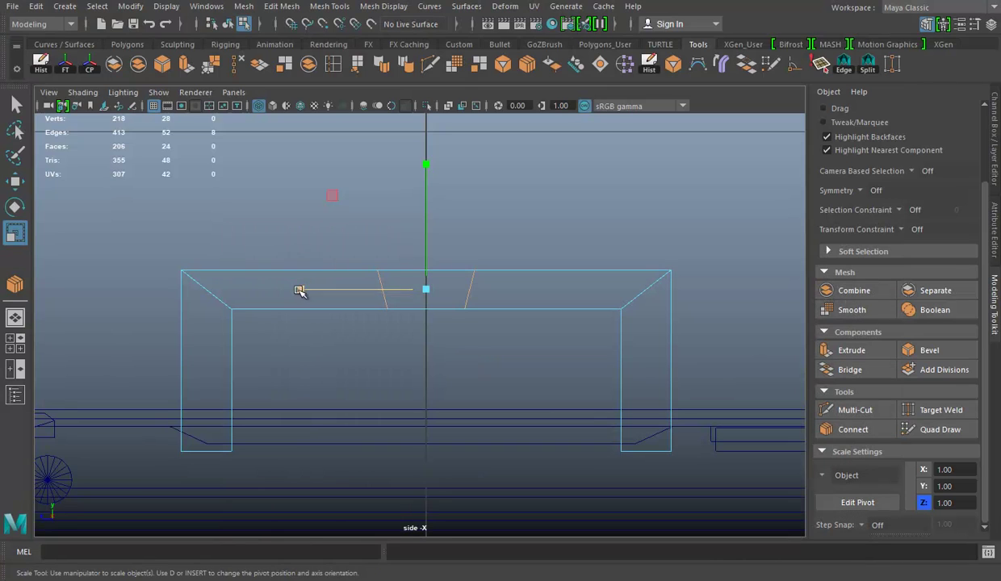
pyautogui.moveTo(300, 291); pyautogui.dragTo(313, 291)
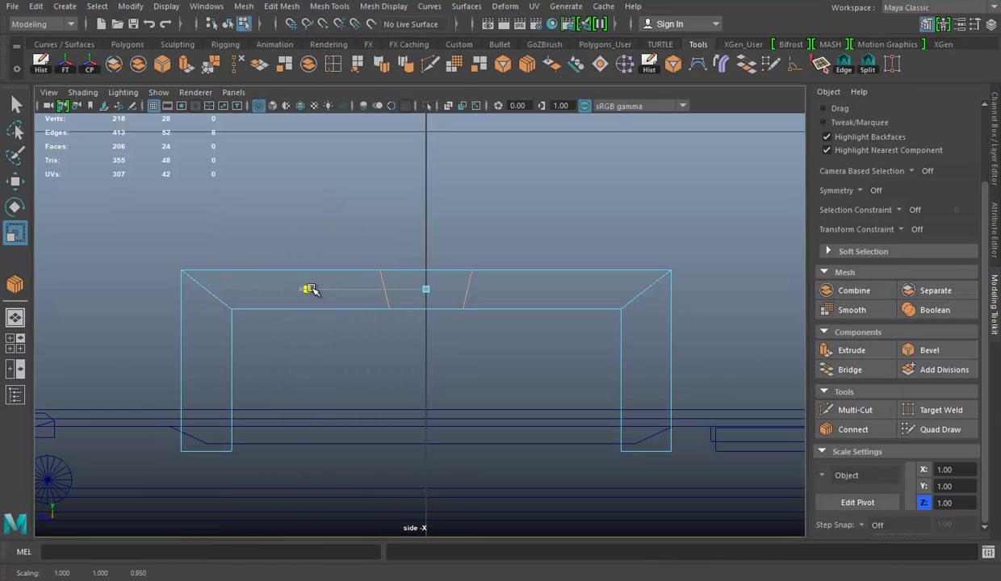
pyautogui.press('space')
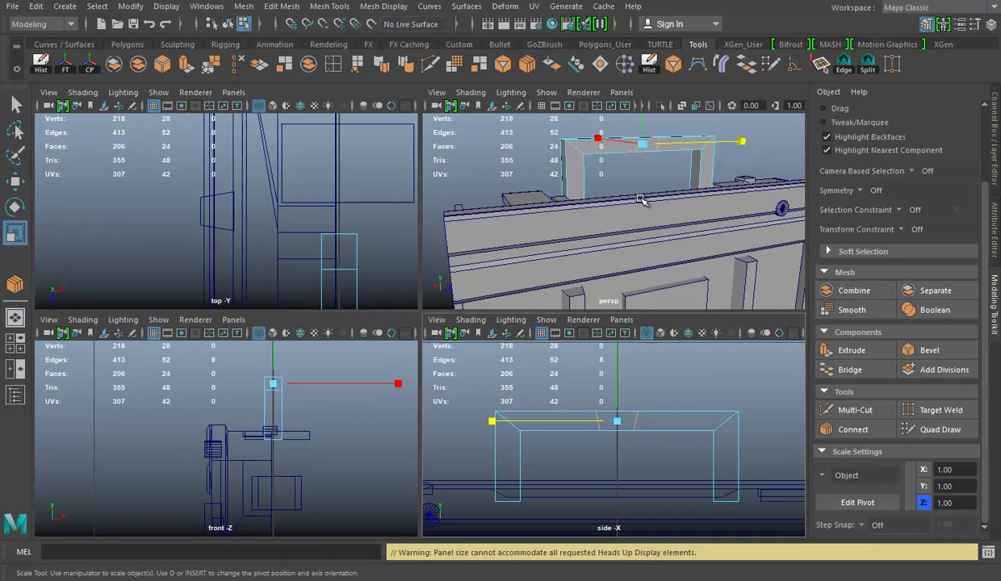
pyautogui.press('space')
pyautogui.click(997, 310)
pyautogui.moveTo(700, 259)
pyautogui.keyDown('alt'); pyautogui.mouseDown()
pyautogui.moveTo(659, 264)
pyautogui.moveTo(682, 293)
pyautogui.moveTo(610, 270)
pyautogui.moveTo(592, 275)
pyautogui.moveTo(601, 273)
pyautogui.moveTo(595, 299)
pyautogui.mouseUp(); pyautogui.keyUp('alt')
pyautogui.moveTo(647, 269); pyautogui.dragTo(643, 269)
# Step: Extrude the ring of faces around the beam, raising and scaling the extruded band
pyautogui.moveTo(637, 269); pyautogui.dragTo(637, 303, button='right')
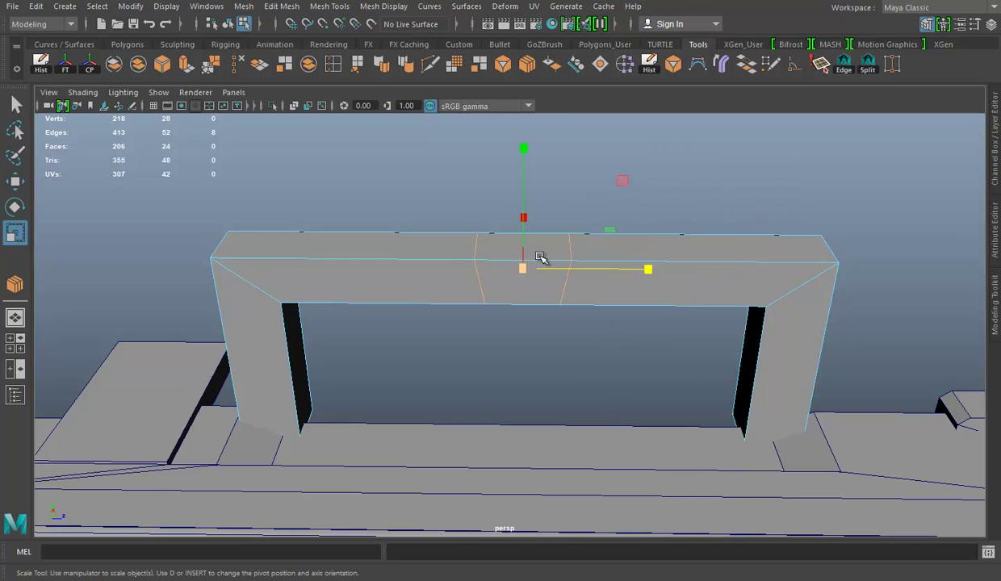
pyautogui.click(495, 251)
pyautogui.keyDown('shift'); pyautogui.doubleClick(497, 271); pyautogui.keyUp('shift')
pyautogui.press('f')
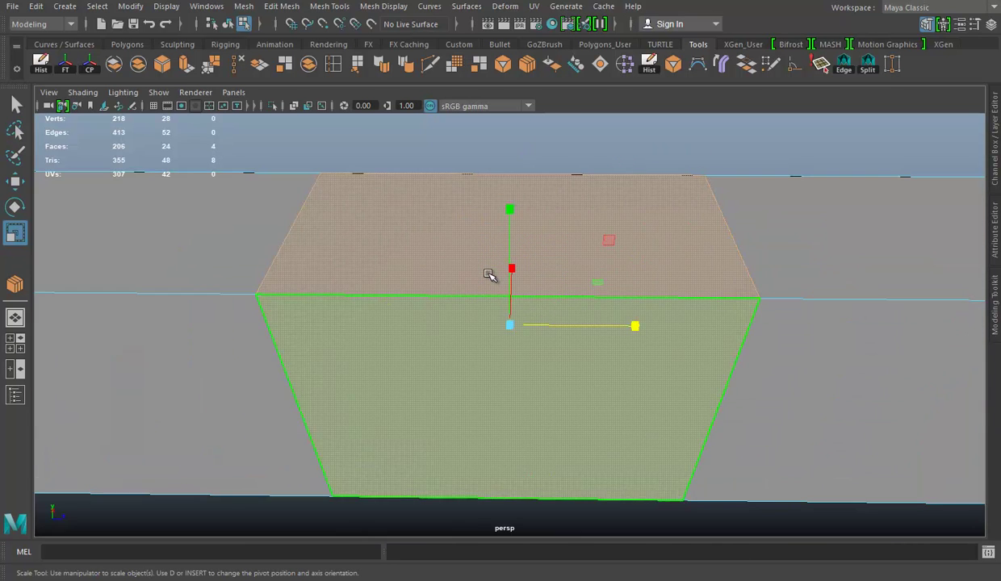
pyautogui.moveTo(597, 313)
pyautogui.keyDown('alt'); pyautogui.mouseDown()
pyautogui.moveTo(525, 331)
pyautogui.moveTo(526, 256)
pyautogui.moveTo(488, 274)
pyautogui.mouseUp(); pyautogui.keyUp('alt')
pyautogui.click(194, 71)
pyautogui.moveTo(508, 440)
pyautogui.keyDown('alt'); pyautogui.mouseDown()
pyautogui.moveTo(541, 380)
pyautogui.moveTo(510, 434)
pyautogui.moveTo(569, 398)
pyautogui.moveTo(576, 353)
pyautogui.moveTo(618, 336)
pyautogui.moveTo(446, 362)
pyautogui.mouseUp(); pyautogui.keyUp('alt')
pyautogui.moveTo(509, 466); pyautogui.dragTo(511, 488)
pyautogui.moveTo(509, 342)
pyautogui.mouseDown()
pyautogui.moveTo(576, 323)
pyautogui.moveTo(569, 306)
pyautogui.moveTo(464, 309)
pyautogui.moveTo(547, 286)
pyautogui.mouseUp()
# Step: Select the edge loop around the beam and enlarge it slightly
pyautogui.rightClick(569, 195)
pyautogui.click(563, 184)
pyautogui.doubleClick(574, 286)
pyautogui.press('r')
pyautogui.moveTo(633, 324); pyautogui.dragTo(639, 323)
pyautogui.keyDown('alt'); pyautogui.moveTo(642, 323); pyautogui.dragTo(457, 297, button='right'); pyautogui.keyUp('alt')
pyautogui.moveTo(458, 297)
pyautogui.keyDown('alt'); pyautogui.mouseDown()
pyautogui.moveTo(492, 280)
pyautogui.moveTo(420, 293)
pyautogui.mouseUp(); pyautogui.keyUp('alt')
# Step: In side view, lower the handle's middle vertices and raise the top row slightly
pyautogui.press('space')
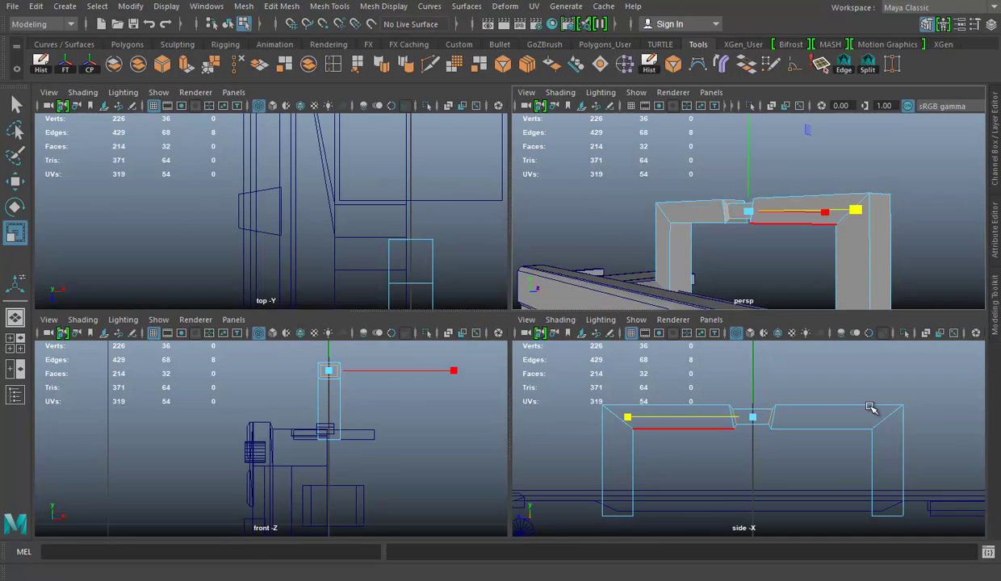
pyautogui.press('space')
pyautogui.moveTo(649, 194); pyautogui.dragTo(587, 194, button='right')
pyautogui.moveTo(158, 287); pyautogui.dragTo(889, 395)
pyautogui.press('w')
pyautogui.moveTo(518, 216); pyautogui.dragTo(524, 229)
pyautogui.moveTo(178, 226); pyautogui.dragTo(938, 281)
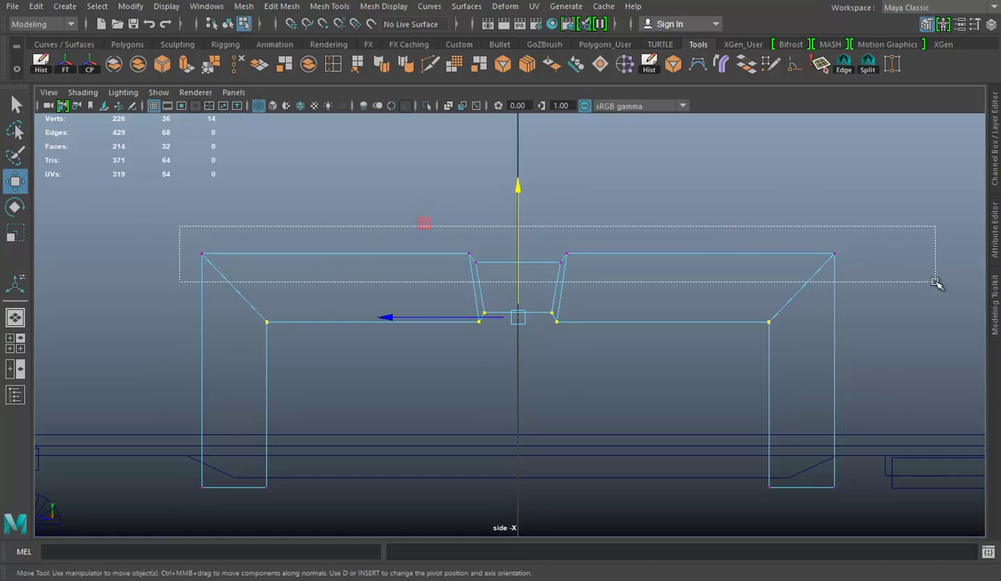
pyautogui.moveTo(514, 230); pyautogui.dragTo(517, 225)
# Step: Select the handle bar, save ammo.mb, and orbit around the handle arch before saving again
pyautogui.press('space')
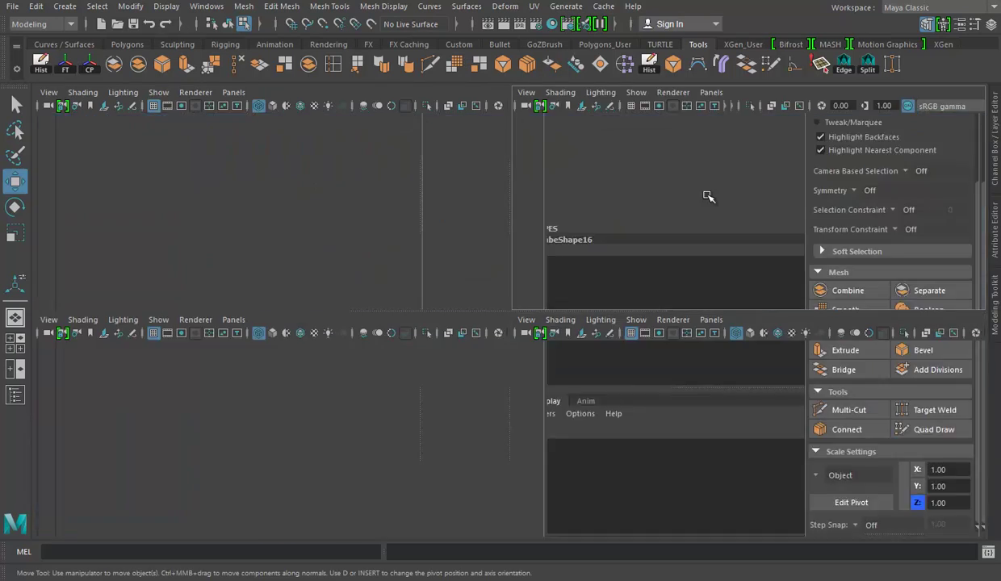
pyautogui.press('space')
pyautogui.rightClick(548, 194)
pyautogui.moveTo(547, 372); pyautogui.dragTo(615, 174, button='right')
pyautogui.moveTo(557, 365)
pyautogui.keyDown('alt'); pyautogui.mouseDown()
pyautogui.moveTo(739, 362)
pyautogui.moveTo(628, 313)
pyautogui.moveTo(576, 346)
pyautogui.moveTo(567, 536)
pyautogui.mouseUp(); pyautogui.keyUp('alt')
pyautogui.click(628, 313)
pyautogui.hotkey('ctrl', 's')
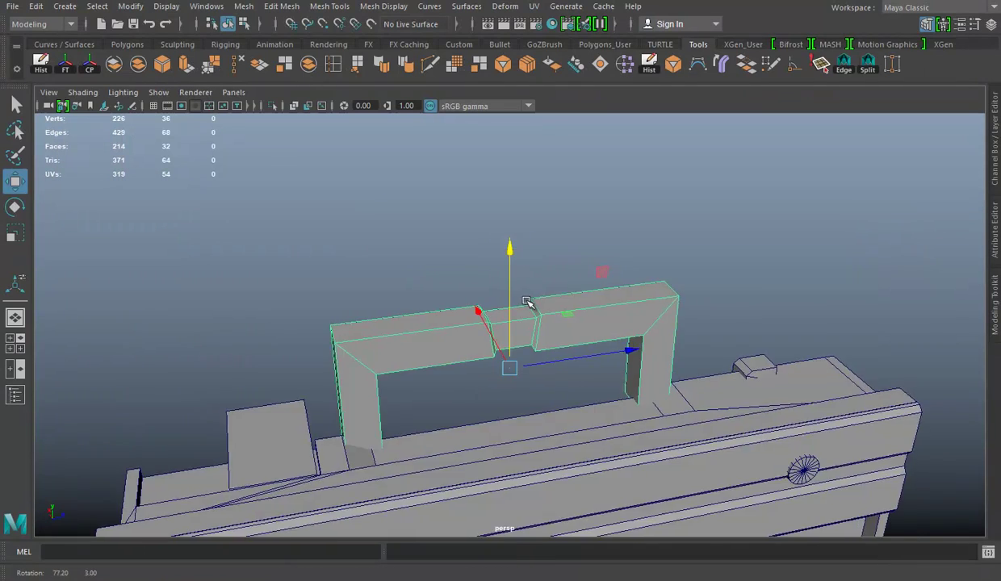
pyautogui.keyDown('alt'); pyautogui.moveTo(527, 301); pyautogui.dragTo(582, 347); pyautogui.keyUp('alt')
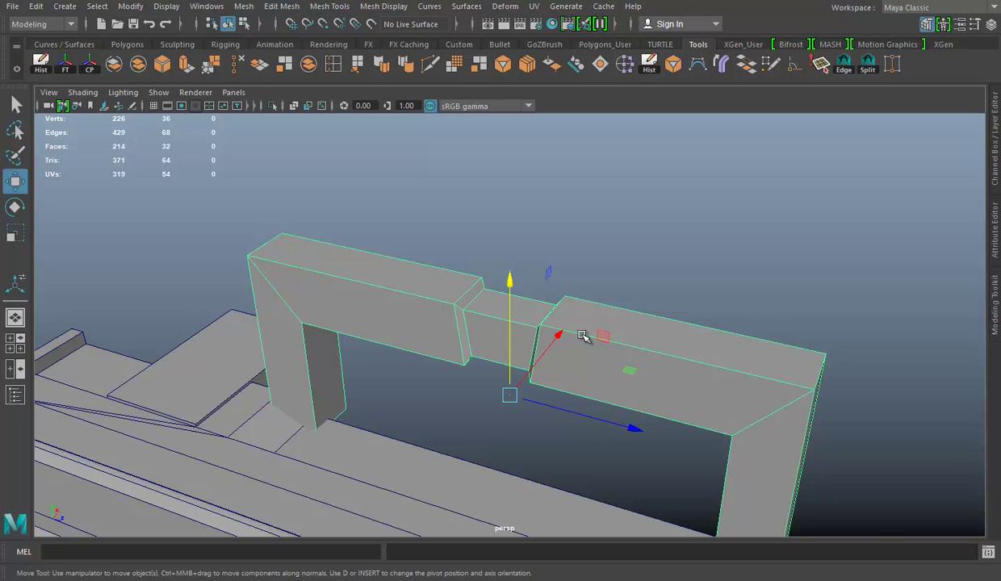
pyautogui.moveTo(740, 363)
pyautogui.keyDown('alt'); pyautogui.mouseDown()
pyautogui.moveTo(462, 310)
pyautogui.moveTo(650, 364)
pyautogui.moveTo(391, 315)
pyautogui.mouseUp(); pyautogui.keyUp('alt')
pyautogui.hotkey('ctrl', 's')
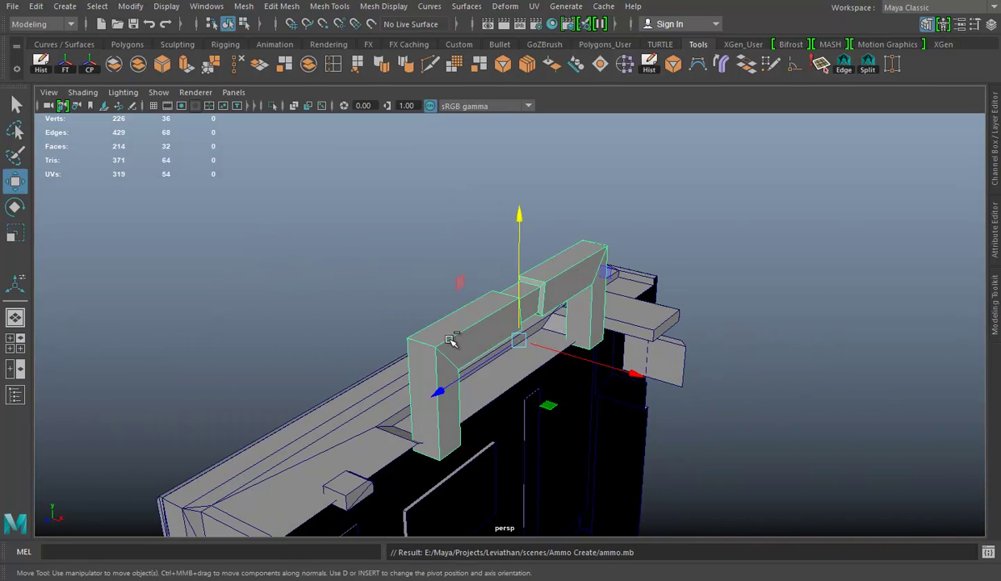
pyautogui.scroll(3, 450, 340)
# Step: Try an edge loop on the handle, undo it, and briefly preview the handle smoothed
pyautogui.click(331, 64)
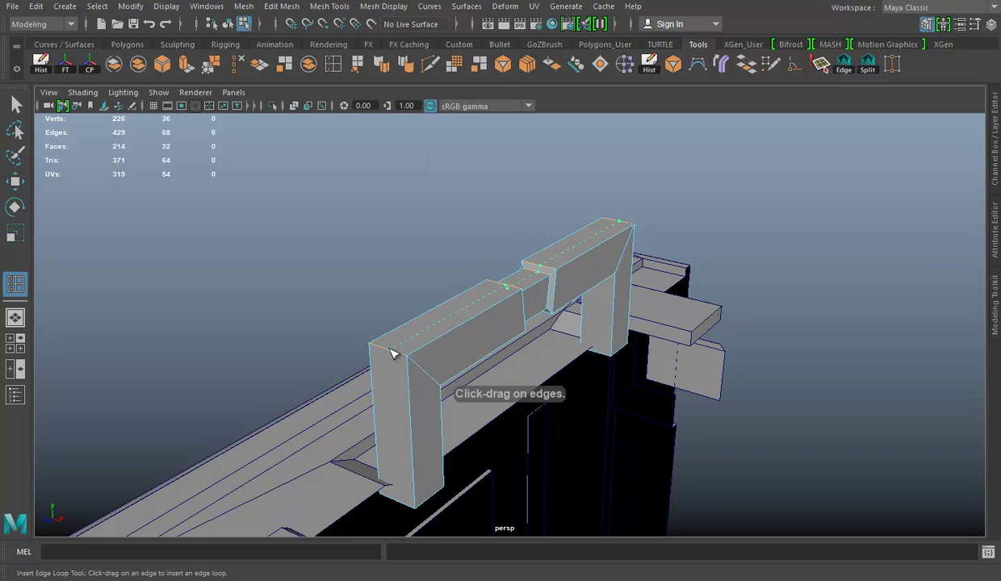
pyautogui.hotkey('ctrl', 'z')
pyautogui.press('space')
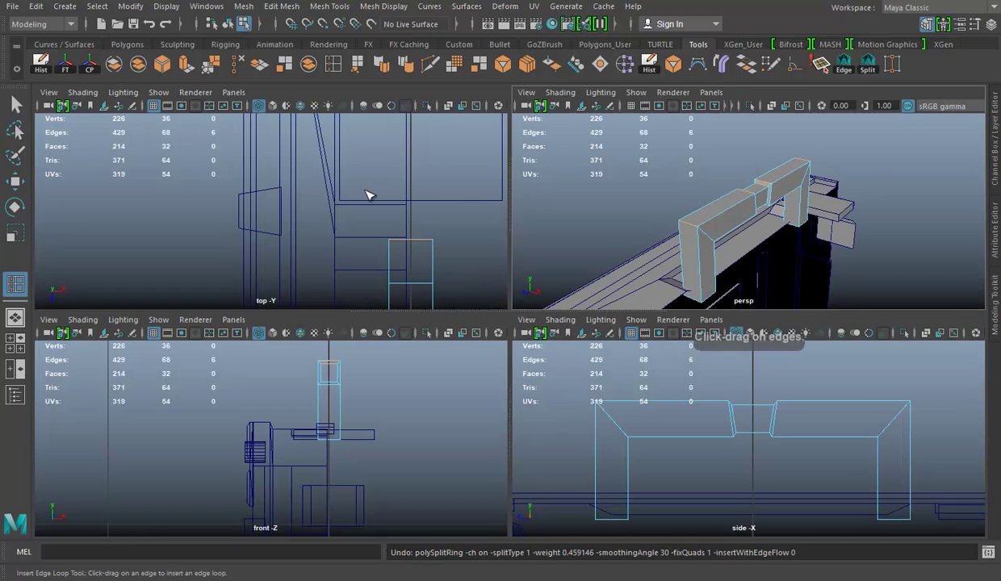
pyautogui.press('space')
pyautogui.keyDown('alt'); pyautogui.moveTo(524, 281); pyautogui.dragTo(530, 276); pyautogui.keyUp('alt')
pyautogui.press('3')
pyautogui.press('1')
pyautogui.press('w')
pyautogui.press('F8')
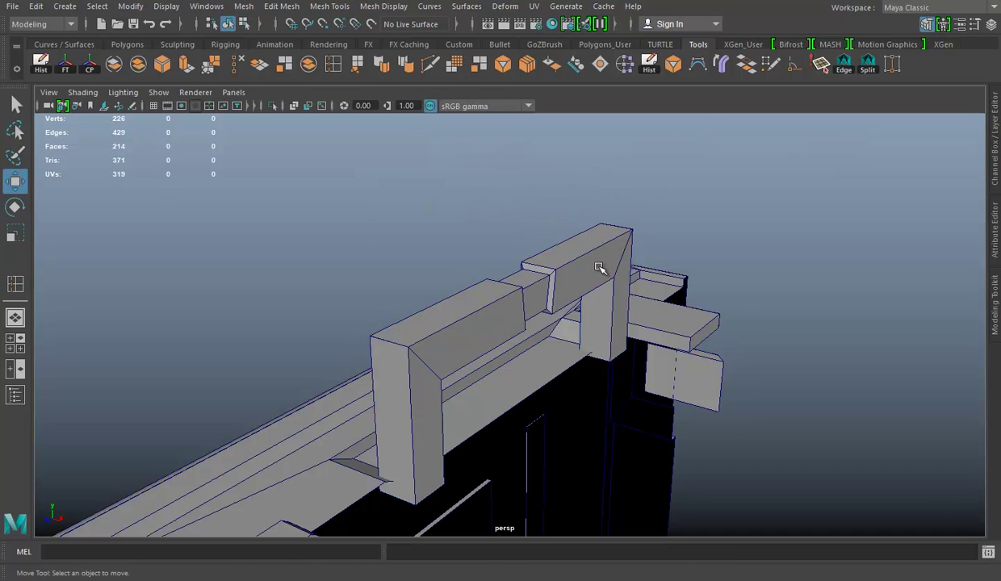
# Step: Merge the handle's vertices, delete its construction history and frame it in view
pyautogui.click(204, 71)
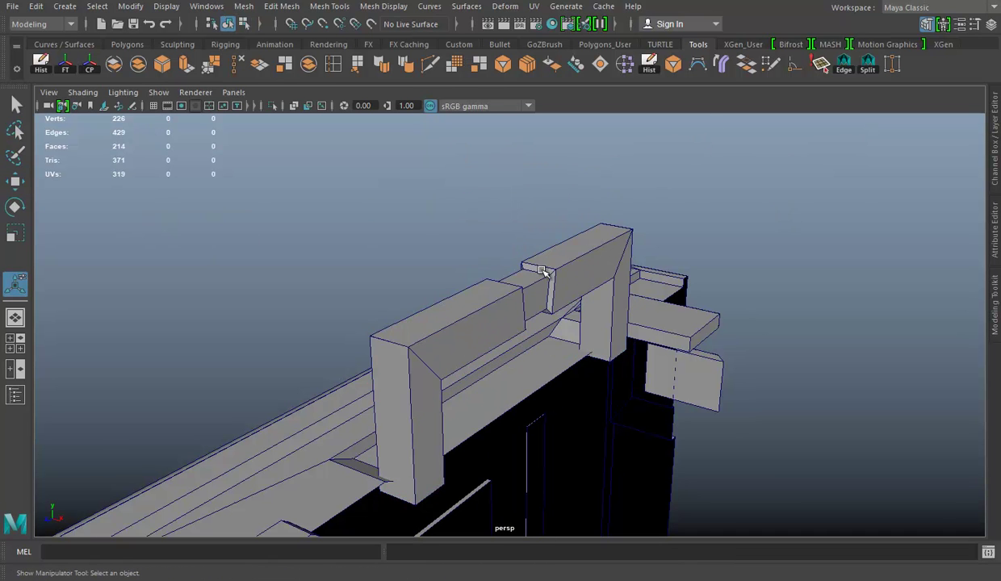
pyautogui.press('space')
pyautogui.press('space')
pyautogui.scroll(-5, 599, 284)
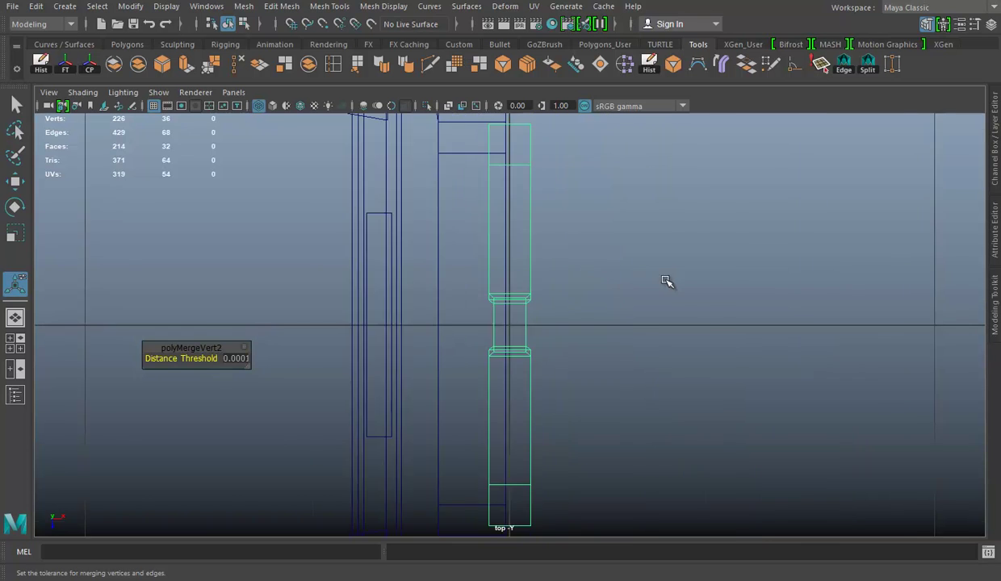
pyautogui.hotkey('ctrl', 's')
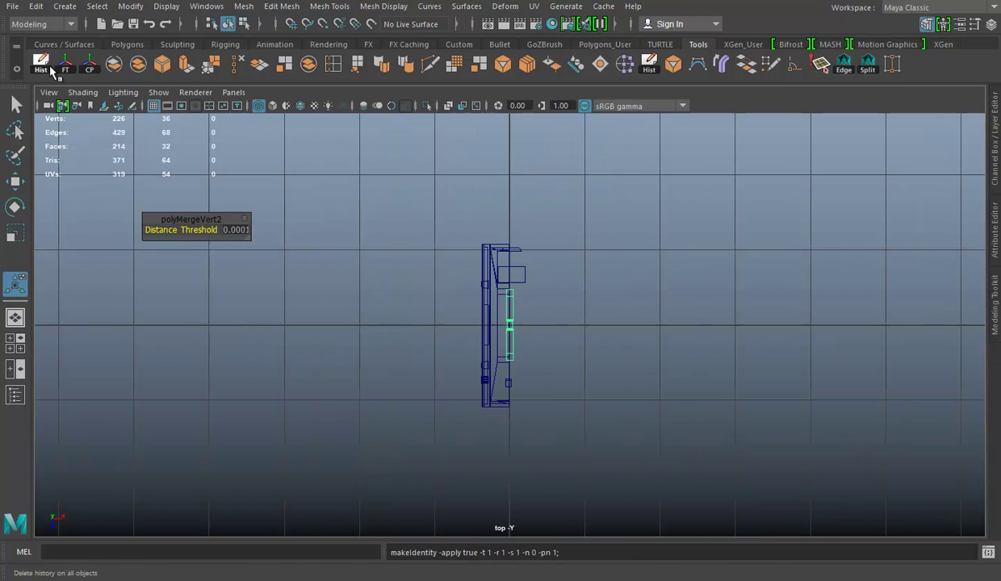
pyautogui.click(52, 71)
pyautogui.press('w')
pyautogui.press('f')
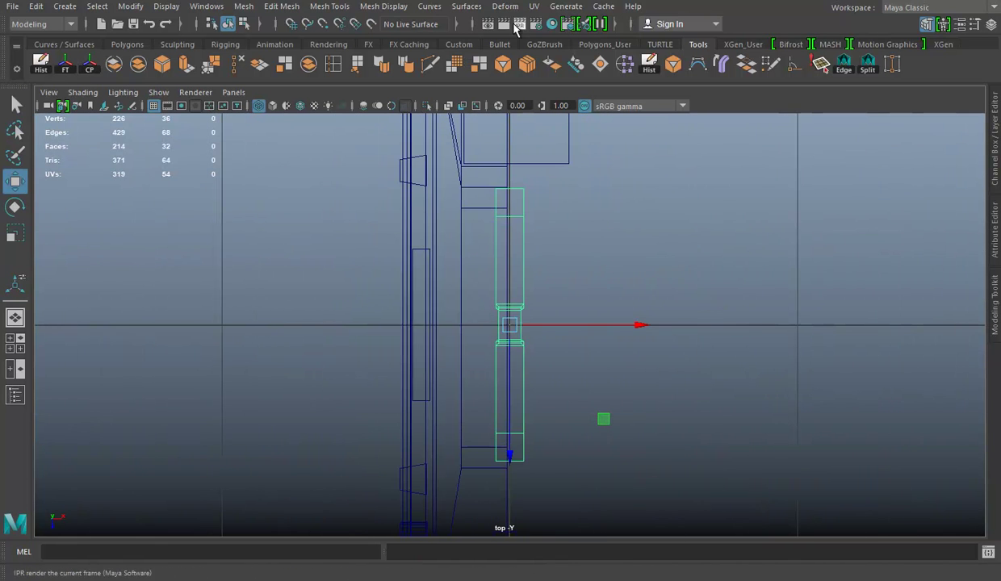
# Step: Undo an unwanted edge loop and reselect the handle piece
pyautogui.hotkey('ctrl', 'e')
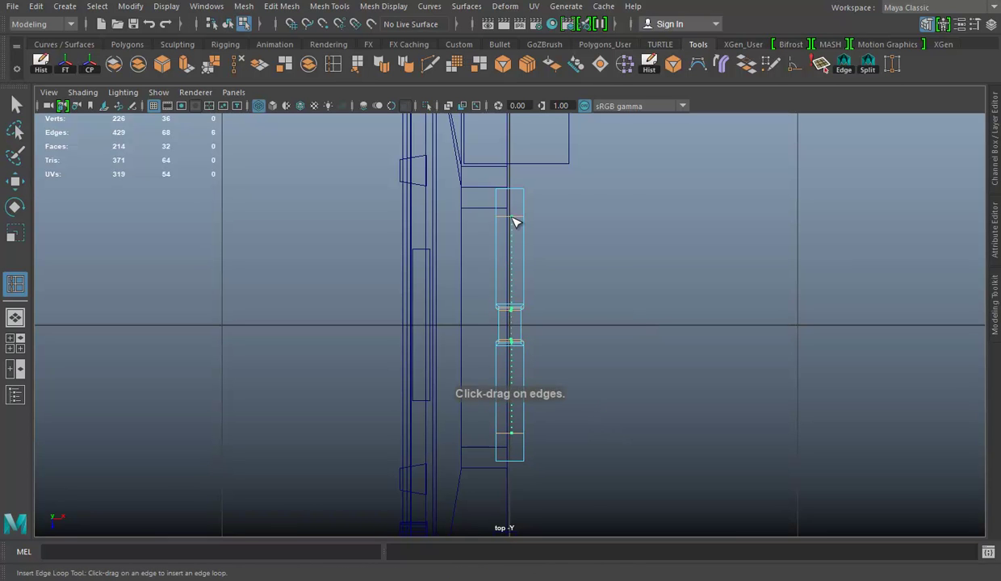
pyautogui.scroll(1, 613, 254)
pyautogui.press('w')
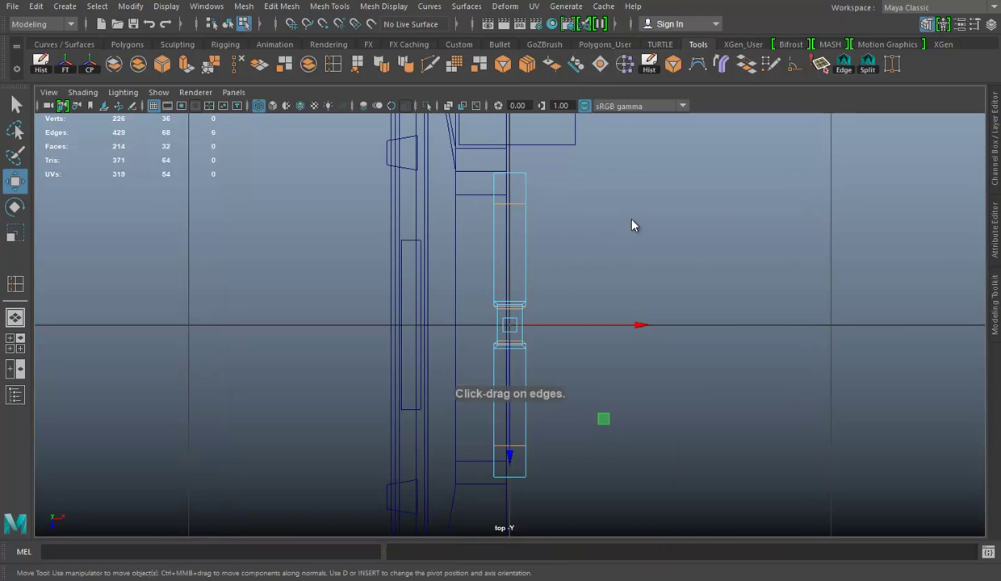
pyautogui.hotkey('ctrl', 'z')
pyautogui.click(526, 205)
# Step: Multi-Cut a lengthwise centre edge loop along the handle and select the whole loop
pyautogui.click(410, 65)
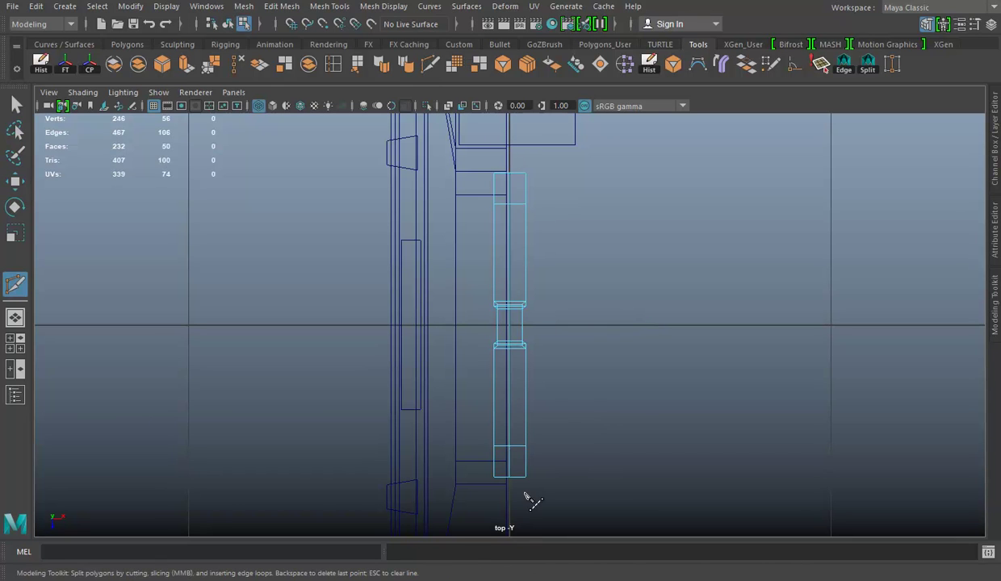
pyautogui.press('w')
pyautogui.moveTo(621, 198); pyautogui.dragTo(622, 158, button='right')
pyautogui.click(496, 236)
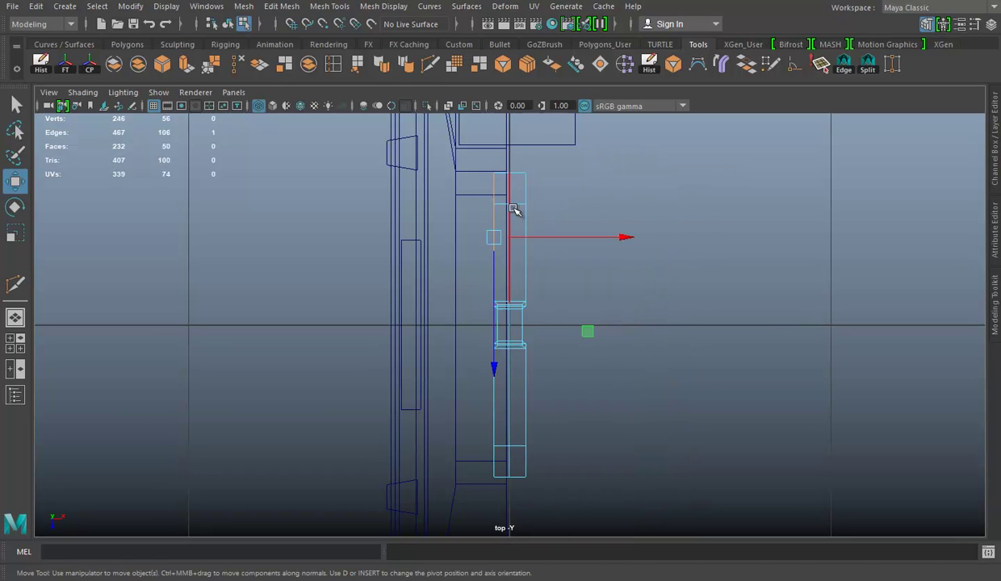
pyautogui.doubleClick(508, 211)
pyautogui.press('e')
pyautogui.press('r')
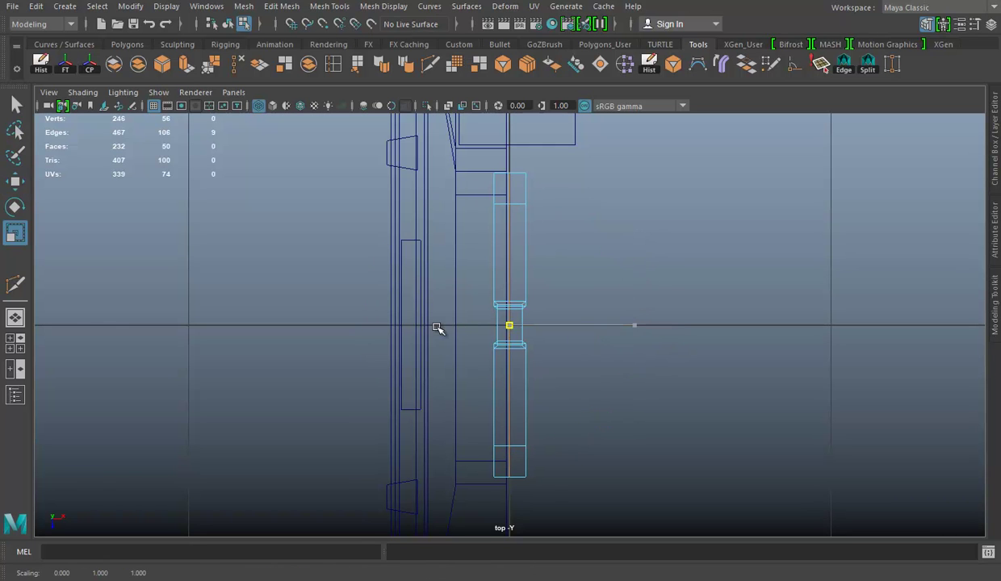
pyautogui.press('w')
pyautogui.press('space')
pyautogui.moveTo(605, 256)
pyautogui.mouseDown()
pyautogui.moveTo(607, 233)
pyautogui.moveTo(586, 253)
pyautogui.mouseUp()
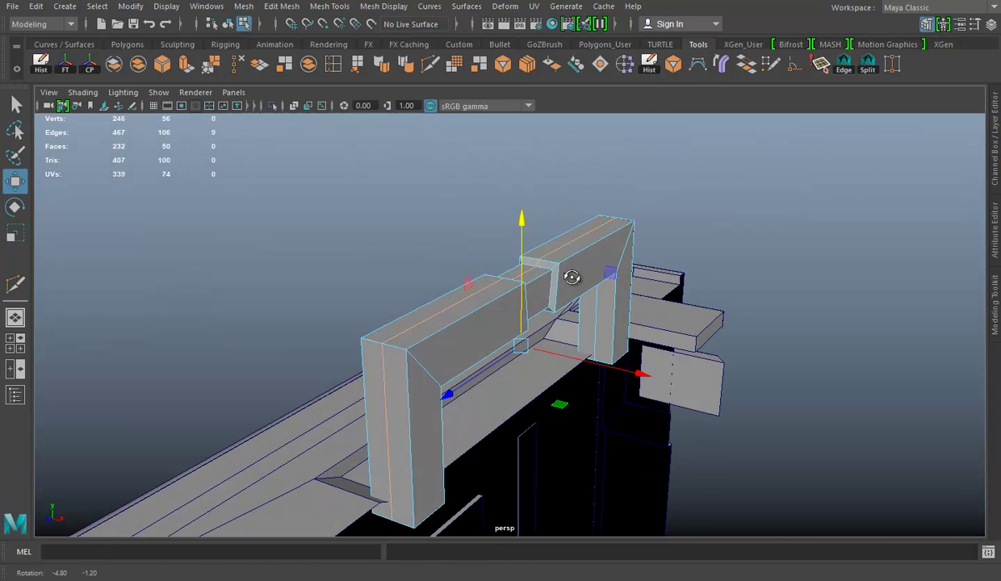
pyautogui.moveTo(584, 196); pyautogui.dragTo(584, 156, button='right')
pyautogui.moveTo(584, 156)
pyautogui.keyDown('alt'); pyautogui.mouseDown()
pyautogui.moveTo(509, 275)
pyautogui.moveTo(619, 328)
pyautogui.moveTo(532, 273)
pyautogui.mouseUp(); pyautogui.keyUp('alt')
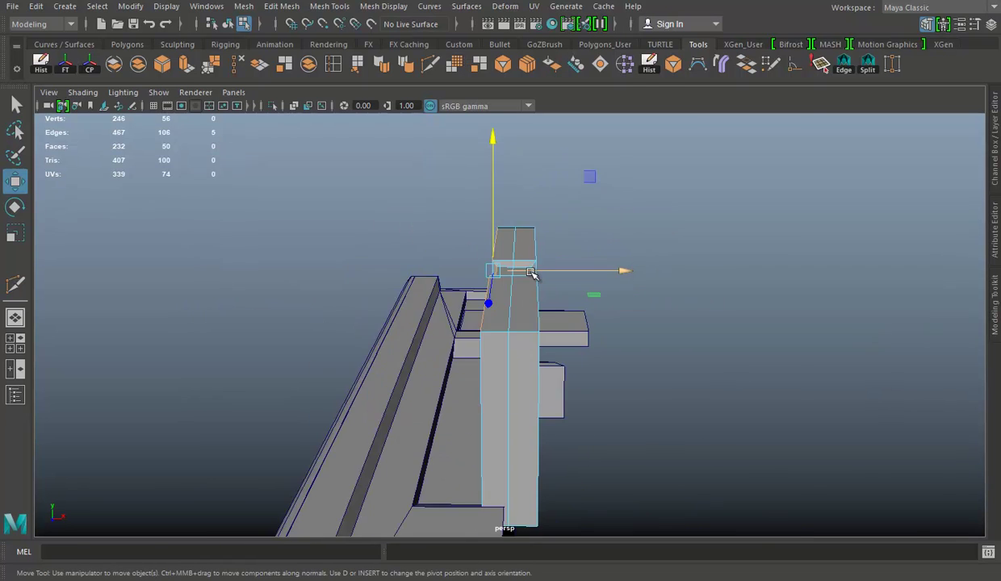
# Step: In the front view, switch to vertex mode and select the handle column's centre-line vertices
pyautogui.press('space')
pyautogui.press('space')
pyautogui.press('space')
pyautogui.press('space')
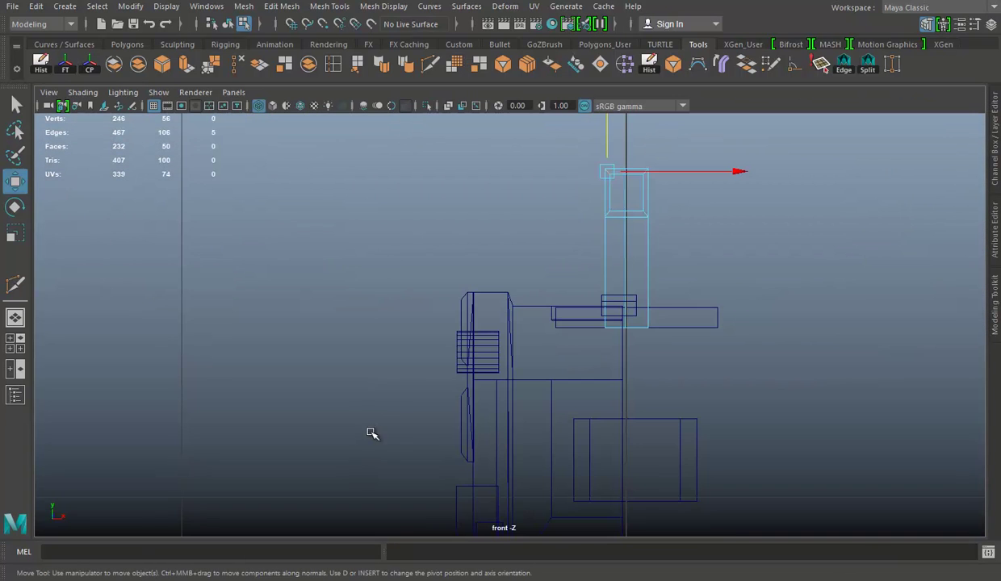
pyautogui.keyDown('alt'); pyautogui.moveTo(572, 271); pyautogui.dragTo(701, 371, button='middle'); pyautogui.keyUp('alt')
pyautogui.scroll(2, 629, 351)
pyautogui.scroll(2, 688, 192)
pyautogui.moveTo(688, 192); pyautogui.dragTo(556, 195, button='right')
pyautogui.scroll(2, 552, 300)
pyautogui.moveTo(404, 258); pyautogui.dragTo(405, 258)
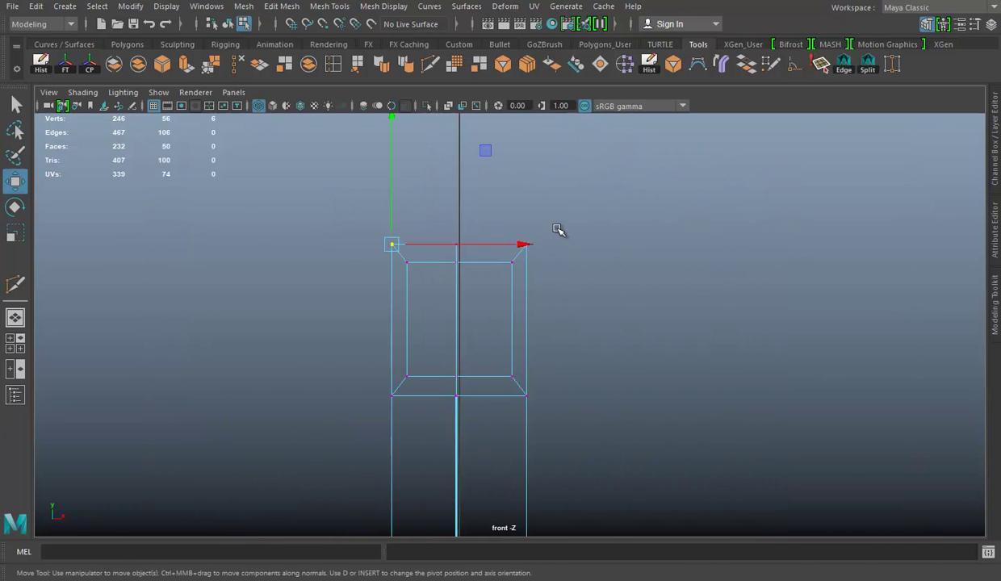
pyautogui.keyDown('shift'); pyautogui.moveTo(521, 252); pyautogui.dragTo(520, 253); pyautogui.keyUp('shift')
# Step: Raise the selected beam-top vertices upward along Y
pyautogui.press('space')
pyautogui.press('space')
pyautogui.moveTo(543, 219)
pyautogui.keyDown('alt'); pyautogui.mouseDown()
pyautogui.moveTo(527, 176)
pyautogui.moveTo(523, 185)
pyautogui.moveTo(573, 232)
pyautogui.moveTo(521, 239)
pyautogui.moveTo(375, 207)
pyautogui.mouseUp(); pyautogui.keyUp('alt')
pyautogui.moveTo(442, 198)
pyautogui.keyDown('alt'); pyautogui.mouseDown()
pyautogui.moveTo(558, 242)
pyautogui.moveTo(715, 216)
pyautogui.moveTo(518, 224)
pyautogui.mouseUp(); pyautogui.keyUp('alt')
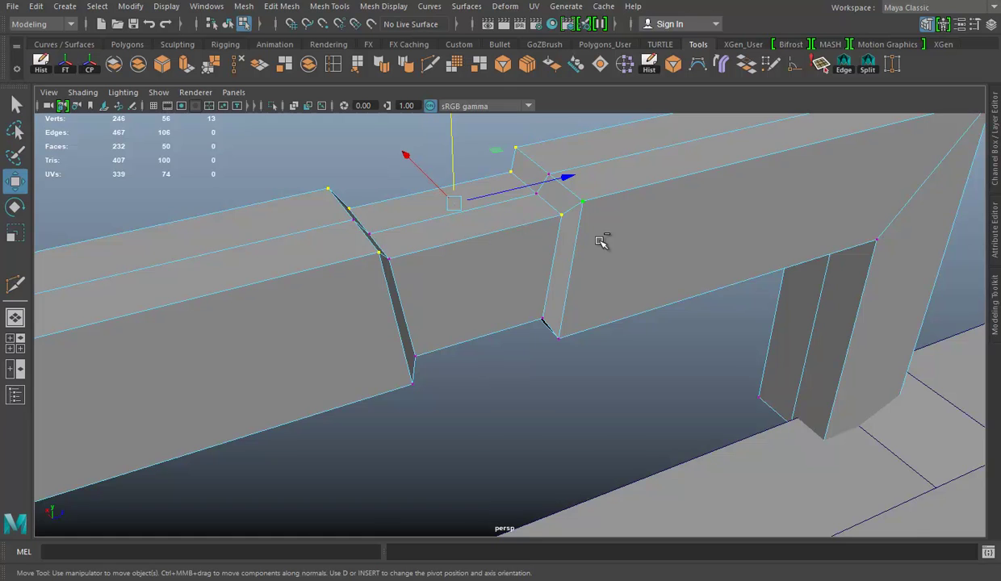
pyautogui.keyDown('alt'); pyautogui.moveTo(602, 242); pyautogui.dragTo(388, 188); pyautogui.keyUp('alt')
pyautogui.moveTo(481, 181)
pyautogui.keyDown('alt'); pyautogui.mouseDown()
pyautogui.moveTo(505, 157)
pyautogui.moveTo(493, 171)
pyautogui.mouseUp(); pyautogui.keyUp('alt')
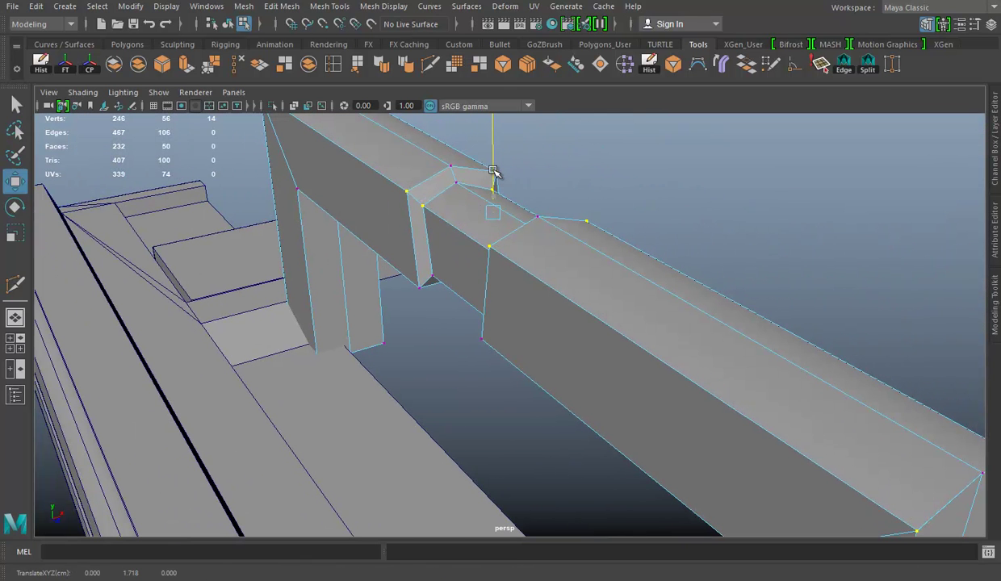
# Step: Select additional beam vertices, including the corner vertex under the beam
pyautogui.moveTo(496, 174)
pyautogui.keyDown('alt'); pyautogui.mouseDown()
pyautogui.moveTo(504, 207)
pyautogui.moveTo(484, 223)
pyautogui.moveTo(557, 251)
pyautogui.mouseUp(); pyautogui.keyUp('alt')
pyautogui.scroll(3, 564, 266)
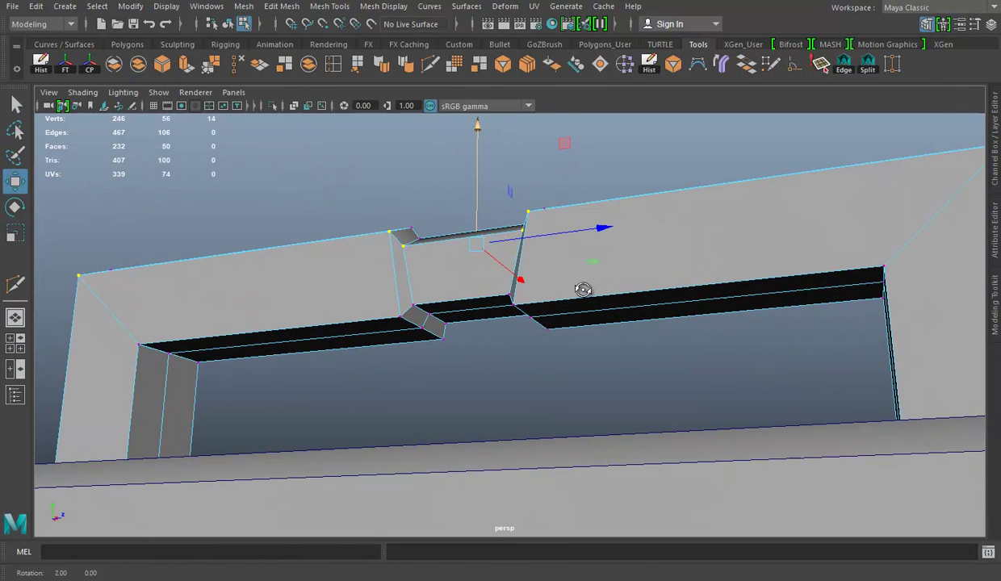
pyautogui.click(529, 305)
pyautogui.keyDown('shift'); pyautogui.click(400, 309); pyautogui.keyUp('shift')
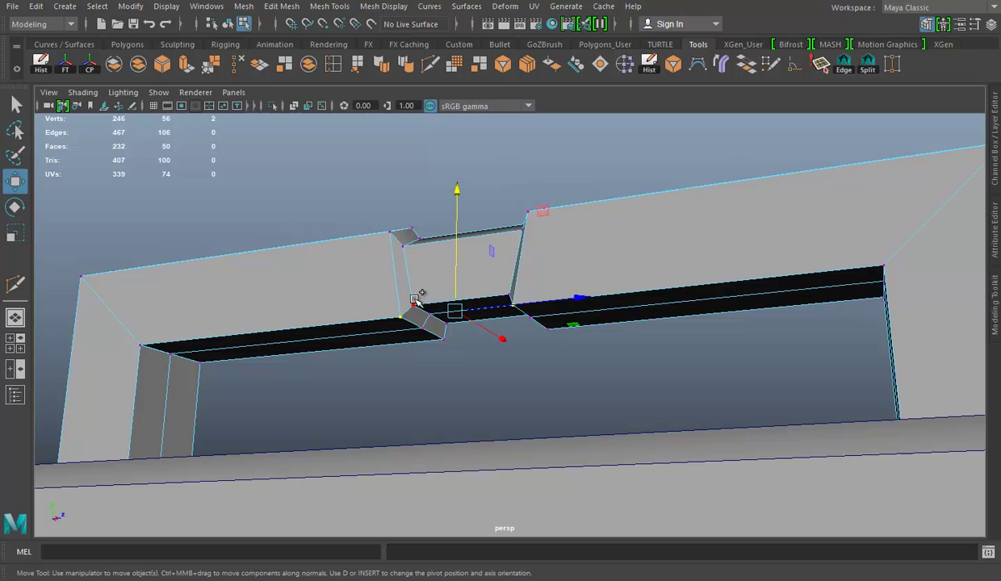
pyautogui.keyDown('alt'); pyautogui.moveTo(416, 294); pyautogui.dragTo(545, 284); pyautogui.keyUp('alt')
pyautogui.moveTo(446, 295)
pyautogui.keyDown('alt'); pyautogui.mouseDown()
pyautogui.moveTo(346, 303)
pyautogui.moveTo(599, 249)
pyautogui.mouseUp(); pyautogui.keyUp('alt')
pyautogui.moveTo(695, 277)
pyautogui.keyDown('alt'); pyautogui.mouseDown()
pyautogui.moveTo(418, 274)
pyautogui.moveTo(540, 286)
pyautogui.moveTo(392, 268)
pyautogui.moveTo(599, 311)
pyautogui.moveTo(458, 264)
pyautogui.mouseUp(); pyautogui.keyUp('alt')
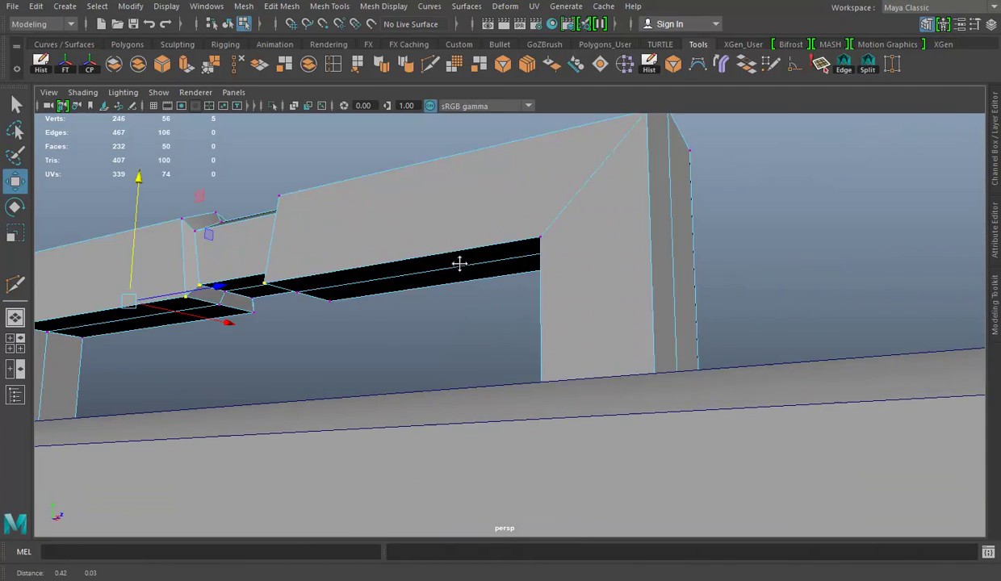
pyautogui.scroll(3, 458, 264)
pyautogui.keyDown('alt'); pyautogui.moveTo(540, 261); pyautogui.dragTo(726, 214); pyautogui.keyUp('alt')
pyautogui.keyDown('shift'); pyautogui.click(708, 216); pyautogui.keyUp('shift')
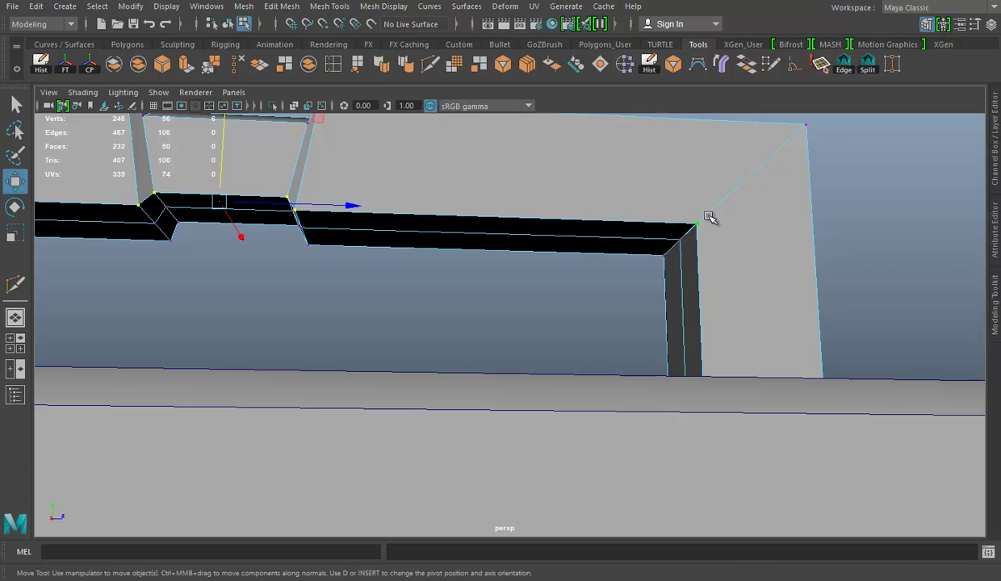
# Step: Restore the vertex selection and lift it with the Move tool
pyautogui.moveTo(307, 170)
pyautogui.keyDown('alt'); pyautogui.mouseDown()
pyautogui.moveTo(418, 261)
pyautogui.moveTo(489, 254)
pyautogui.mouseUp(); pyautogui.keyUp('alt')
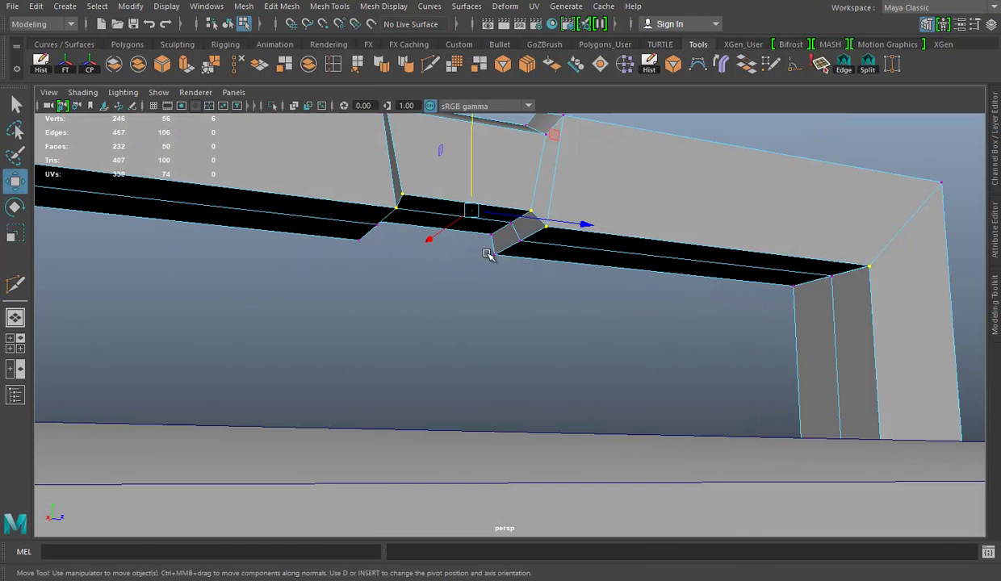
pyautogui.moveTo(578, 247)
pyautogui.keyDown('alt'); pyautogui.mouseDown()
pyautogui.moveTo(552, 226)
pyautogui.moveTo(685, 285)
pyautogui.moveTo(619, 325)
pyautogui.moveTo(710, 320)
pyautogui.moveTo(451, 282)
pyautogui.moveTo(822, 279)
pyautogui.moveTo(634, 273)
pyautogui.moveTo(511, 241)
pyautogui.mouseUp(); pyautogui.keyUp('alt')
pyautogui.click(521, 233)
pyautogui.hotkey('ctrl', 'z')
pyautogui.press('q')
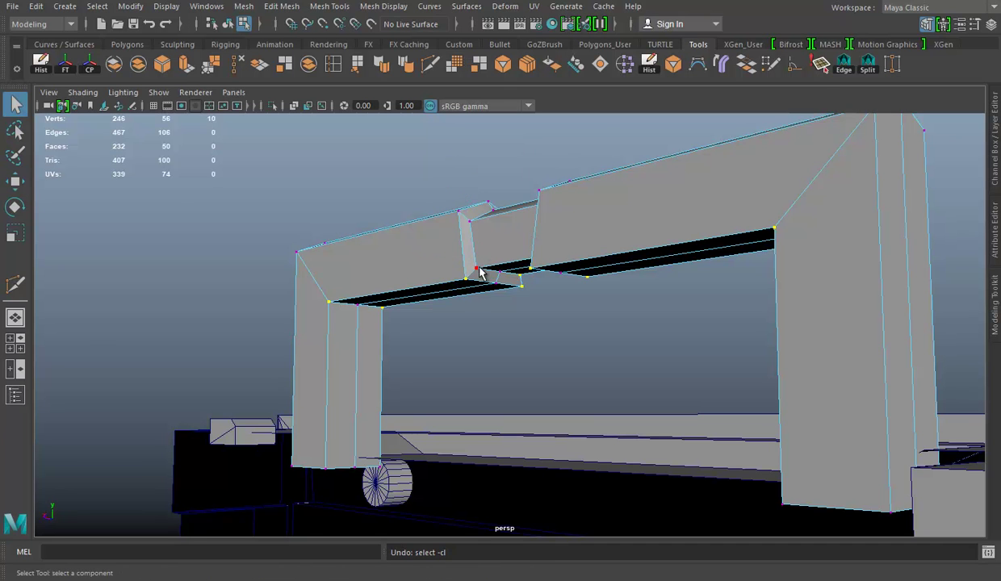
pyautogui.press('w')
pyautogui.moveTo(543, 243)
pyautogui.keyDown('alt'); pyautogui.mouseDown()
pyautogui.moveTo(527, 207)
pyautogui.moveTo(603, 239)
pyautogui.moveTo(619, 215)
pyautogui.moveTo(603, 265)
pyautogui.moveTo(609, 232)
pyautogui.moveTo(599, 223)
pyautogui.moveTo(510, 211)
pyautogui.moveTo(607, 223)
pyautogui.moveTo(558, 217)
pyautogui.mouseUp(); pyautogui.keyUp('alt')
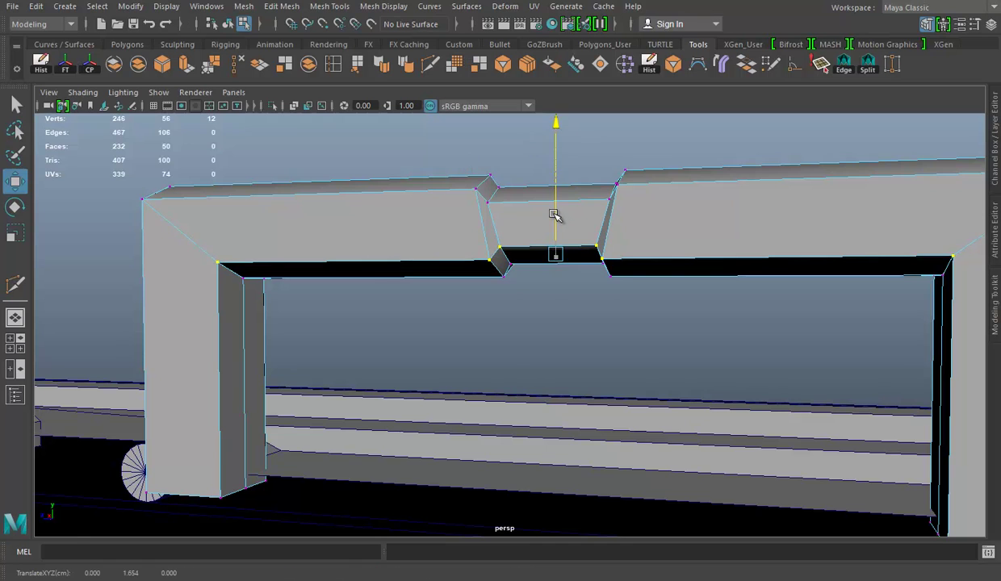
# Step: Select the handle's middle vertices and check the grip profile from above
pyautogui.press('space')
pyautogui.press('space')
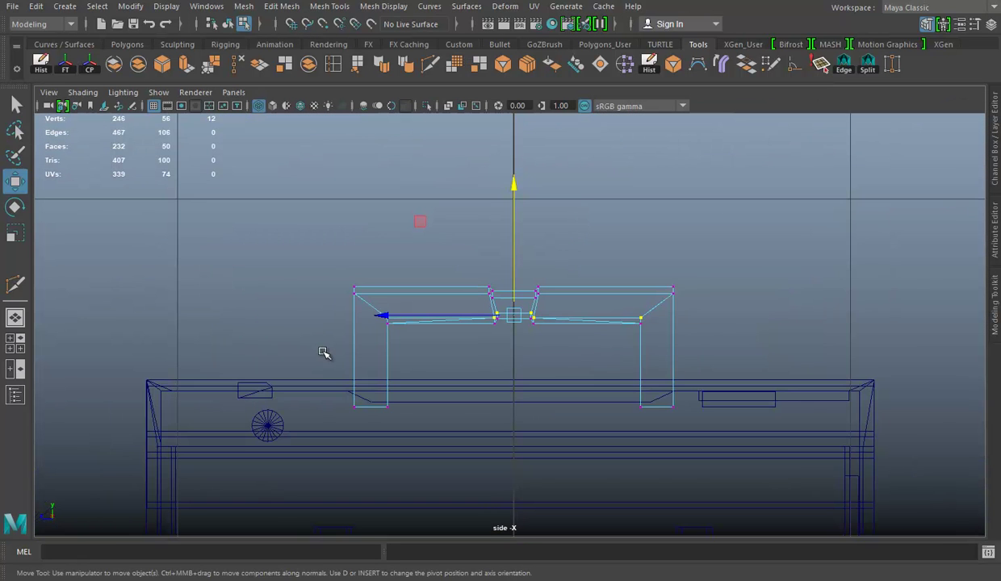
pyautogui.scroll(2, 322, 352)
pyautogui.moveTo(697, 362); pyautogui.dragTo(793, 310)
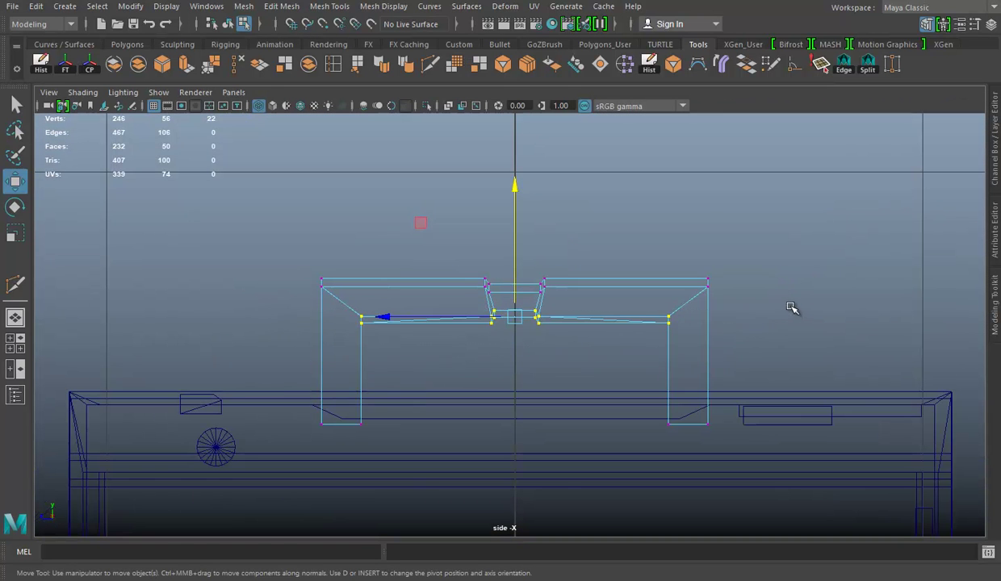
pyautogui.press('space')
pyautogui.press('space')
pyautogui.moveTo(533, 219)
pyautogui.keyDown('alt'); pyautogui.mouseDown()
pyautogui.moveTo(708, 252)
pyautogui.moveTo(567, 297)
pyautogui.moveTo(721, 156)
pyautogui.moveTo(619, 340)
pyautogui.moveTo(467, 340)
pyautogui.moveTo(540, 356)
pyautogui.mouseUp(); pyautogui.keyUp('alt')
# Step: Tumble around the handle to inspect its reshaped grip, then clear the selection
pyautogui.moveTo(588, 363)
pyautogui.keyDown('alt'); pyautogui.mouseDown()
pyautogui.moveTo(402, 328)
pyautogui.moveTo(406, 285)
pyautogui.mouseUp(); pyautogui.keyUp('alt')
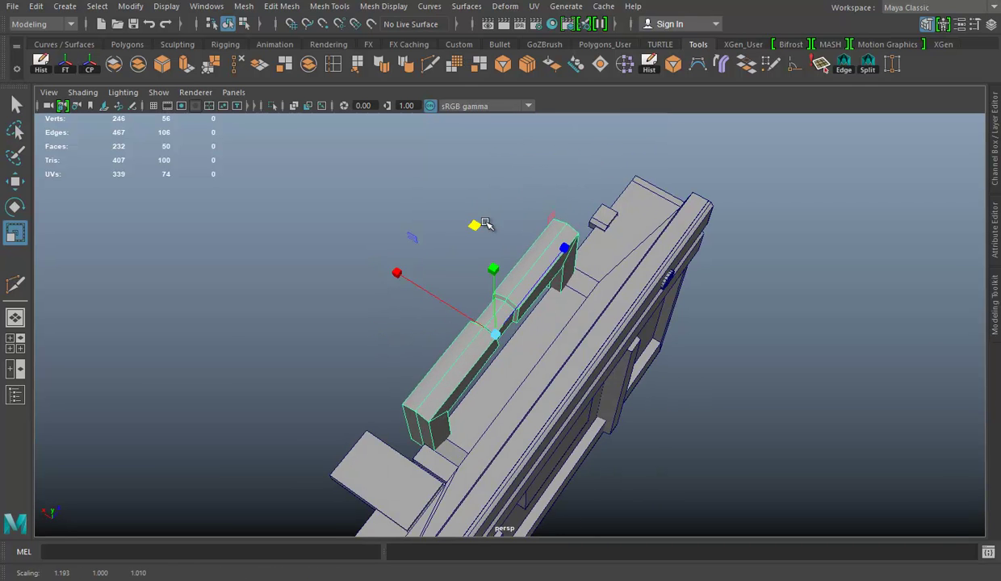
pyautogui.keyDown('alt'); pyautogui.moveTo(484, 223); pyautogui.dragTo(565, 282); pyautogui.keyUp('alt')
pyautogui.moveTo(698, 340)
pyautogui.keyDown('alt'); pyautogui.mouseDown()
pyautogui.moveTo(509, 380)
pyautogui.moveTo(491, 335)
pyautogui.mouseUp(); pyautogui.keyUp('alt')
pyautogui.moveTo(521, 379)
pyautogui.keyDown('alt'); pyautogui.mouseDown(button='right')
pyautogui.moveTo(500, 299)
pyautogui.moveTo(549, 327)
pyautogui.mouseUp(button='right'); pyautogui.keyUp('alt')
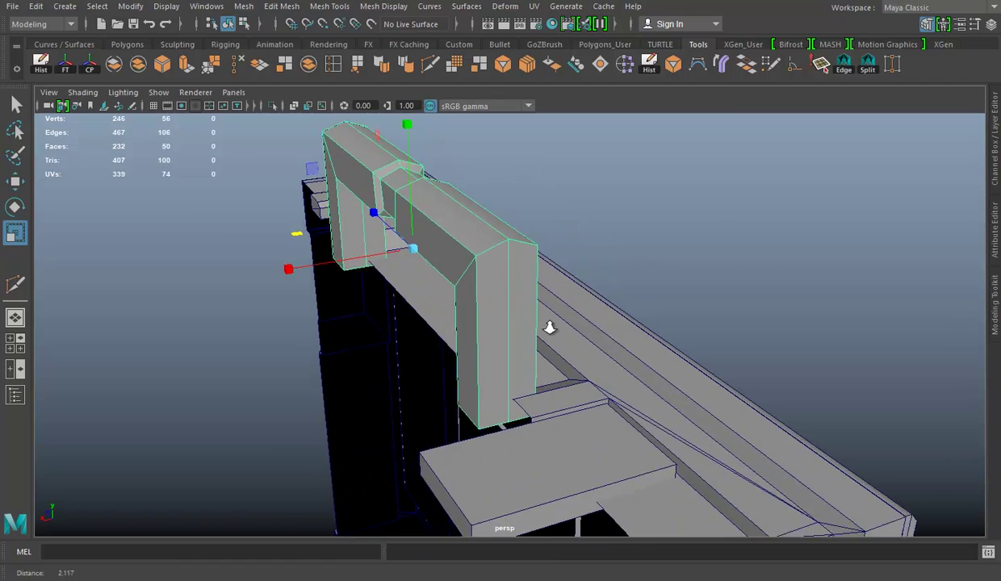
pyautogui.moveTo(480, 190)
pyautogui.keyDown('alt'); pyautogui.mouseDown()
pyautogui.moveTo(643, 290)
pyautogui.moveTo(521, 293)
pyautogui.moveTo(616, 280)
pyautogui.moveTo(571, 246)
pyautogui.moveTo(570, 223)
pyautogui.moveTo(821, 227)
pyautogui.moveTo(585, 253)
pyautogui.moveTo(431, 250)
pyautogui.moveTo(612, 288)
pyautogui.moveTo(552, 253)
pyautogui.moveTo(641, 243)
pyautogui.mouseUp(); pyautogui.keyUp('alt')
pyautogui.click(822, 228)
# Step: Select and frame the round knob on the rim, then deselect it
pyautogui.click(643, 218)
pyautogui.press('f')
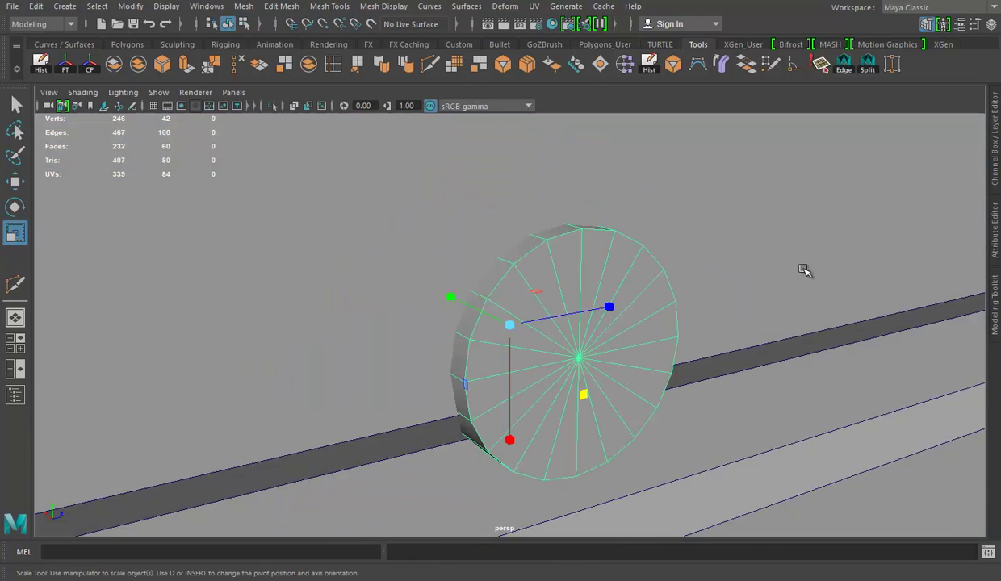
pyautogui.keyDown('alt'); pyautogui.moveTo(803, 272); pyautogui.dragTo(657, 273, button='right'); pyautogui.keyUp('alt')
pyautogui.click(708, 279)
pyautogui.keyDown('alt'); pyautogui.moveTo(708, 278); pyautogui.dragTo(623, 293); pyautogui.keyUp('alt')
# Step: Save the scene as ammo.mb and glance at the reference sketch
pyautogui.hotkey('ctrl', 's')
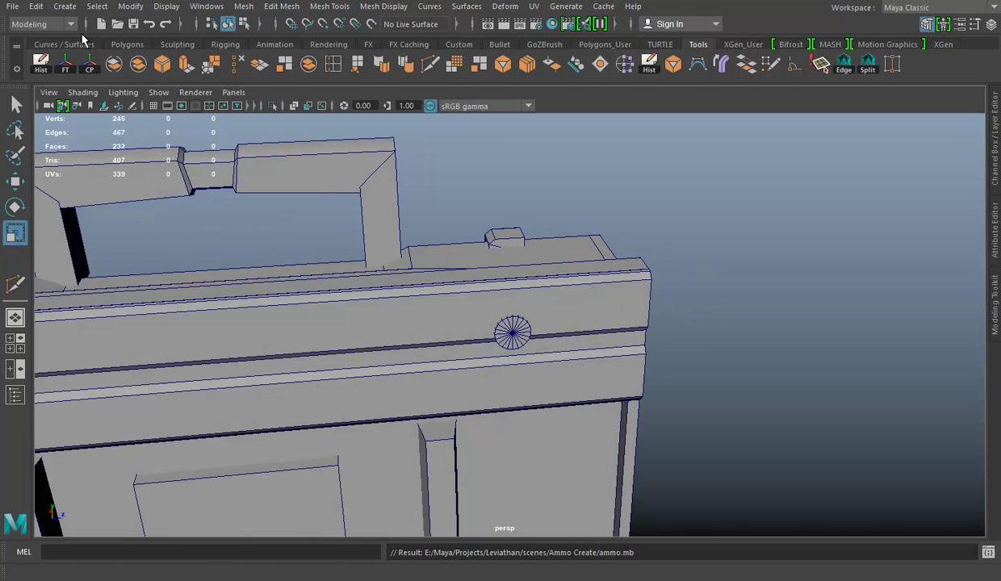
pyautogui.hotkey('alt', 'Tab')
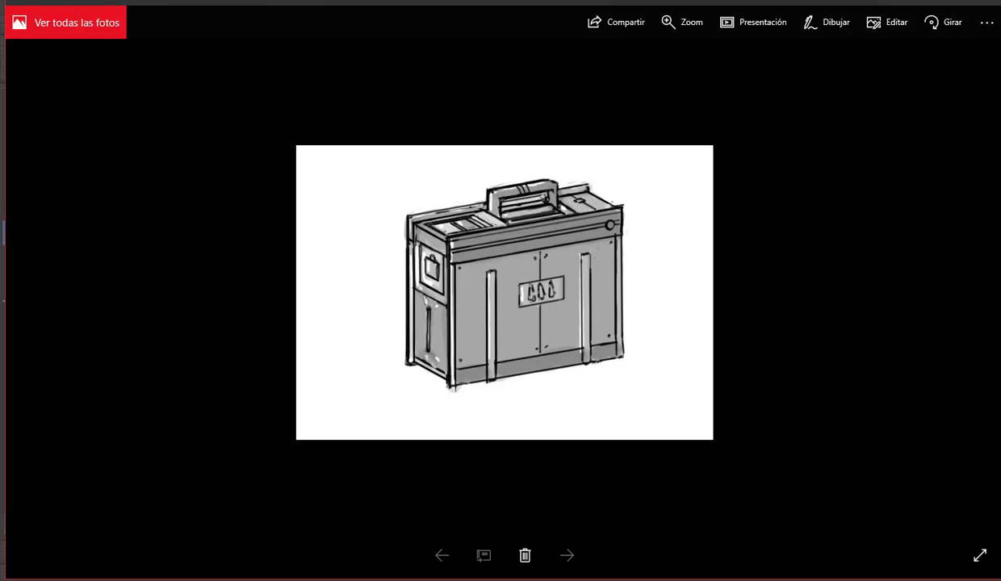
pyautogui.hotkey('alt', 'Tab')
# Step: Create a polygon cylinder with Subdivisions Axis set to 16
pyautogui.keyDown('alt'); pyautogui.moveTo(397, 367); pyautogui.dragTo(346, 334); pyautogui.keyUp('alt')
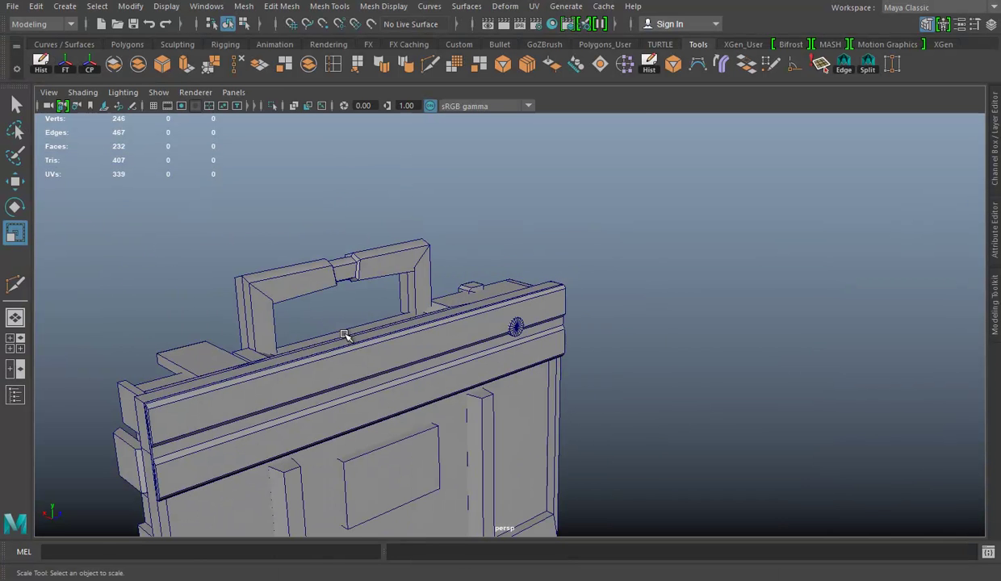
pyautogui.click(125, 44)
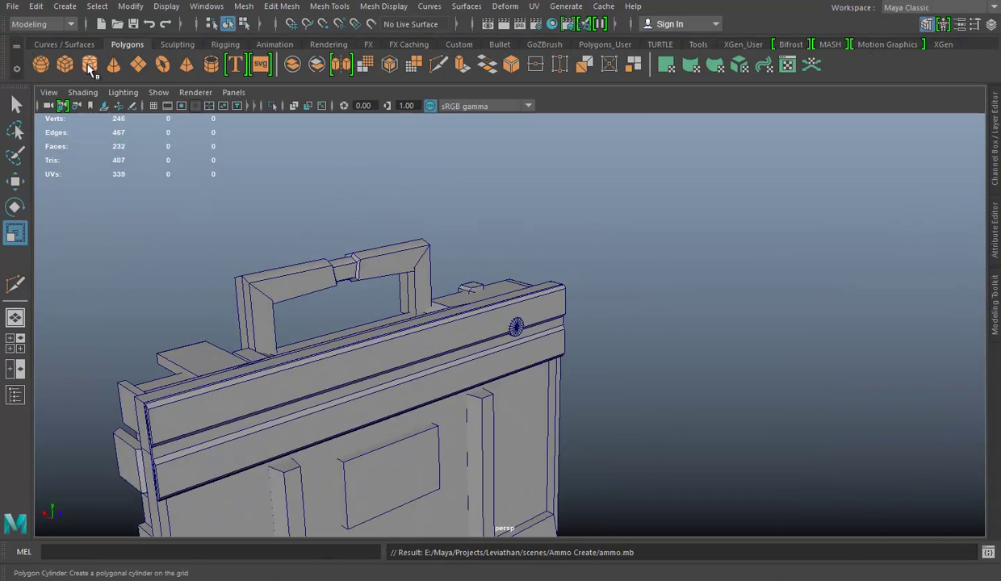
pyautogui.click(90, 65)
pyautogui.keyDown('alt'); pyautogui.moveTo(608, 355); pyautogui.dragTo(518, 369); pyautogui.keyUp('alt')
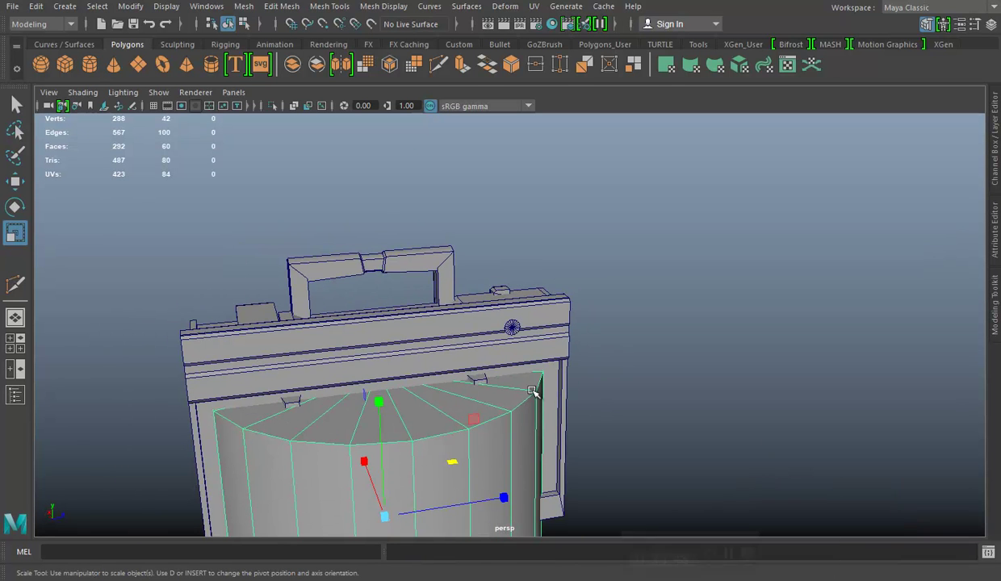
pyautogui.keyDown('alt'); pyautogui.moveTo(453, 416); pyautogui.dragTo(524, 226); pyautogui.keyUp('alt')
pyautogui.click(994, 146)
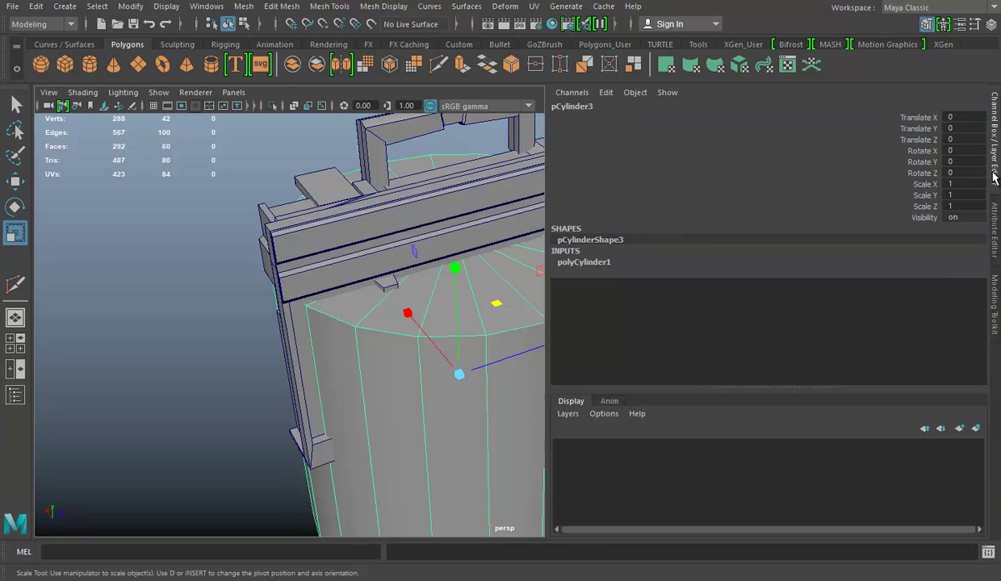
pyautogui.click(584, 261)
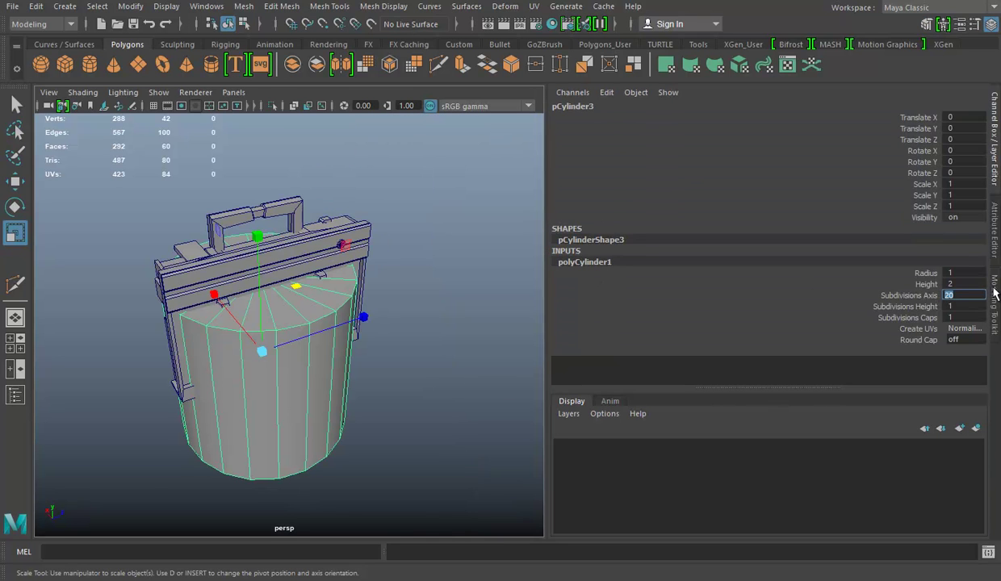
pyautogui.write('16')
pyautogui.press('Return')
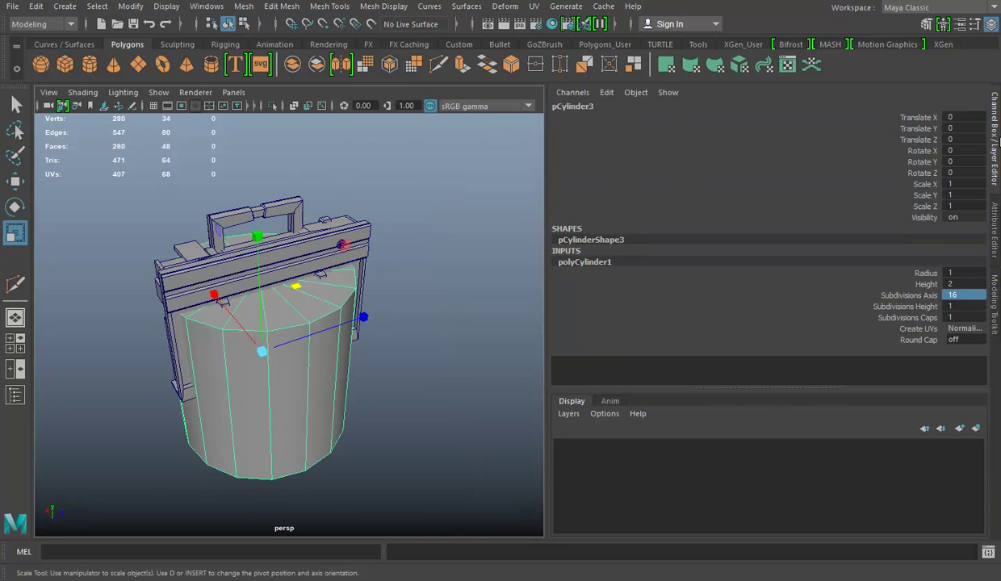
pyautogui.click(999, 142)
# Step: Rotate the cylinder 90° so it lies on its side
pyautogui.keyDown('alt'); pyautogui.moveTo(670, 364); pyautogui.dragTo(655, 337); pyautogui.keyUp('alt')
pyautogui.press('w')
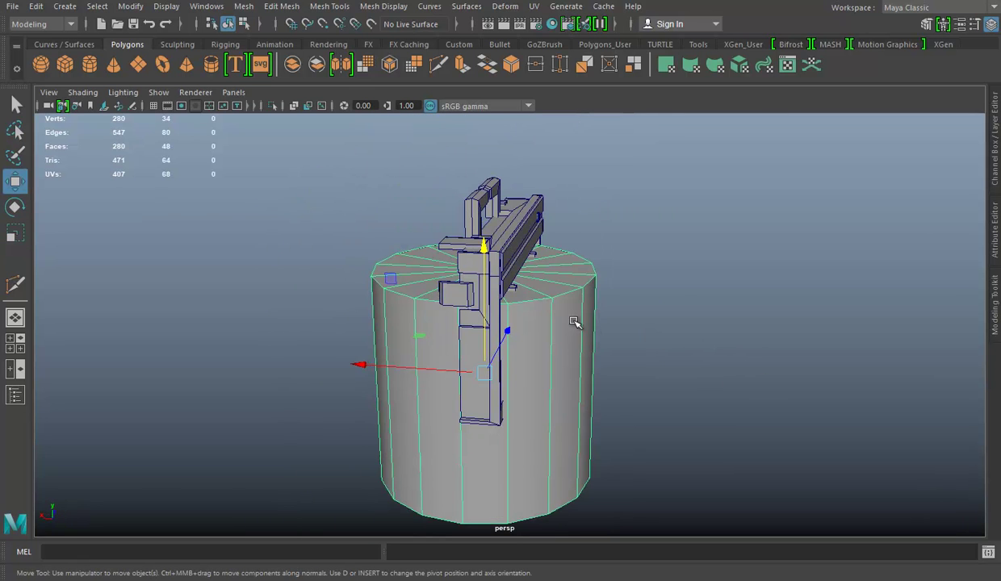
pyautogui.press('e')
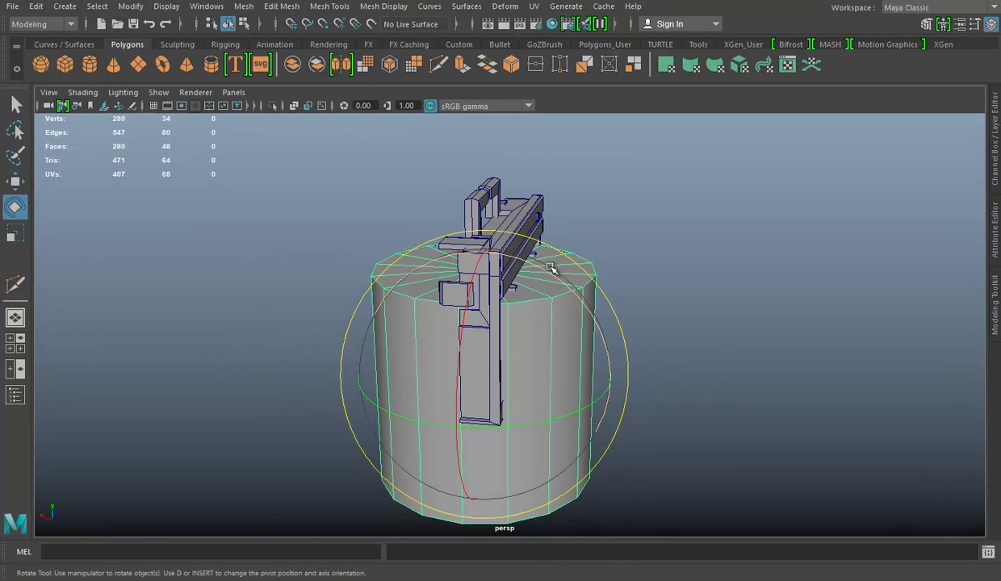
pyautogui.moveTo(550, 267); pyautogui.dragTo(603, 350)
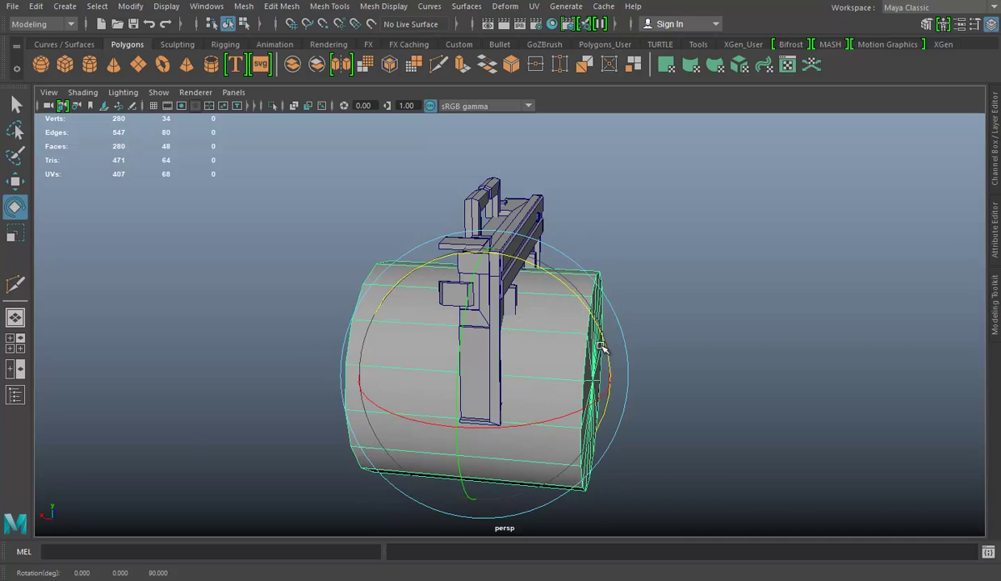
# Step: Scale the cylinder down uniformly in the four-view layout
pyautogui.press('space')
pyautogui.press('space')
pyautogui.scroll(3, 900, 402)
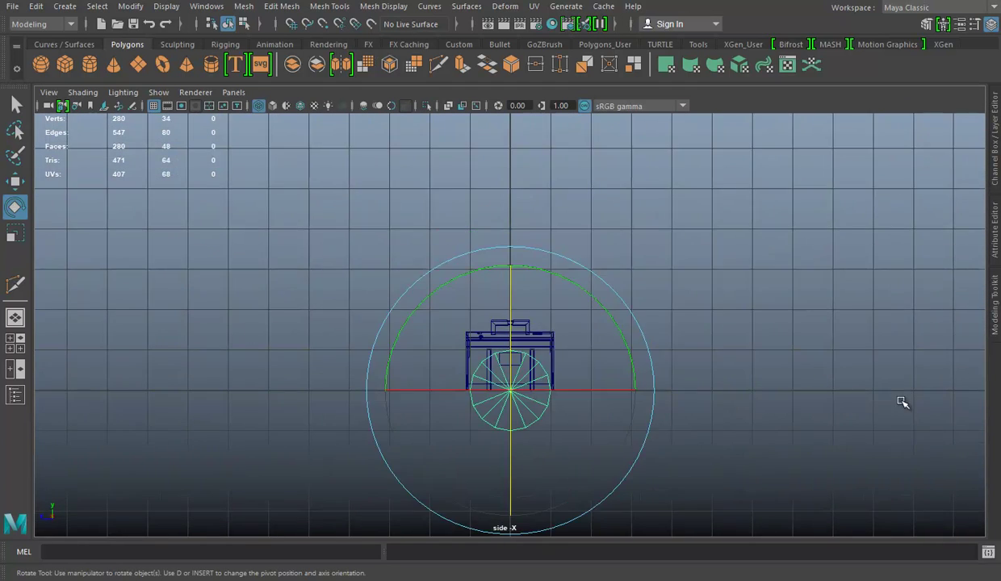
pyautogui.scroll(2, 528, 426)
pyautogui.press('w')
pyautogui.press('r')
pyautogui.moveTo(509, 443)
pyautogui.mouseDown()
pyautogui.moveTo(476, 450)
pyautogui.moveTo(491, 386)
pyautogui.moveTo(413, 335)
pyautogui.moveTo(335, 331)
pyautogui.mouseUp()
pyautogui.press('w')
pyautogui.scroll(3, 878, 425)
pyautogui.scroll(2, 370, 418)
pyautogui.scroll(3, 369, 418)
pyautogui.press('r')
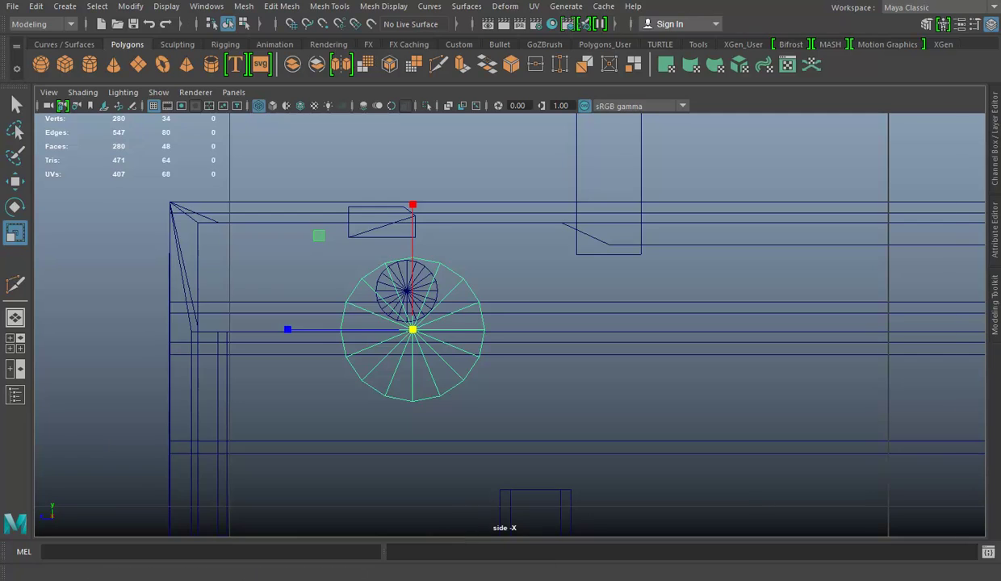
# Step: Compare against the sketch, then shrink the cylinder further
pyautogui.hotkey('alt', 'Tab')
pyautogui.hotkey('alt', 'Tab')
pyautogui.scroll(1, 485, 343)
pyautogui.scroll(1, 451, 340)
pyautogui.scroll(1, 429, 336)
pyautogui.scroll(-4, 428, 335)
pyautogui.press('w')
pyautogui.scroll(2, 430, 331)
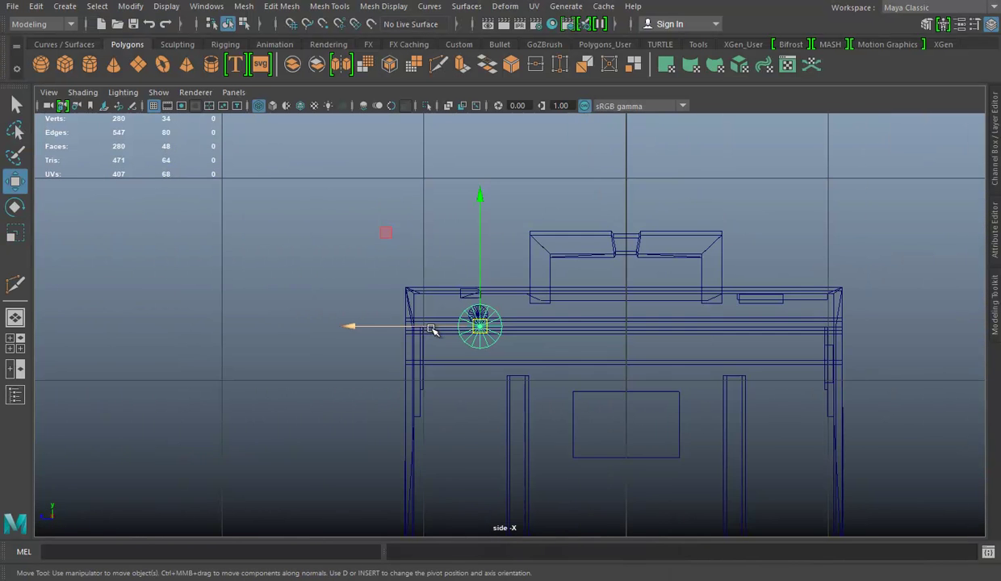
pyautogui.moveTo(432, 327); pyautogui.dragTo(252, 327)
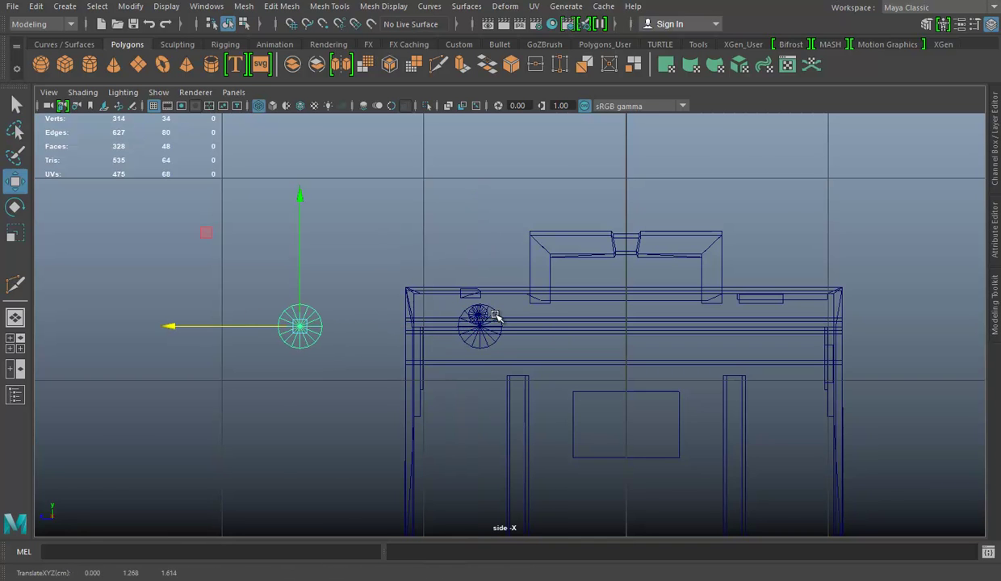
pyautogui.hotkey('ctrl', 'z')
pyautogui.scroll(3, 495, 315)
pyautogui.press('r')
pyautogui.moveTo(439, 331)
pyautogui.mouseDown()
pyautogui.moveTo(407, 331)
pyautogui.moveTo(361, 289)
pyautogui.mouseUp()
pyautogui.scroll(2, 412, 327)
pyautogui.press('w')
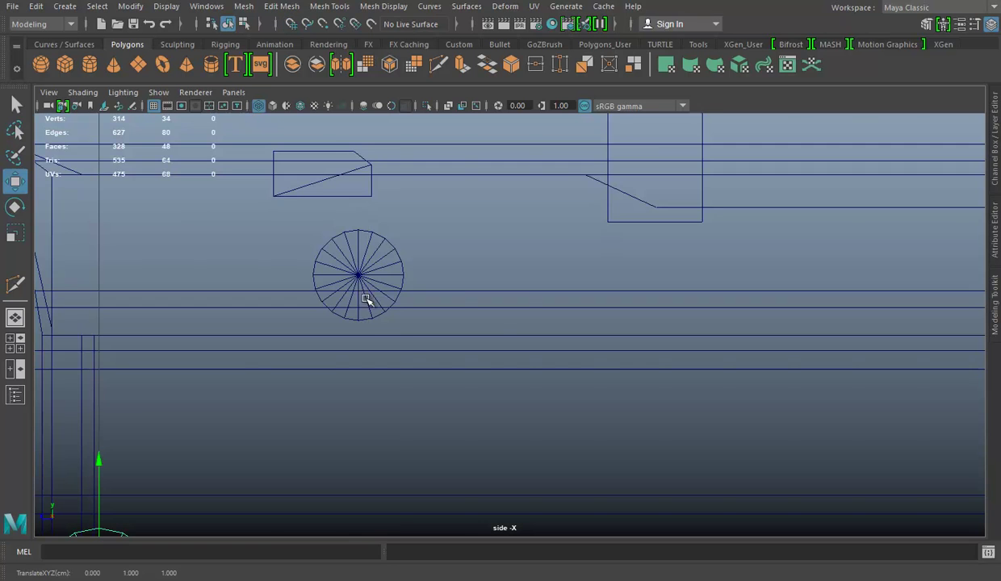
# Step: With point snapping on, snap the cylinder onto the rim's knob position
pyautogui.scroll(-5, 506, 398)
pyautogui.scroll(3, 507, 369)
pyautogui.scroll(3, 341, 418)
pyautogui.scroll(-5, 353, 396)
pyautogui.scroll(2, 352, 396)
pyautogui.scroll(3, 424, 375)
pyautogui.click(322, 24)
pyautogui.scroll(1, 412, 391)
pyautogui.moveTo(411, 389); pyautogui.dragTo(447, 345)
pyautogui.scroll(2, 469, 314)
pyautogui.scroll(2, 507, 331)
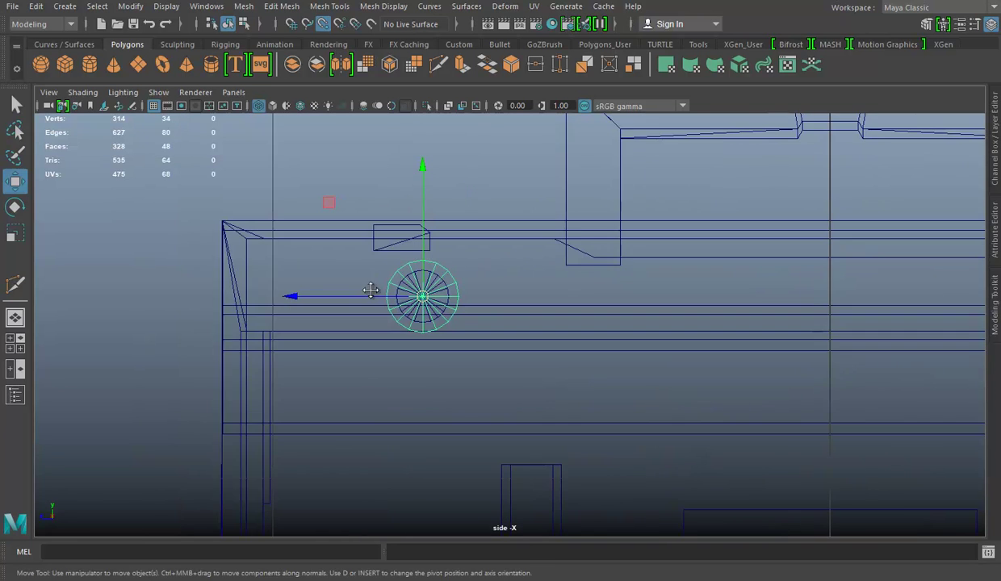
pyautogui.scroll(2, 373, 290)
# Step: Shrink the cylinder to a small disc, frame it, and nudge it along X
pyautogui.press('e')
pyautogui.press('r')
pyautogui.moveTo(445, 301); pyautogui.dragTo(426, 305)
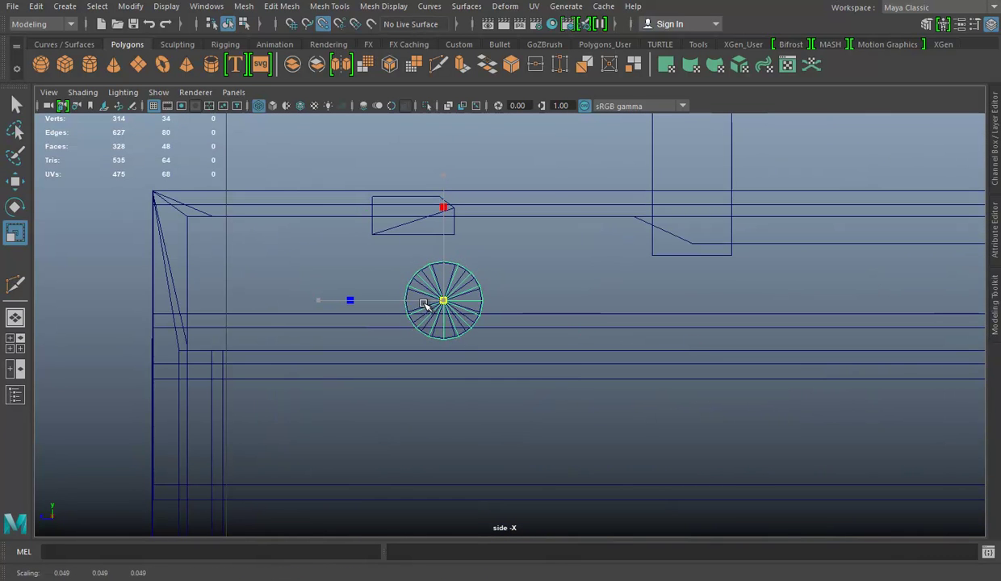
pyautogui.press('space')
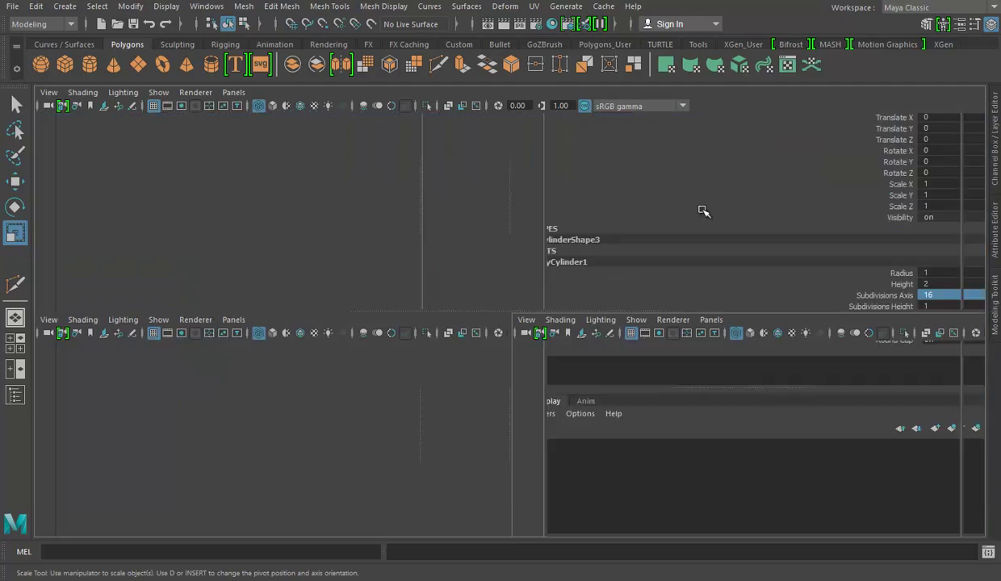
pyautogui.press('space')
pyautogui.press('f')
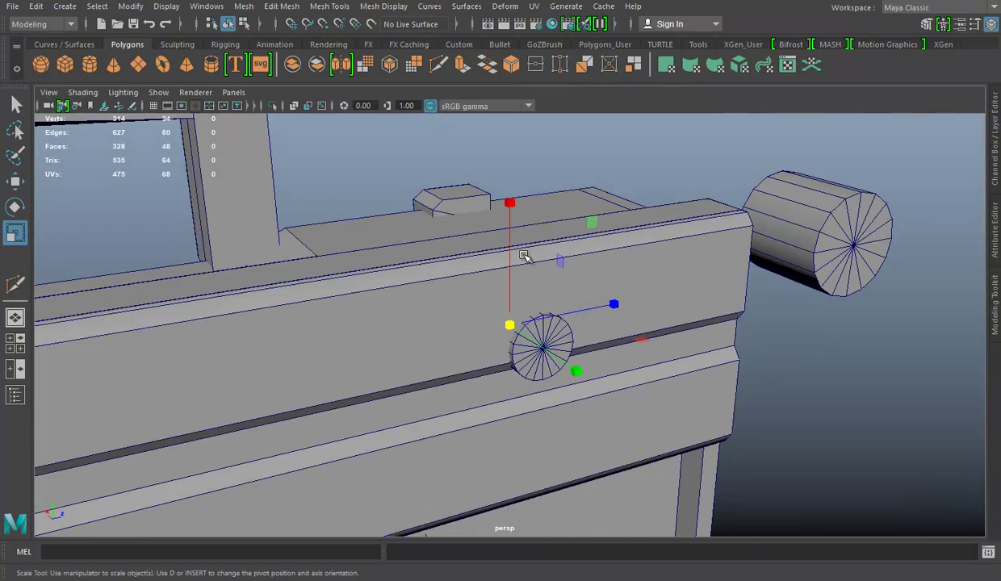
pyautogui.keyDown('alt'); pyautogui.moveTo(523, 257); pyautogui.dragTo(521, 283); pyautogui.keyUp('alt')
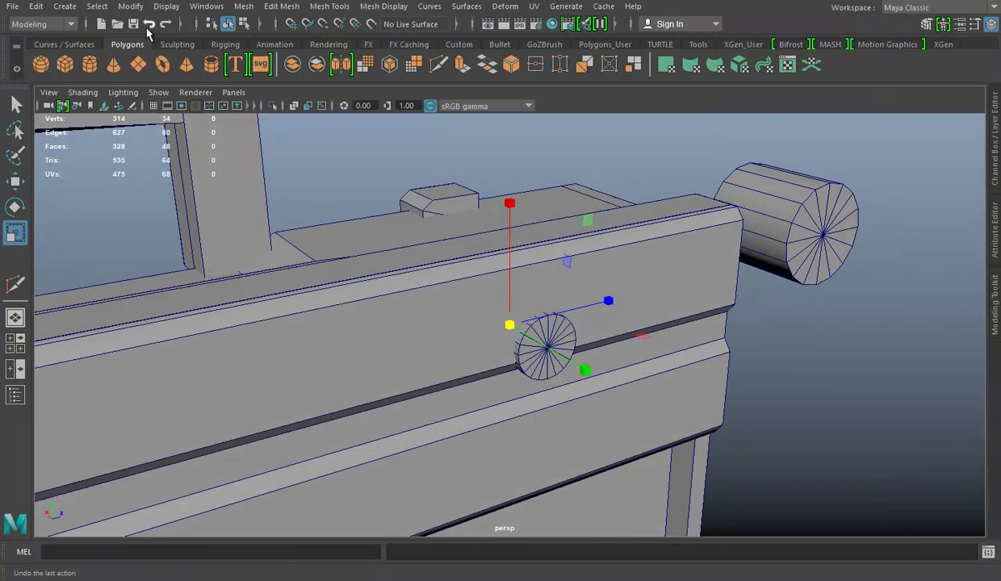
pyautogui.press('w')
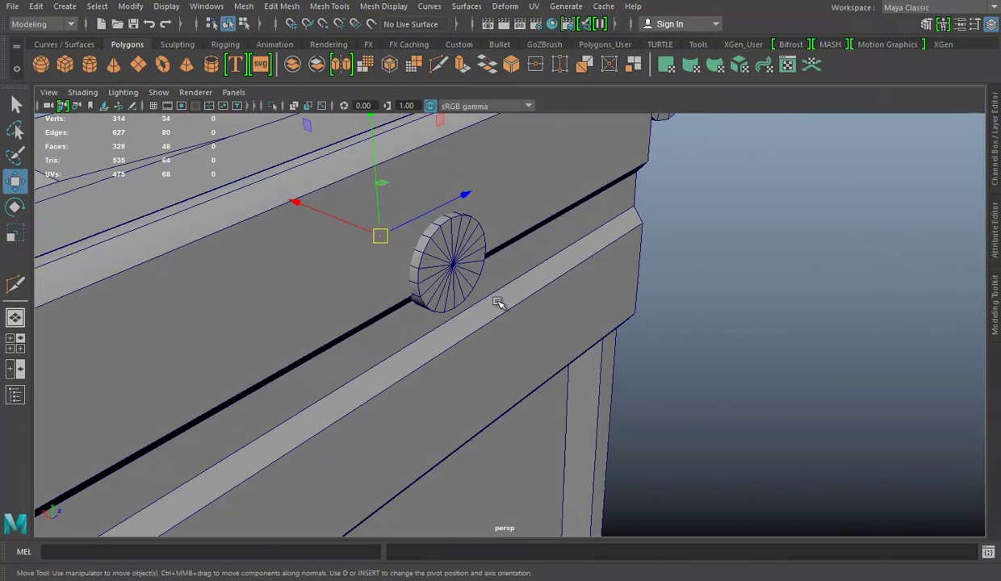
pyautogui.moveTo(323, 218)
pyautogui.mouseDown()
pyautogui.moveTo(364, 236)
pyautogui.moveTo(599, 239)
pyautogui.moveTo(592, 257)
pyautogui.mouseUp()
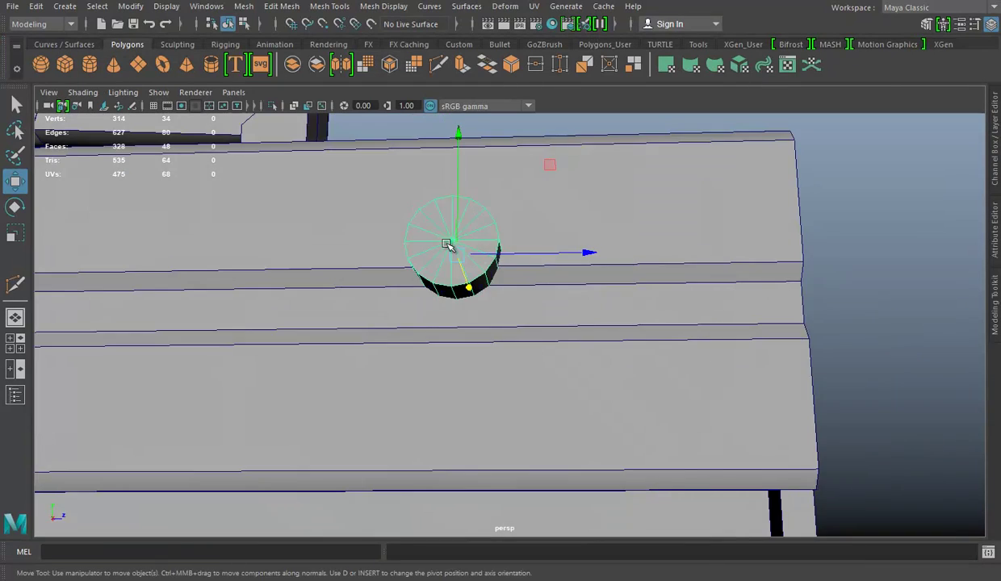
# Step: Lower the disc slightly on the rim, then reselect it and view its other side
pyautogui.moveTo(447, 244)
pyautogui.keyDown('alt'); pyautogui.mouseDown()
pyautogui.moveTo(659, 284)
pyautogui.moveTo(617, 241)
pyautogui.moveTo(601, 336)
pyautogui.moveTo(439, 328)
pyautogui.moveTo(465, 337)
pyautogui.moveTo(753, 317)
pyautogui.moveTo(737, 272)
pyautogui.mouseUp(); pyautogui.keyUp('alt')
pyautogui.press('r')
pyautogui.click(736, 273)
pyautogui.click(487, 252)
pyautogui.keyDown('alt'); pyautogui.moveTo(538, 292); pyautogui.dragTo(536, 302); pyautogui.keyUp('alt')
# Step: In the top view, select and delete the back half of the disc's faces
pyautogui.press('space')
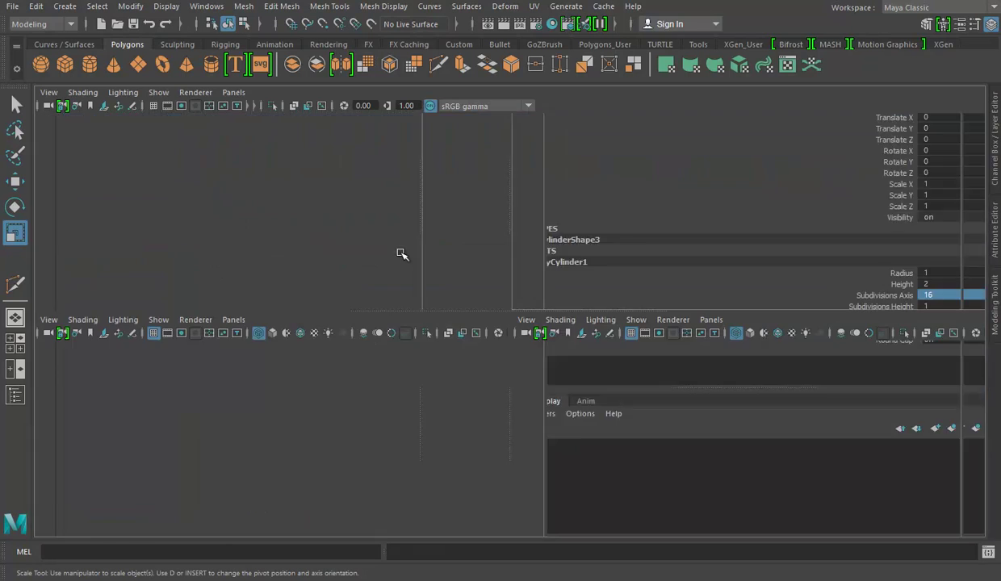
pyautogui.press('space')
pyautogui.scroll(5, 438, 232)
pyautogui.moveTo(416, 194); pyautogui.dragTo(418, 230, button='right')
pyautogui.moveTo(396, 230); pyautogui.dragTo(545, 355)
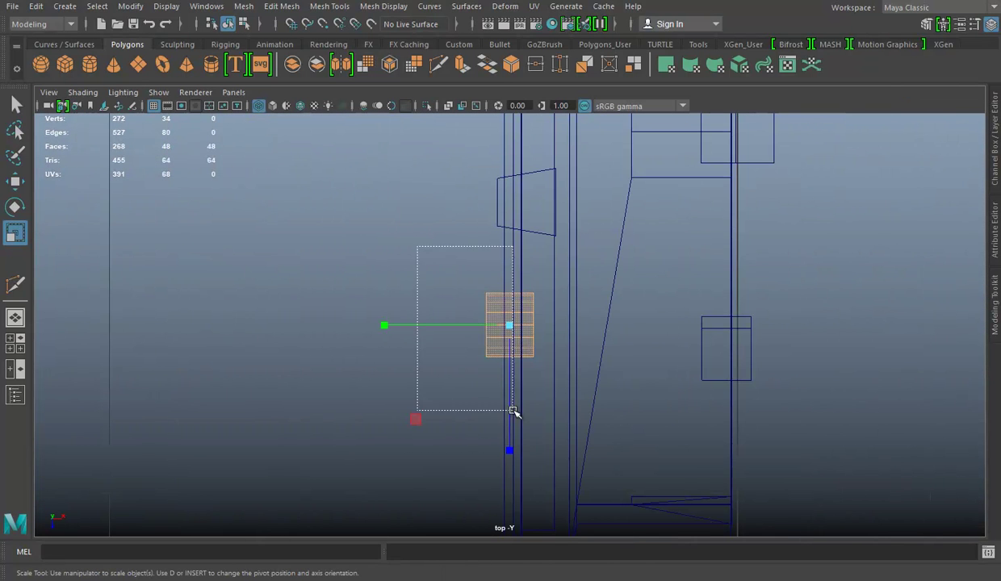
pyautogui.moveTo(514, 412); pyautogui.dragTo(513, 411)
pyautogui.press('space')
pyautogui.press('space')
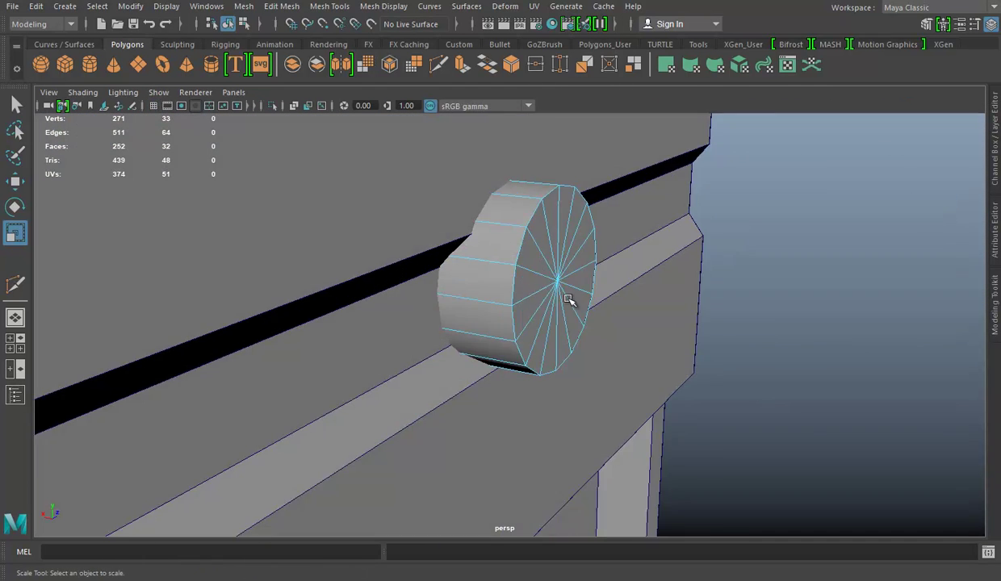
pyautogui.scroll(3, 564, 282)
pyautogui.hotkey('ctrl', 's')
# Step: Select the disc cap's border edge loop and bevel it
pyautogui.doubleClick(537, 161)
pyautogui.scroll(-3, 621, 236)
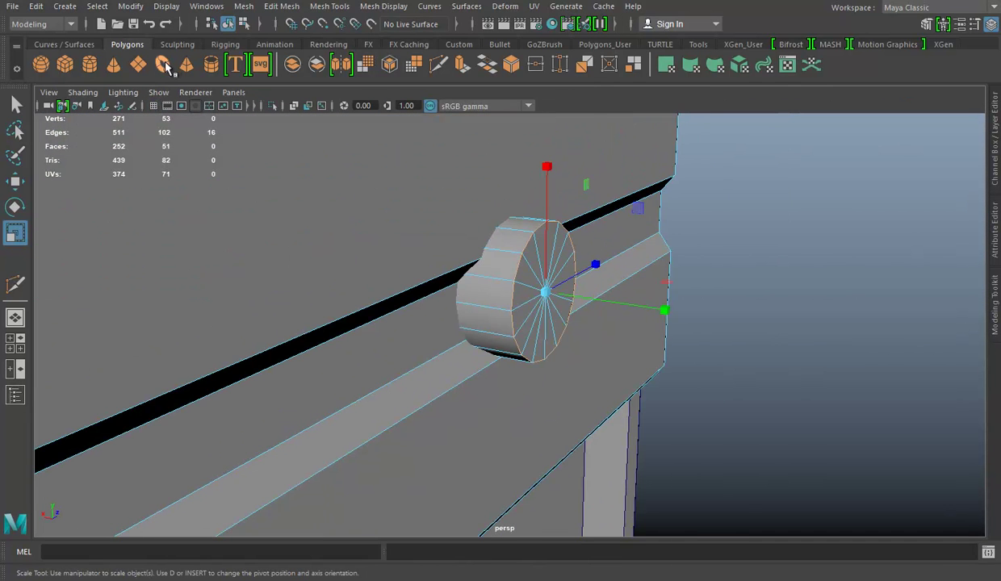
pyautogui.click(696, 44)
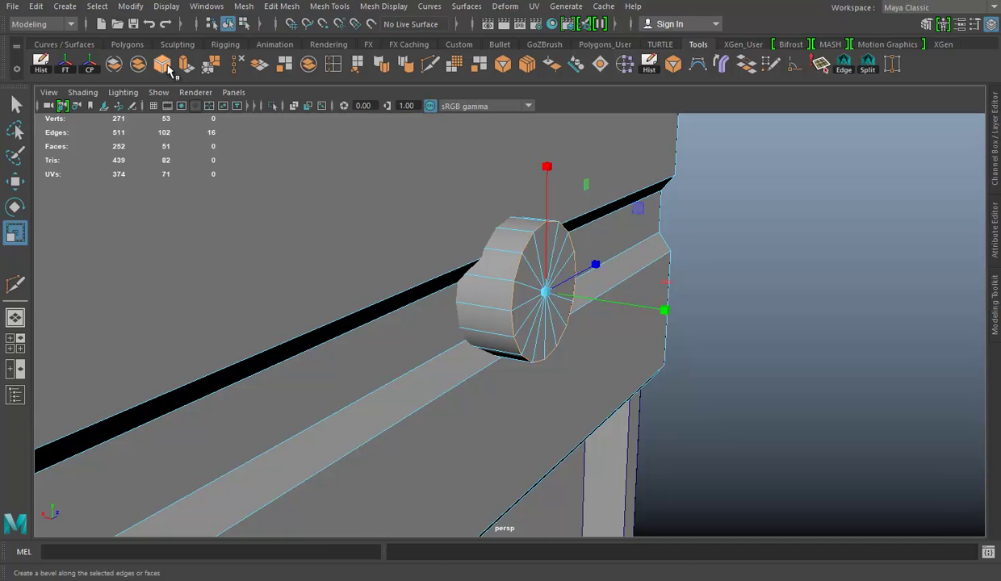
pyautogui.click(162, 65)
# Step: Set the bevel Fraction to 0.3 and Segments to 2, then return to Object Mode
pyautogui.click(995, 145)
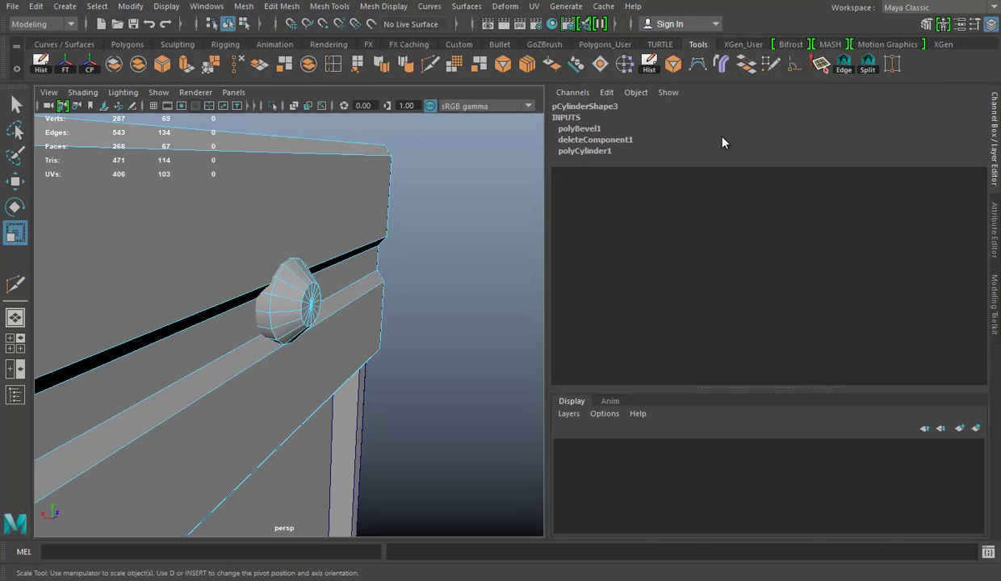
pyautogui.click(582, 153)
pyautogui.click(923, 185)
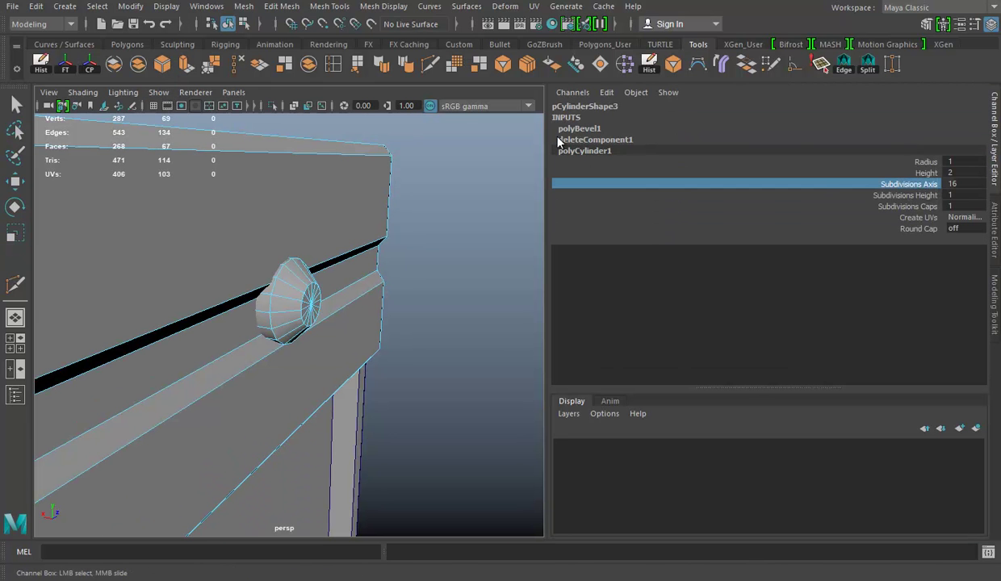
pyautogui.click(597, 131)
pyautogui.click(920, 172)
pyautogui.moveTo(328, 247); pyautogui.dragTo(335, 248, button='middle')
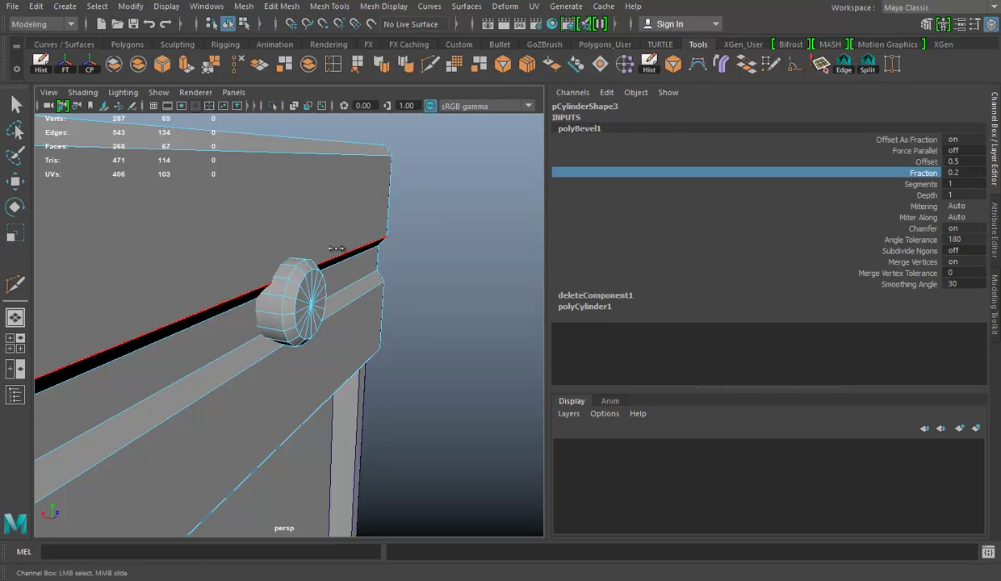
pyautogui.click(933, 185)
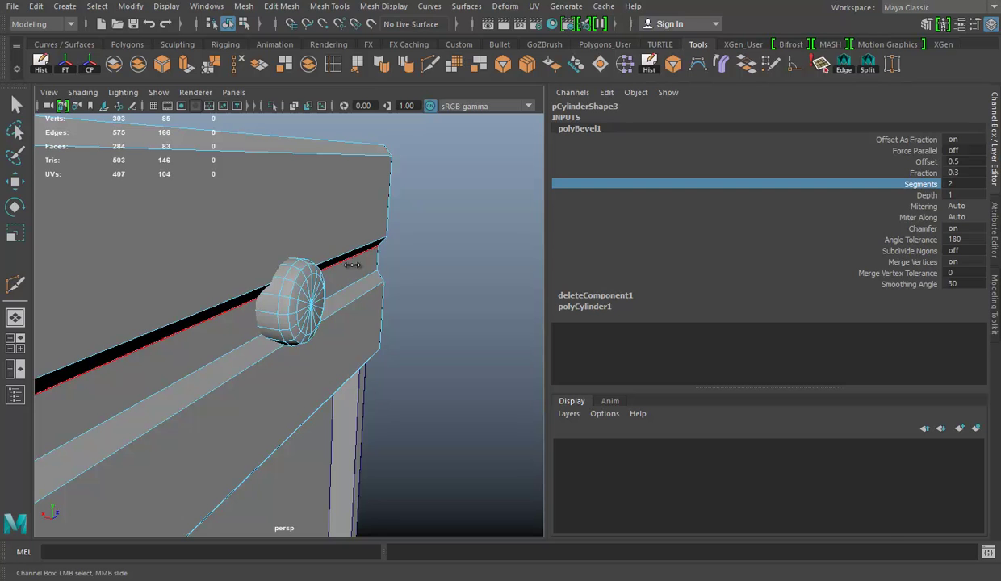
pyautogui.moveTo(311, 284); pyautogui.dragTo(373, 172, button='right')
# Step: Select the detached spare cylinder and move it left toward the crate
pyautogui.click(440, 212)
pyautogui.press('r')
pyautogui.scroll(-5, 323, 202)
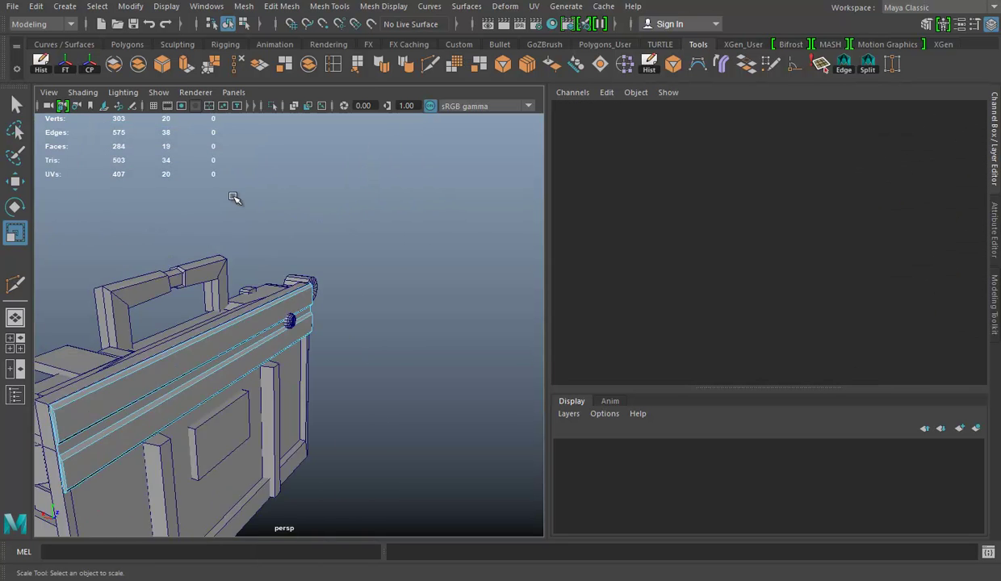
pyautogui.keyDown('alt'); pyautogui.moveTo(236, 197); pyautogui.dragTo(246, 311); pyautogui.keyUp('alt')
pyautogui.scroll(3, 376, 287)
pyautogui.scroll(-2, 473, 160)
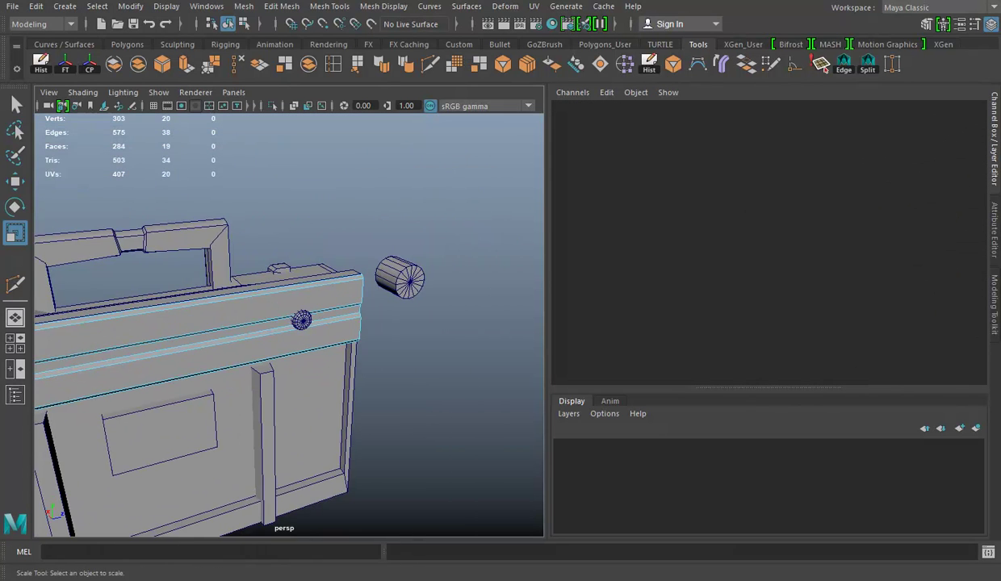
pyautogui.press('space')
pyautogui.moveTo(644, 300); pyautogui.dragTo(598, 281, button='right')
pyautogui.keyDown('alt'); pyautogui.moveTo(661, 223); pyautogui.dragTo(630, 311); pyautogui.keyUp('alt')
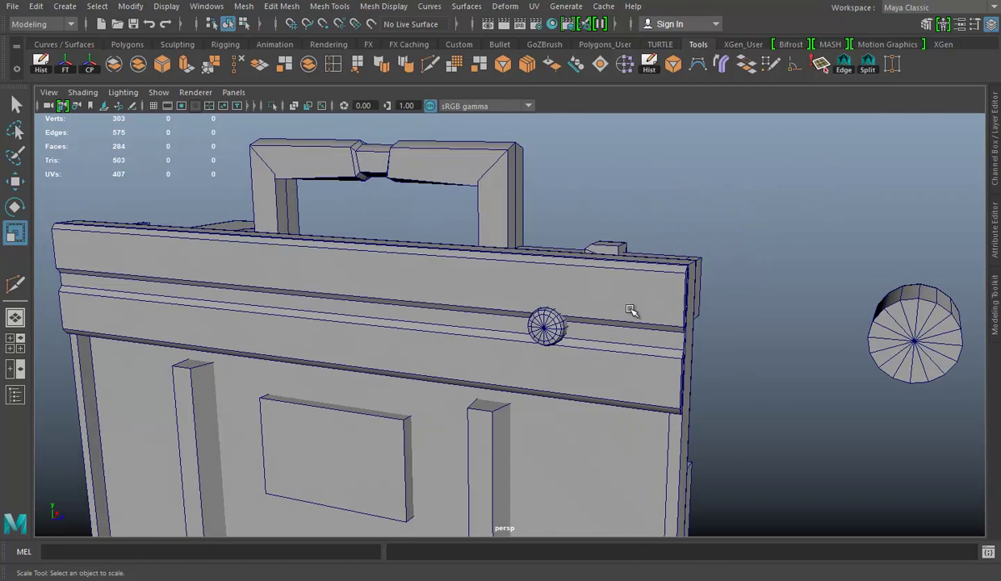
pyautogui.scroll(-3, 771, 344)
pyautogui.moveTo(613, 242)
pyautogui.keyDown('alt'); pyautogui.mouseDown()
pyautogui.moveTo(456, 278)
pyautogui.moveTo(669, 302)
pyautogui.mouseUp(); pyautogui.keyUp('alt')
pyautogui.click(628, 276)
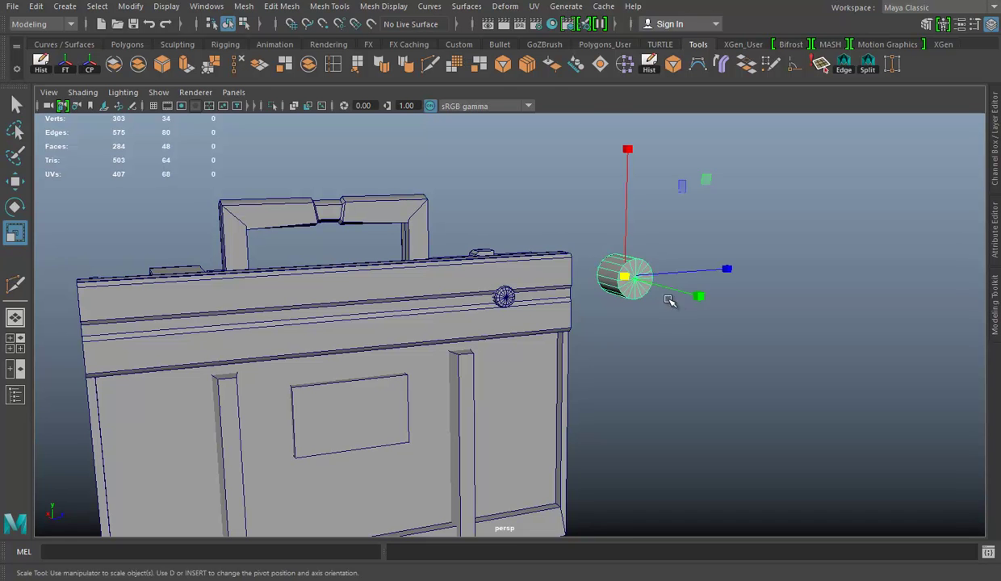
pyautogui.press('w')
pyautogui.moveTo(708, 274); pyautogui.dragTo(128, 319)
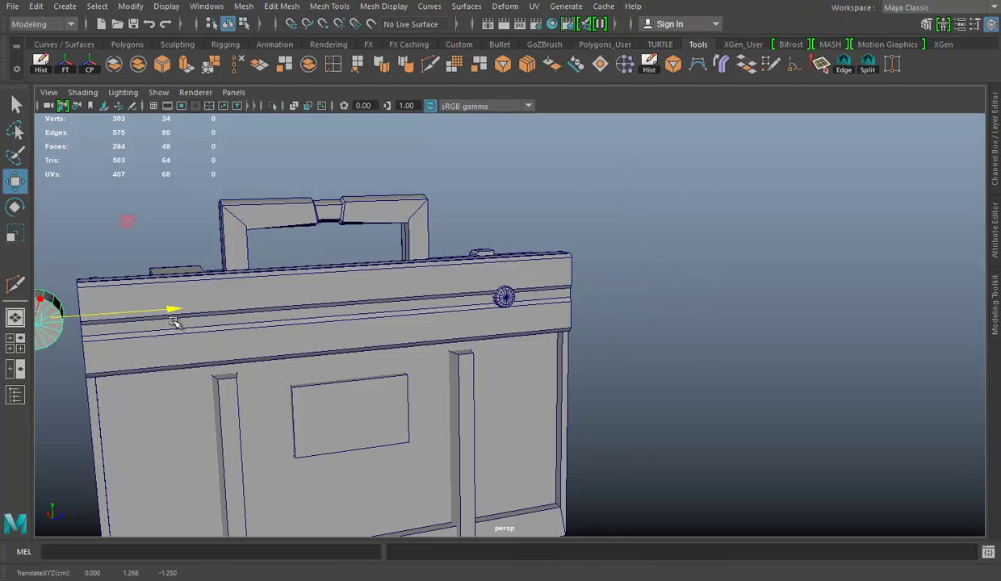
pyautogui.press('f')
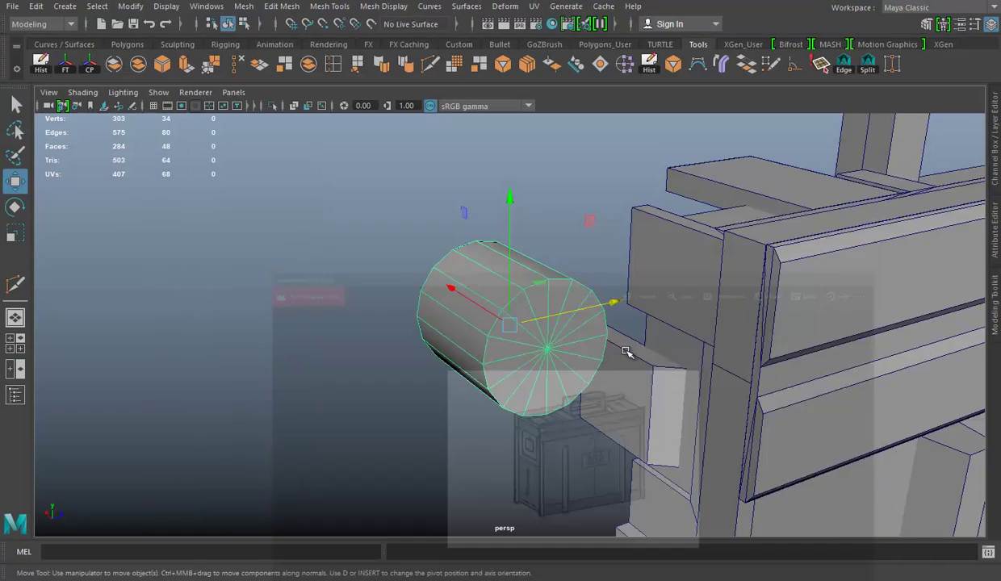
# Step: Rotate the cylinder upright, shrink it uniformly in front view and nudge it slightly down
pyautogui.moveTo(631, 351)
pyautogui.keyDown('alt'); pyautogui.mouseDown()
pyautogui.moveTo(595, 386)
pyautogui.moveTo(496, 344)
pyautogui.mouseUp(); pyautogui.keyUp('alt')
pyautogui.press('e')
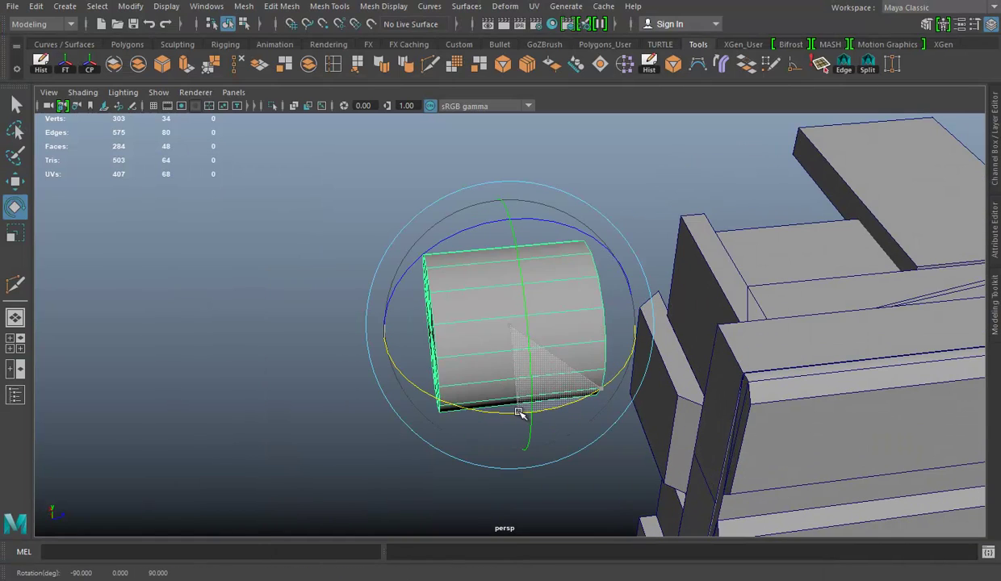
pyautogui.press('space')
pyautogui.press('space')
pyautogui.press('space')
pyautogui.press('space')
pyautogui.press('f')
pyautogui.press('r')
pyautogui.scroll(2, 510, 353)
pyautogui.moveTo(506, 322); pyautogui.dragTo(405, 334)
pyautogui.press('w')
pyautogui.moveTo(514, 279); pyautogui.dragTo(581, 328)
pyautogui.scroll(-6, 577, 323)
pyautogui.scroll(3, 575, 316)
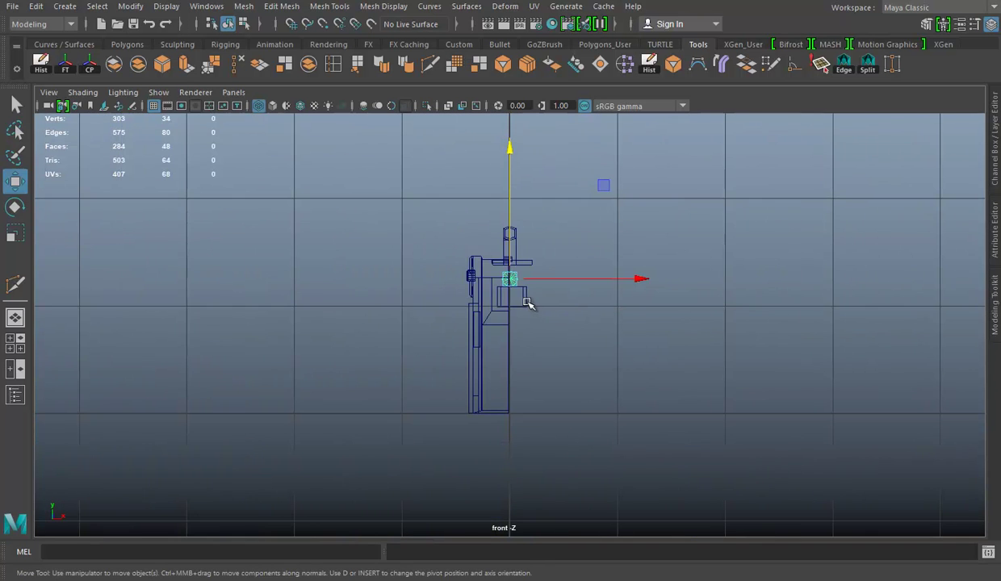
# Step: Delete the side latch plate's front face
pyautogui.press('space')
pyautogui.press('space')
pyautogui.moveTo(665, 230)
pyautogui.keyDown('alt'); pyautogui.mouseDown()
pyautogui.moveTo(787, 290)
pyautogui.moveTo(637, 201)
pyautogui.mouseUp(); pyautogui.keyUp('alt')
pyautogui.moveTo(633, 201); pyautogui.dragTo(661, 232, button='right')
pyautogui.click(453, 351)
pyautogui.press('Delete')
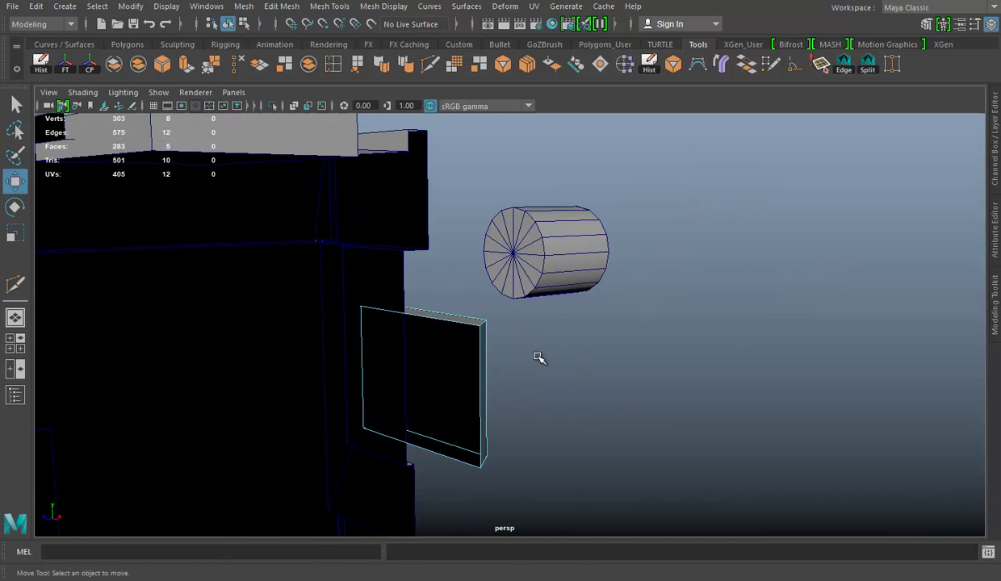
pyautogui.keyDown('alt'); pyautogui.moveTo(711, 332); pyautogui.dragTo(489, 351); pyautogui.keyUp('alt')
# Step: Reselect the cylinder, move it along Z closer to the crate, and return to front view
pyautogui.moveTo(404, 197); pyautogui.dragTo(476, 171, button='right')
pyautogui.click(675, 250)
pyautogui.moveTo(674, 250)
pyautogui.keyDown('alt'); pyautogui.mouseDown()
pyautogui.moveTo(497, 273)
pyautogui.moveTo(632, 279)
pyautogui.moveTo(325, 261)
pyautogui.mouseUp(); pyautogui.keyUp('alt')
pyautogui.click(497, 273)
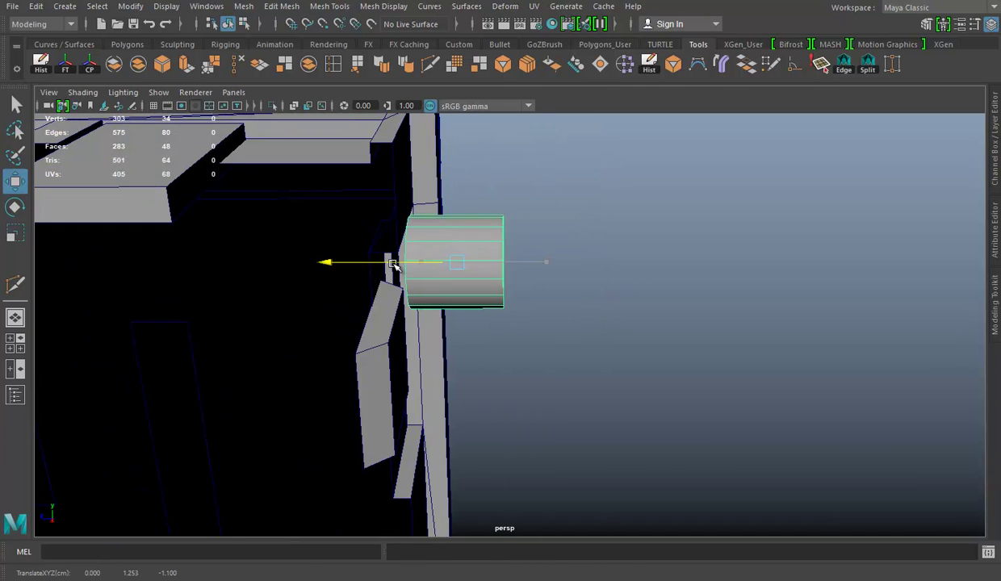
pyautogui.press('space')
pyautogui.press('space')
pyautogui.press('space')
pyautogui.press('space')
pyautogui.press('f')
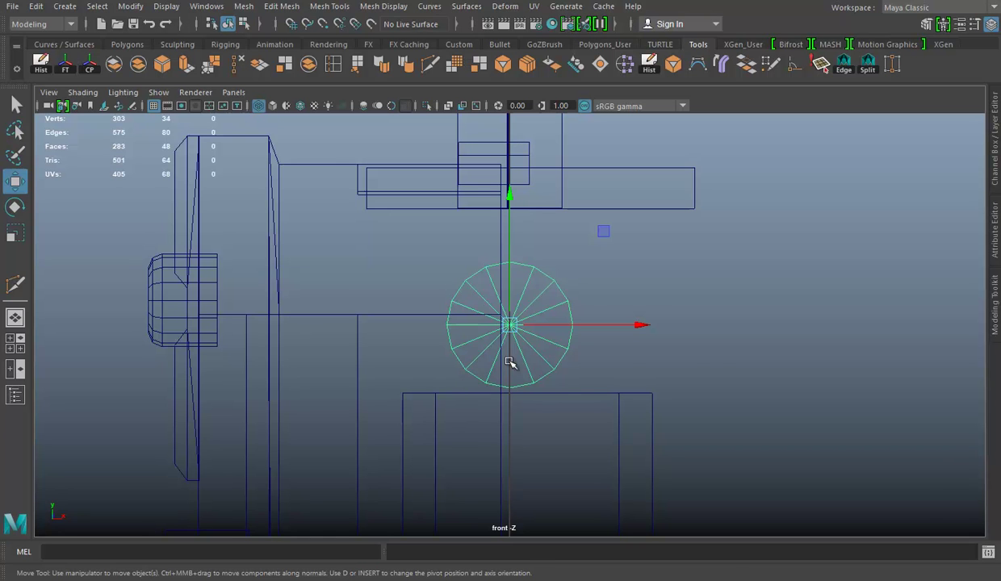
# Step: Delete the cylinder's lower half of faces in front view, leaving a half cylinder
pyautogui.keyDown('alt'); pyautogui.moveTo(624, 370); pyautogui.dragTo(692, 319, button='middle'); pyautogui.keyUp('alt')
pyautogui.scroll(2, 702, 290)
pyautogui.moveTo(787, 200); pyautogui.dragTo(785, 235, button='right')
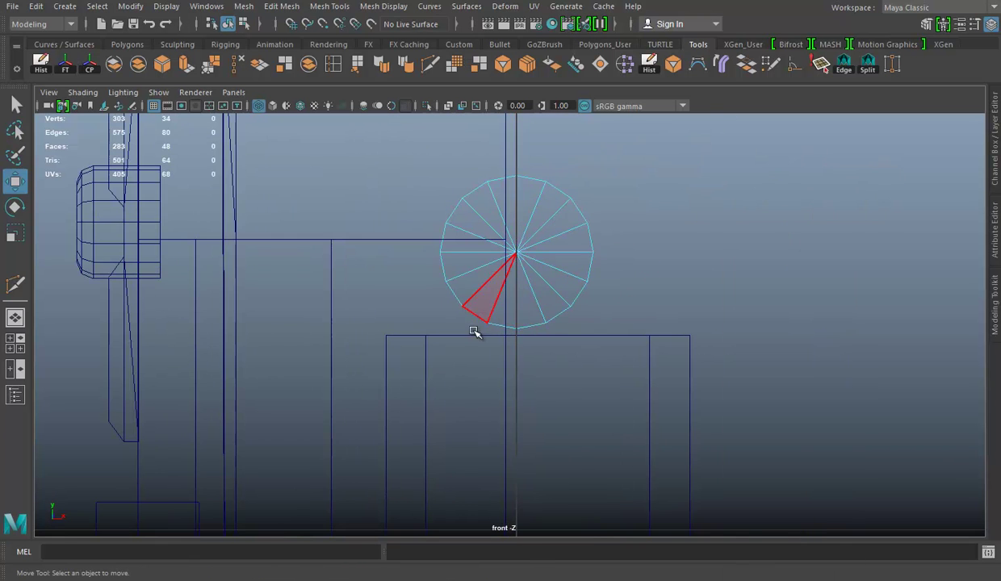
pyautogui.moveTo(744, 371); pyautogui.dragTo(361, 259)
pyautogui.press('Delete')
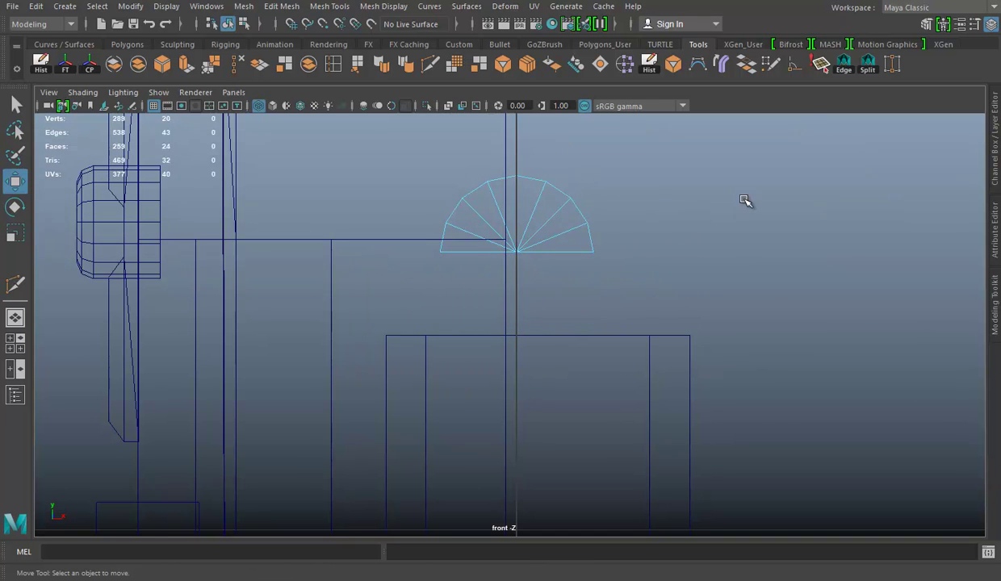
# Step: Make the half cylinder narrower along X and lower it along Y
pyautogui.press('space')
pyautogui.press('space')
pyautogui.moveTo(523, 283)
pyautogui.keyDown('alt'); pyautogui.mouseDown()
pyautogui.moveTo(510, 188)
pyautogui.moveTo(343, 221)
pyautogui.moveTo(369, 308)
pyautogui.mouseUp(); pyautogui.keyUp('alt')
pyautogui.press('e')
pyautogui.press('r')
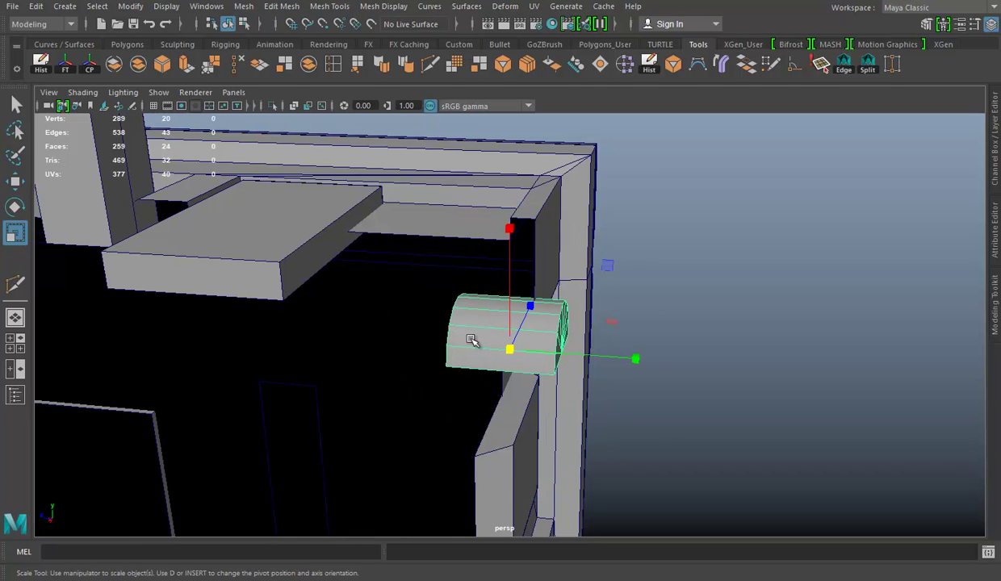
pyautogui.moveTo(620, 359)
pyautogui.mouseDown()
pyautogui.moveTo(559, 347)
pyautogui.moveTo(600, 367)
pyautogui.mouseUp()
pyautogui.press('w')
pyautogui.moveTo(434, 342)
pyautogui.keyDown('alt'); pyautogui.mouseDown()
pyautogui.moveTo(531, 242)
pyautogui.moveTo(527, 330)
pyautogui.moveTo(549, 352)
pyautogui.mouseUp(); pyautogui.keyUp('alt')
# Step: In top view, select a group of the half cylinder's vertices
pyautogui.press('space')
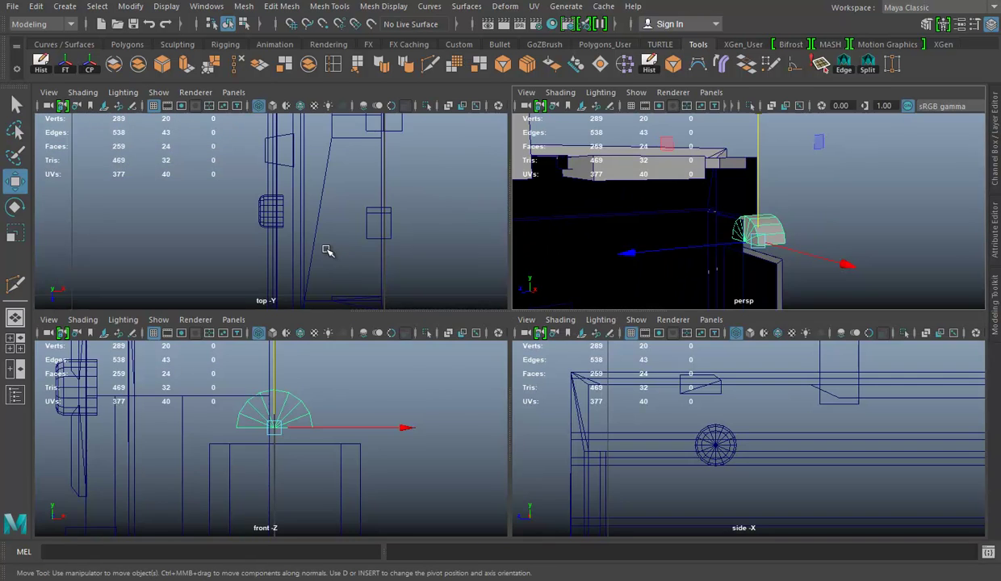
pyautogui.press('space')
pyautogui.scroll(-3, 498, 273)
pyautogui.scroll(3, 616, 299)
pyautogui.scroll(3, 574, 268)
pyautogui.moveTo(574, 226); pyautogui.dragTo(376, 267, button='right')
pyautogui.hotkey('ctrl', 'shift', 'a')
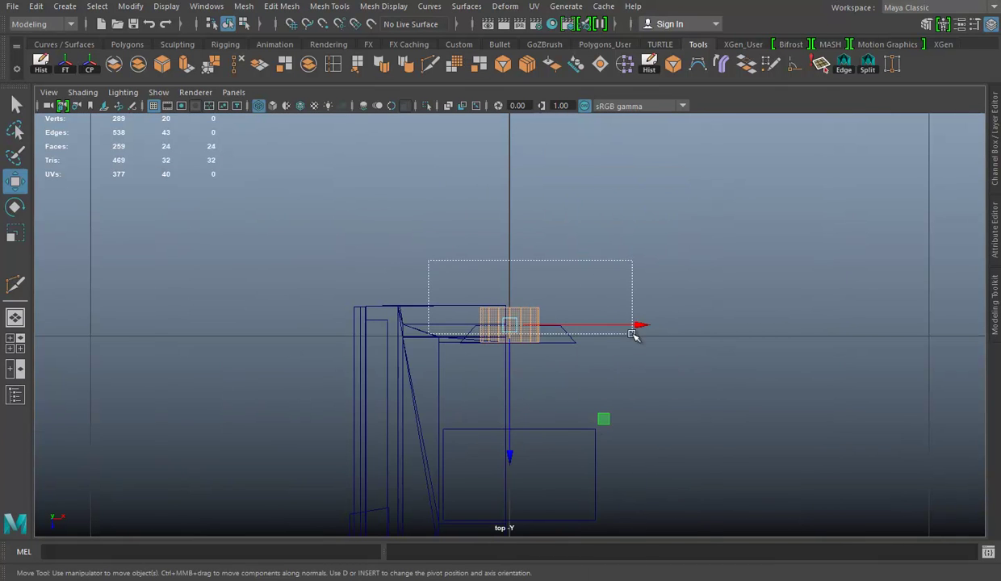
pyautogui.moveTo(634, 335); pyautogui.dragTo(637, 337)
pyautogui.click(649, 273)
pyautogui.moveTo(648, 192); pyautogui.dragTo(462, 327, button='right')
pyautogui.moveTo(462, 327); pyautogui.dragTo(565, 349)
# Step: Shift the selected vertices left along X
pyautogui.press('space')
pyautogui.press('space')
pyautogui.moveTo(726, 234)
pyautogui.keyDown('alt'); pyautogui.mouseDown()
pyautogui.moveTo(563, 295)
pyautogui.moveTo(641, 321)
pyautogui.moveTo(592, 339)
pyautogui.moveTo(668, 293)
pyautogui.mouseUp(); pyautogui.keyUp('alt')
pyautogui.press('e')
pyautogui.press('r')
pyautogui.press('w')
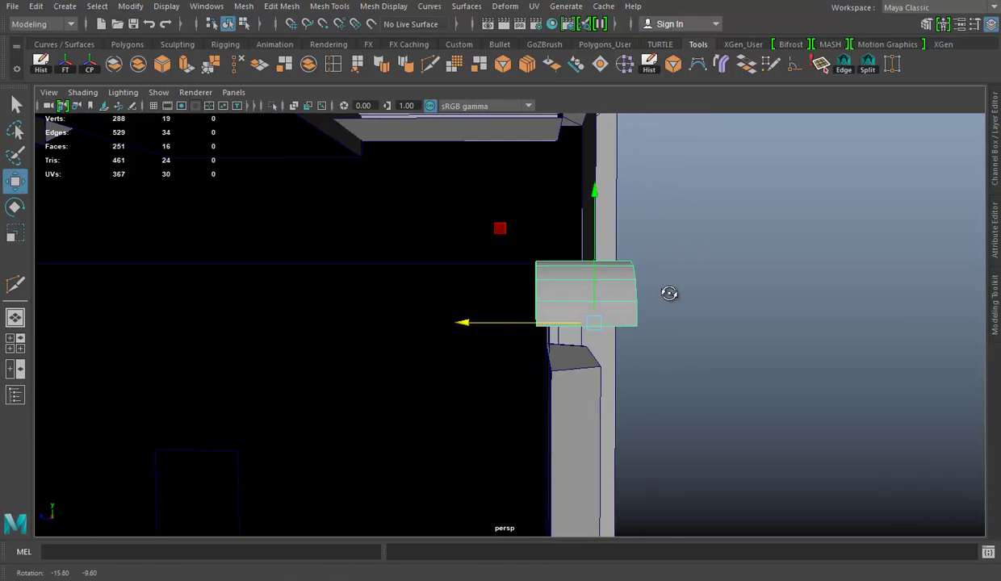
pyautogui.moveTo(514, 320)
pyautogui.mouseDown()
pyautogui.moveTo(487, 317)
pyautogui.moveTo(626, 281)
pyautogui.moveTo(537, 252)
pyautogui.moveTo(121, 427)
pyautogui.moveTo(654, 297)
pyautogui.moveTo(610, 337)
pyautogui.mouseUp()
# Step: Scale the curved wedge narrower along X
pyautogui.press('e')
pyautogui.press('r')
pyautogui.moveTo(811, 361)
pyautogui.mouseDown()
pyautogui.moveTo(681, 346)
pyautogui.moveTo(677, 293)
pyautogui.moveTo(666, 301)
pyautogui.moveTo(735, 344)
pyautogui.mouseUp()
pyautogui.press('w')
pyautogui.click(776, 357)
pyautogui.hotkey('ctrl', 'z')
# Step: Select the wedge's base edges and extrude them downward with Ctrl+E
pyautogui.moveTo(665, 269)
pyautogui.keyDown('alt'); pyautogui.mouseDown()
pyautogui.moveTo(541, 241)
pyautogui.moveTo(594, 213)
pyautogui.moveTo(676, 267)
pyautogui.moveTo(762, 280)
pyautogui.mouseUp(); pyautogui.keyUp('alt')
pyautogui.moveTo(852, 194); pyautogui.dragTo(827, 160, button='right')
pyautogui.click(614, 320)
pyautogui.moveTo(614, 319)
pyautogui.keyDown('alt'); pyautogui.mouseDown()
pyautogui.moveTo(676, 326)
pyautogui.moveTo(597, 324)
pyautogui.mouseUp(); pyautogui.keyUp('alt')
pyautogui.press('q')
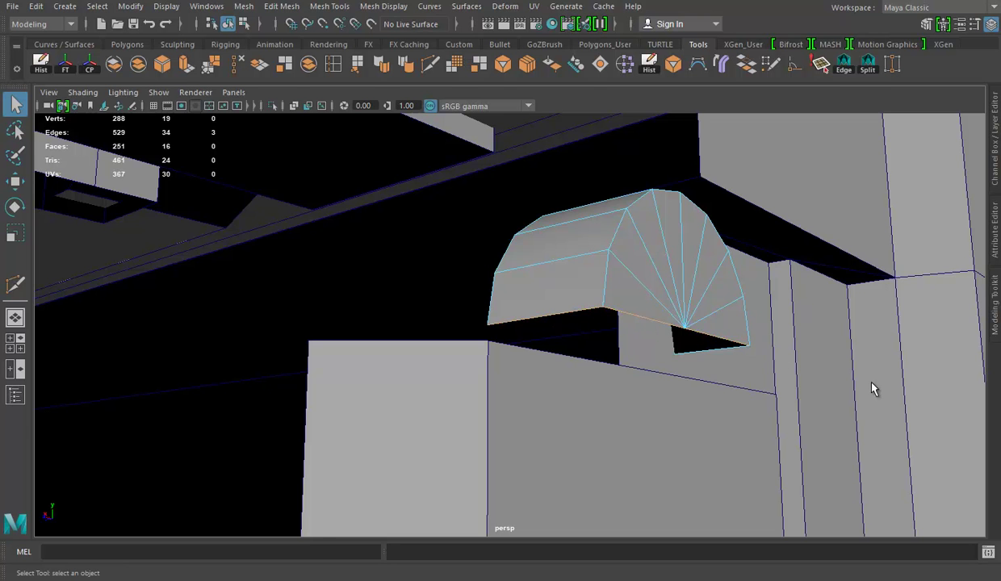
pyautogui.keyDown('alt'); pyautogui.moveTo(871, 389); pyautogui.dragTo(661, 364); pyautogui.keyUp('alt')
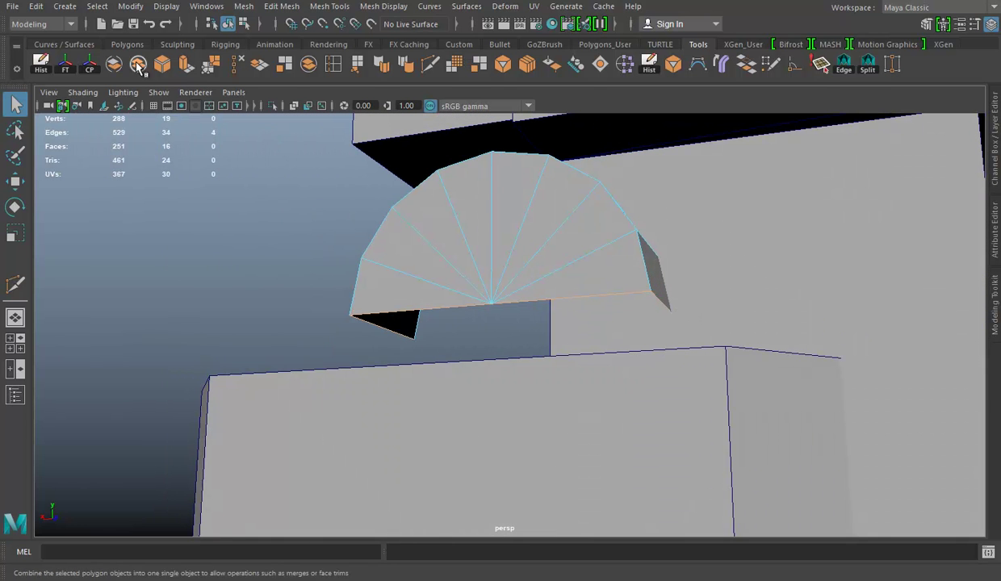
pyautogui.hotkey('ctrl', 'e')
pyautogui.keyDown('alt'); pyautogui.moveTo(603, 272); pyautogui.dragTo(539, 318); pyautogui.keyUp('alt')
pyautogui.moveTo(460, 223); pyautogui.dragTo(482, 255)
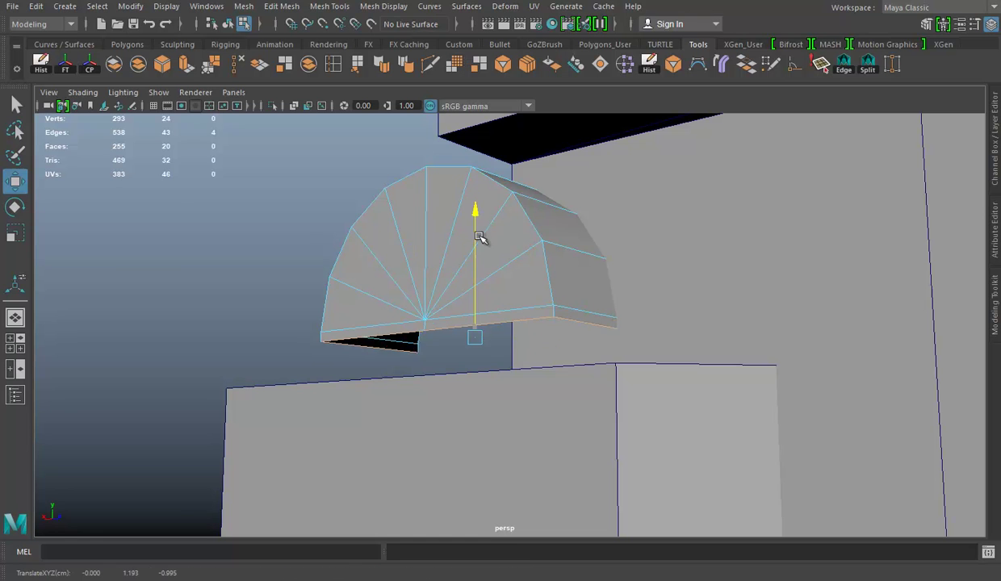
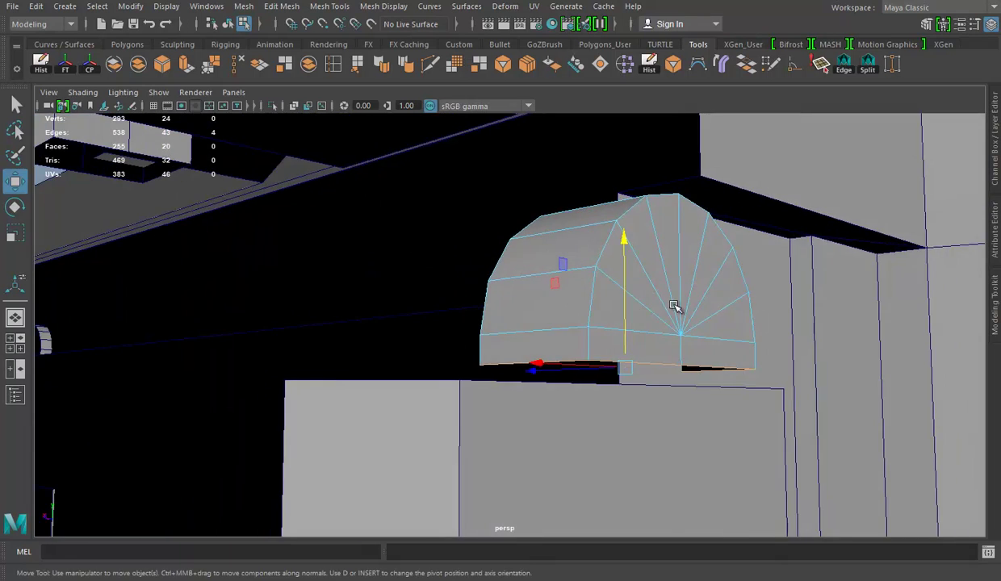
# Step: Bring the crate model back into view in Maya and orbit in close on the dome piece
pyautogui.moveTo(670, 308)
pyautogui.keyDown('alt'); pyautogui.mouseDown()
pyautogui.moveTo(499, 229)
pyautogui.moveTo(326, 194)
pyautogui.moveTo(402, 226)
pyautogui.mouseUp(); pyautogui.keyUp('alt')
pyautogui.moveTo(466, 194); pyautogui.dragTo(460, 147, button='right')
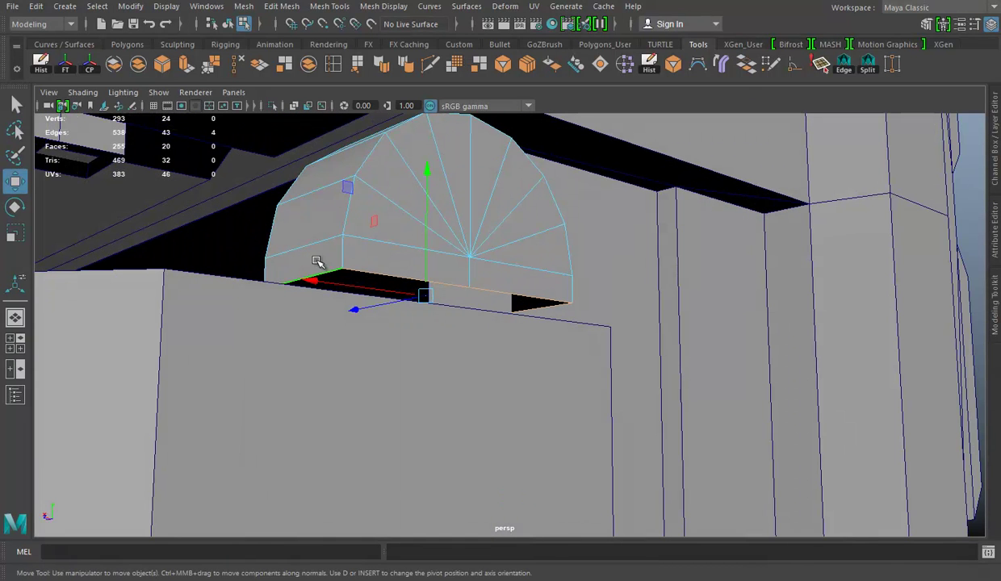
# Step: Isolate the dome and bridge its two bottom edges to close the open underside
pyautogui.press('F8')
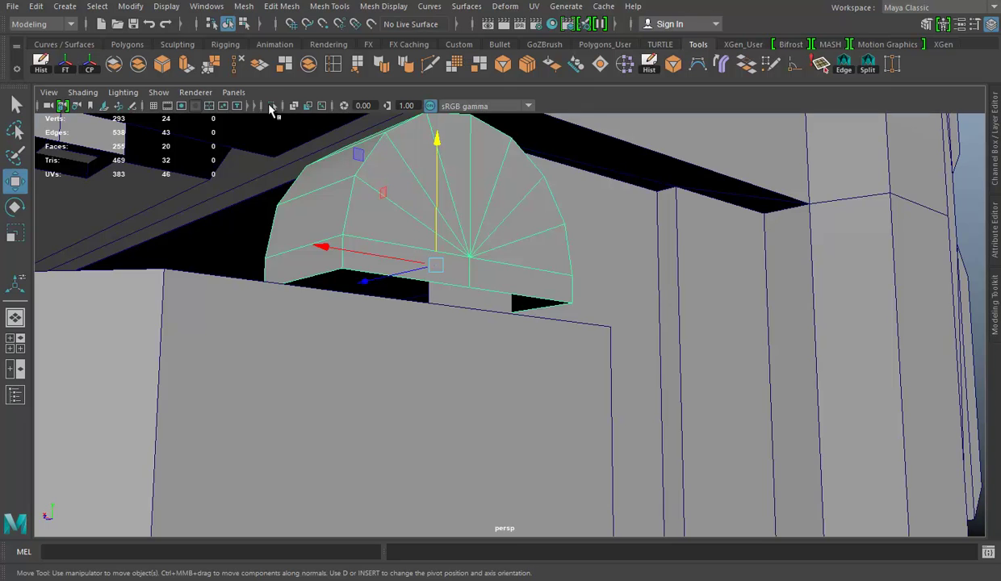
pyautogui.click(272, 107)
pyautogui.moveTo(625, 193); pyautogui.dragTo(630, 154, button='right')
pyautogui.keyDown('shift'); pyautogui.click(524, 263); pyautogui.keyUp('shift')
pyautogui.click(725, 64)
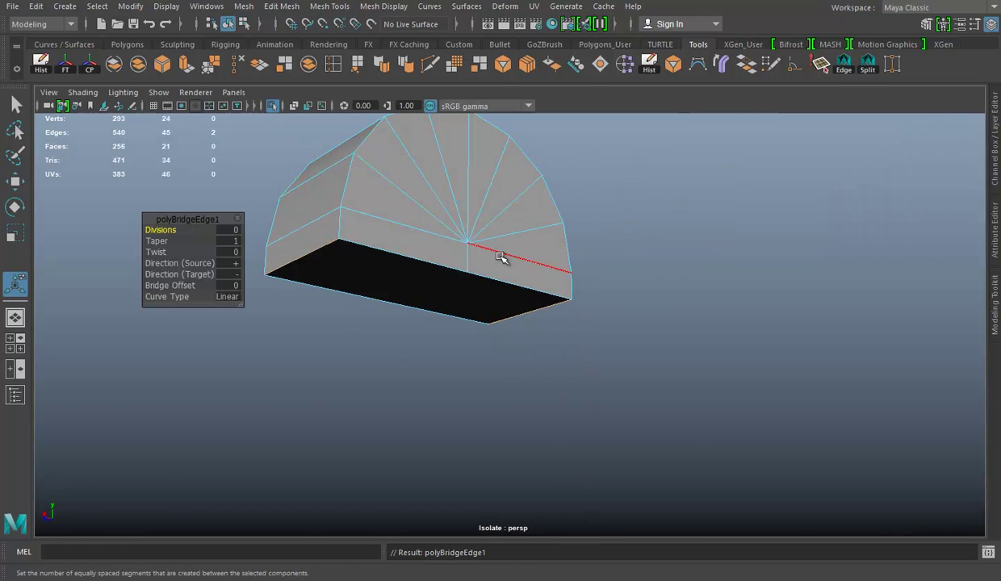
pyautogui.keyDown('alt'); pyautogui.moveTo(501, 256); pyautogui.dragTo(595, 242); pyautogui.keyUp('alt')
# Step: Insert a centre edge loop across the new bottom face and merge the stray vertex onto its neighbour
pyautogui.click(332, 66)
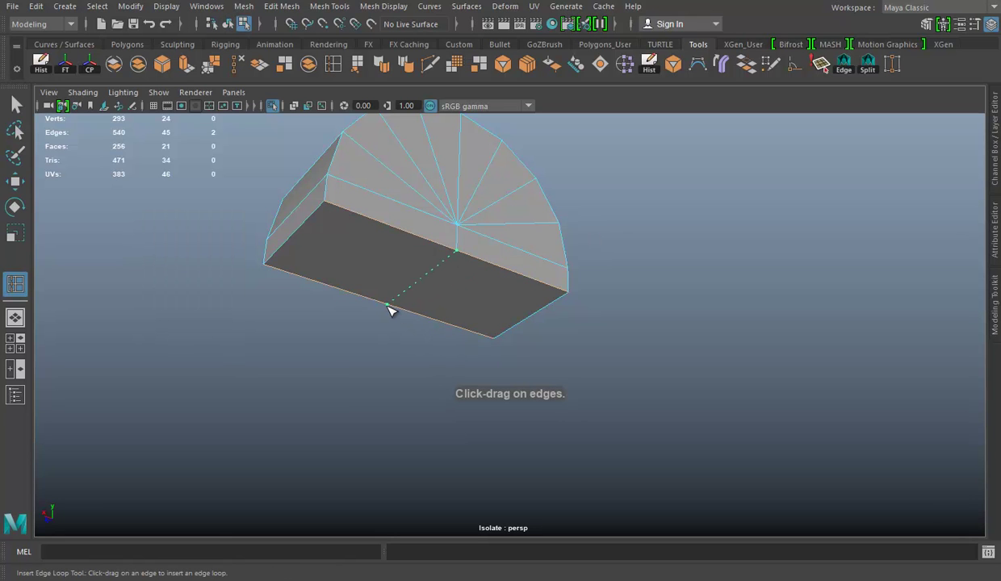
pyautogui.click(388, 309)
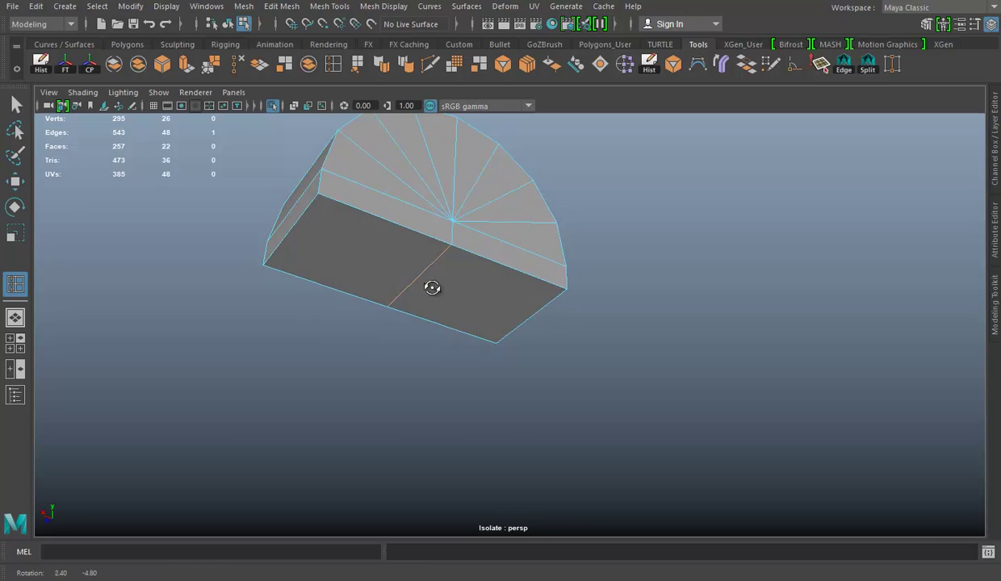
pyautogui.press('w')
pyautogui.keyDown('shift'); pyautogui.moveTo(509, 262); pyautogui.dragTo(445, 215, button='right'); pyautogui.keyUp('shift')
pyautogui.click(416, 272)
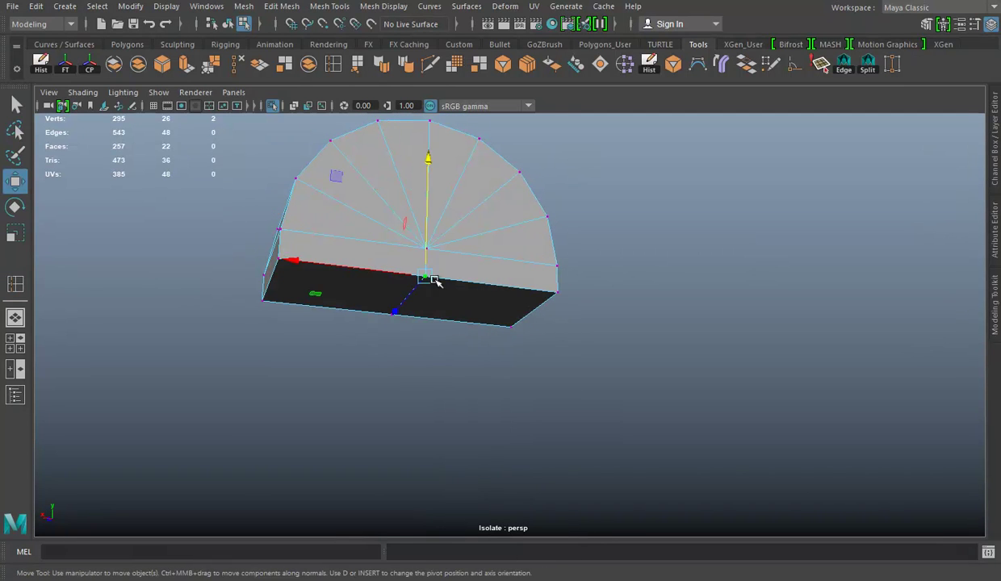
pyautogui.moveTo(449, 278); pyautogui.dragTo(389, 279, button='middle')
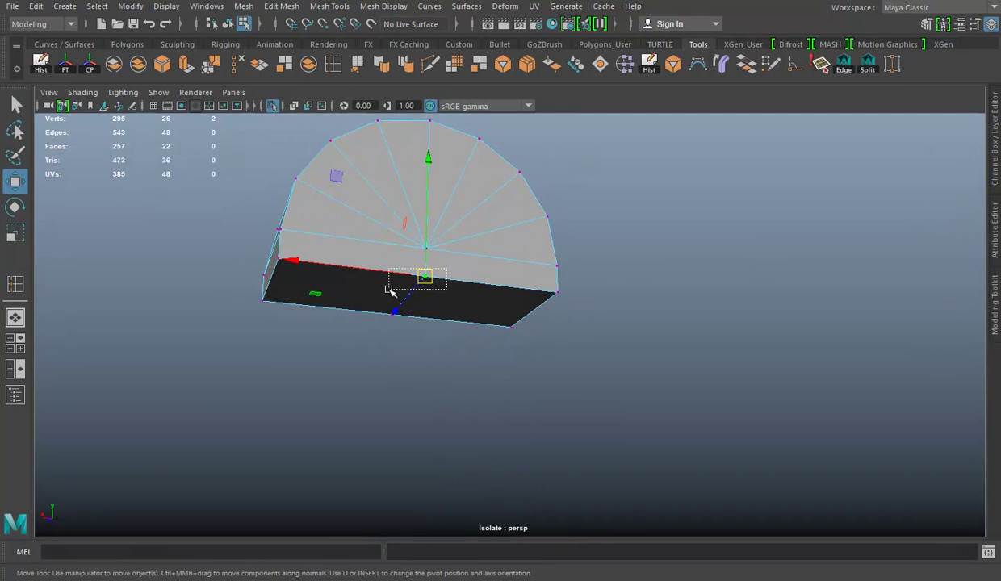
pyautogui.keyDown('shift'); pyautogui.moveTo(388, 289); pyautogui.dragTo(563, 255, button='right'); pyautogui.keyUp('shift')
pyautogui.press('q')
pyautogui.press('F8')
pyautogui.moveTo(605, 149)
pyautogui.keyDown('alt'); pyautogui.mouseDown()
pyautogui.moveTo(490, 250)
pyautogui.moveTo(436, 211)
pyautogui.mouseUp(); pyautogui.keyUp('alt')
pyautogui.click(490, 250)
# Step: Delete the unwanted extra edge from the dome's bottom face
pyautogui.click(429, 67)
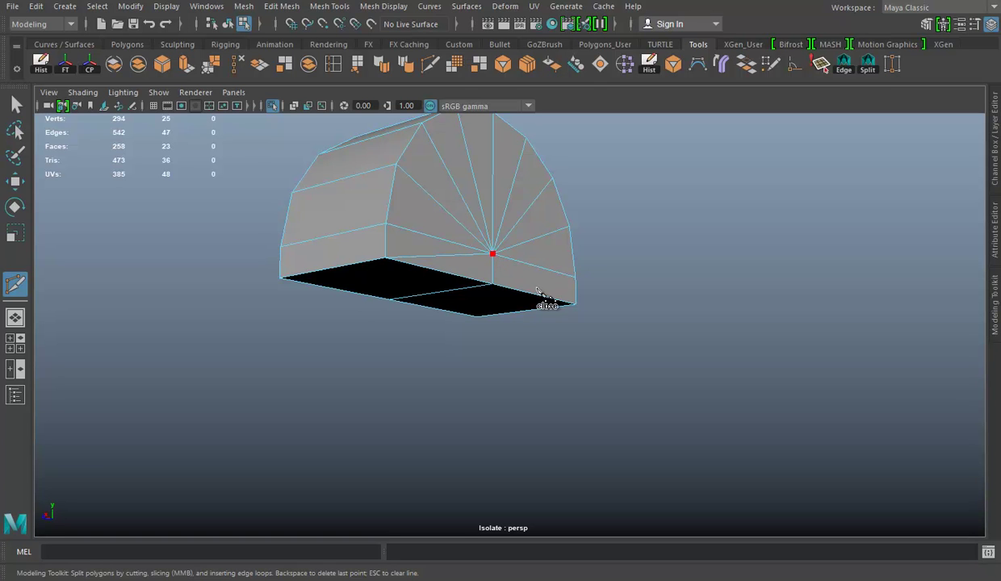
pyautogui.press('w')
pyautogui.moveTo(527, 241)
pyautogui.keyDown('alt'); pyautogui.mouseDown()
pyautogui.moveTo(487, 175)
pyautogui.moveTo(515, 207)
pyautogui.mouseUp(); pyautogui.keyUp('alt')
pyautogui.click(449, 268)
pyautogui.press('Delete')
# Step: Select the dome's front outline edge loop and bevel it
pyautogui.moveTo(408, 184); pyautogui.dragTo(405, 118, button='right')
pyautogui.doubleClick(442, 255)
pyautogui.keyDown('alt'); pyautogui.moveTo(581, 265); pyautogui.dragTo(558, 236); pyautogui.keyUp('alt')
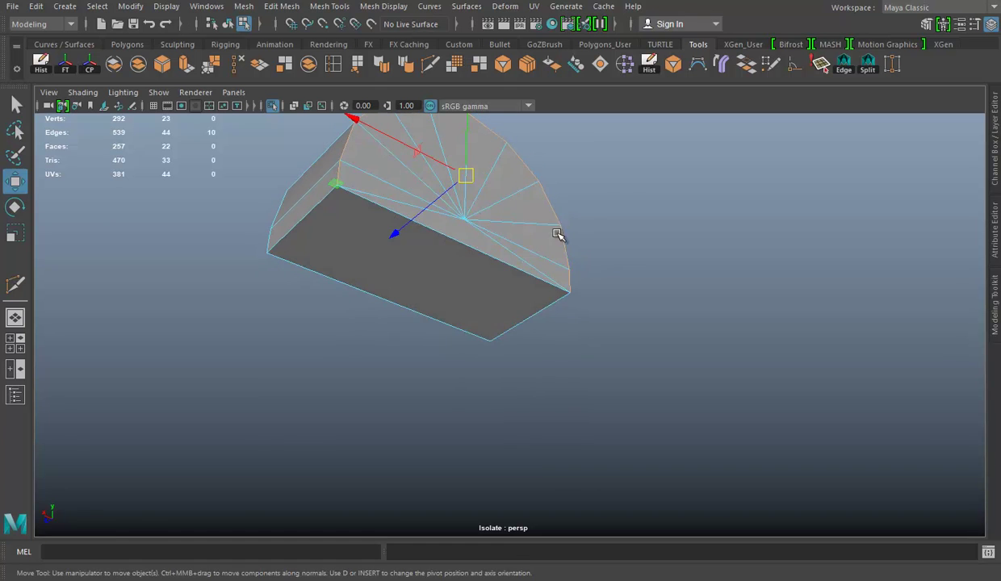
pyautogui.moveTo(523, 195); pyautogui.dragTo(585, 172, button='right')
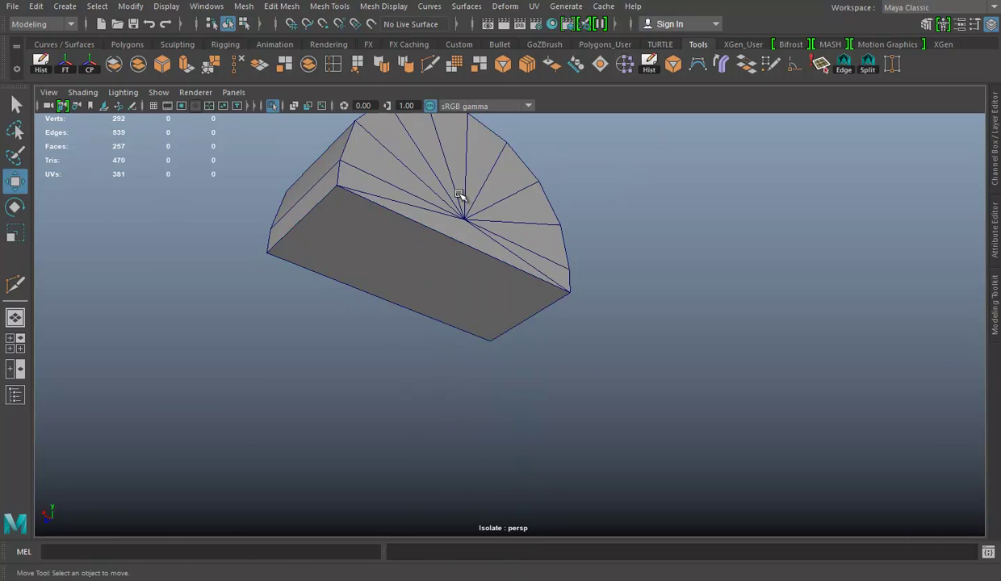
pyautogui.press('q')
pyautogui.click(677, 283)
pyautogui.moveTo(436, 155); pyautogui.dragTo(436, 130, button='right')
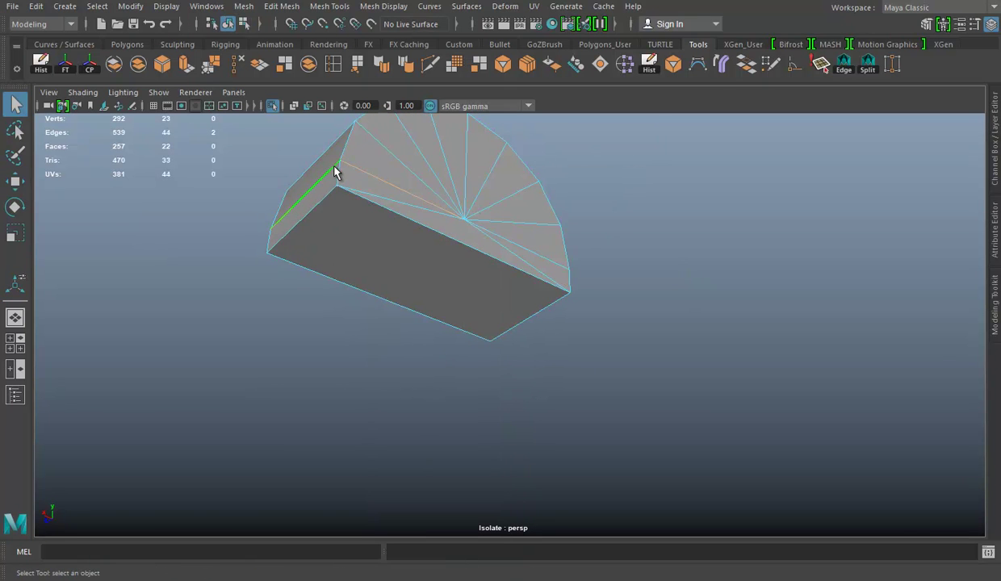
pyautogui.keyDown('alt'); pyautogui.moveTo(563, 200); pyautogui.dragTo(114, 50); pyautogui.keyUp('alt')
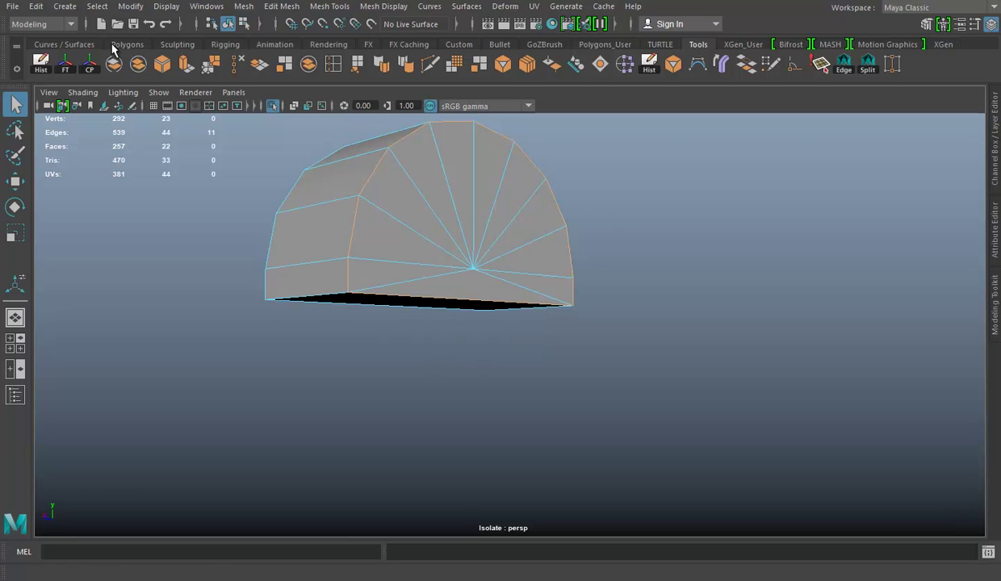
pyautogui.keyDown('alt'); pyautogui.moveTo(577, 266); pyautogui.dragTo(542, 199); pyautogui.keyUp('alt')
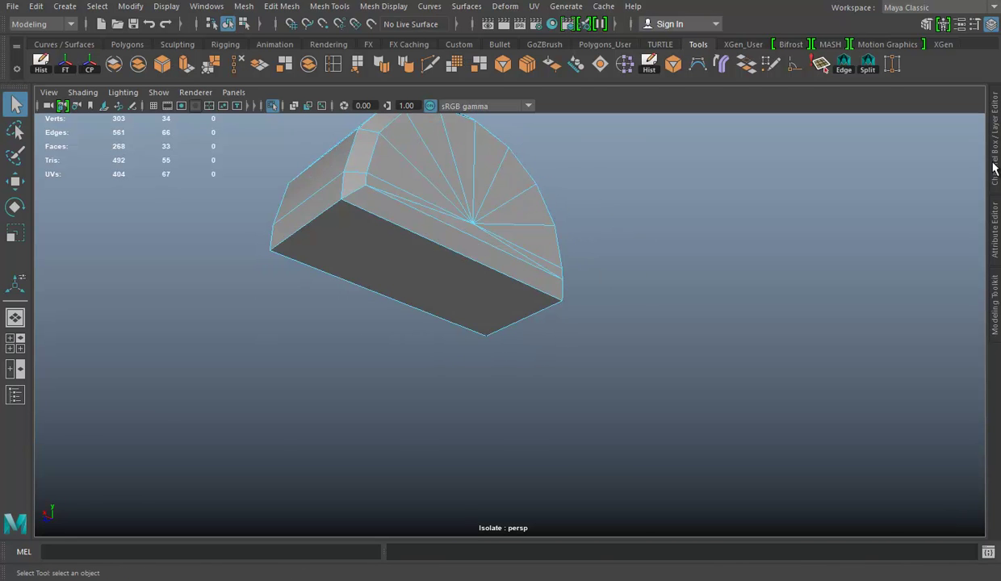
# Step: Set the dome bevel (polyBevel2) to 2 segments with a 0.6 fraction
pyautogui.click(994, 167)
pyautogui.keyDown('alt'); pyautogui.moveTo(448, 195); pyautogui.dragTo(516, 162); pyautogui.keyUp('alt')
pyautogui.click(579, 127)
pyautogui.keyDown('alt'); pyautogui.moveTo(304, 187); pyautogui.dragTo(325, 236); pyautogui.keyUp('alt')
pyautogui.keyDown('alt'); pyautogui.moveTo(348, 208); pyautogui.dragTo(311, 212, button='right'); pyautogui.keyUp('alt')
pyautogui.click(914, 173)
pyautogui.moveTo(379, 215)
pyautogui.mouseDown(button='middle')
pyautogui.moveTo(398, 216)
pyautogui.moveTo(388, 222)
pyautogui.mouseUp(button='middle')
pyautogui.click(912, 184)
pyautogui.moveTo(324, 235); pyautogui.dragTo(324, 238, button='middle')
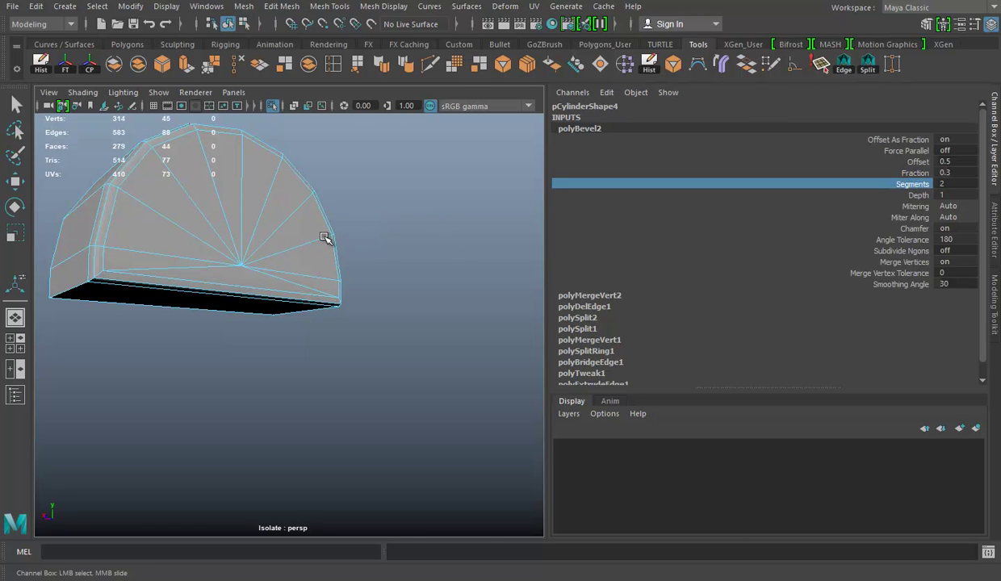
pyautogui.click(914, 172)
pyautogui.moveTo(368, 277); pyautogui.dragTo(368, 275, button='middle')
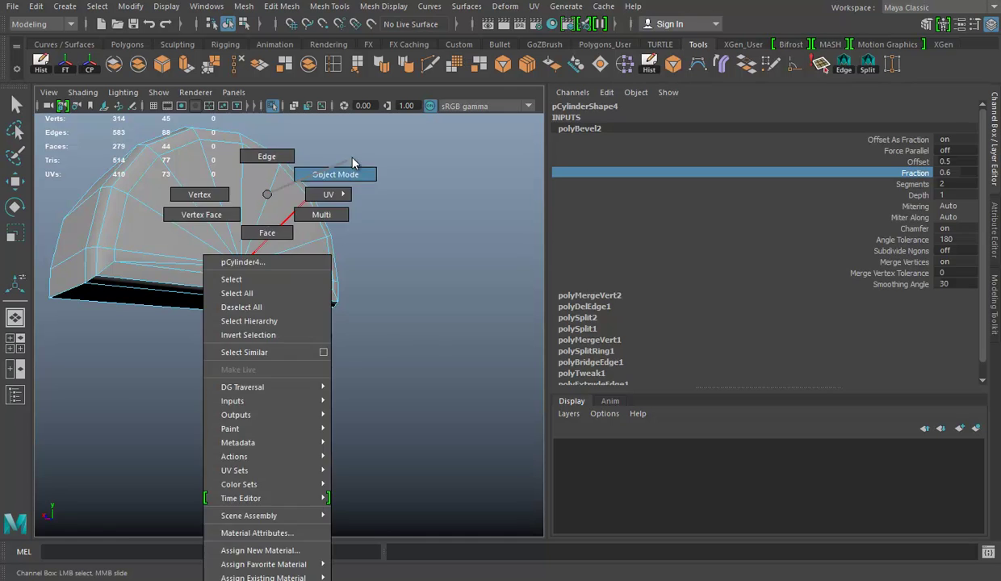
# Step: Freeze the dome's transformations and delete its history
pyautogui.moveTo(267, 206); pyautogui.dragTo(333, 171, button='right')
pyautogui.click(65, 71)
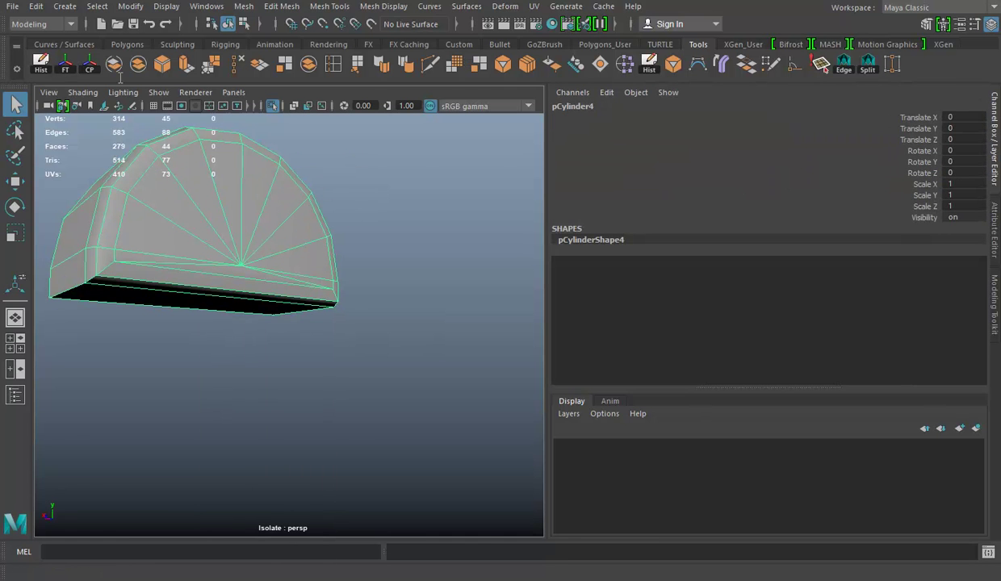
pyautogui.click(985, 125)
# Step: Show the full crate again and frame the dome in a maximised side view
pyautogui.click(273, 115)
pyautogui.moveTo(661, 290)
pyautogui.keyDown('alt'); pyautogui.mouseDown()
pyautogui.moveTo(491, 273)
pyautogui.moveTo(484, 253)
pyautogui.mouseUp(); pyautogui.keyUp('alt')
pyautogui.moveTo(484, 254)
pyautogui.keyDown('alt'); pyautogui.mouseDown(button='right')
pyautogui.moveTo(622, 319)
pyautogui.moveTo(564, 306)
pyautogui.mouseUp(button='right'); pyautogui.keyUp('alt')
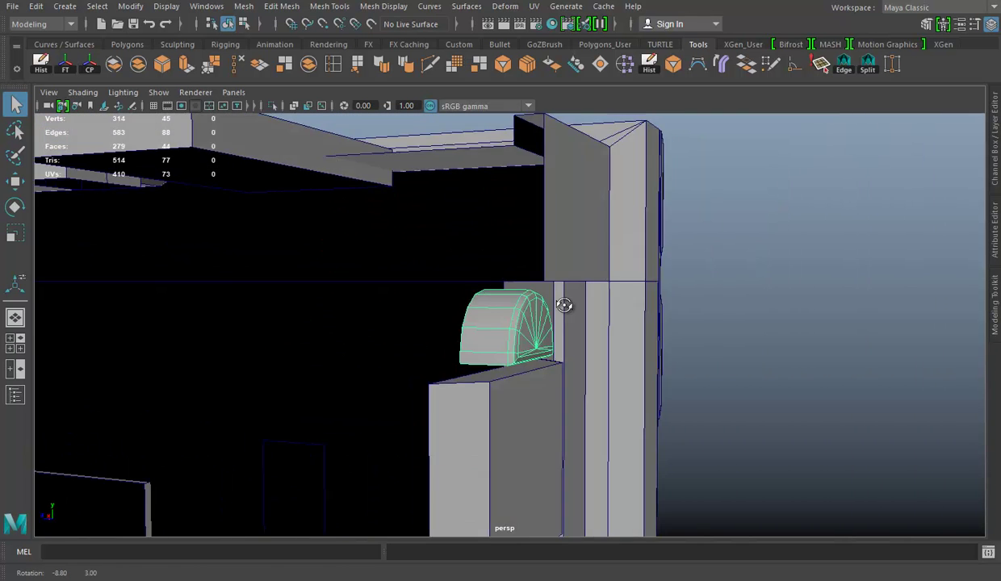
pyautogui.press('e')
pyautogui.press('w')
pyautogui.keyDown('alt'); pyautogui.moveTo(715, 317); pyautogui.dragTo(458, 297); pyautogui.keyUp('alt')
pyautogui.press('space')
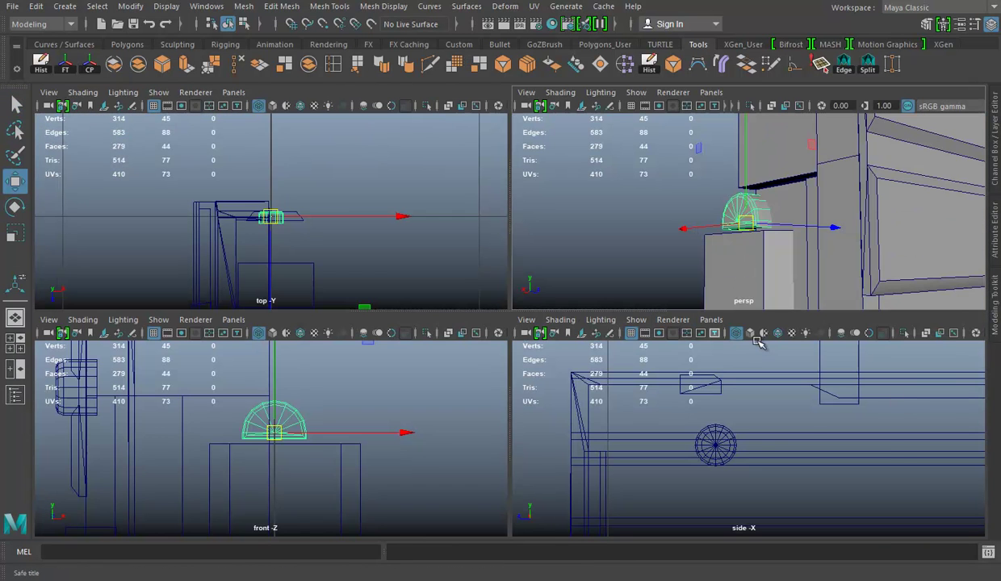
pyautogui.press('space')
pyautogui.press('f')
pyautogui.scroll(-1, 783, 337)
pyautogui.scroll(1, 658, 312)
pyautogui.scroll(1, 759, 337)
# Step: Rotate and nudge the dome's back-edge vertices to follow the crate's slanted side
pyautogui.press('F9')
pyautogui.scroll(1, 530, 246)
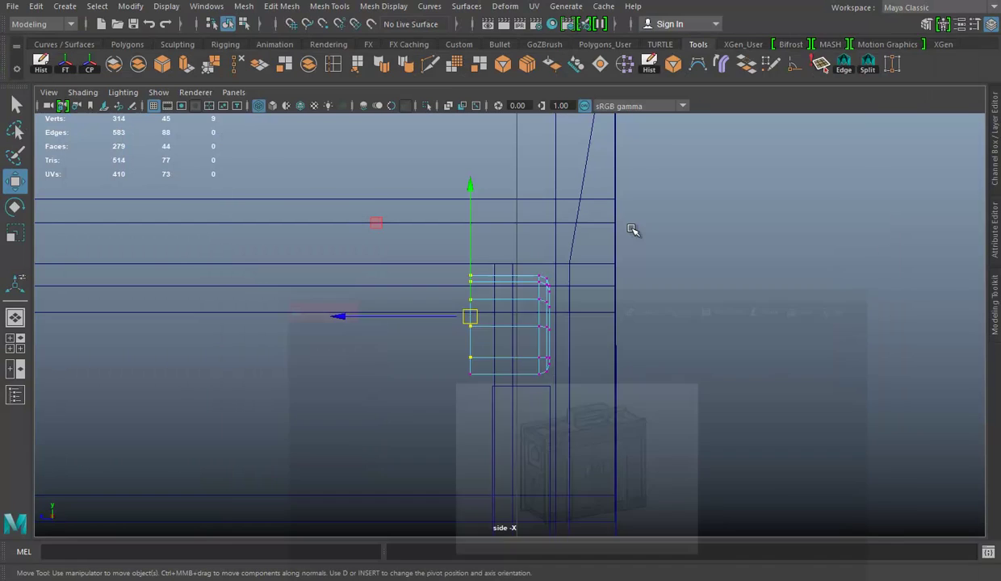
pyautogui.moveTo(621, 233); pyautogui.dragTo(532, 381)
pyautogui.press('e')
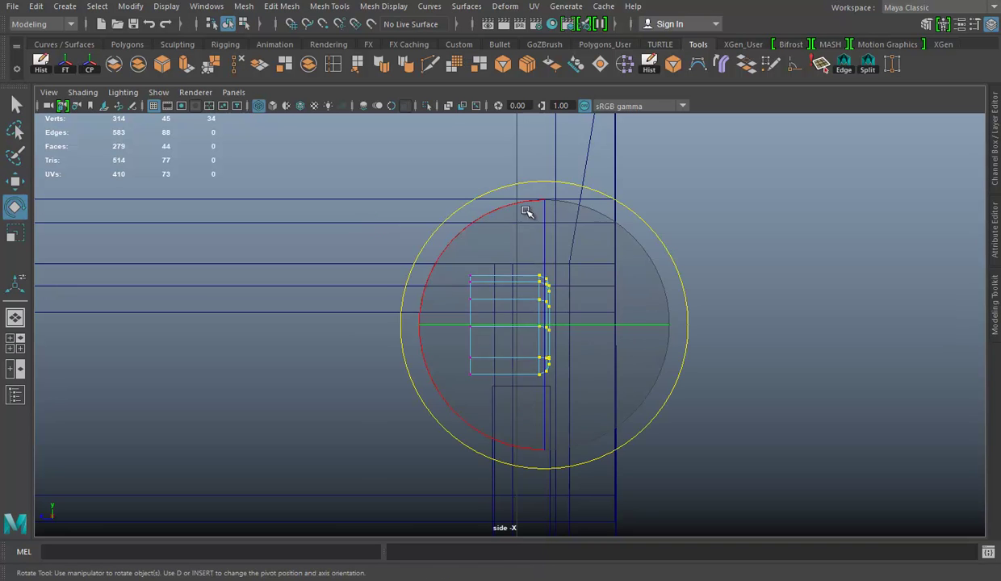
pyautogui.moveTo(526, 212); pyautogui.dragTo(523, 206)
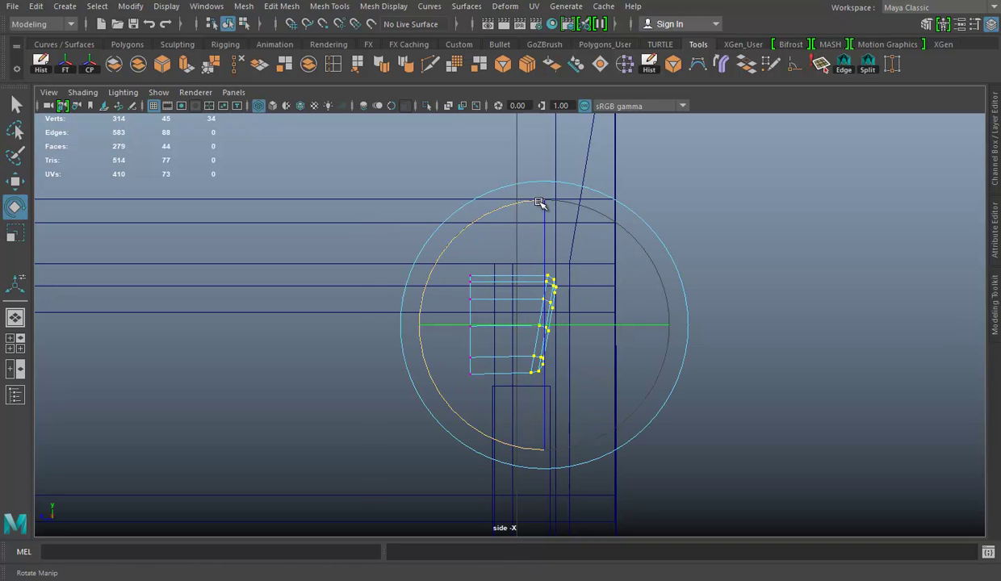
pyautogui.press('w')
pyautogui.moveTo(506, 325); pyautogui.dragTo(496, 324)
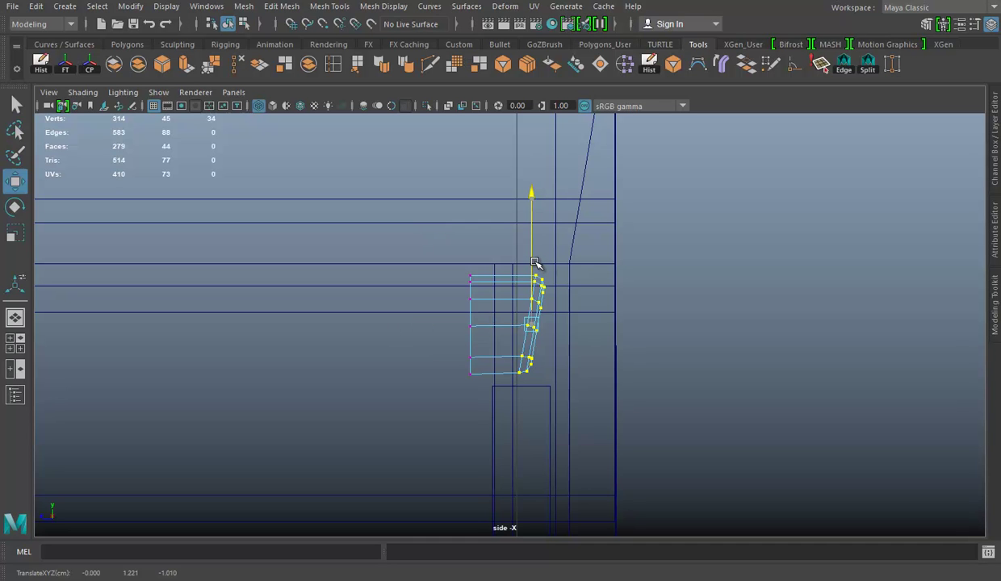
pyautogui.press('space')
pyautogui.press('space')
pyautogui.moveTo(520, 196); pyautogui.dragTo(591, 172, button='right')
pyautogui.moveTo(378, 257)
pyautogui.keyDown('alt'); pyautogui.mouseDown()
pyautogui.moveTo(529, 264)
pyautogui.moveTo(658, 306)
pyautogui.moveTo(632, 320)
pyautogui.moveTo(471, 321)
pyautogui.moveTo(645, 353)
pyautogui.moveTo(706, 342)
pyautogui.moveTo(708, 282)
pyautogui.moveTo(669, 340)
pyautogui.moveTo(493, 311)
pyautogui.moveTo(480, 241)
pyautogui.moveTo(469, 288)
pyautogui.moveTo(565, 278)
pyautogui.moveTo(480, 268)
pyautogui.moveTo(581, 306)
pyautogui.moveTo(599, 510)
pyautogui.mouseUp(); pyautogui.keyUp('alt')
# Step: Select the small block on the crate lid, save the scene and check the reference sketch
pyautogui.scroll(3, 556, 274)
pyautogui.click(555, 274)
pyautogui.hotkey('ctrl', 's')
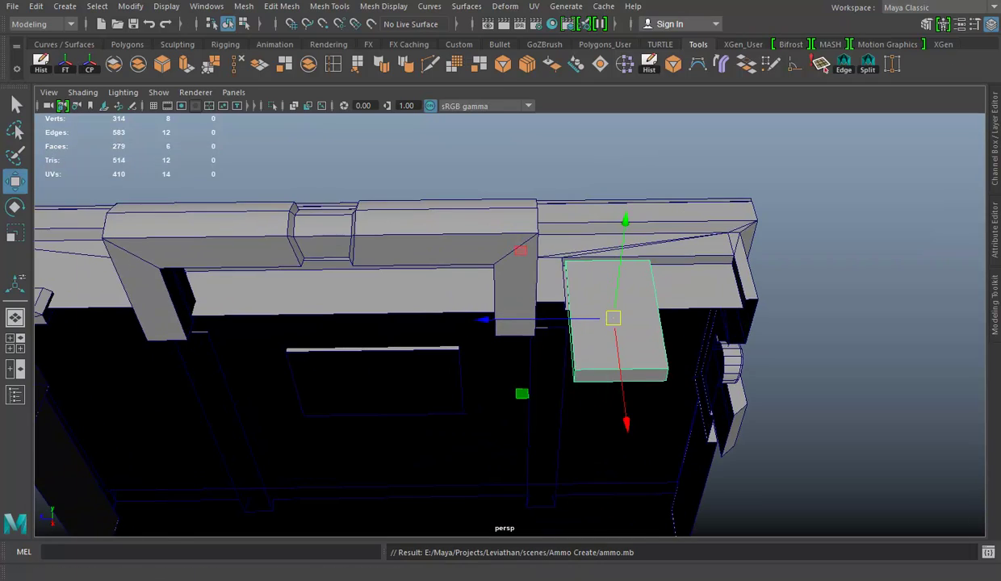
pyautogui.hotkey('alt', 'Tab')
pyautogui.hotkey('alt', 'Tab')
pyautogui.moveTo(631, 286)
pyautogui.keyDown('alt'); pyautogui.mouseDown()
pyautogui.moveTo(597, 269)
pyautogui.moveTo(516, 307)
pyautogui.moveTo(452, 311)
pyautogui.mouseUp(); pyautogui.keyUp('alt')
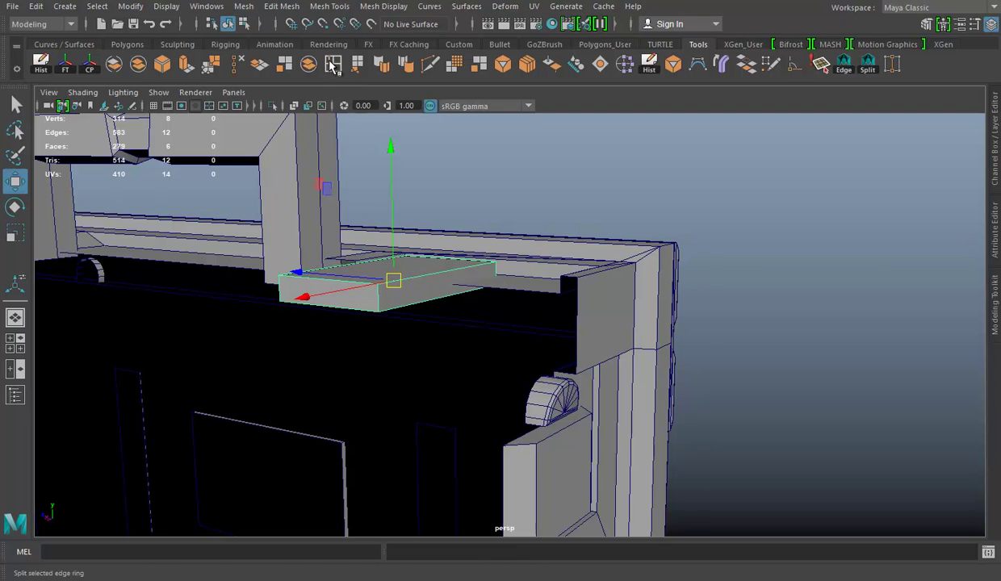
# Step: Add an edge loop around the block, raise its top face, and slide the loop upward
pyautogui.click(332, 64)
pyautogui.keyDown('alt'); pyautogui.moveTo(351, 299); pyautogui.dragTo(355, 295); pyautogui.keyUp('alt')
pyautogui.moveTo(527, 165); pyautogui.dragTo(527, 204, button='right')
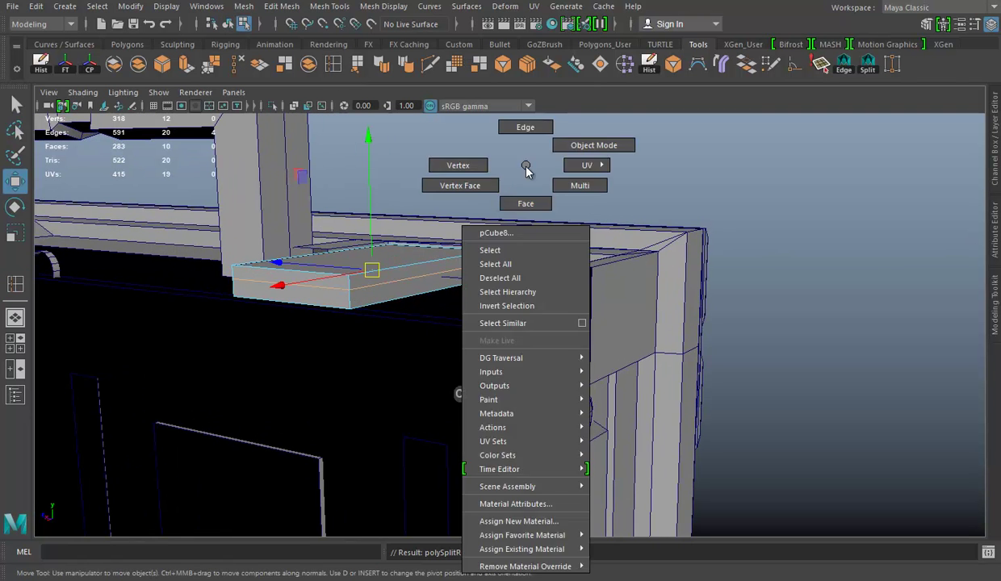
pyautogui.click(384, 253)
pyautogui.press('w')
pyautogui.moveTo(382, 232); pyautogui.dragTo(384, 224)
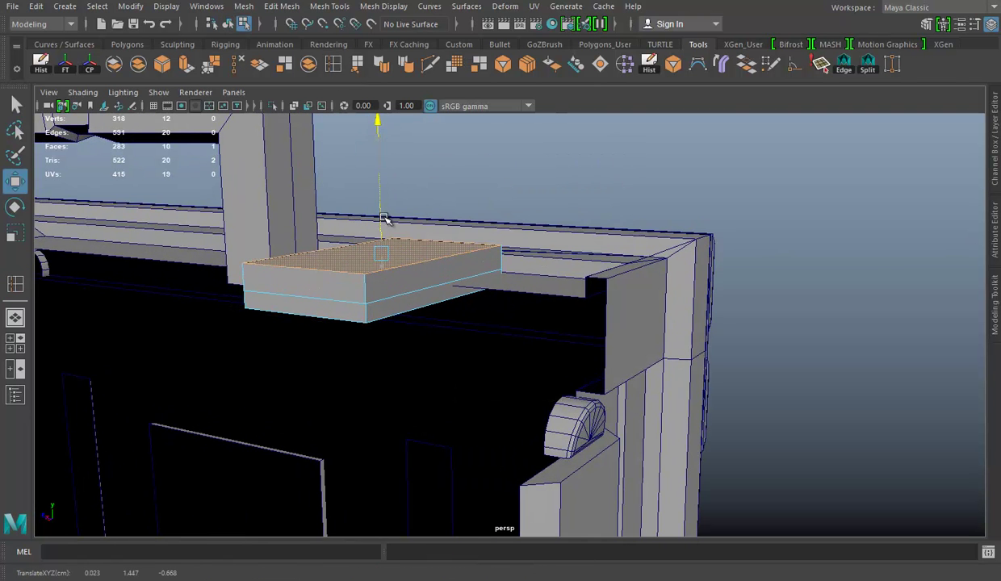
pyautogui.moveTo(402, 196); pyautogui.dragTo(400, 158, button='right')
pyautogui.doubleClick(423, 294)
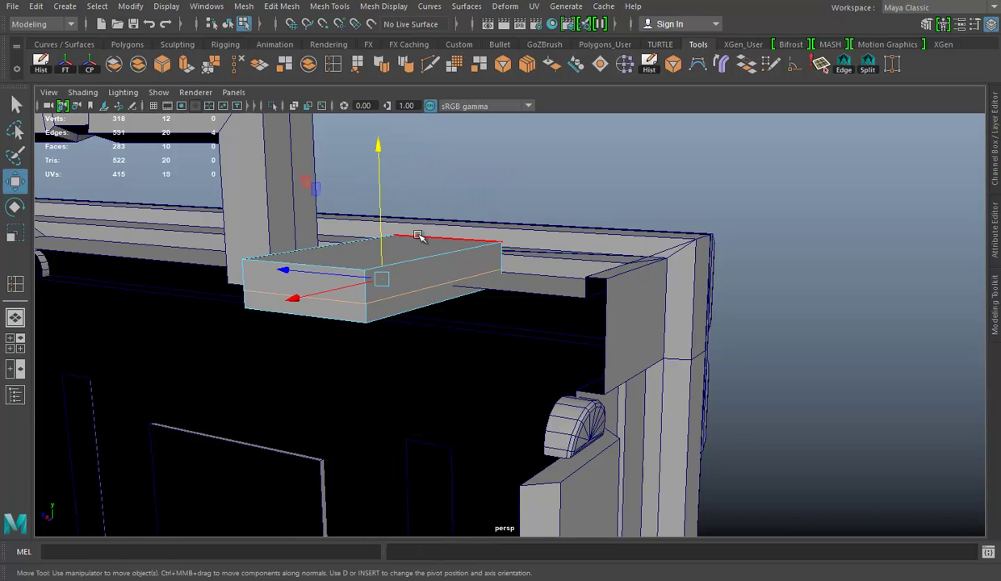
pyautogui.moveTo(390, 232); pyautogui.dragTo(384, 226)
# Step: Extrude the block's end face outward sideways to form a stepped section
pyautogui.moveTo(578, 166); pyautogui.dragTo(578, 203, button='right')
pyautogui.click(451, 274)
pyautogui.click(186, 64)
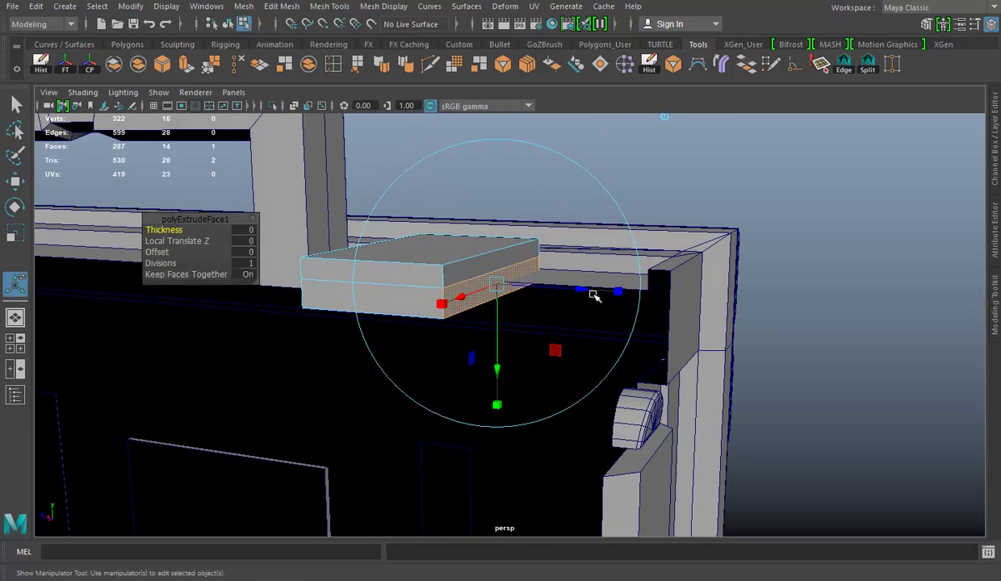
pyautogui.moveTo(453, 284); pyautogui.dragTo(518, 292)
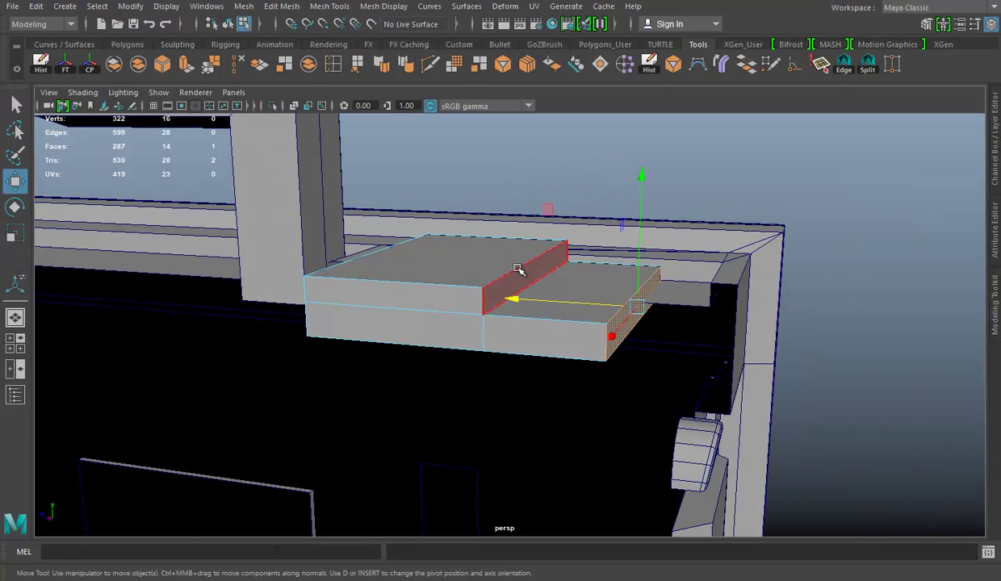
# Step: Bevel the block's top edges, then select its unneeded bottom face
pyautogui.press('f')
pyautogui.scroll(-5, 581, 291)
pyautogui.moveTo(581, 290)
pyautogui.keyDown('alt'); pyautogui.mouseDown()
pyautogui.moveTo(571, 361)
pyautogui.moveTo(525, 316)
pyautogui.mouseUp(); pyautogui.keyUp('alt')
pyautogui.keyDown('shift'); pyautogui.click(571, 360); pyautogui.keyUp('shift')
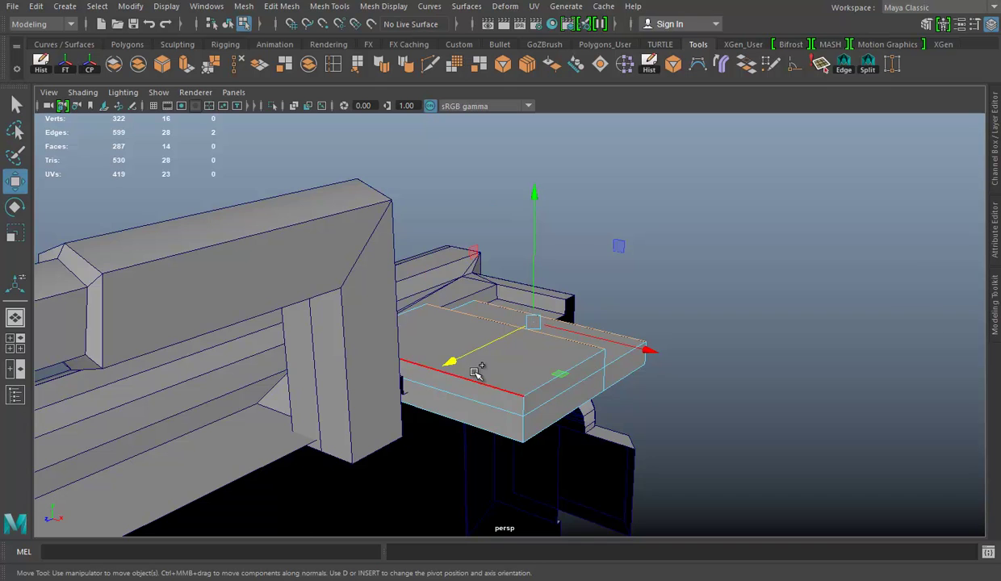
pyautogui.keyDown('shift'); pyautogui.click(477, 370); pyautogui.keyUp('shift')
pyautogui.keyDown('alt'); pyautogui.moveTo(477, 371); pyautogui.dragTo(476, 311); pyautogui.keyUp('alt')
pyautogui.click(161, 65)
pyautogui.moveTo(420, 291)
pyautogui.keyDown('alt'); pyautogui.mouseDown()
pyautogui.moveTo(584, 291)
pyautogui.moveTo(499, 293)
pyautogui.moveTo(502, 279)
pyautogui.moveTo(527, 317)
pyautogui.moveTo(556, 232)
pyautogui.mouseUp(); pyautogui.keyUp('alt')
pyautogui.click(457, 350)
# Step: Delete the stepped block's bottom face and Multi-Cut a new edge across its top step
pyautogui.press('Delete')
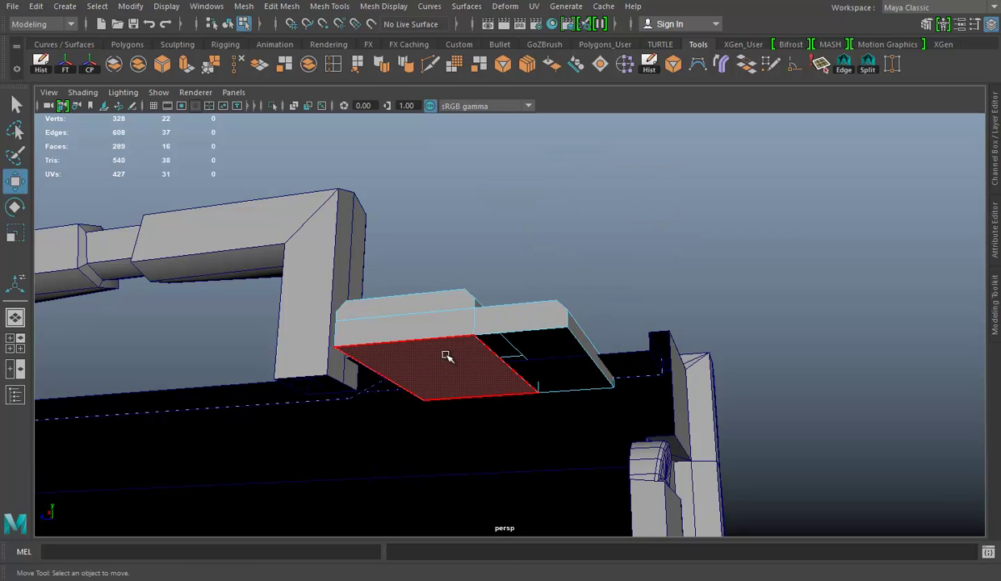
pyautogui.moveTo(446, 353)
pyautogui.keyDown('alt'); pyautogui.mouseDown()
pyautogui.moveTo(512, 343)
pyautogui.moveTo(625, 373)
pyautogui.moveTo(521, 369)
pyautogui.moveTo(550, 340)
pyautogui.moveTo(527, 322)
pyautogui.moveTo(518, 328)
pyautogui.mouseUp(); pyautogui.keyUp('alt')
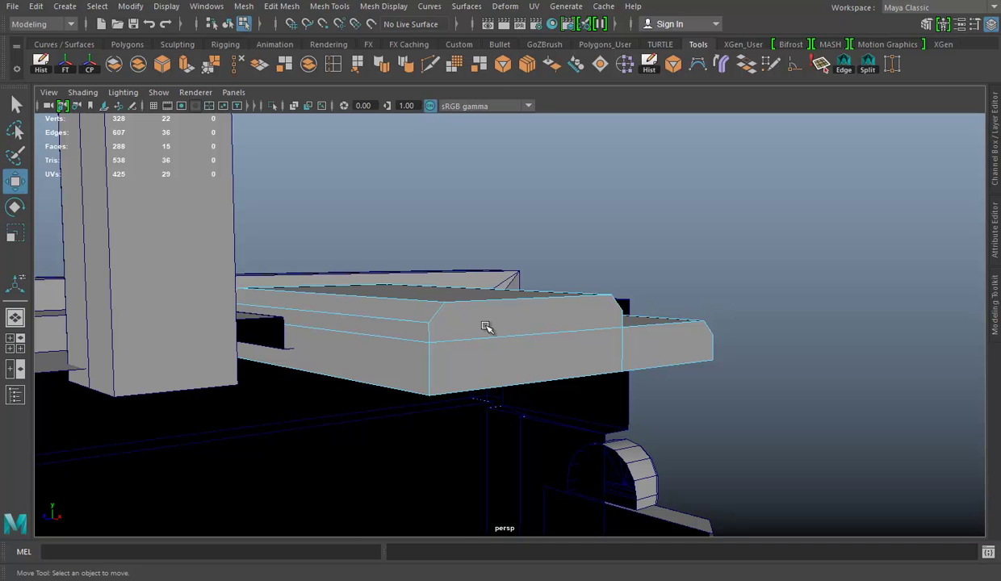
pyautogui.keyDown('alt'); pyautogui.moveTo(460, 316); pyautogui.dragTo(420, 312); pyautogui.keyUp('alt')
pyautogui.moveTo(404, 194); pyautogui.dragTo(415, 151, button='right')
pyautogui.doubleClick(335, 331)
pyautogui.moveTo(335, 331)
pyautogui.keyDown('alt'); pyautogui.mouseDown()
pyautogui.moveTo(436, 333)
pyautogui.moveTo(428, 331)
pyautogui.mouseUp(); pyautogui.keyUp('alt')
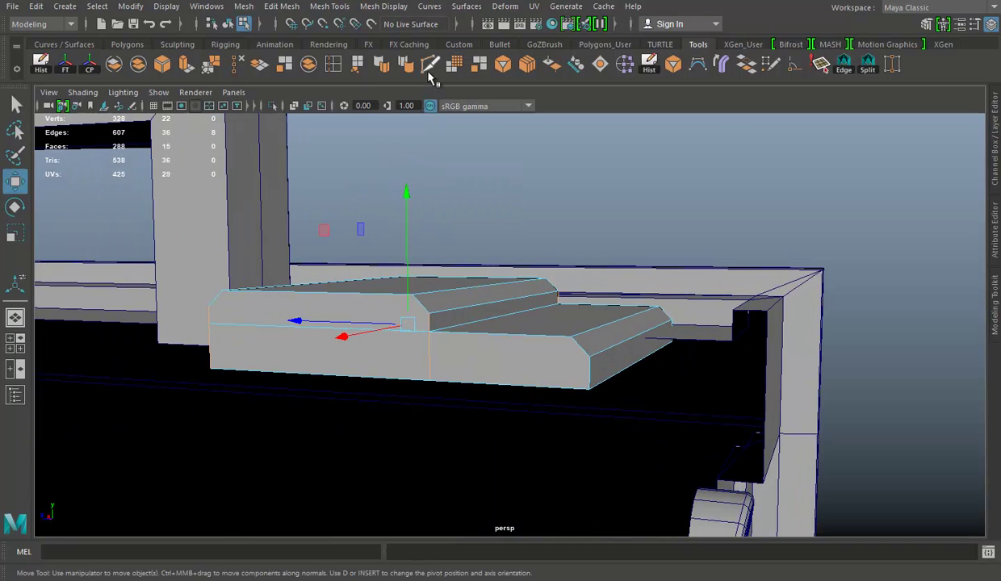
pyautogui.click(429, 65)
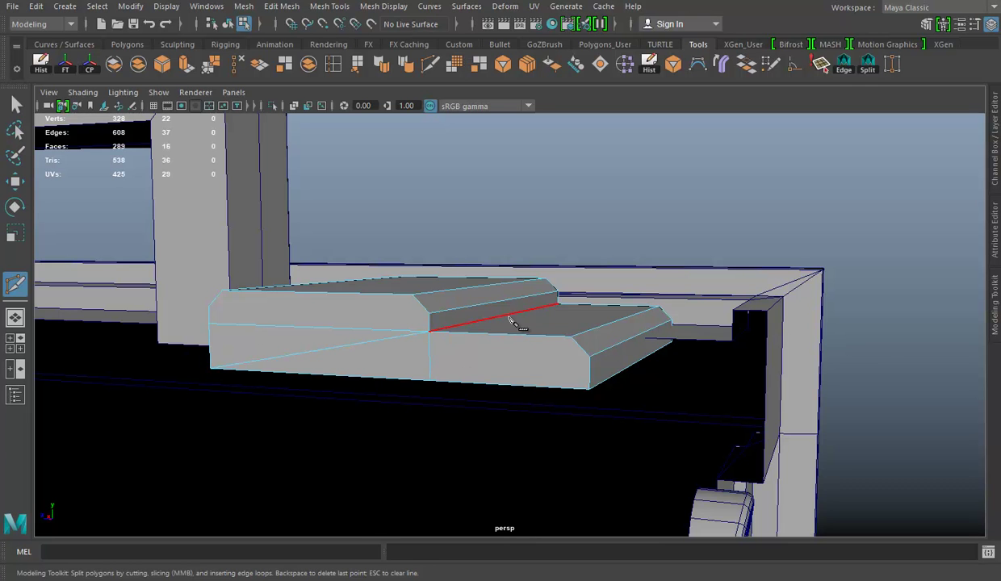
pyautogui.moveTo(703, 313)
pyautogui.keyDown('alt'); pyautogui.mouseDown()
pyautogui.moveTo(509, 346)
pyautogui.moveTo(652, 390)
pyautogui.moveTo(557, 321)
pyautogui.mouseUp(); pyautogui.keyUp('alt')
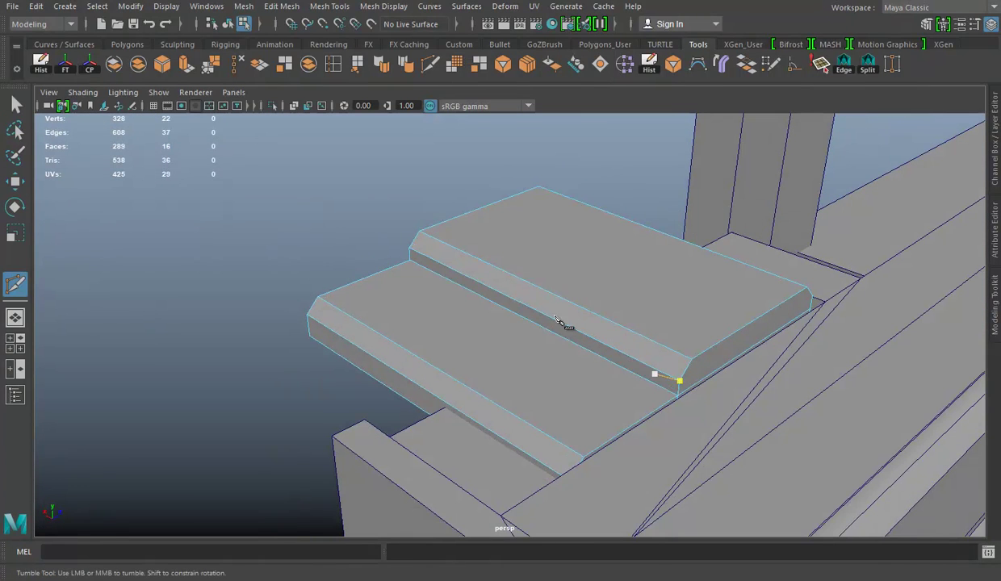
pyautogui.press('w')
pyautogui.press('F8')
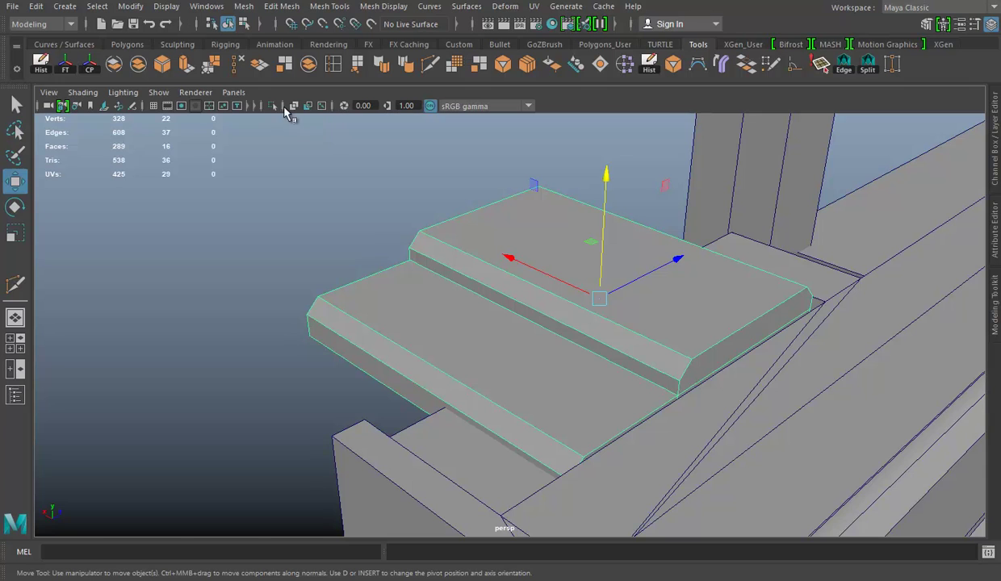
# Step: Isolate the stepped block and delete the stray edge loop along its side
pyautogui.click(273, 106)
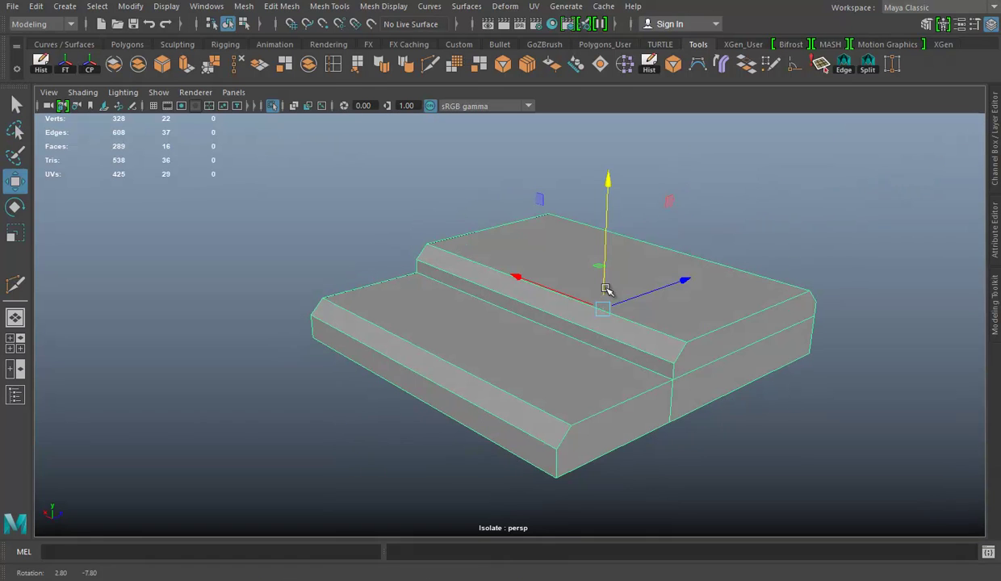
pyautogui.click(431, 71)
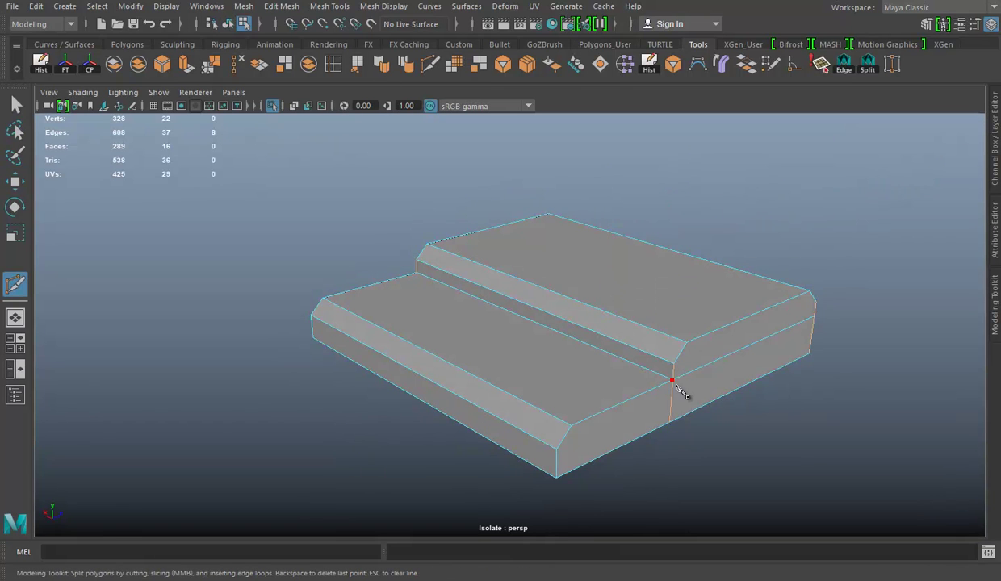
pyautogui.keyDown('alt'); pyautogui.moveTo(838, 377); pyautogui.dragTo(759, 351); pyautogui.keyUp('alt')
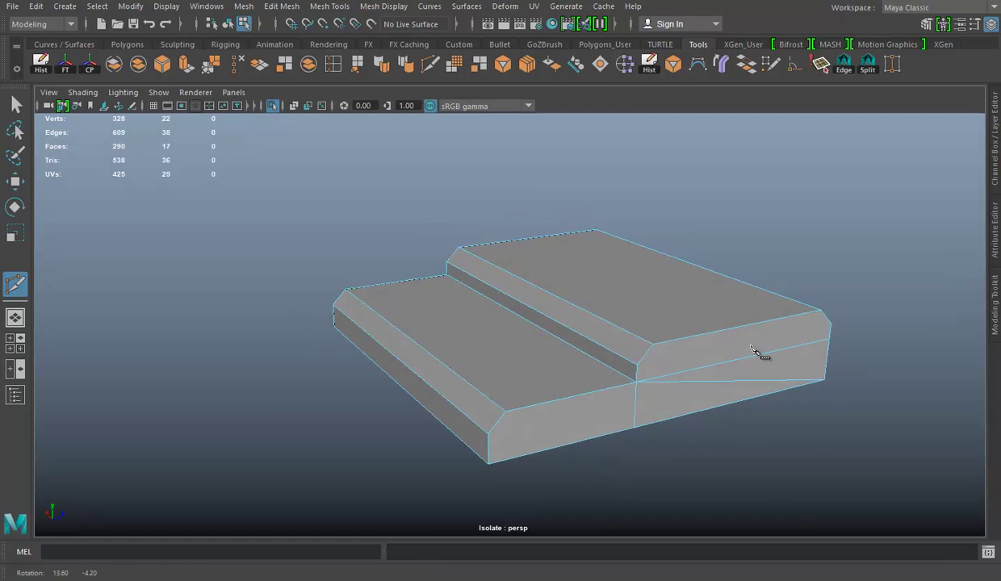
pyautogui.moveTo(674, 194); pyautogui.dragTo(675, 157, button='right')
pyautogui.press('w')
pyautogui.click(779, 355)
pyautogui.moveTo(780, 355)
pyautogui.keyDown('alt'); pyautogui.mouseDown()
pyautogui.moveTo(762, 361)
pyautogui.moveTo(706, 308)
pyautogui.mouseUp(); pyautogui.keyUp('alt')
pyautogui.doubleClick(707, 314)
pyautogui.press('Delete')
pyautogui.moveTo(489, 283)
pyautogui.keyDown('alt'); pyautogui.mouseDown()
pyautogui.moveTo(460, 335)
pyautogui.moveTo(442, 324)
pyautogui.moveTo(518, 319)
pyautogui.mouseUp(); pyautogui.keyUp('alt')
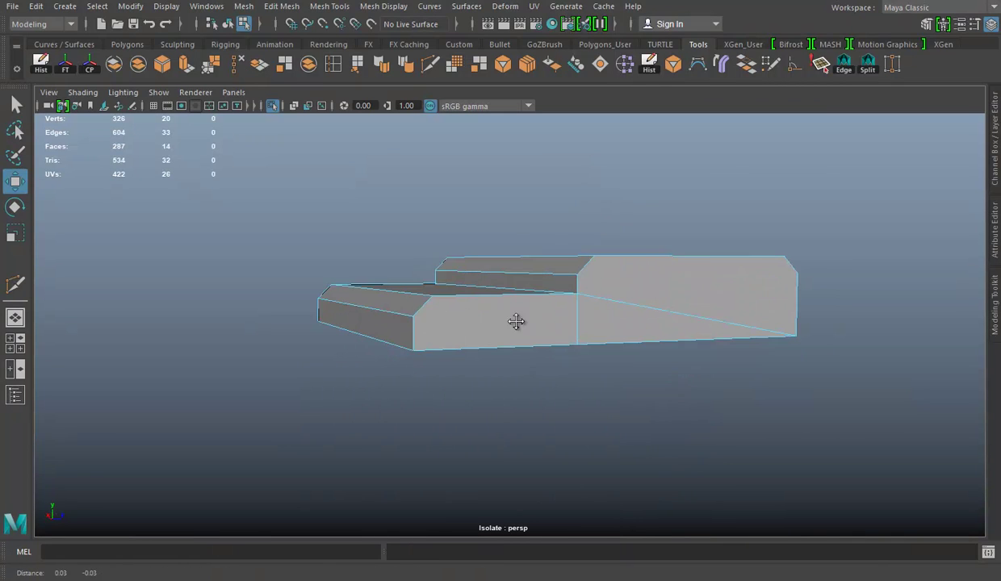
# Step: Multi-Cut new edges across the block's end faces, then return to object mode
pyautogui.click(429, 64)
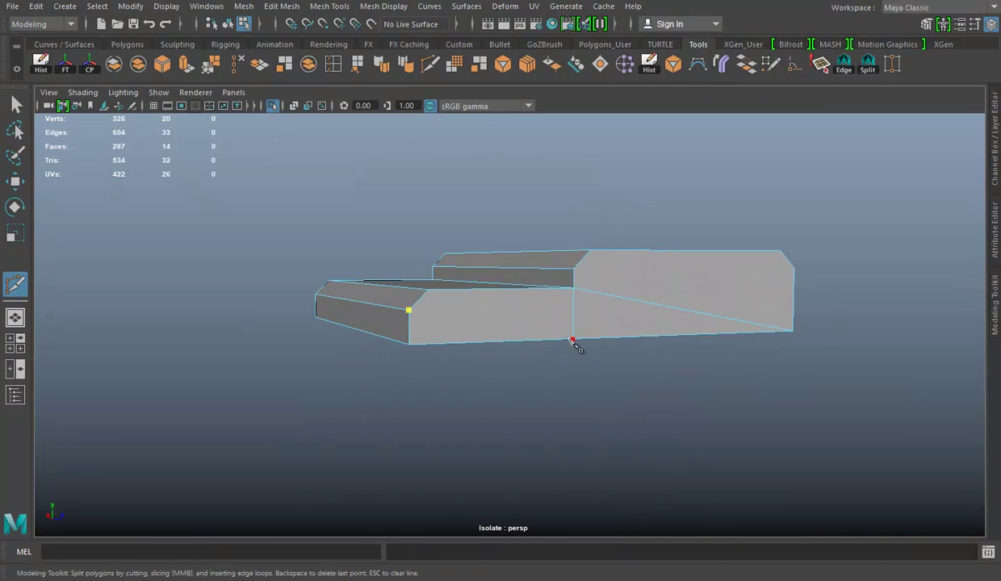
pyautogui.keyDown('alt'); pyautogui.moveTo(299, 310); pyautogui.dragTo(546, 331); pyautogui.keyUp('alt')
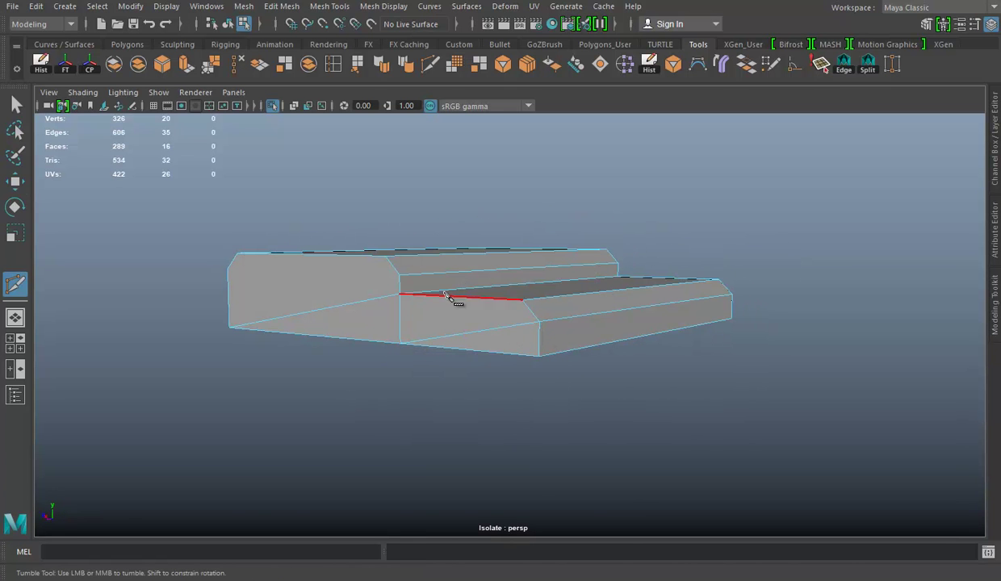
pyautogui.moveTo(456, 193); pyautogui.dragTo(581, 172, button='right')
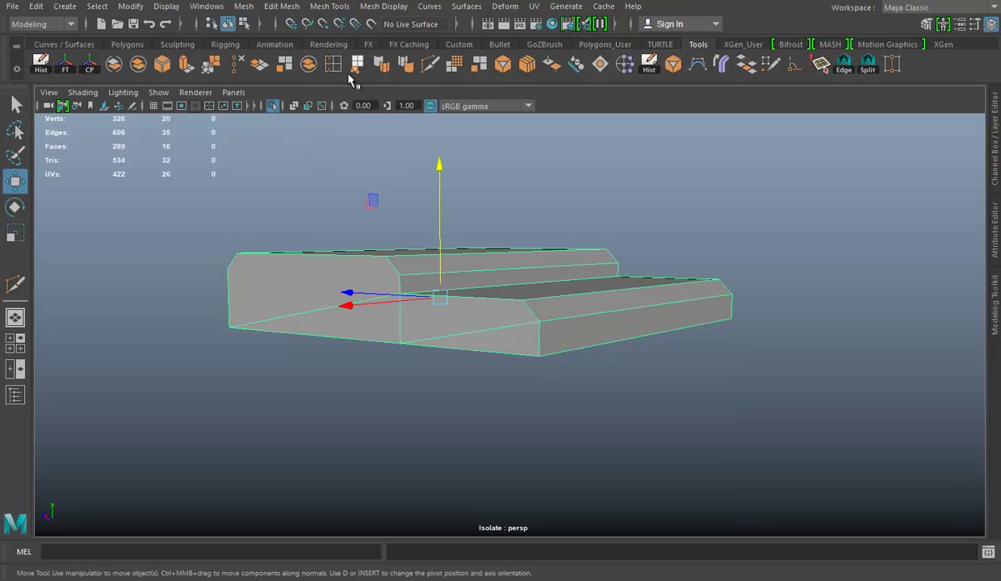
pyautogui.click(415, 64)
pyautogui.click(399, 277)
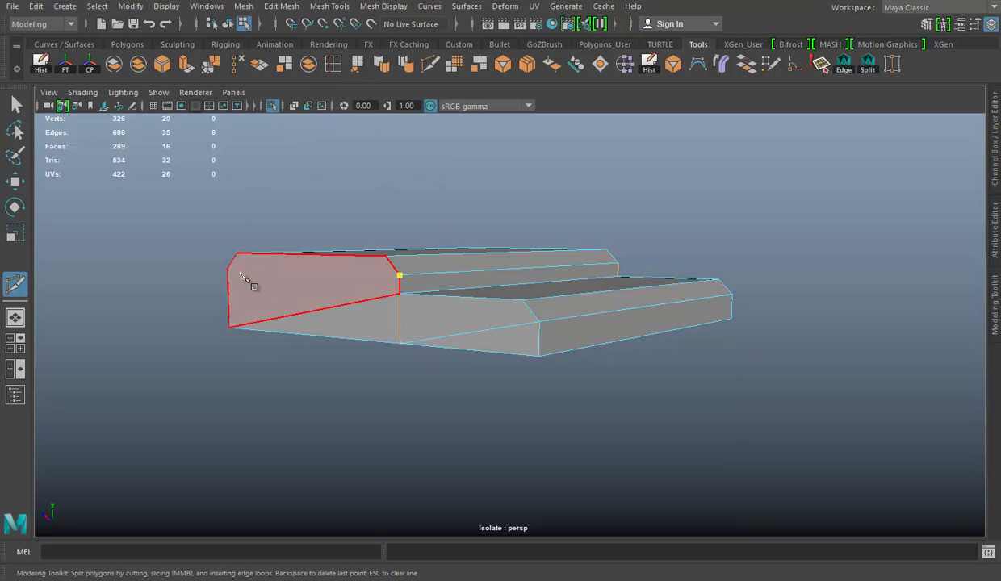
pyautogui.click(228, 269)
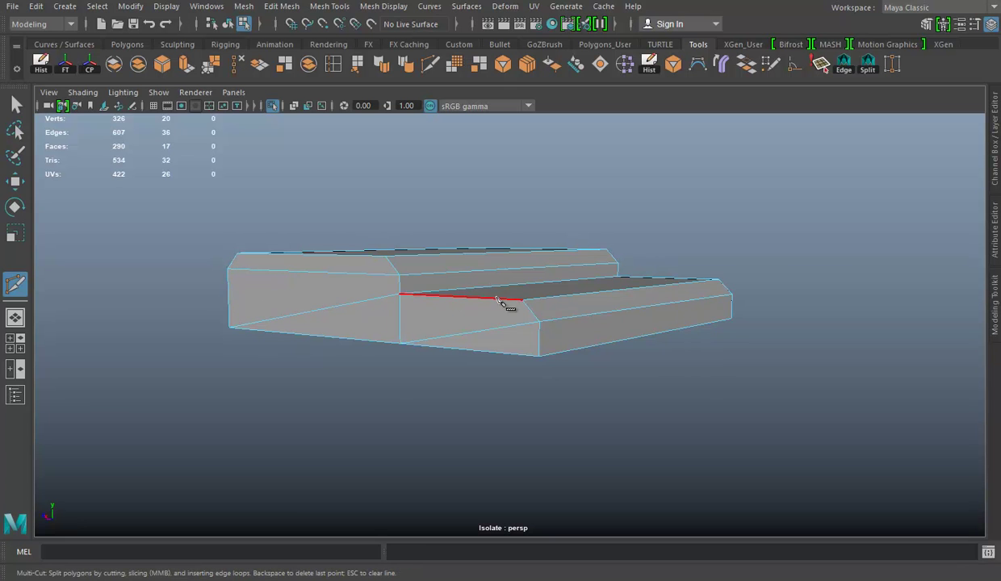
pyautogui.keyDown('alt'); pyautogui.moveTo(666, 283); pyautogui.dragTo(476, 293); pyautogui.keyUp('alt')
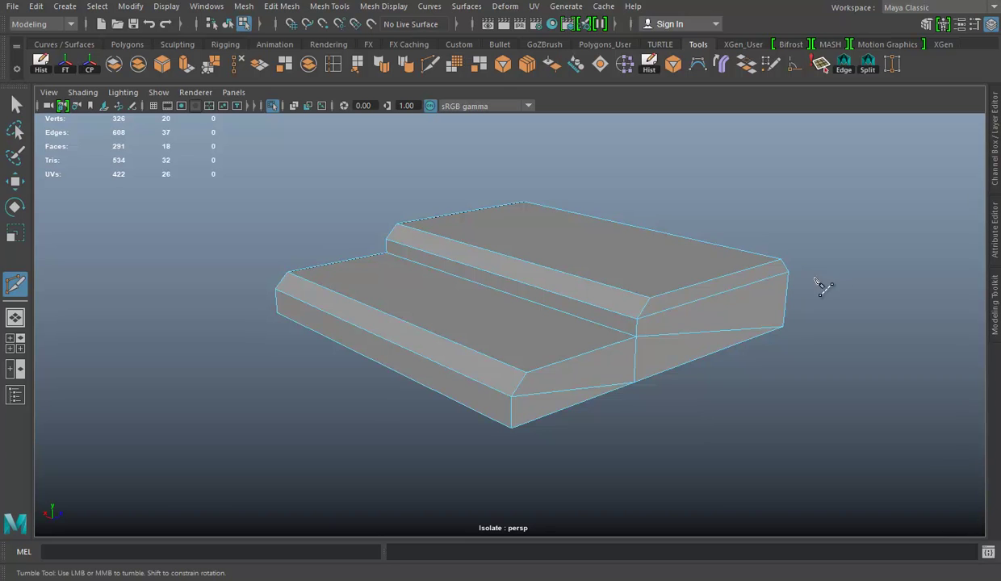
pyautogui.keyDown('alt'); pyautogui.moveTo(822, 286); pyautogui.dragTo(699, 317); pyautogui.keyUp('alt')
pyautogui.press('w')
pyautogui.moveTo(530, 265); pyautogui.dragTo(576, 186, button='right')
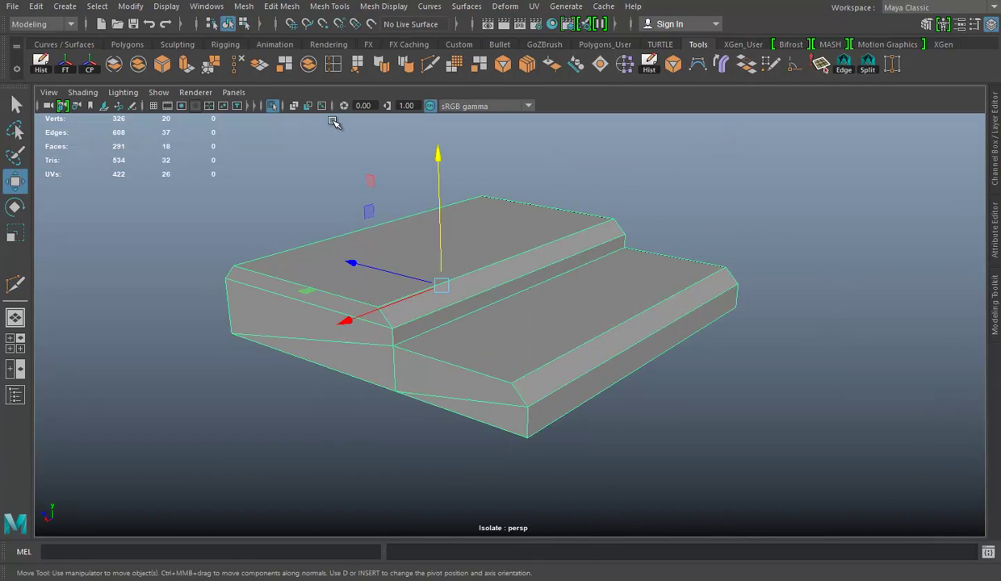
# Step: Show the whole crate again, save the scene, and delete the block's construction history
pyautogui.click(272, 105)
pyautogui.keyDown('alt'); pyautogui.moveTo(492, 306); pyautogui.dragTo(532, 306); pyautogui.keyUp('alt')
pyautogui.hotkey('ctrl', 's')
pyautogui.click(54, 63)
# Step: Select the rectangular front panel and scale it along one axis
pyautogui.click(706, 250)
pyautogui.moveTo(706, 251)
pyautogui.keyDown('alt'); pyautogui.mouseDown()
pyautogui.moveTo(634, 285)
pyautogui.moveTo(631, 335)
pyautogui.mouseUp(); pyautogui.keyUp('alt')
pyautogui.click(576, 276)
pyautogui.keyDown('alt'); pyautogui.moveTo(576, 276); pyautogui.dragTo(464, 270); pyautogui.keyUp('alt')
pyautogui.press('r')
pyautogui.moveTo(301, 264)
pyautogui.keyDown('alt'); pyautogui.mouseDown()
pyautogui.moveTo(389, 265)
pyautogui.moveTo(384, 277)
pyautogui.moveTo(615, 268)
pyautogui.mouseUp(); pyautogui.keyUp('alt')
pyautogui.moveTo(339, 378)
pyautogui.mouseDown()
pyautogui.moveTo(332, 363)
pyautogui.moveTo(510, 368)
pyautogui.mouseUp()
# Step: Slide the front panel into place and save ammo.mb with the whole crate in view
pyautogui.press('w')
pyautogui.click(820, 306)
pyautogui.moveTo(820, 306)
pyautogui.keyDown('alt'); pyautogui.mouseDown()
pyautogui.moveTo(679, 293)
pyautogui.moveTo(588, 300)
pyautogui.moveTo(527, 329)
pyautogui.mouseUp(); pyautogui.keyUp('alt')
pyautogui.click(587, 300)
pyautogui.moveTo(418, 253)
pyautogui.mouseDown()
pyautogui.moveTo(699, 290)
pyautogui.moveTo(554, 250)
pyautogui.moveTo(637, 296)
pyautogui.moveTo(506, 267)
pyautogui.moveTo(686, 284)
pyautogui.mouseUp()
pyautogui.click(698, 290)
pyautogui.hotkey('ctrl', 's')
pyautogui.keyDown('alt'); pyautogui.moveTo(686, 284); pyautogui.dragTo(538, 239, button='right'); pyautogui.keyUp('alt')
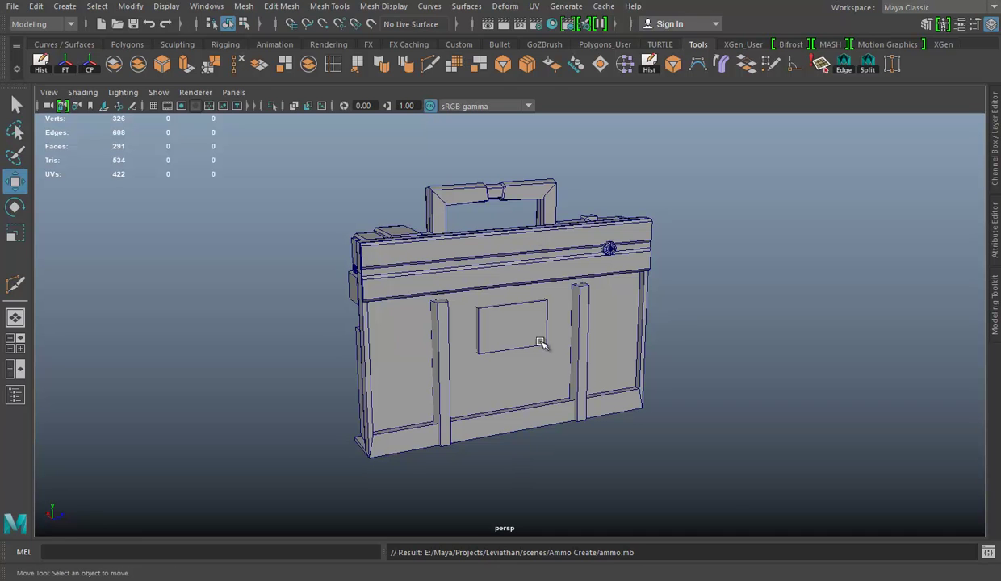
pyautogui.click(545, 574)
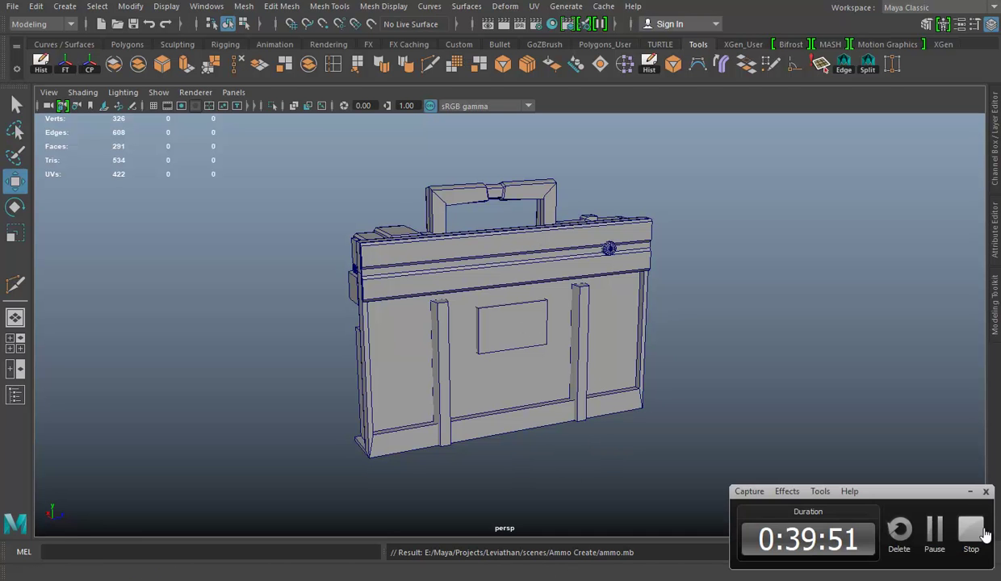
pyautogui.click(936, 531)
pyautogui.keyDown('alt'); pyautogui.moveTo(727, 298); pyautogui.dragTo(487, 384); pyautogui.keyUp('alt')
pyautogui.scroll(3, 489, 404)
pyautogui.moveTo(492, 419)
pyautogui.keyDown('alt'); pyautogui.mouseDown()
pyautogui.moveTo(611, 387)
pyautogui.moveTo(627, 346)
pyautogui.moveTo(594, 364)
pyautogui.moveTo(710, 358)
pyautogui.moveTo(696, 321)
pyautogui.moveTo(728, 188)
pyautogui.moveTo(771, 264)
pyautogui.moveTo(528, 328)
pyautogui.mouseUp(); pyautogui.keyUp('alt')
pyautogui.moveTo(578, 321)
pyautogui.keyDown('alt'); pyautogui.mouseDown()
pyautogui.moveTo(597, 359)
pyautogui.moveTo(704, 375)
pyautogui.mouseUp(); pyautogui.keyUp('alt')
pyautogui.hotkey('alt', 'Tab')
pyautogui.hotkey('alt', 'Tab')
pyautogui.scroll(5, 472, 337)
pyautogui.moveTo(472, 337)
pyautogui.keyDown('alt'); pyautogui.mouseDown()
pyautogui.moveTo(576, 335)
pyautogui.moveTo(541, 340)
pyautogui.moveTo(524, 356)
pyautogui.moveTo(518, 308)
pyautogui.moveTo(585, 331)
pyautogui.moveTo(547, 351)
pyautogui.moveTo(420, 339)
pyautogui.moveTo(460, 283)
pyautogui.moveTo(366, 205)
pyautogui.moveTo(909, 512)
pyautogui.moveTo(599, 342)
pyautogui.mouseUp(); pyautogui.keyUp('alt')
pyautogui.hotkey('ctrl', 's')
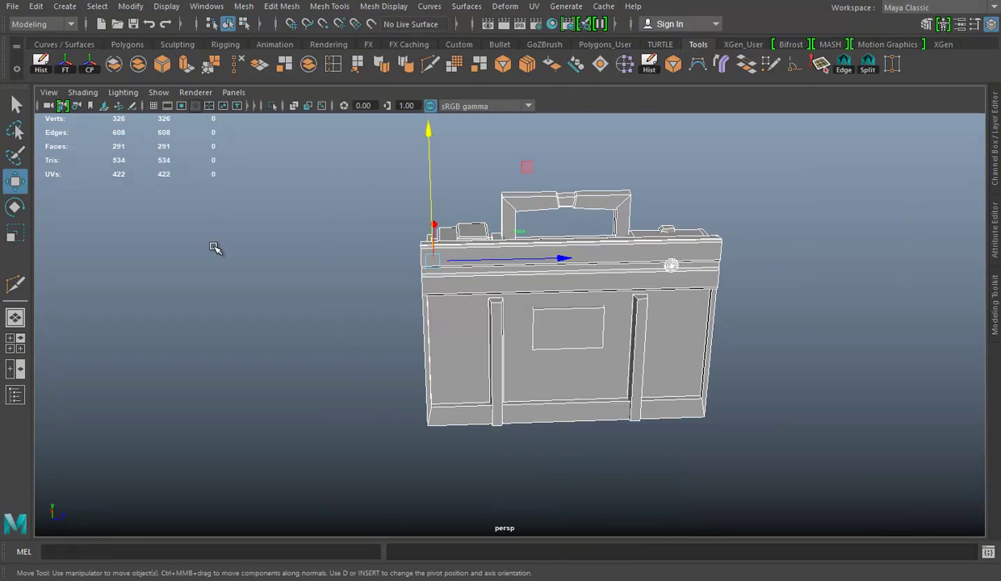
pyautogui.click(11, 7)
pyautogui.click(9, 12)
pyautogui.click(275, 412)
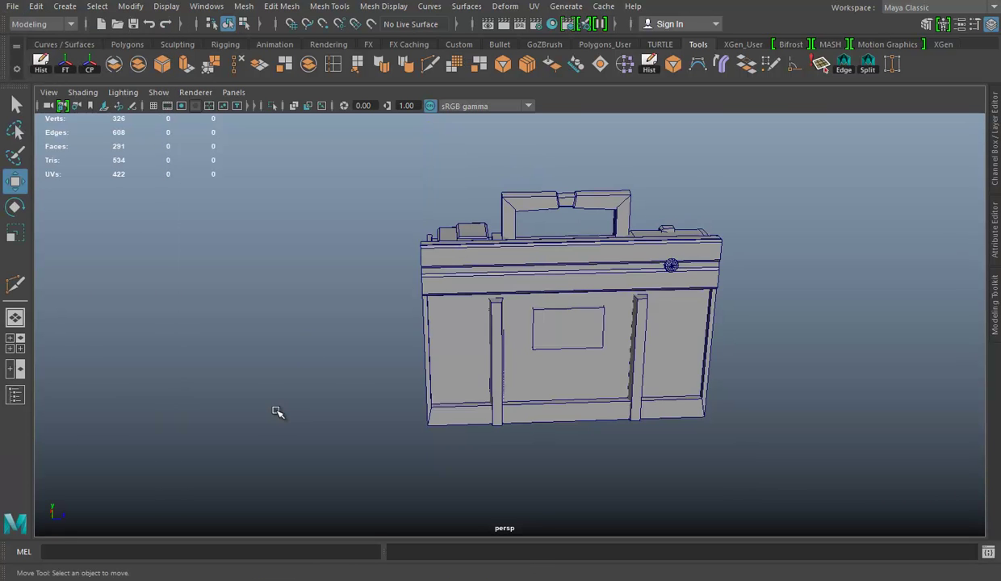
pyautogui.keyDown('alt'); pyautogui.moveTo(274, 412); pyautogui.dragTo(369, 330); pyautogui.keyUp('alt')
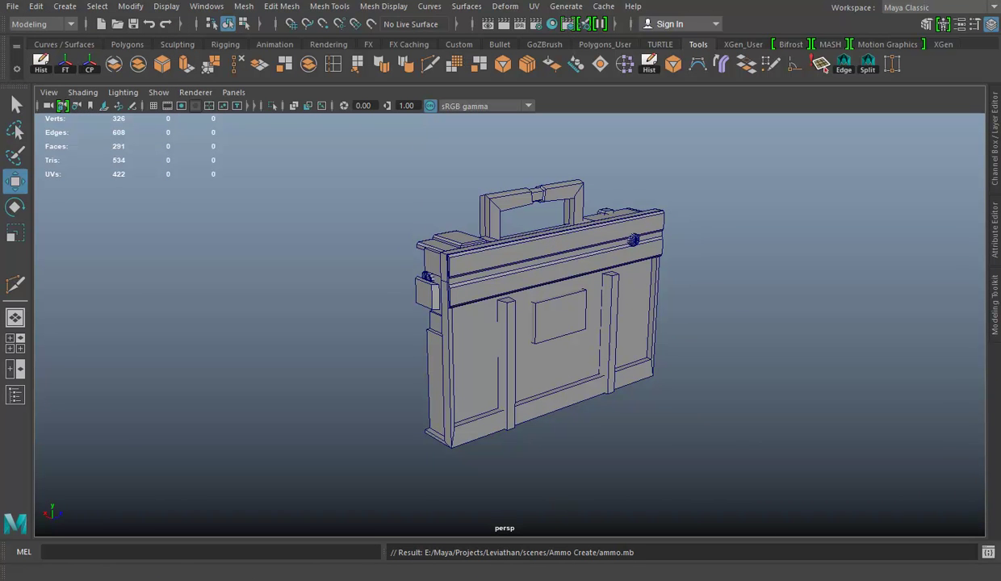